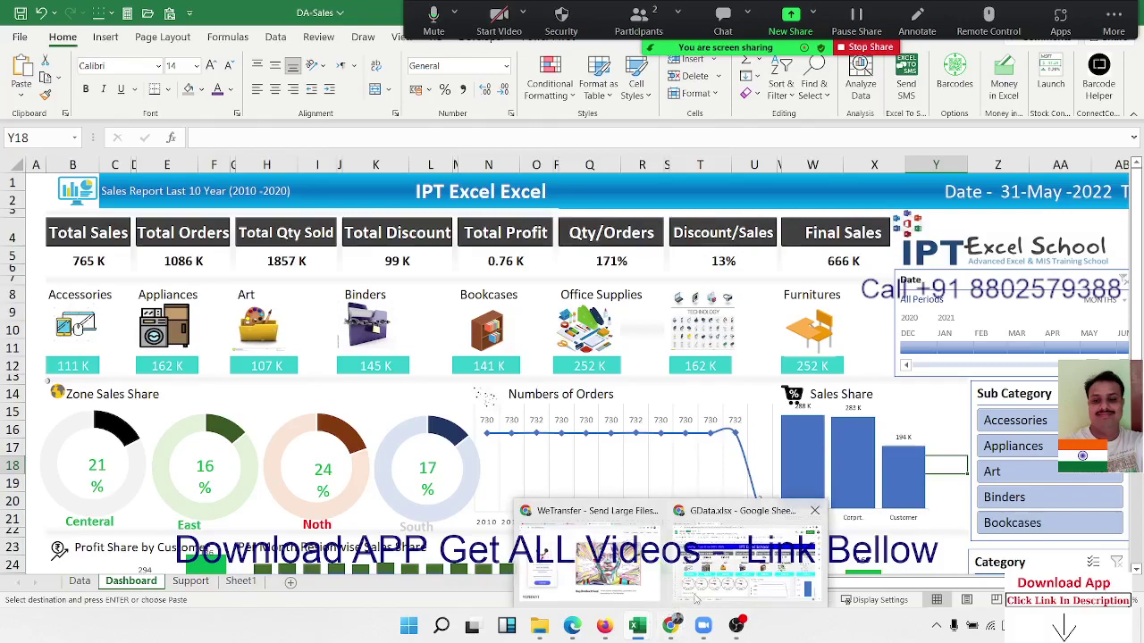
# Switch from the Excel dashboard to the GData spreadsheet in Google Sheets.
pyautogui.click(696, 597)
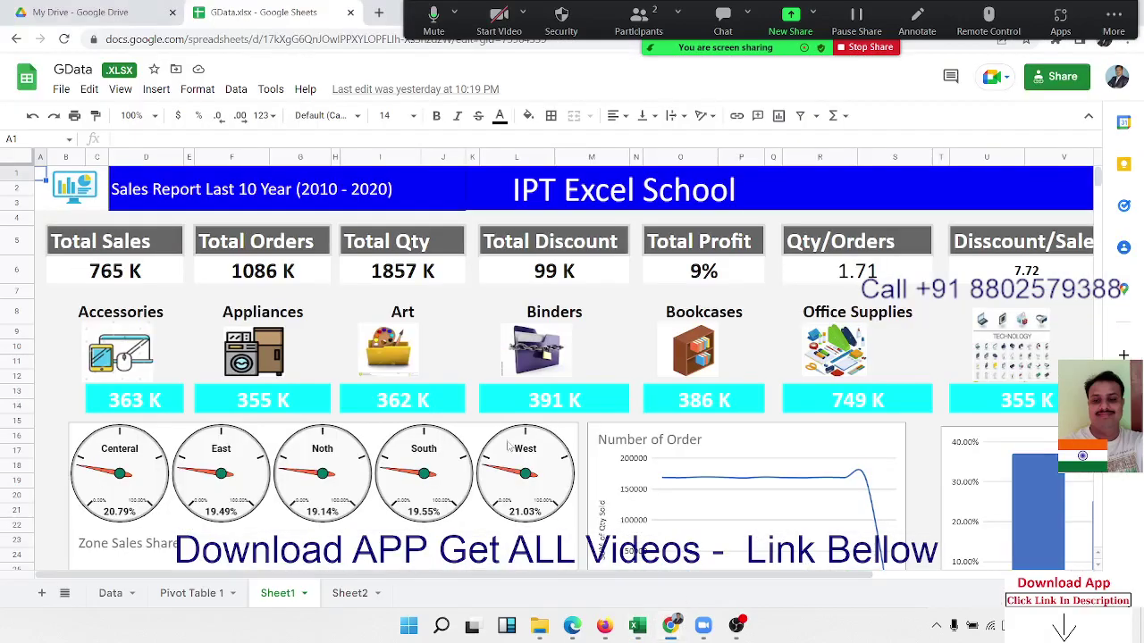
# Open the Data sheet and inspect sales rows A2:M17, ending on discount cell E9.
pyautogui.click(111, 593)
pyautogui.moveTo(71, 205); pyautogui.dragTo(654, 348)
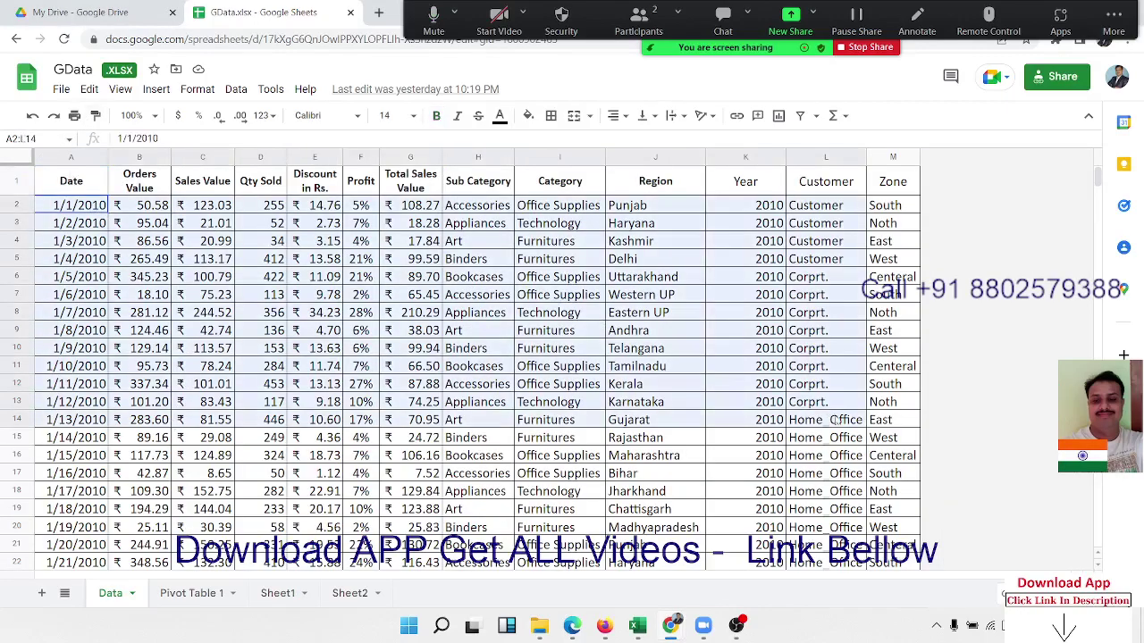
pyautogui.moveTo(652, 349); pyautogui.dragTo(880, 500)
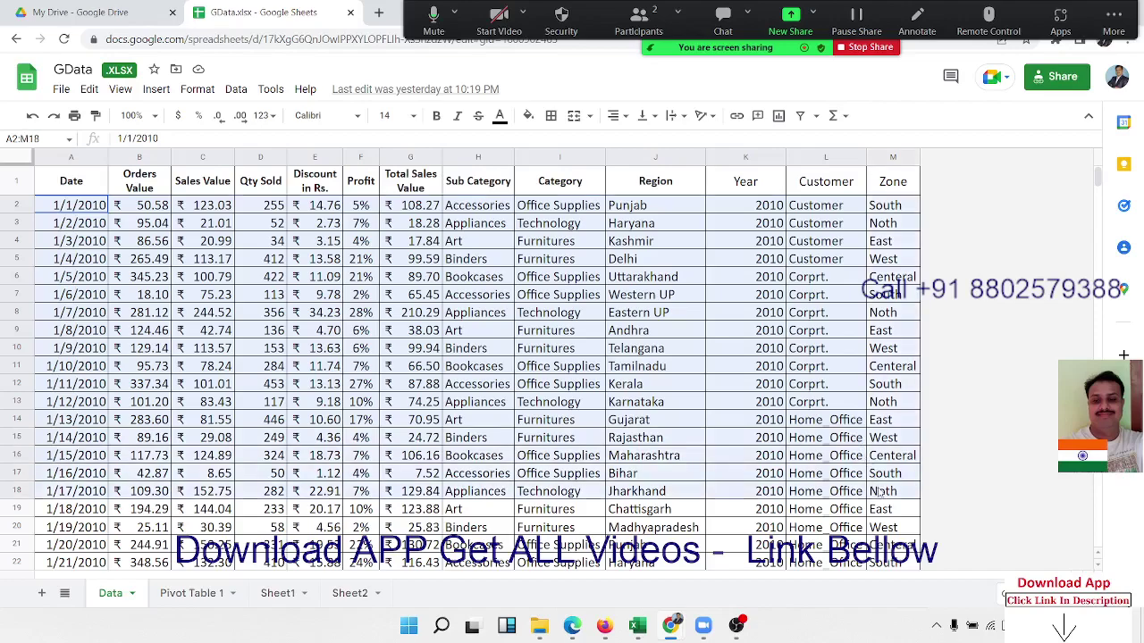
pyautogui.click(342, 336)
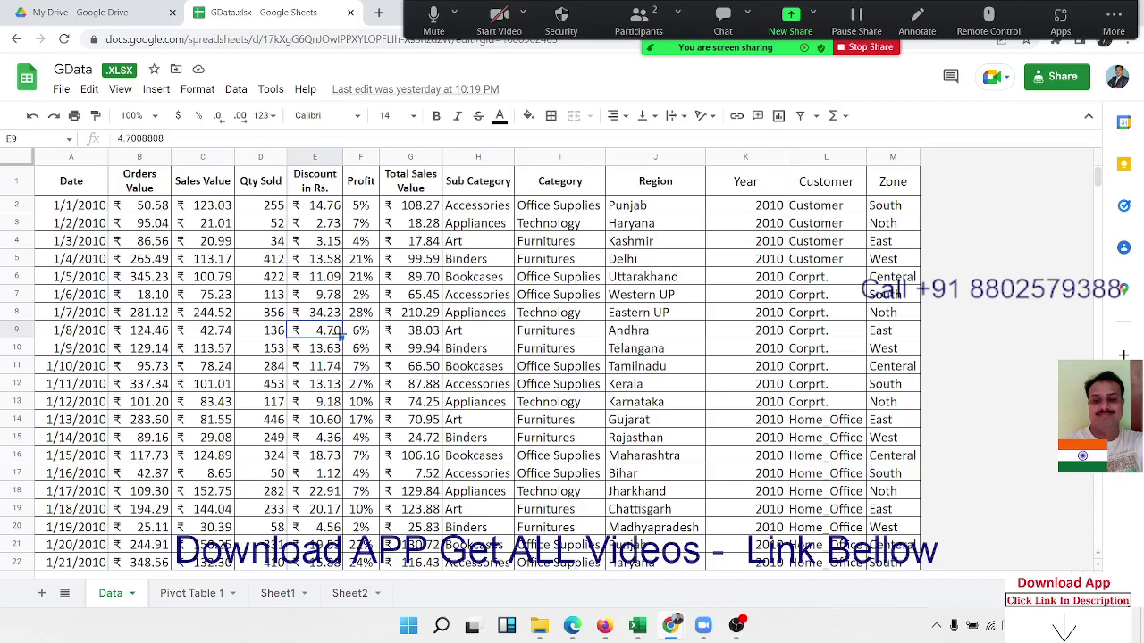
# Confirm the Data table ends at row 8039, then return to the Sheet1 dashboard.
pyautogui.press('Up')
pyautogui.press('Up')
pyautogui.press('Up')
pyautogui.press('Up')
pyautogui.press('Up')
pyautogui.press('Up')
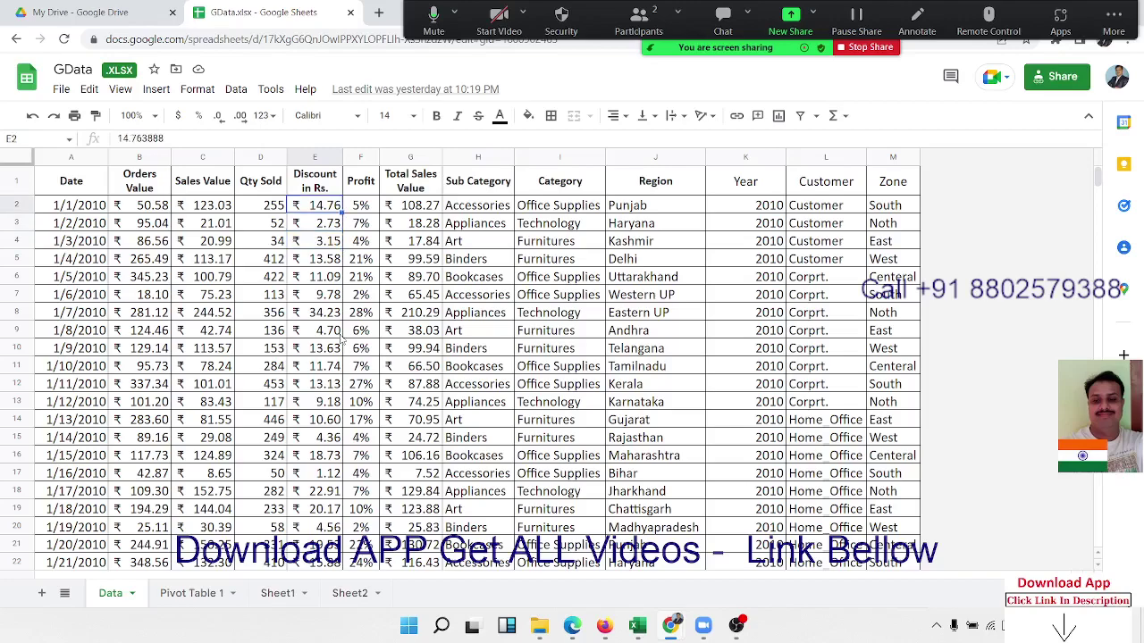
pyautogui.hotkey('ctrl', 'Down')
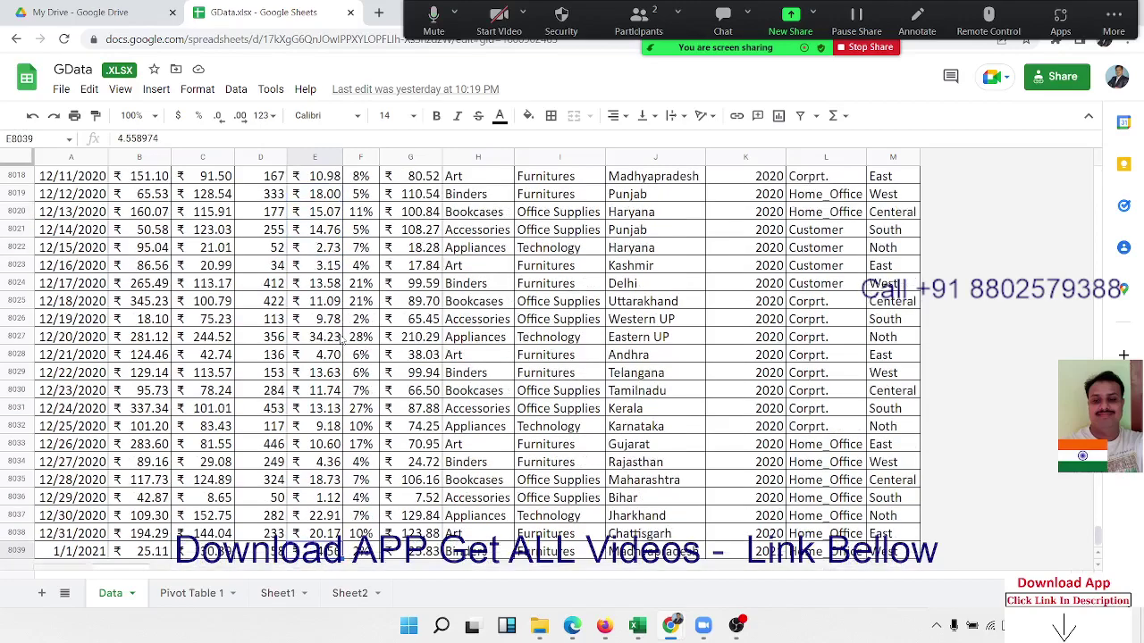
pyautogui.hotkey('ctrl', 'Up')
pyautogui.press('Left')
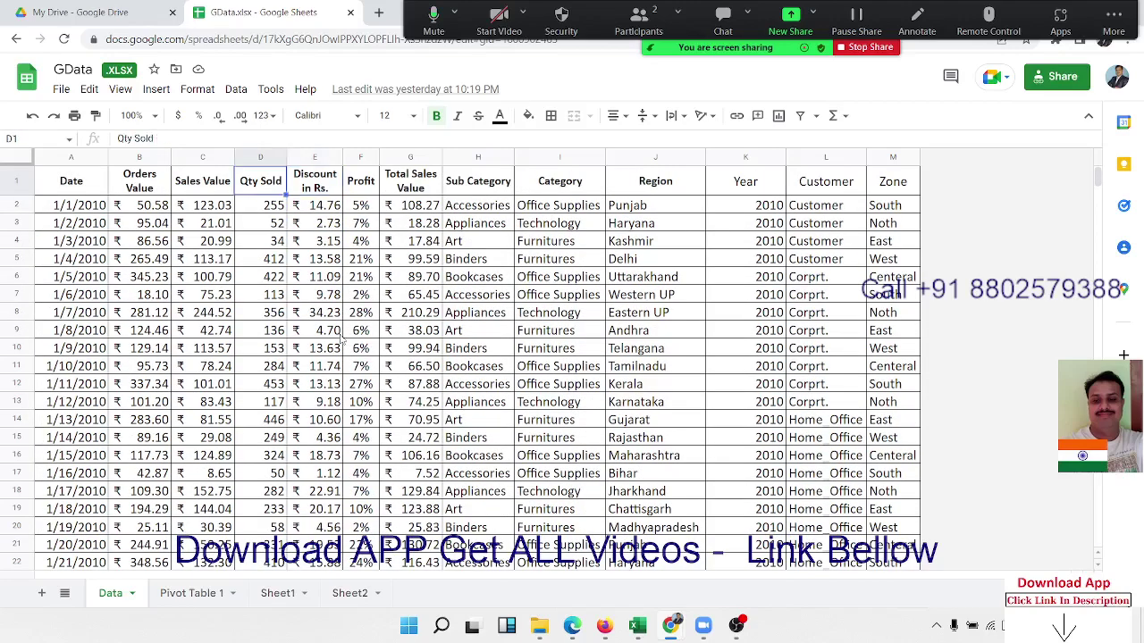
pyautogui.press('Left')
pyautogui.press('Left')
pyautogui.press('Left')
pyautogui.press('Right')
pyautogui.hotkey('ctrl', 'Down')
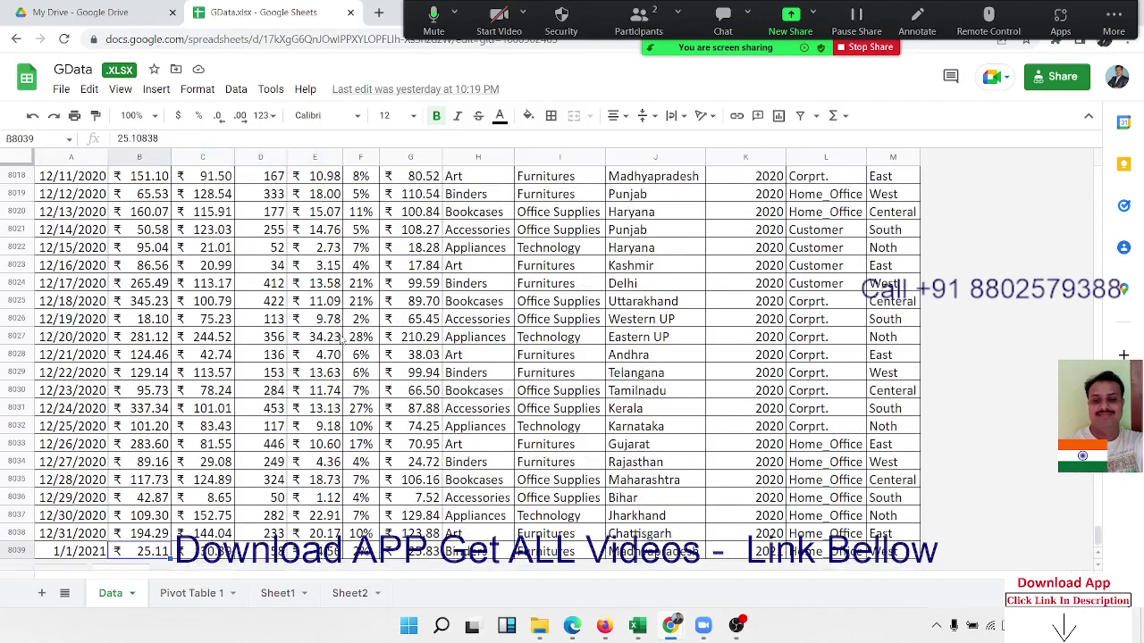
pyautogui.hotkey('ctrl', 'Up')
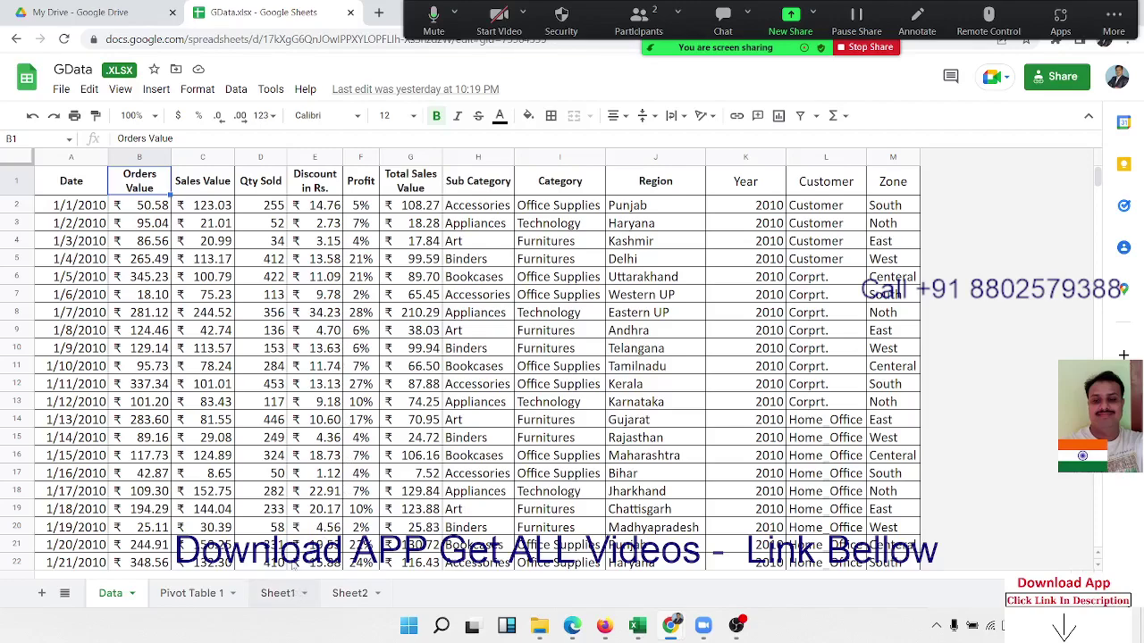
pyautogui.click(279, 593)
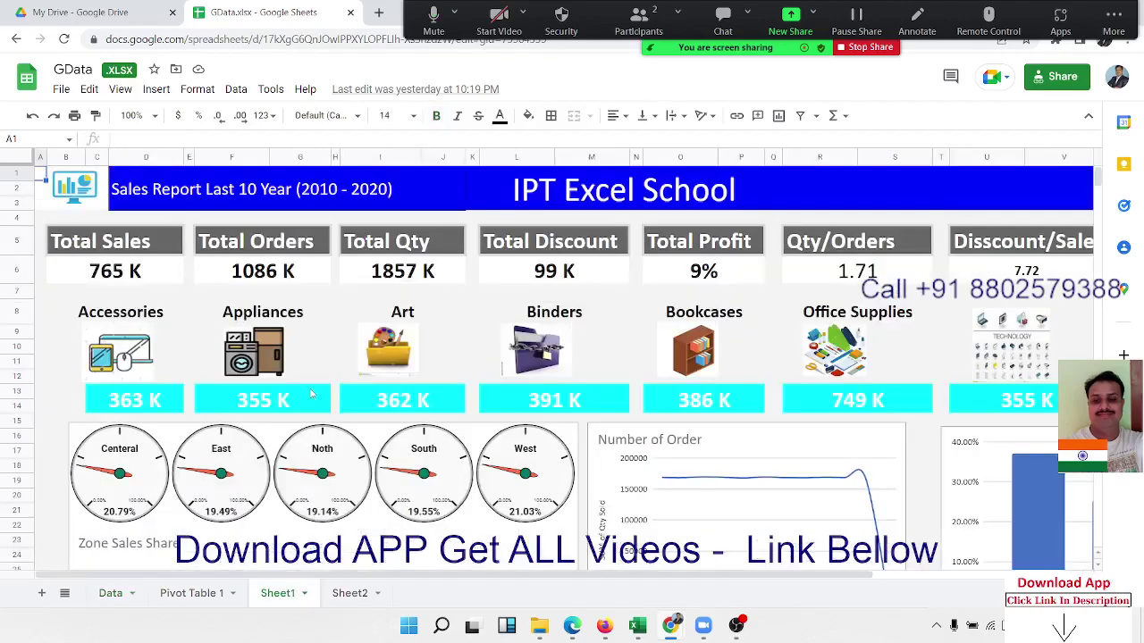
pyautogui.click(135, 272)
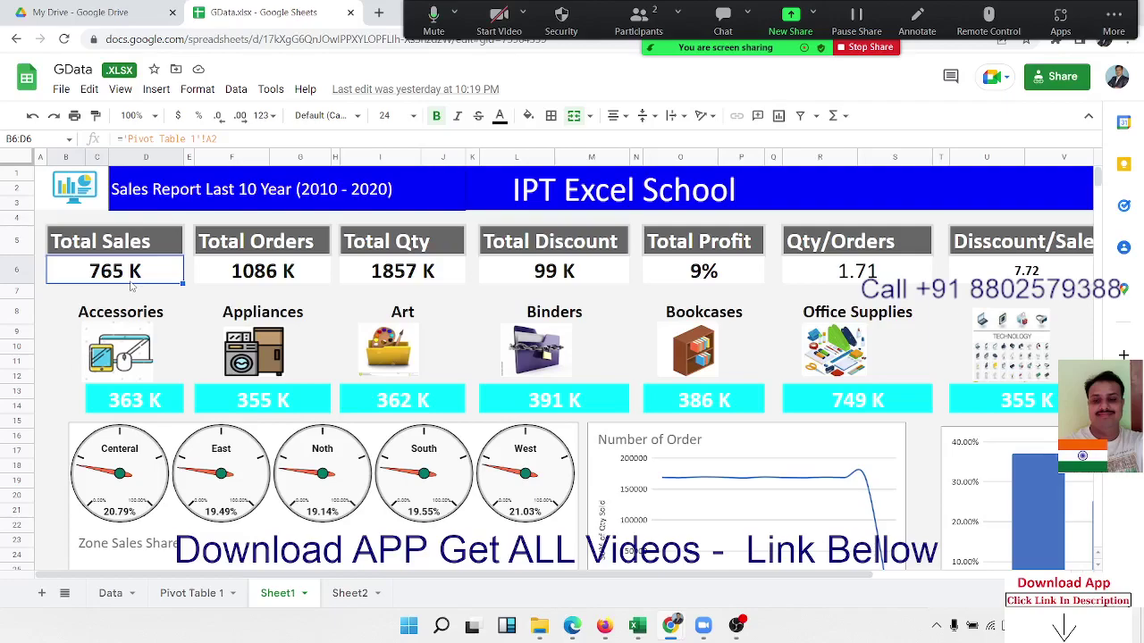
pyautogui.click(228, 277)
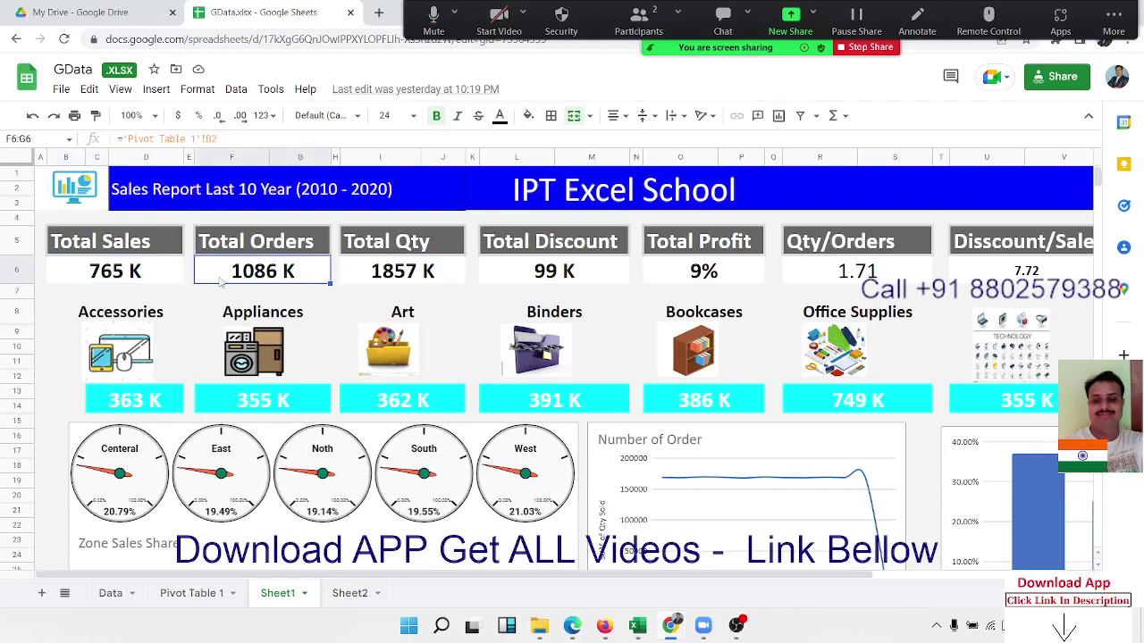
pyautogui.click(152, 288)
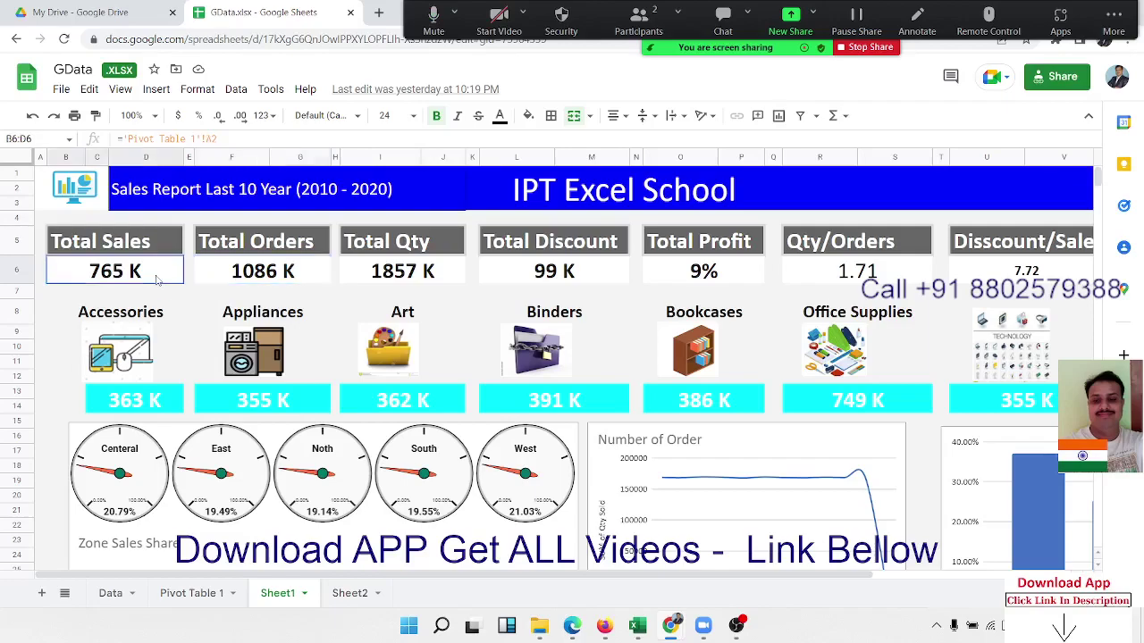
pyautogui.click(198, 277)
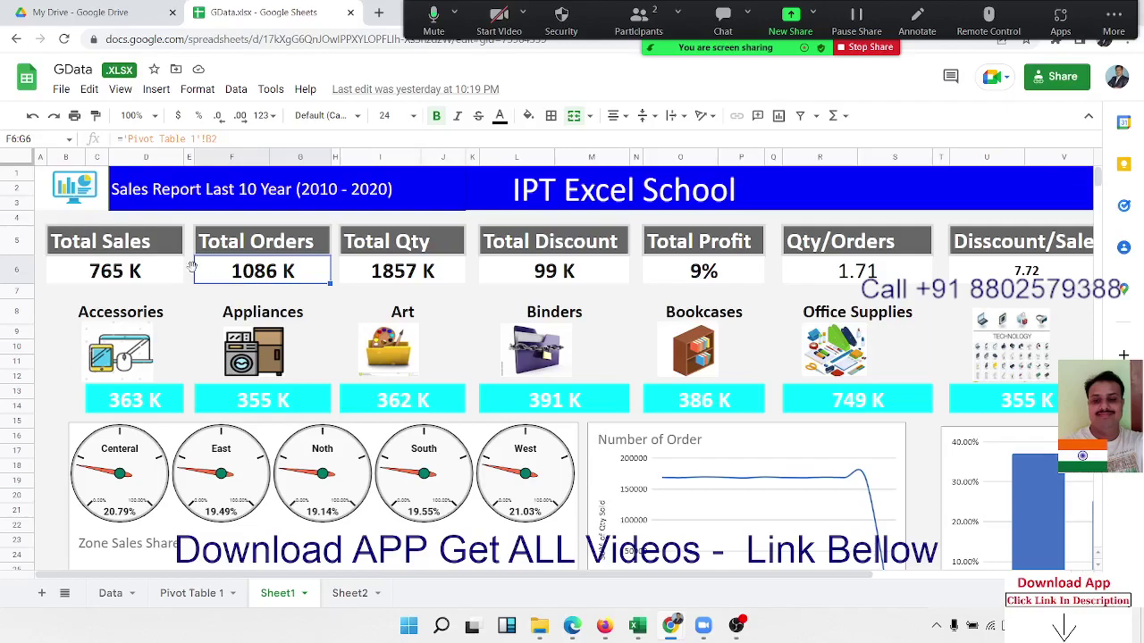
pyautogui.click(123, 271)
pyautogui.click(224, 271)
pyautogui.click(154, 278)
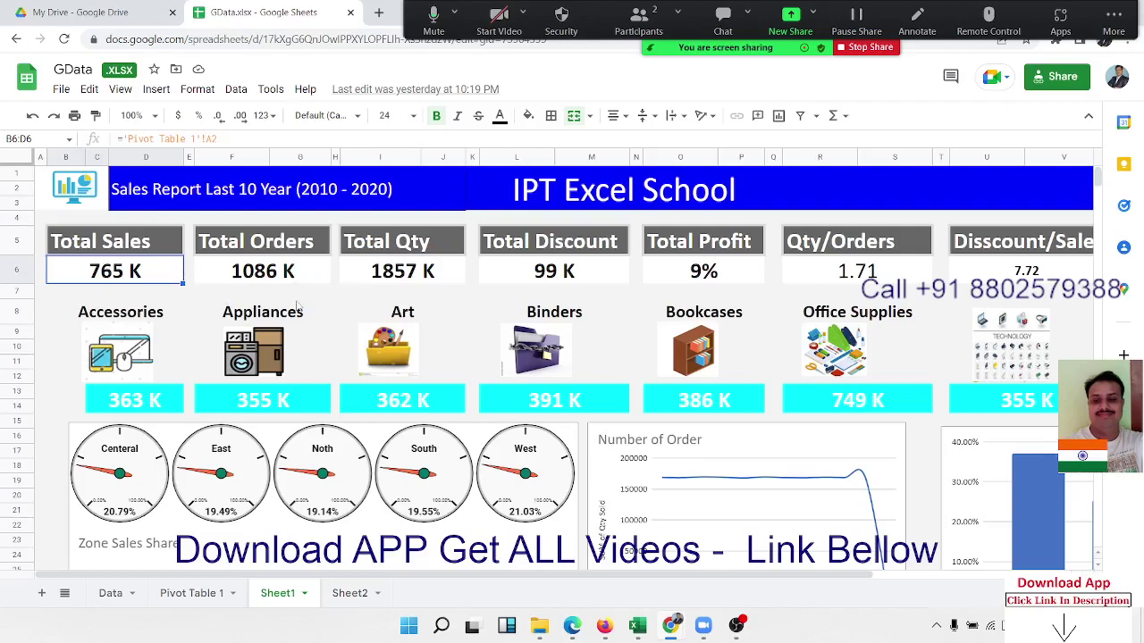
pyautogui.click(362, 273)
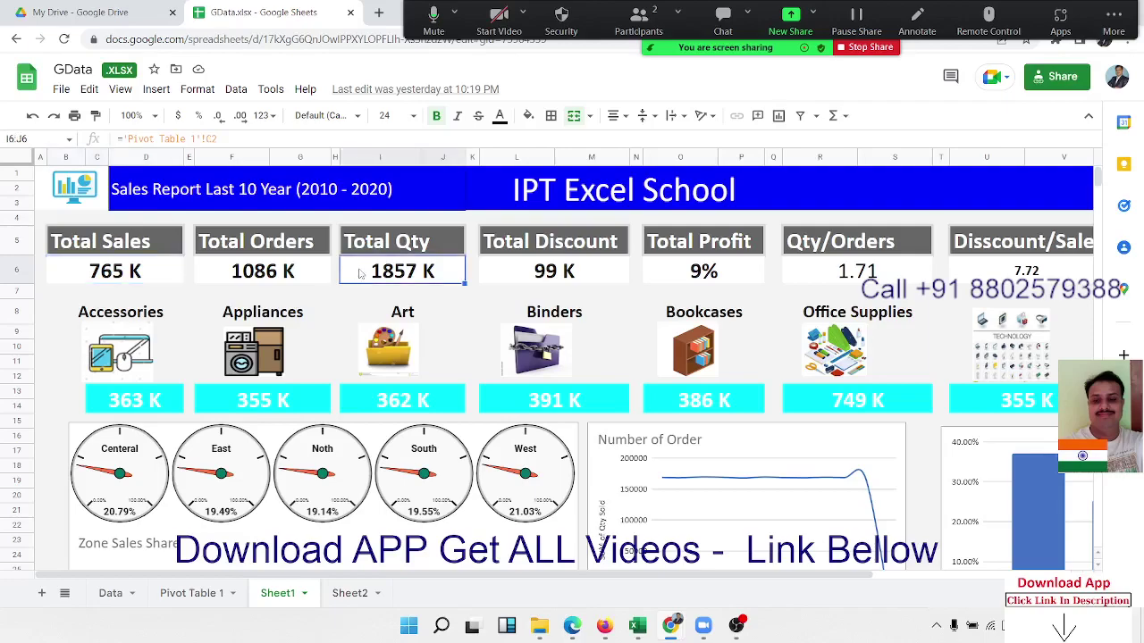
pyautogui.click(569, 276)
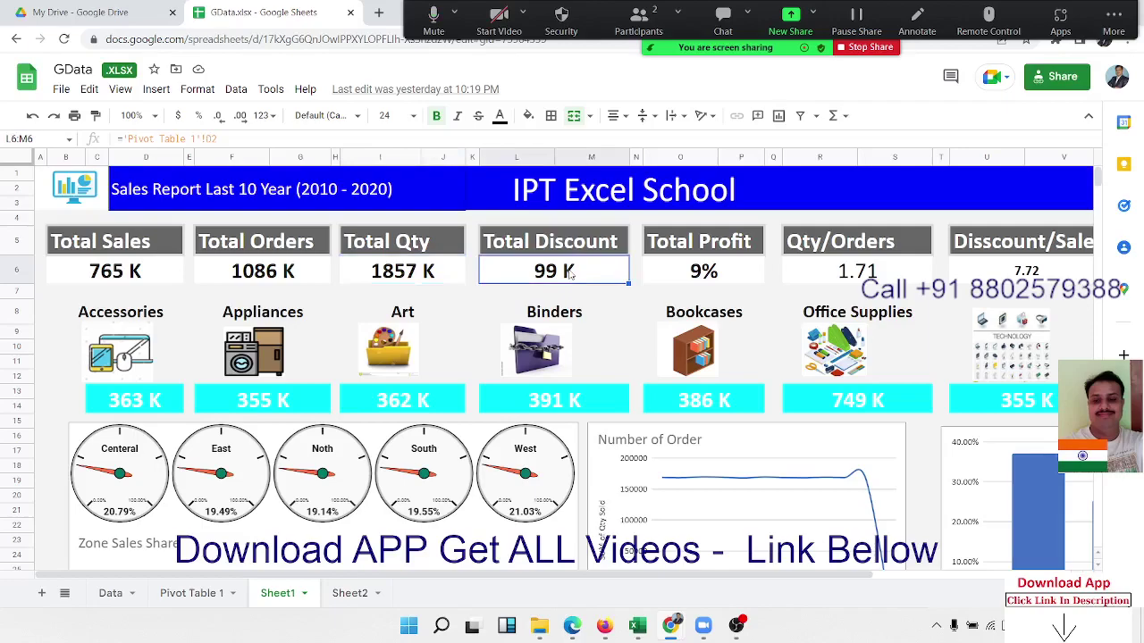
pyautogui.click(652, 280)
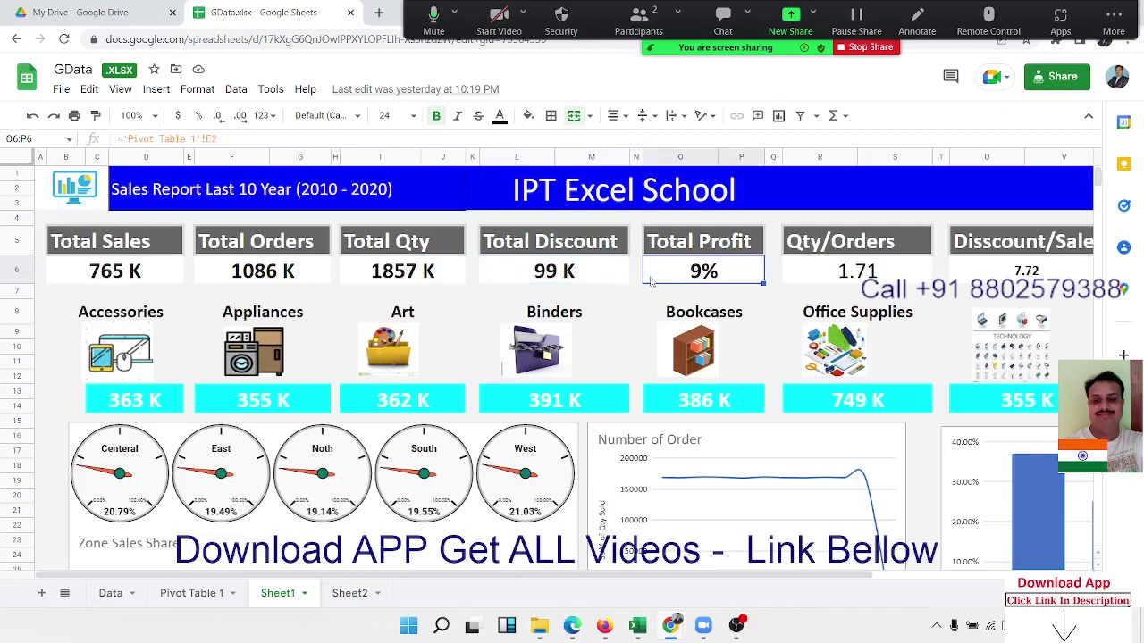
pyautogui.click(823, 283)
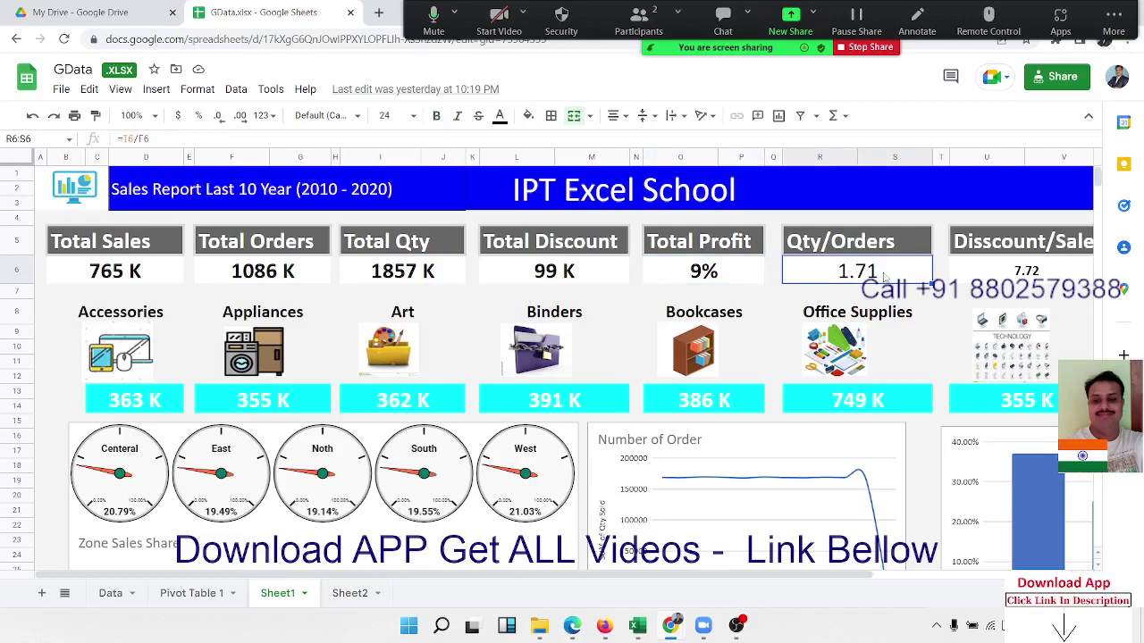
pyautogui.press('Right')
pyautogui.press('Right')
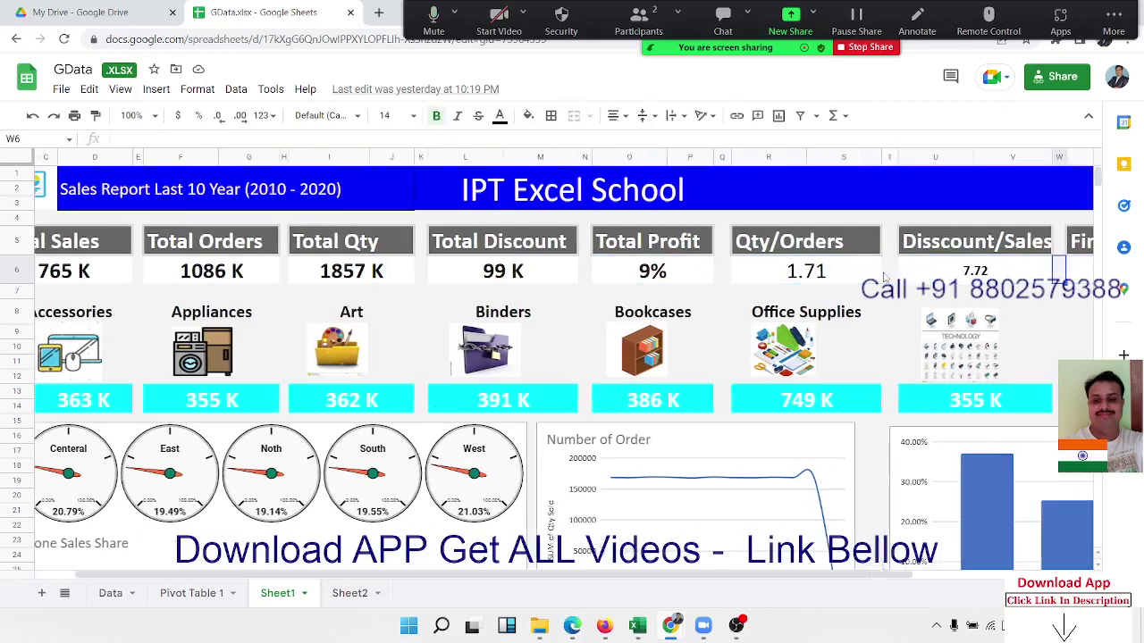
pyautogui.press('Left')
pyautogui.press('Left')
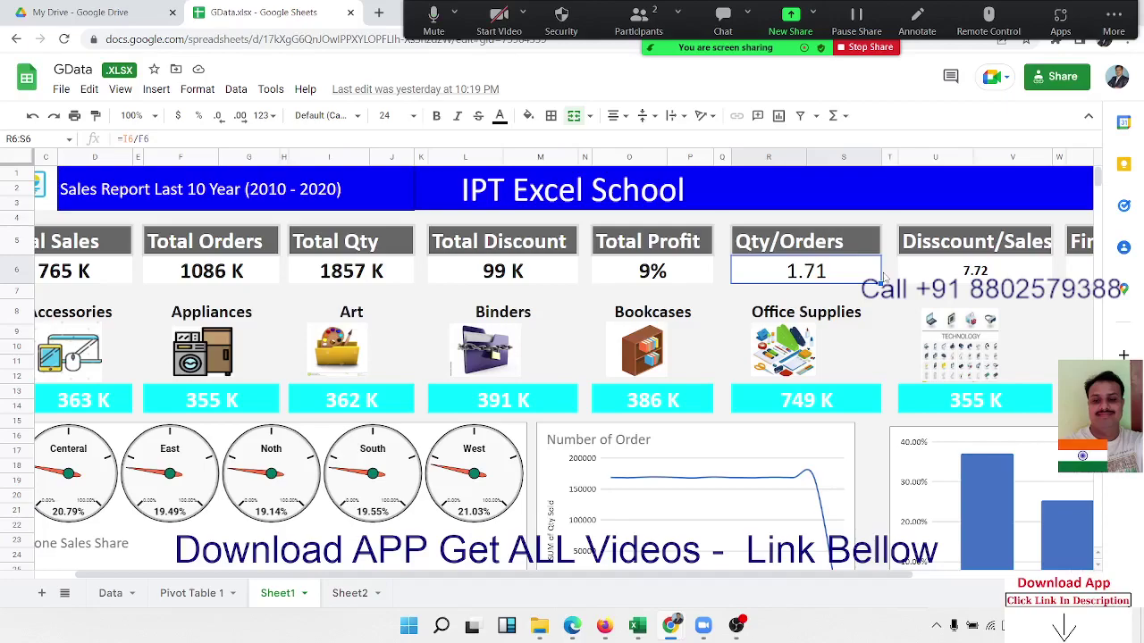
pyautogui.press('Right')
pyautogui.press('Right')
pyautogui.press('Right')
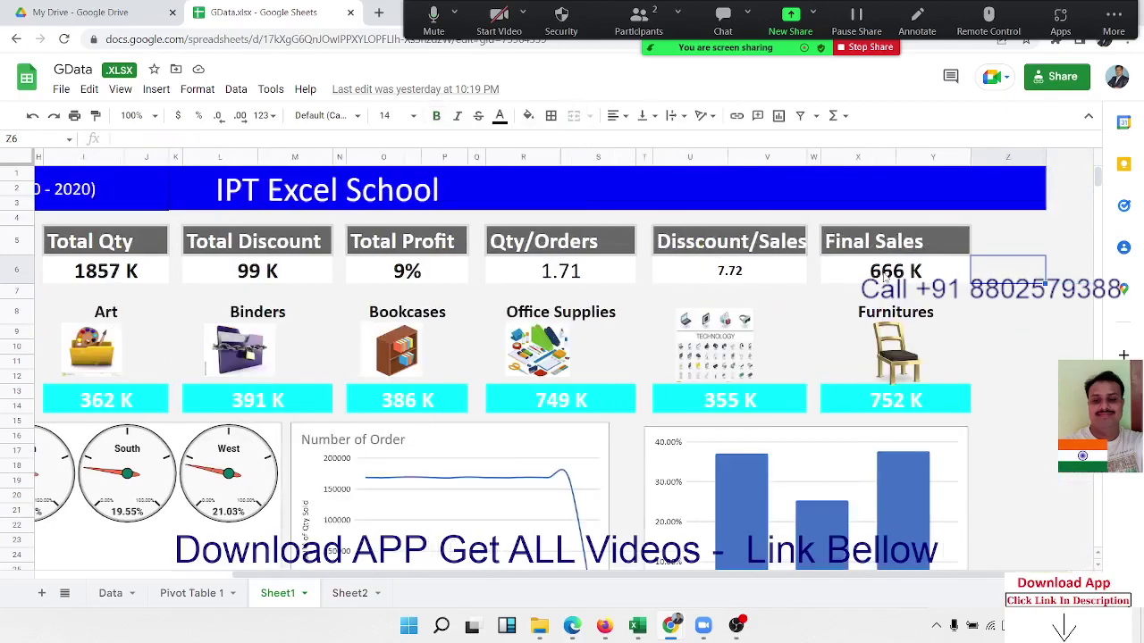
pyautogui.press('Left')
pyautogui.press('Left')
pyautogui.press('Left')
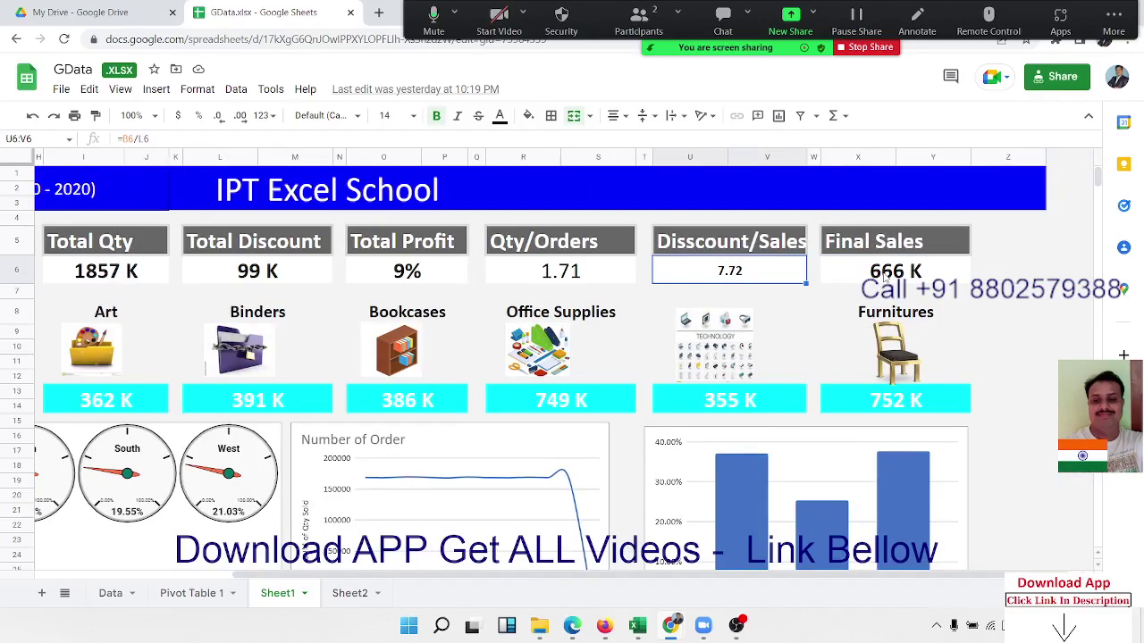
pyautogui.press('Right')
pyautogui.press('Right')
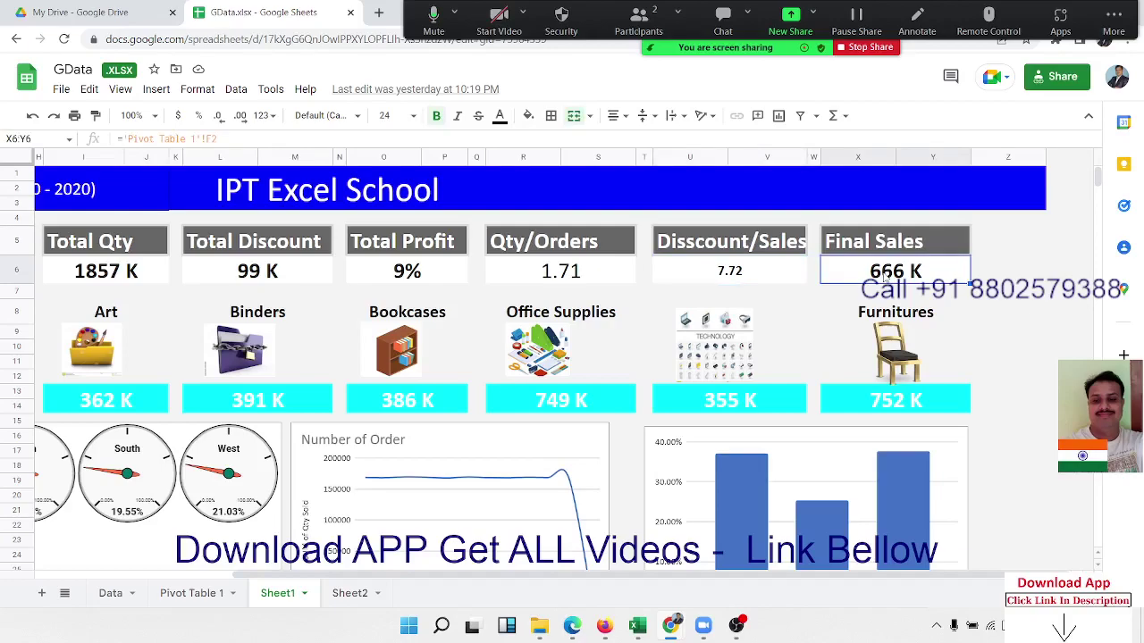
pyautogui.press('Left')
pyautogui.press('Left')
pyautogui.press('Left')
pyautogui.press('Left')
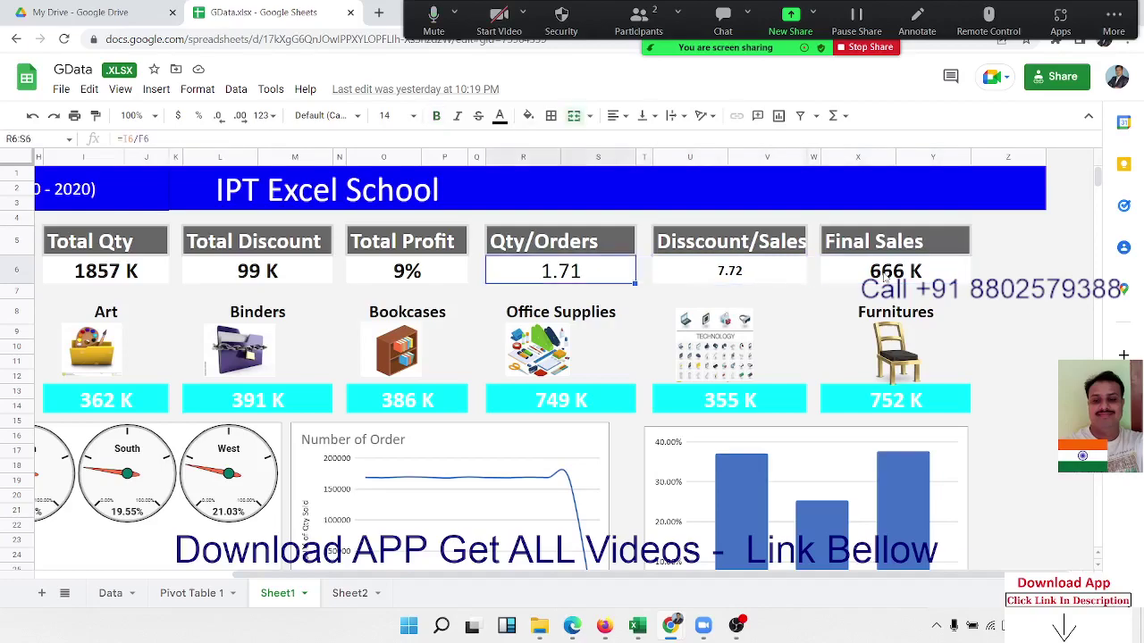
pyautogui.press('Left')
pyautogui.press('Left')
pyautogui.press('Left')
pyautogui.press('Left')
pyautogui.press('Left')
pyautogui.press('Left')
pyautogui.press('Left')
pyautogui.press('Left')
pyautogui.press('Left')
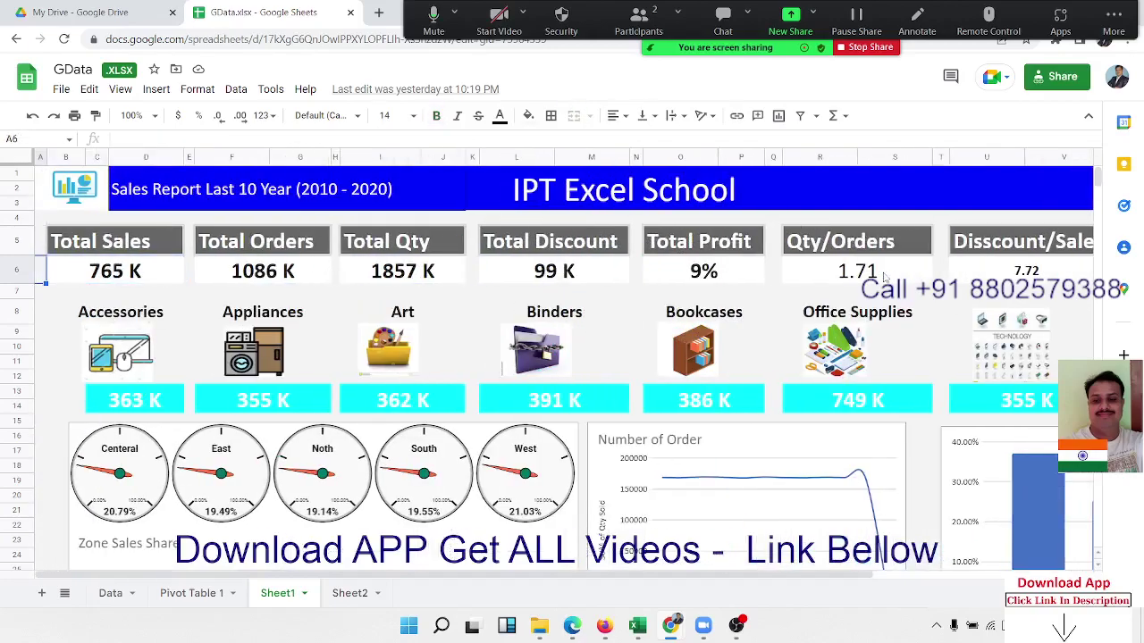
pyautogui.press('Right')
pyautogui.press('Right')
pyautogui.press('Right')
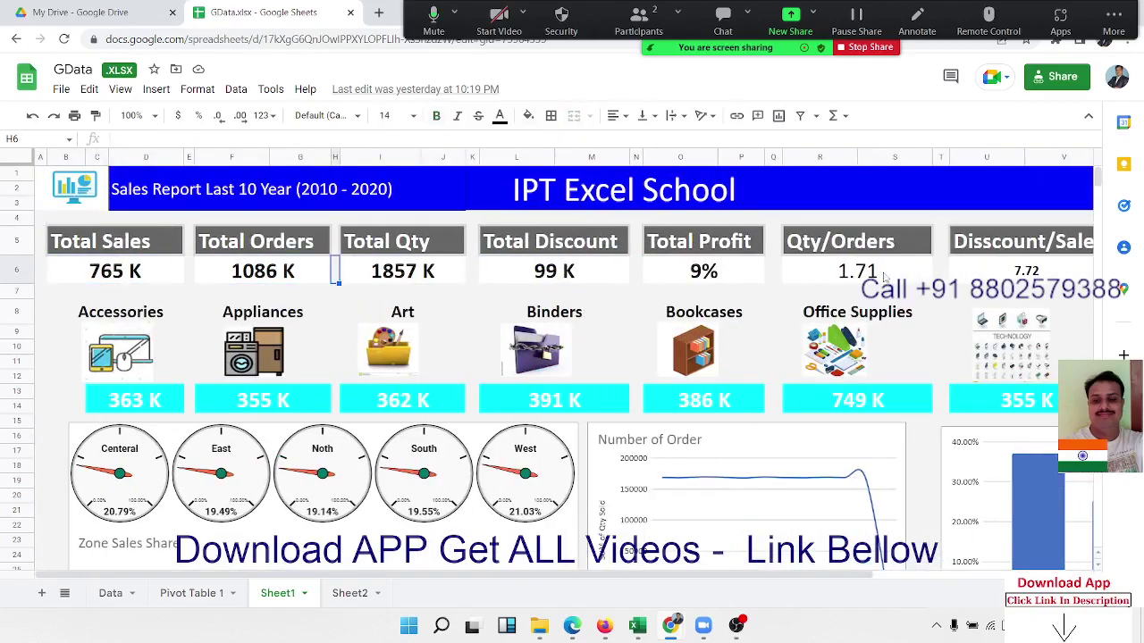
pyautogui.press('Left')
pyautogui.press('Left')
pyautogui.press('Left')
pyautogui.press('Left')
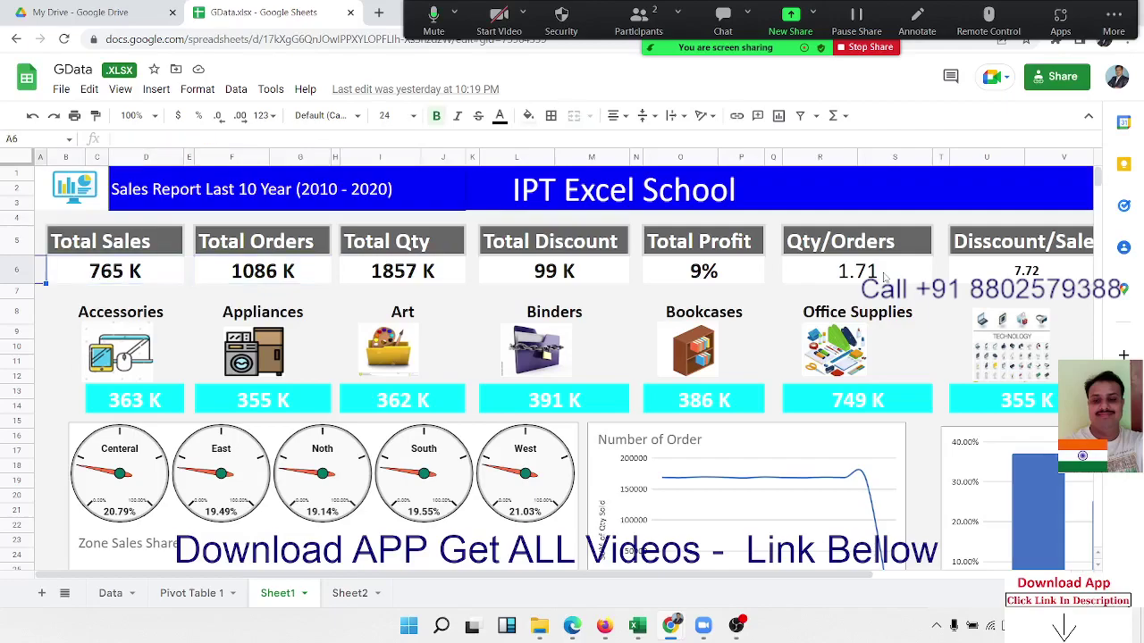
pyautogui.press('Down')
pyautogui.press('Down')
pyautogui.press('Down')
pyautogui.press('Down')
pyautogui.press('Right')
pyautogui.press('Down')
pyautogui.press('Down')
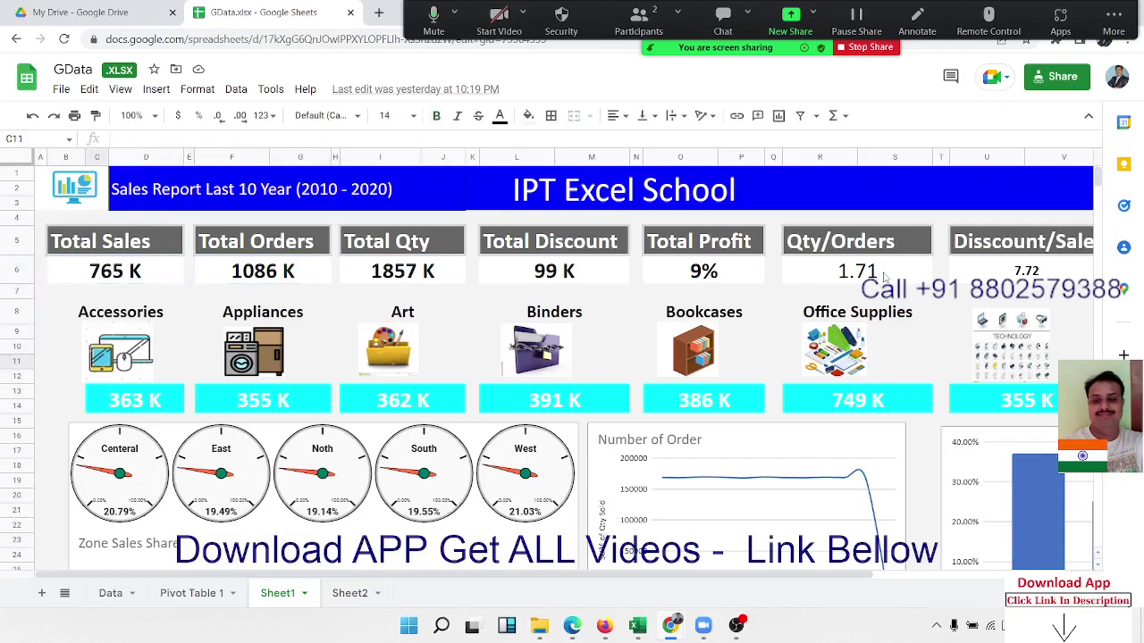
pyautogui.press('Down')
pyautogui.press('Right')
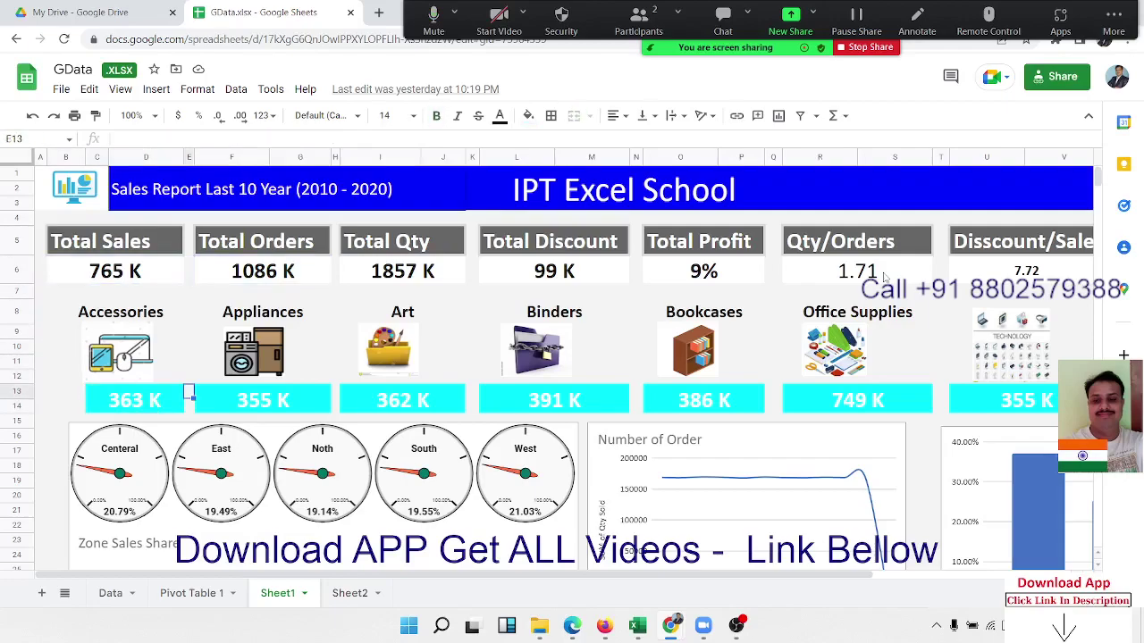
pyautogui.press('Left')
pyautogui.press('Right')
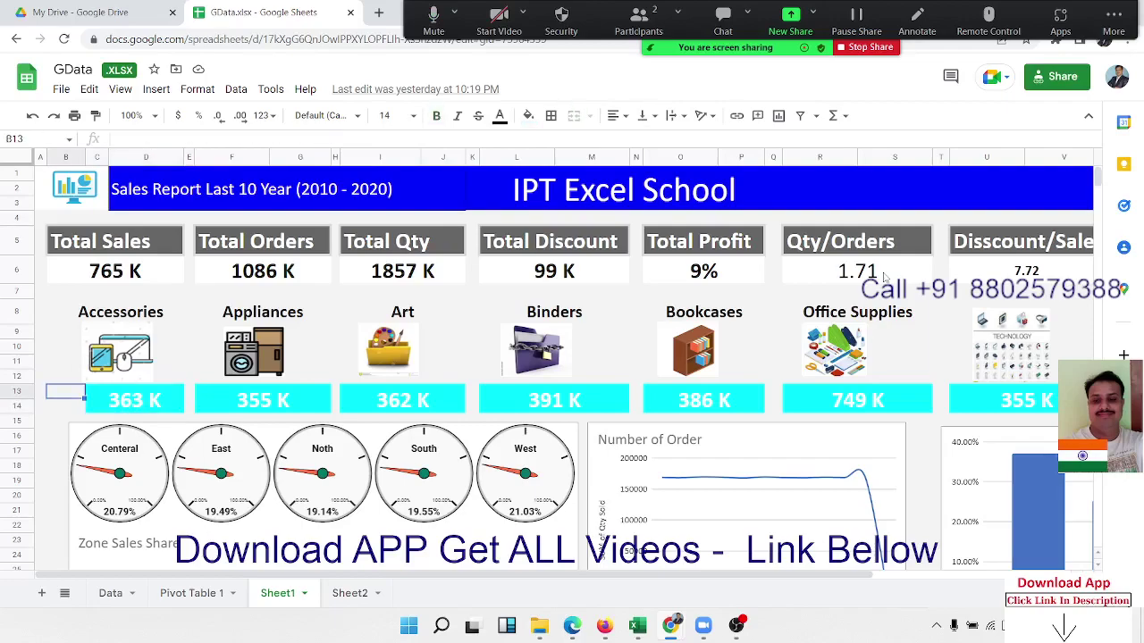
pyautogui.press('Left')
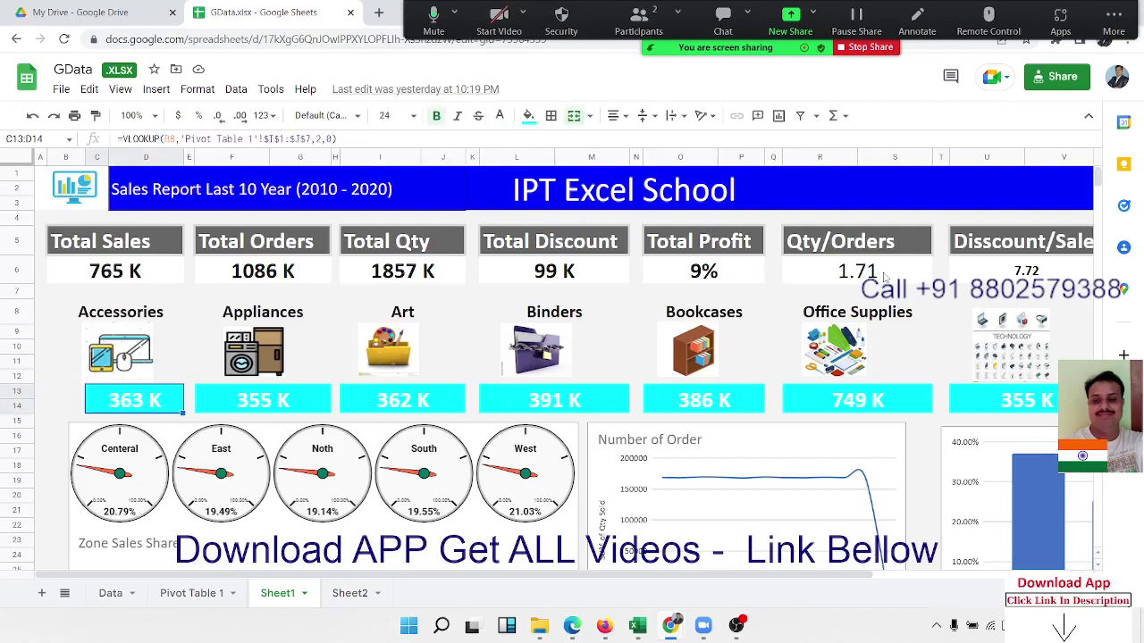
pyautogui.click(114, 270)
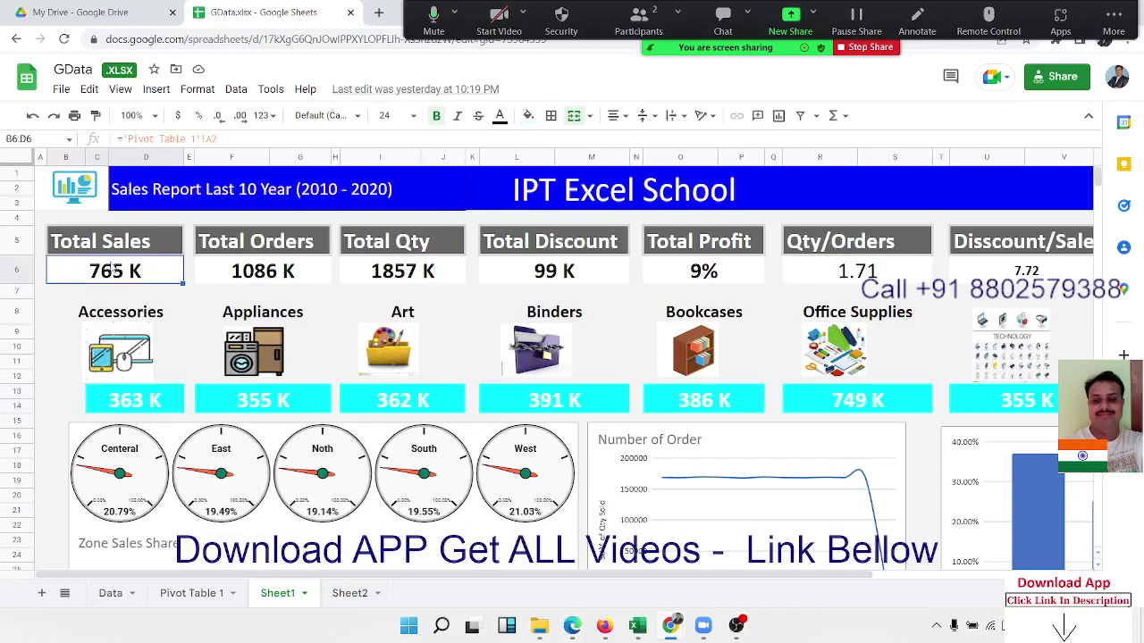
pyautogui.click(143, 403)
pyautogui.press('Right')
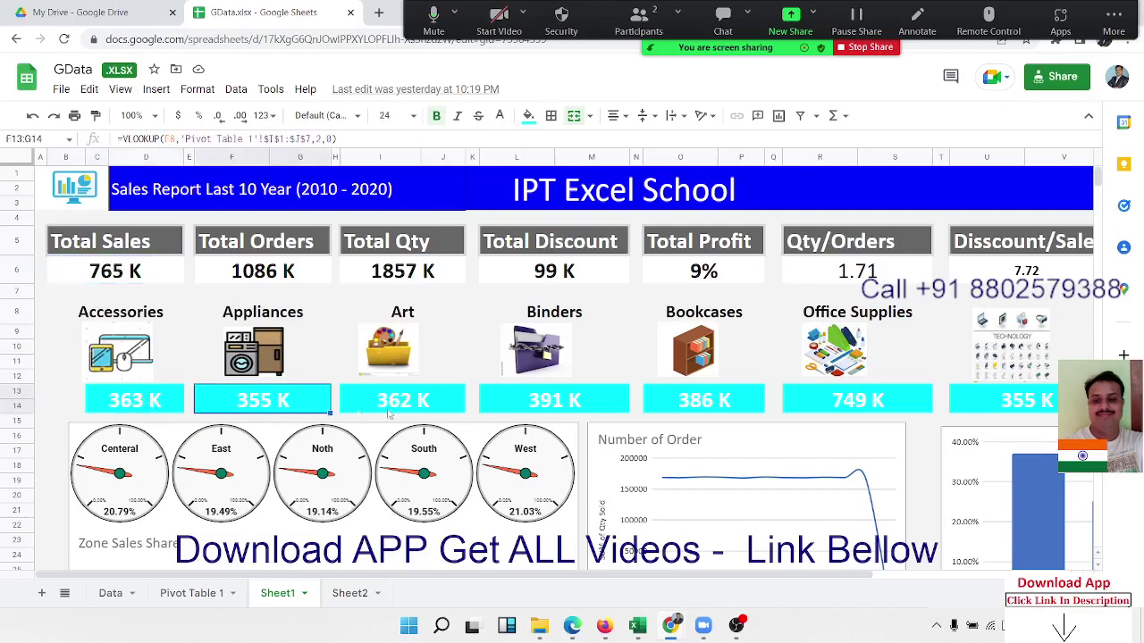
pyautogui.click(420, 411)
pyautogui.click(600, 411)
pyautogui.click(701, 409)
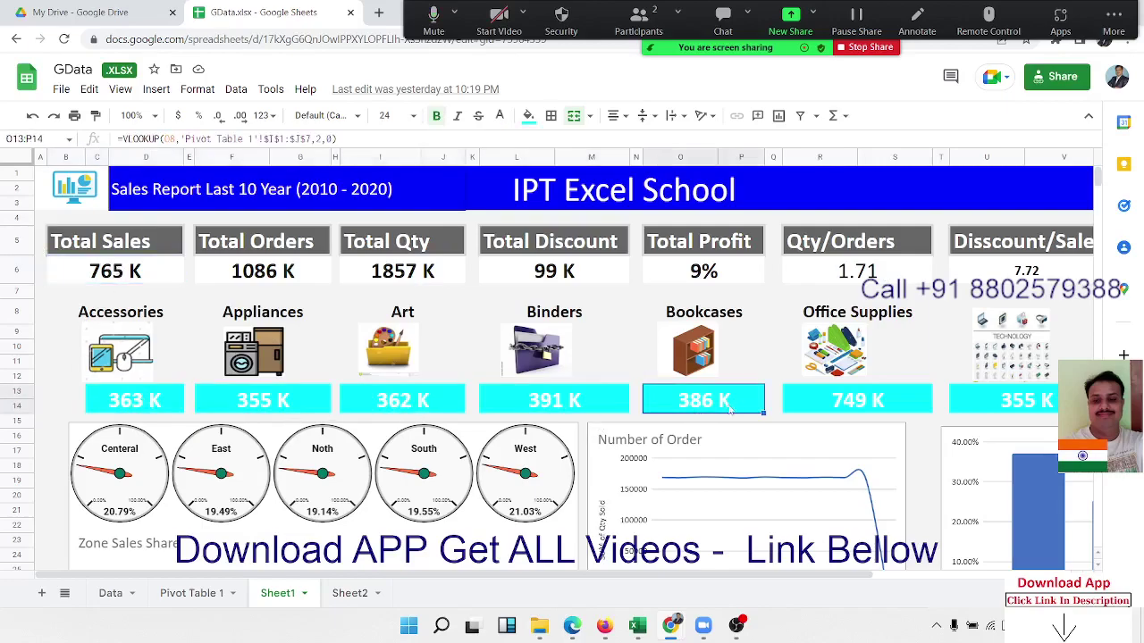
pyautogui.click(158, 402)
pyautogui.click(271, 405)
pyautogui.click(395, 404)
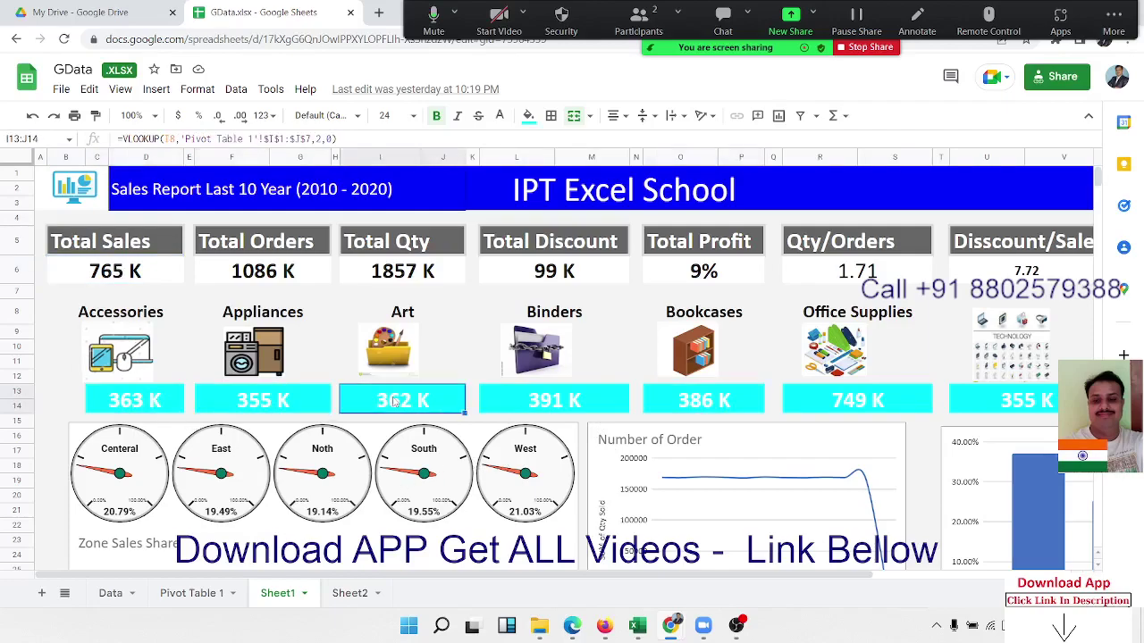
pyautogui.click(539, 408)
pyautogui.click(729, 404)
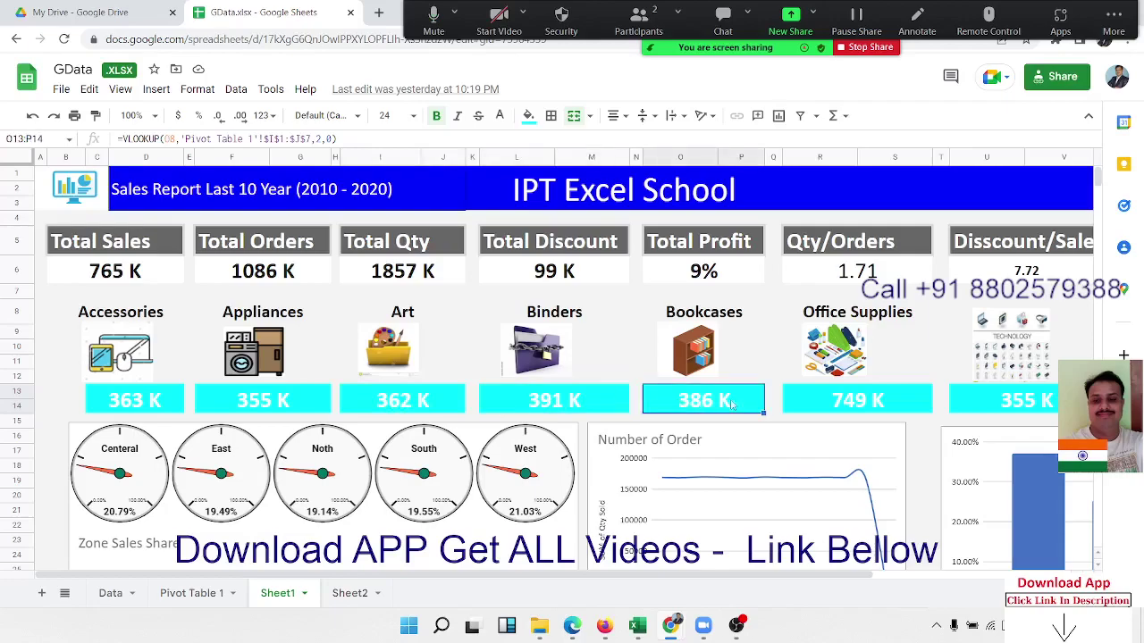
pyautogui.click(830, 403)
pyautogui.click(987, 399)
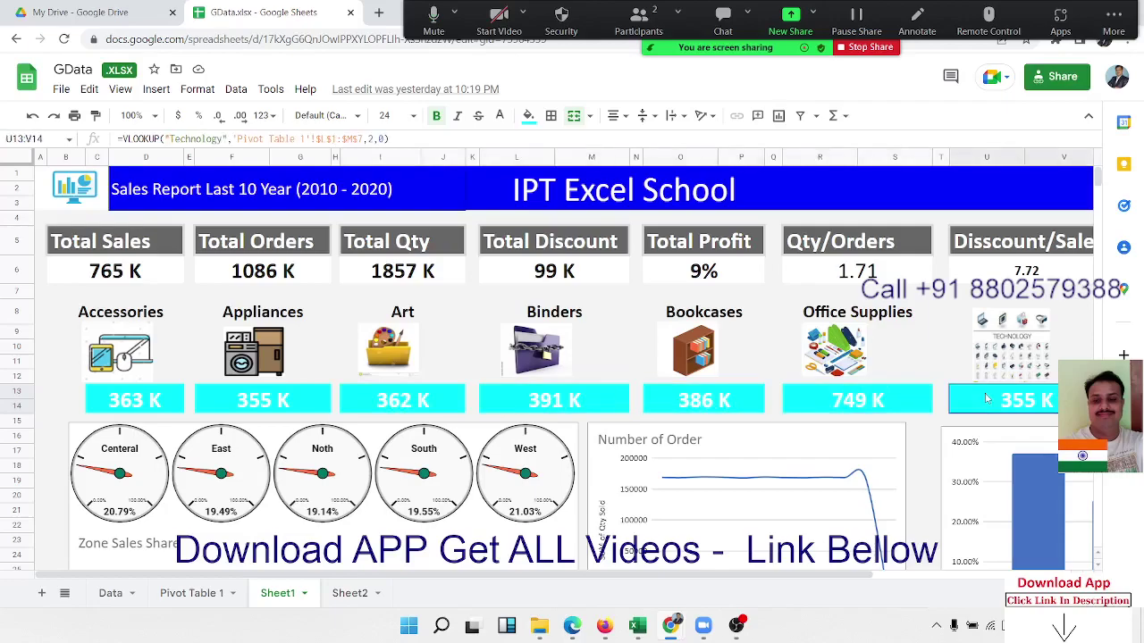
pyautogui.hscroll(5, 987, 398)
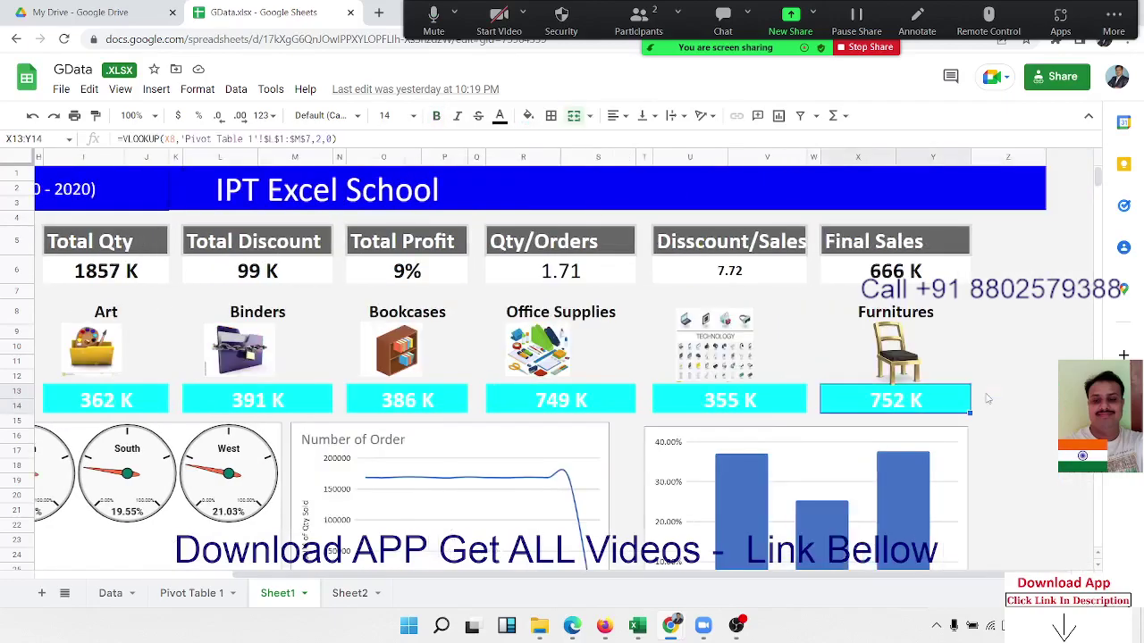
pyautogui.press('Left')
pyautogui.press('Left')
pyautogui.press('Left')
pyautogui.press('Left')
pyautogui.press('Left')
pyautogui.press('Left')
pyautogui.press('Left')
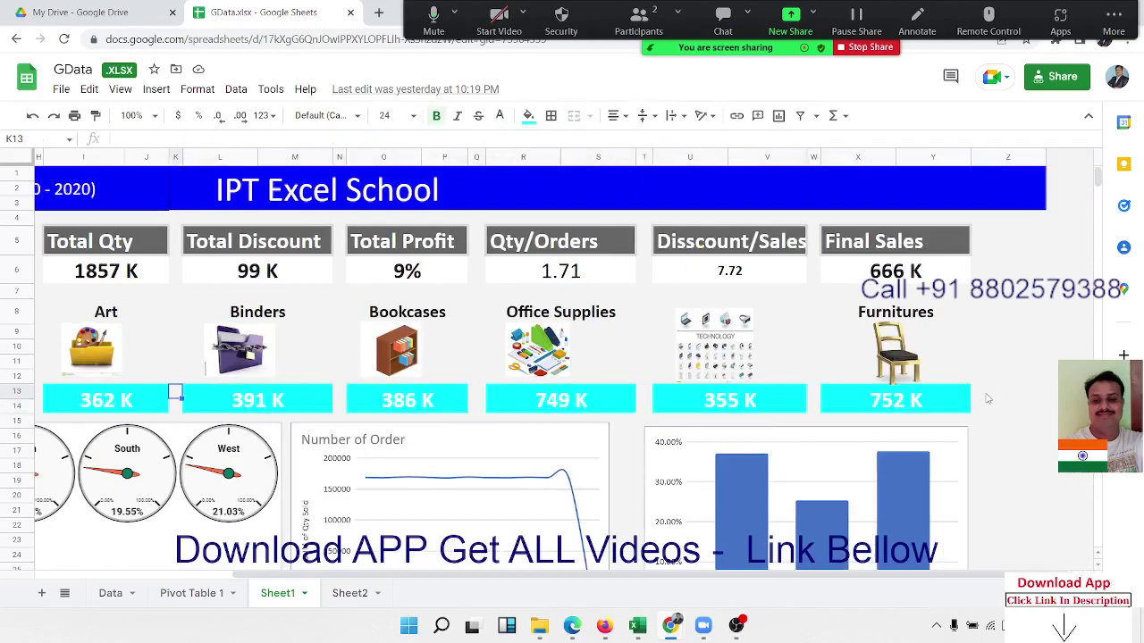
pyautogui.press('Left')
pyautogui.press('Left')
pyautogui.press('Left')
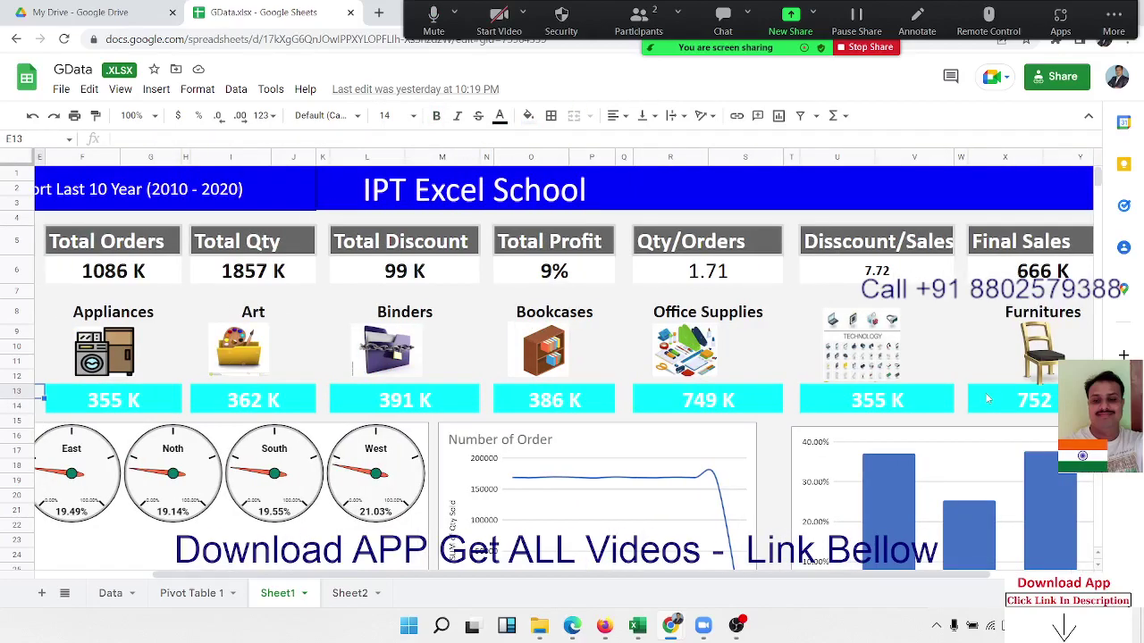
pyautogui.press('Right')
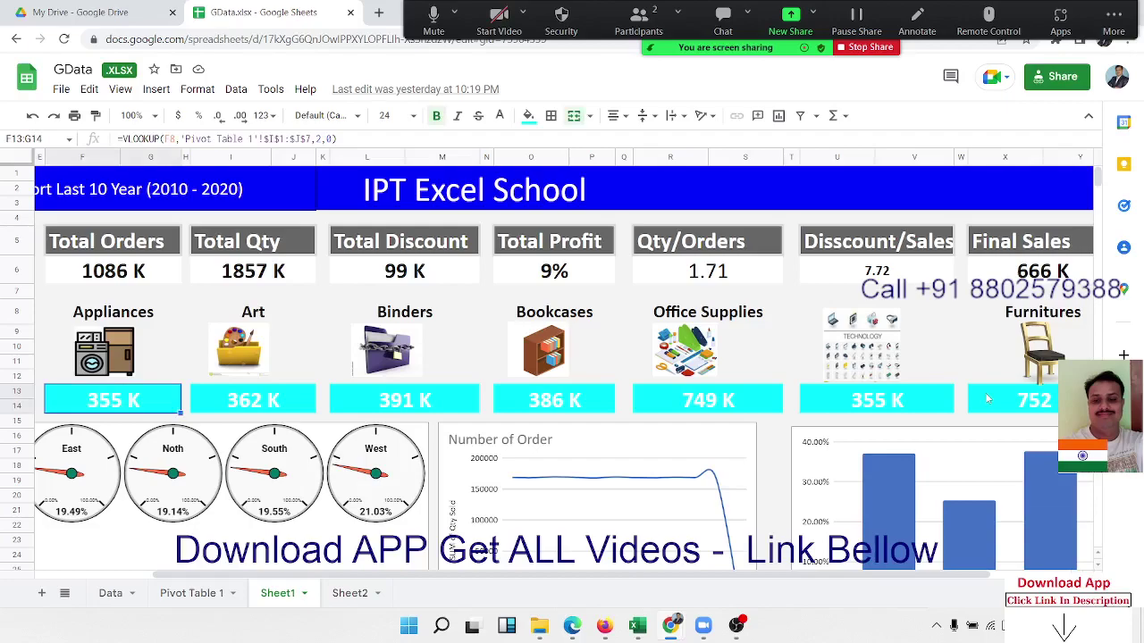
pyautogui.press('Right')
pyautogui.press('Right')
pyautogui.press('Right')
pyautogui.press('Right')
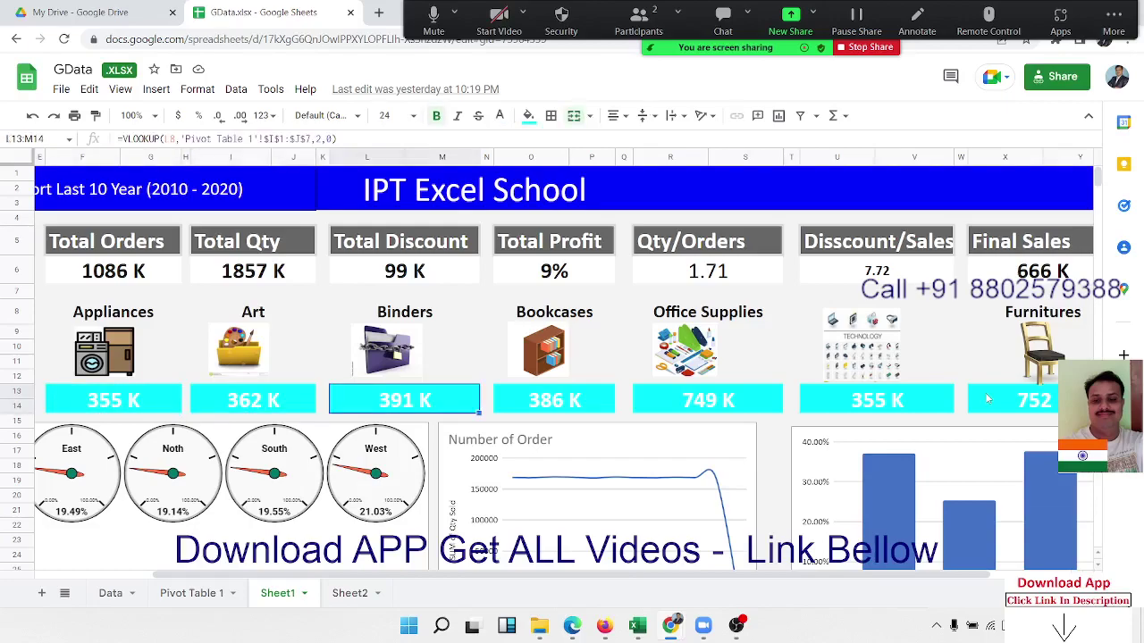
pyautogui.press('Left')
pyautogui.press('Left')
pyautogui.press('Left')
pyautogui.press('Left')
pyautogui.press('Left')
pyautogui.press('Left')
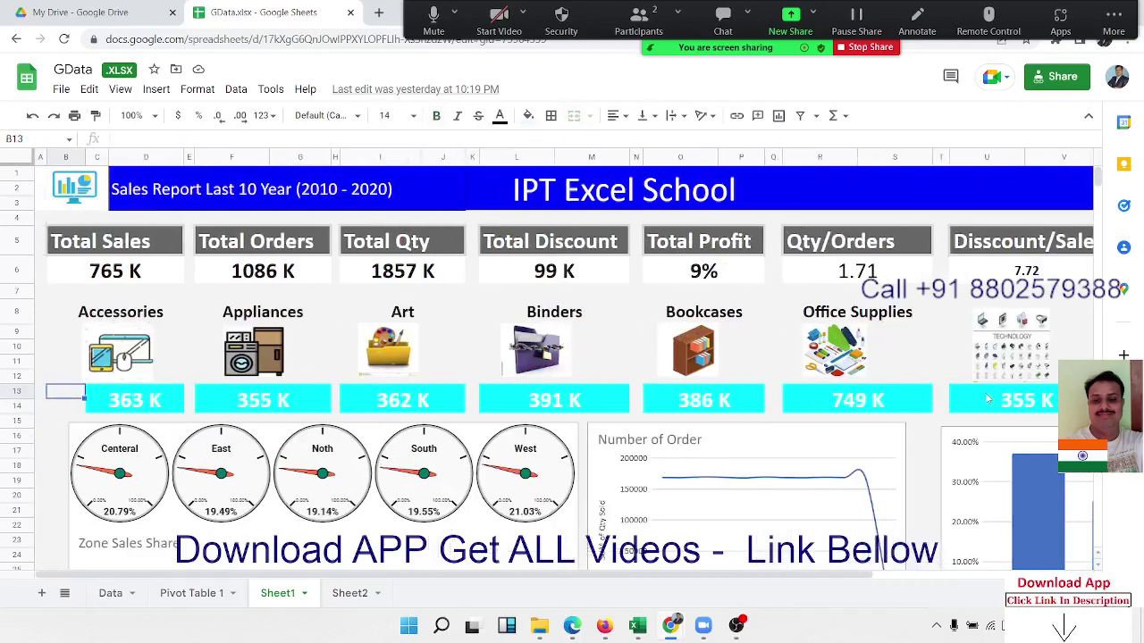
pyautogui.press('Right')
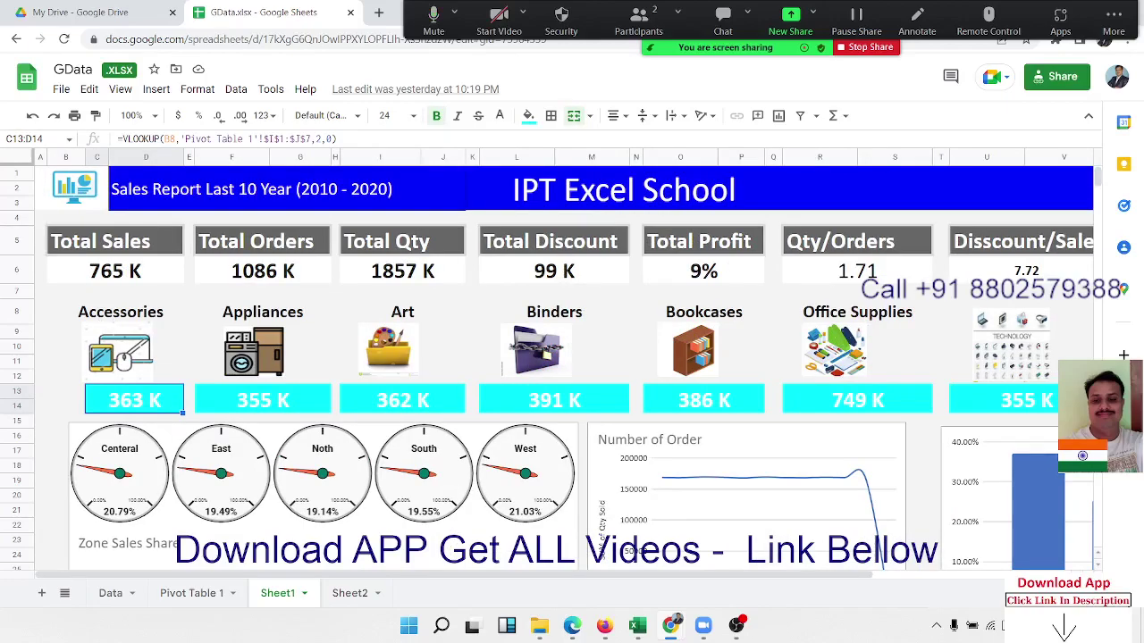
pyautogui.press('Right')
pyautogui.press('Right')
pyautogui.press('Right')
pyautogui.press('Right')
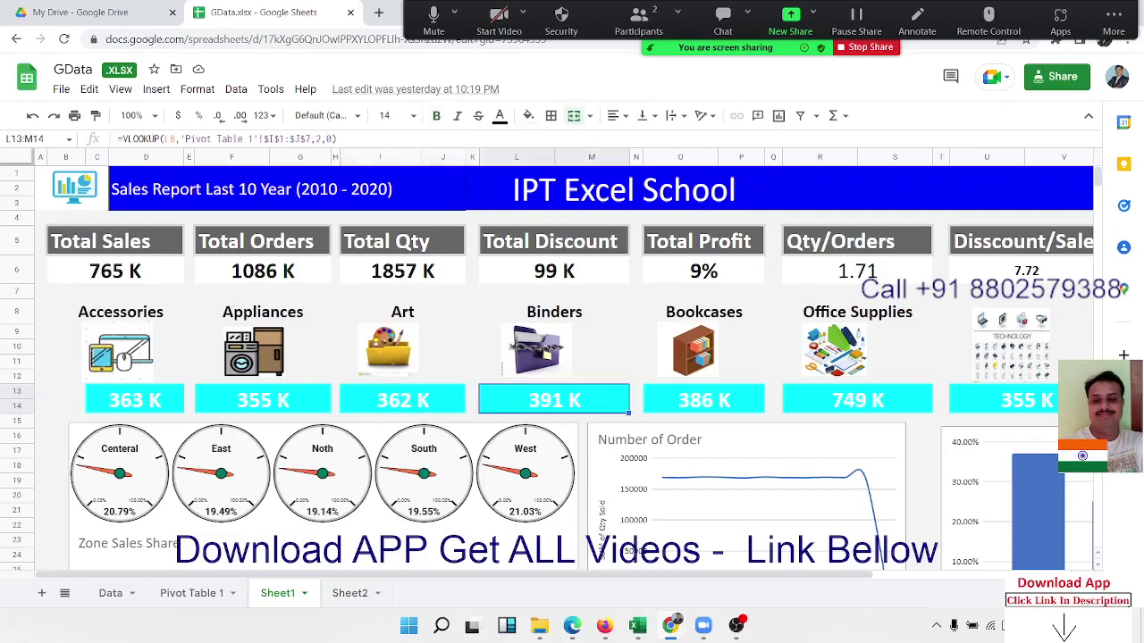
pyautogui.press('Left')
pyautogui.press('Left')
pyautogui.press('Left')
pyautogui.press('Left')
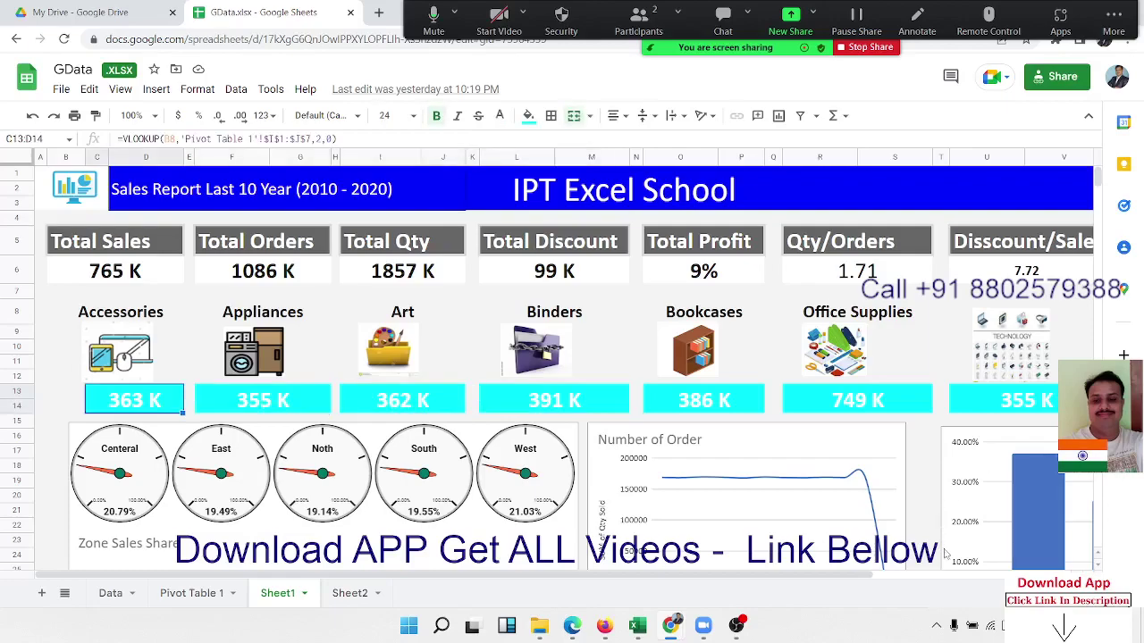
pyautogui.click(212, 605)
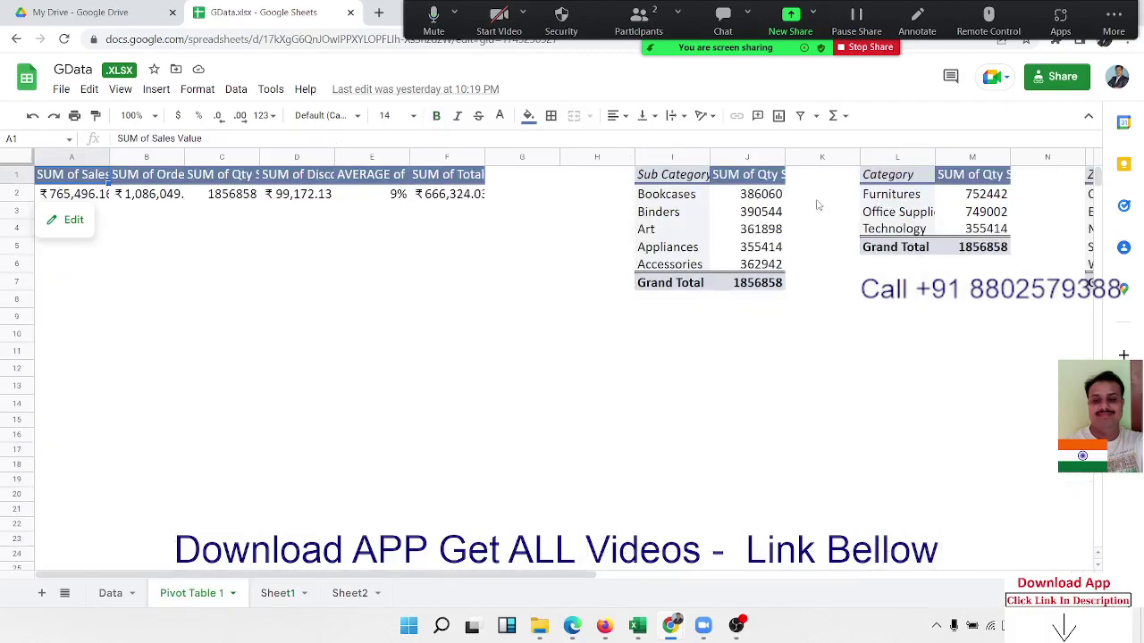
pyautogui.click(762, 204)
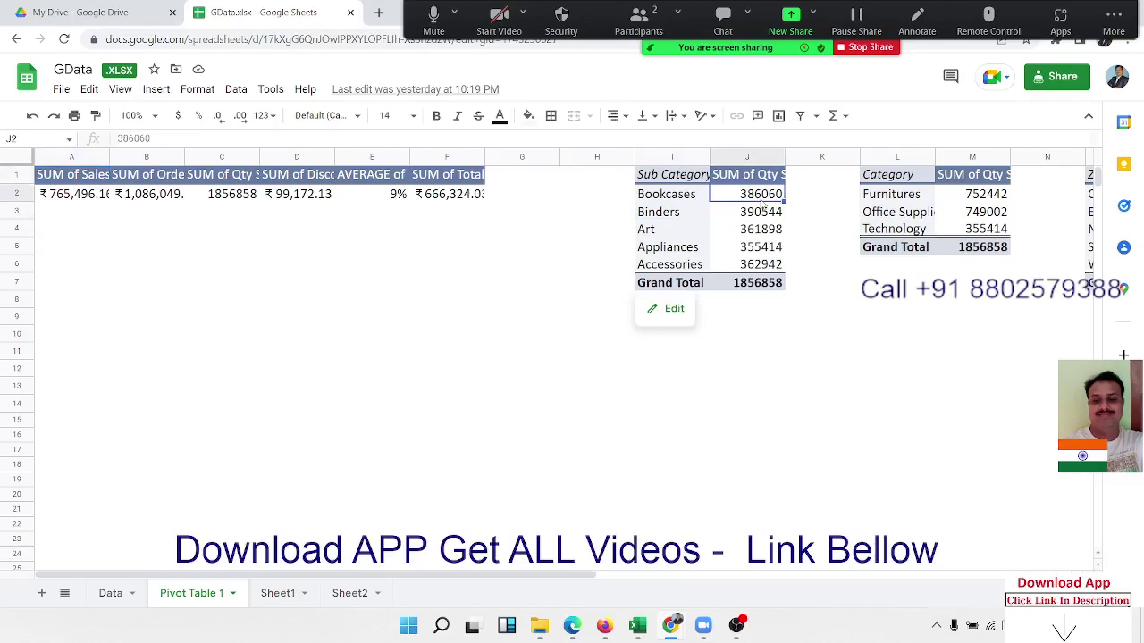
pyautogui.click(677, 311)
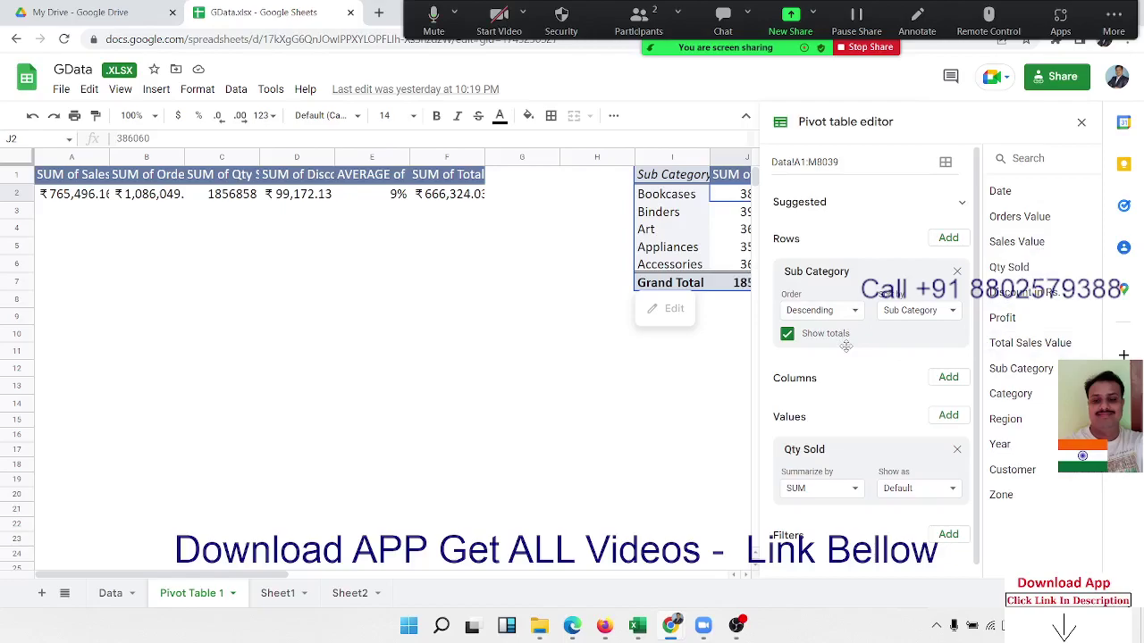
pyautogui.click(626, 452)
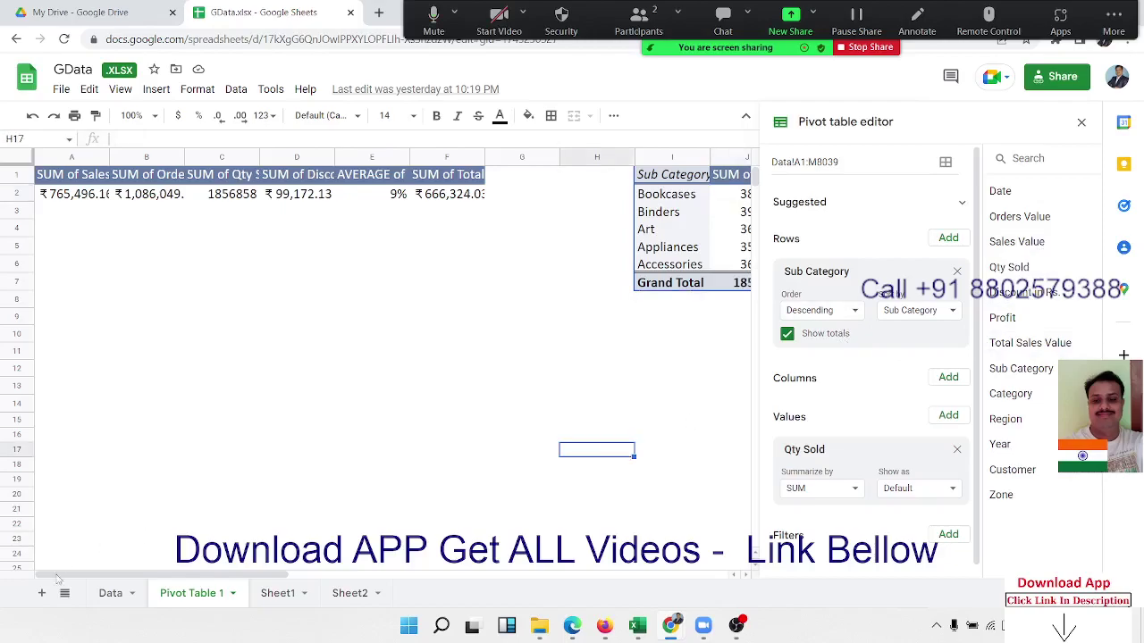
pyautogui.click(272, 593)
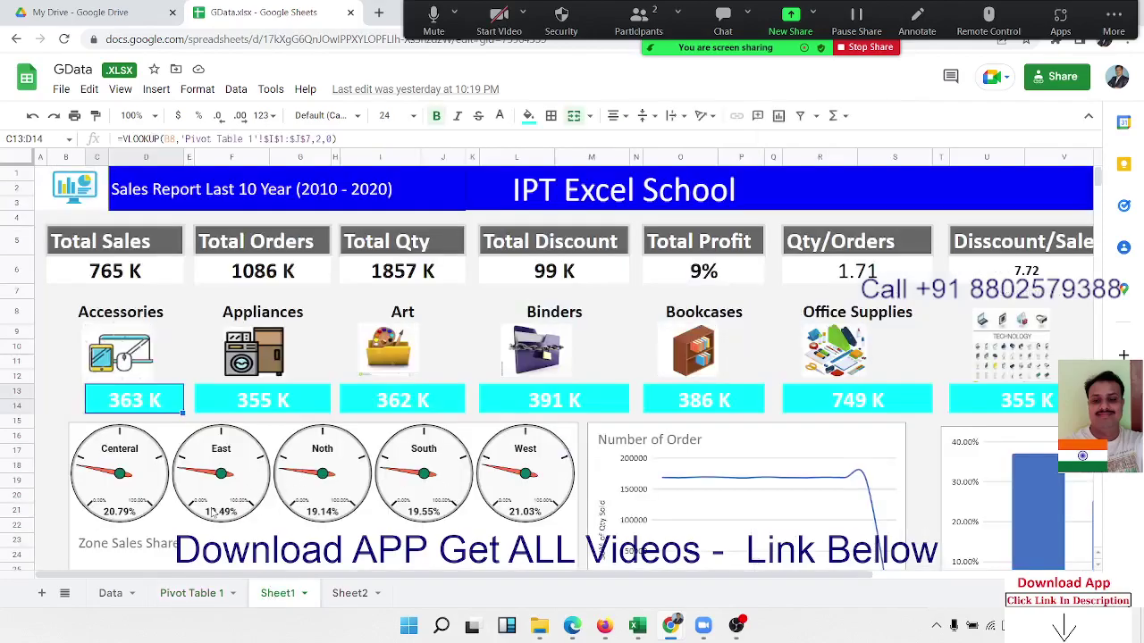
pyautogui.scroll(-2, 212, 513)
pyautogui.click(125, 398)
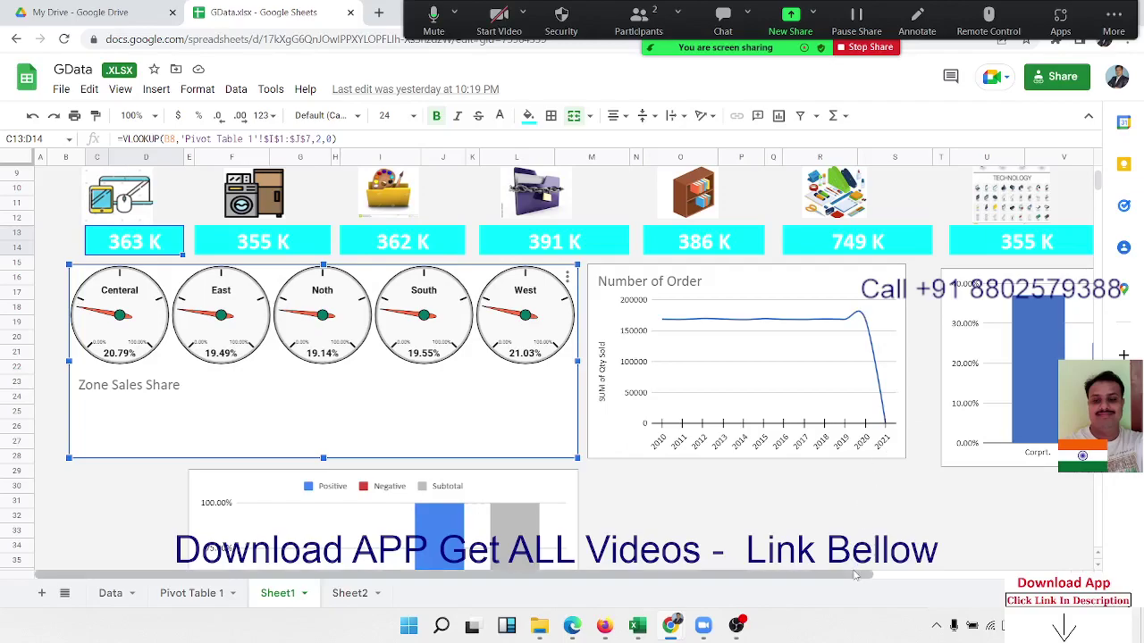
pyautogui.moveTo(861, 575); pyautogui.dragTo(1001, 565)
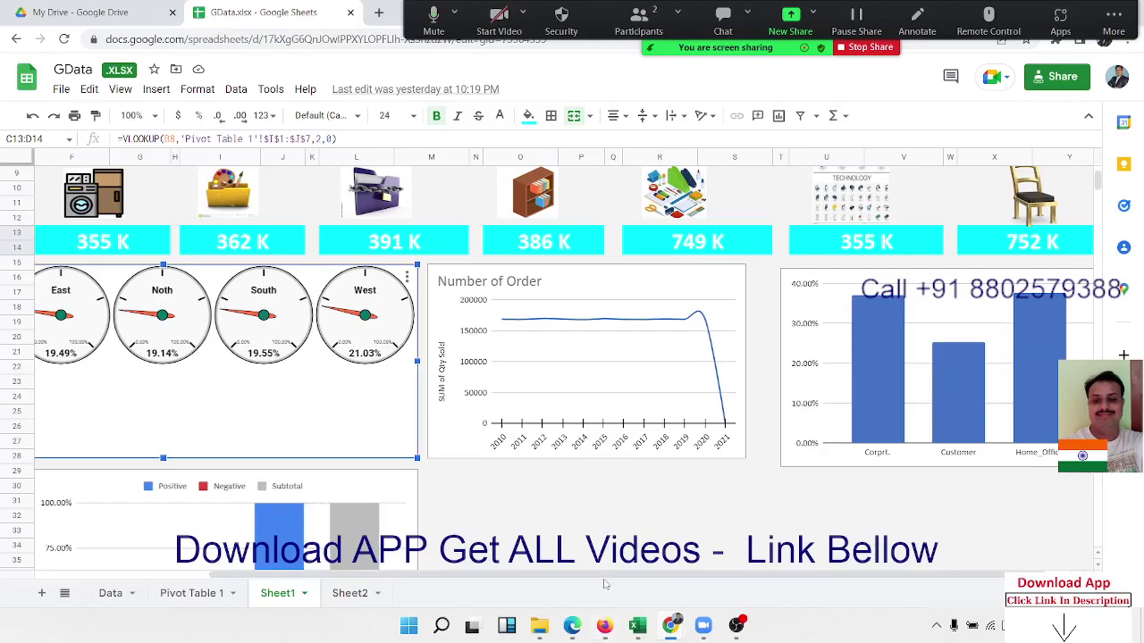
# Move the waterfall chart left toward column A below the Zone Sales Share gauges.
pyautogui.moveTo(536, 580); pyautogui.dragTo(389, 580)
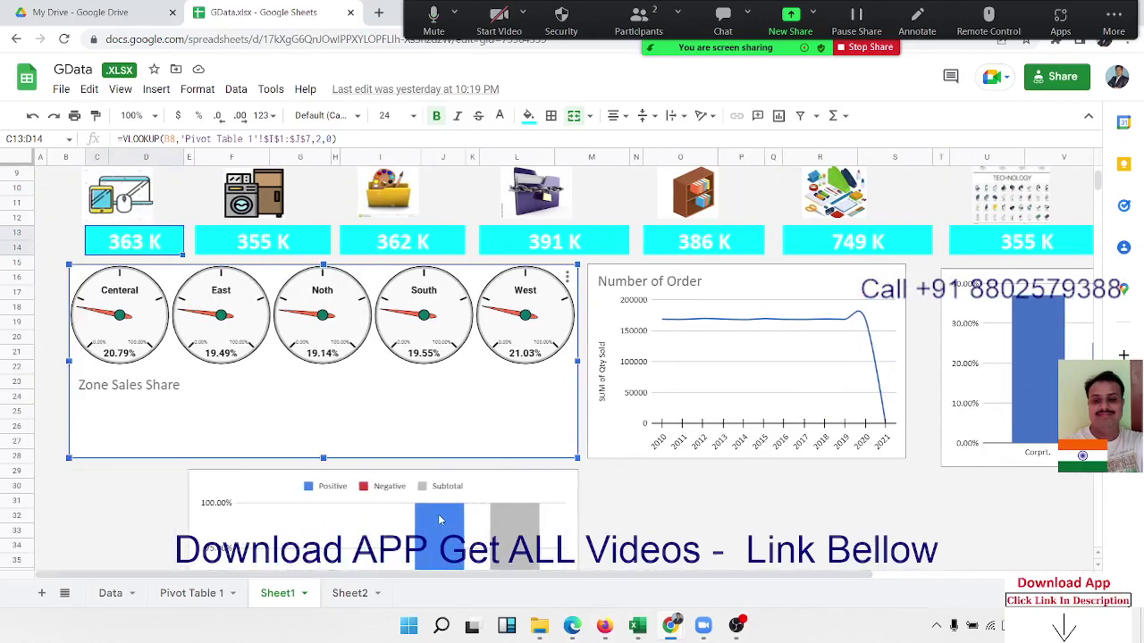
pyautogui.scroll(-5, 443, 518)
pyautogui.scroll(2, 438, 516)
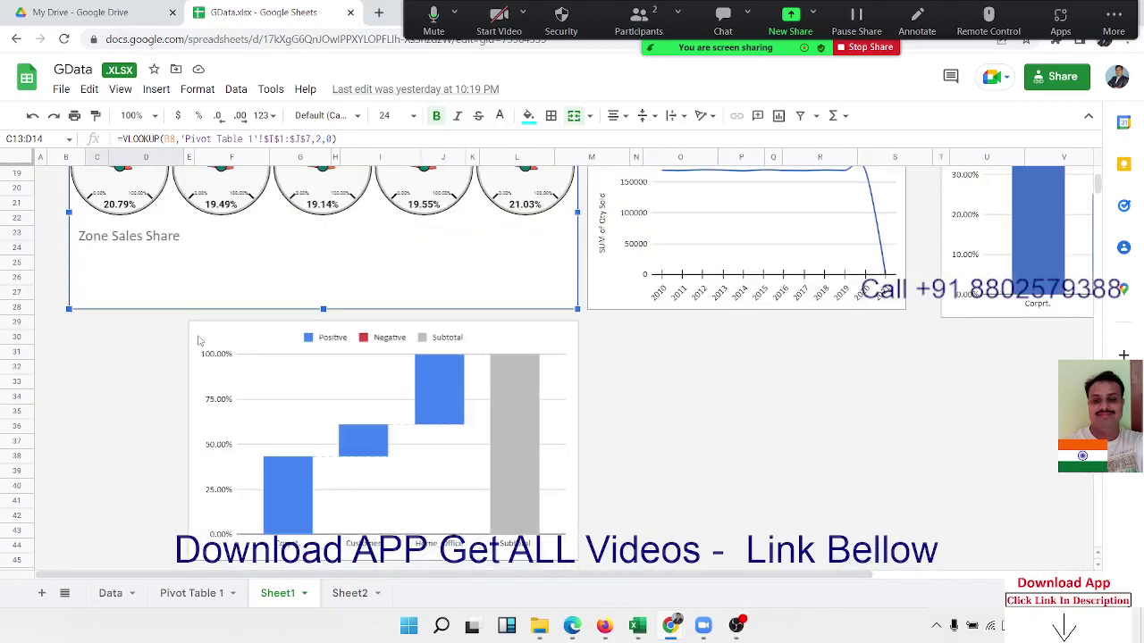
pyautogui.click(101, 366)
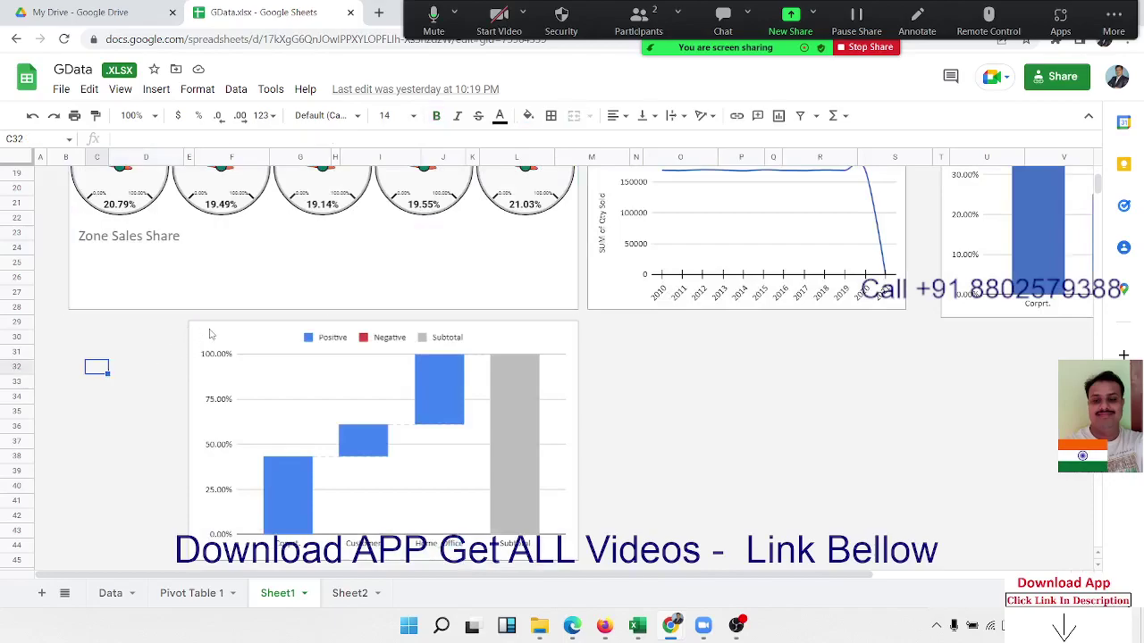
pyautogui.click(212, 334)
pyautogui.moveTo(146, 329); pyautogui.dragTo(85, 329)
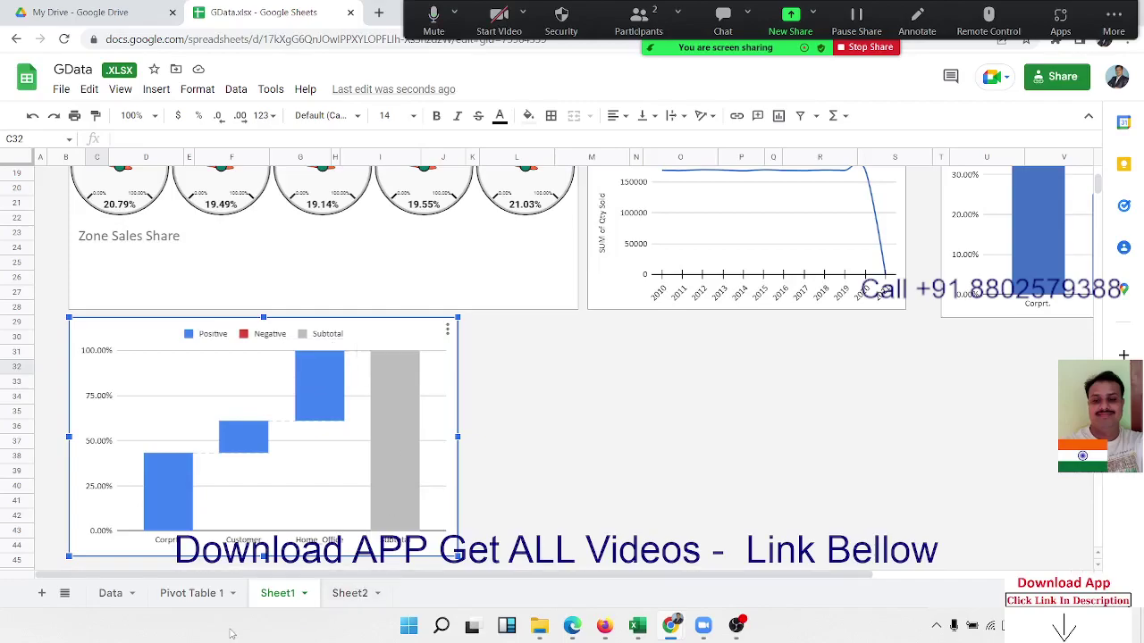
pyautogui.click(660, 383)
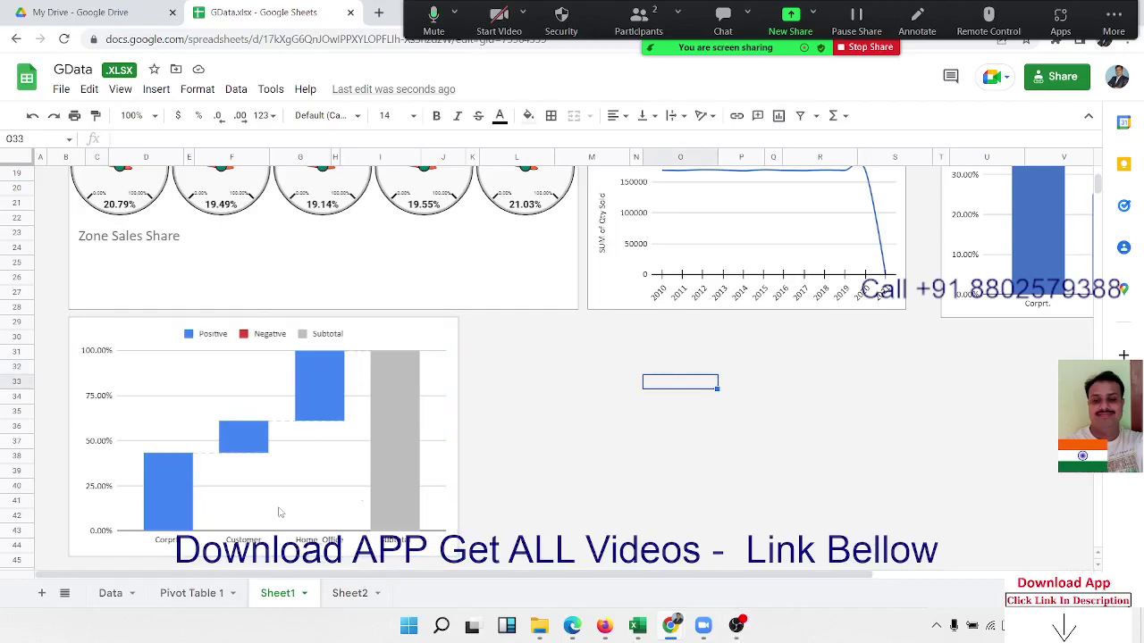
pyautogui.scroll(5, 749, 423)
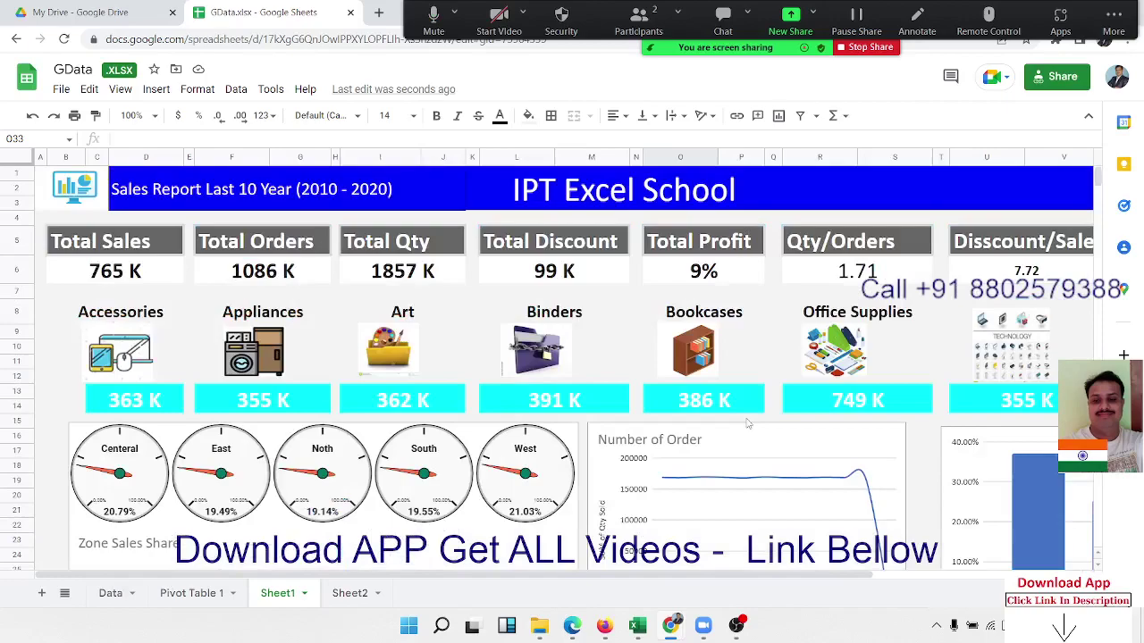
pyautogui.click(157, 269)
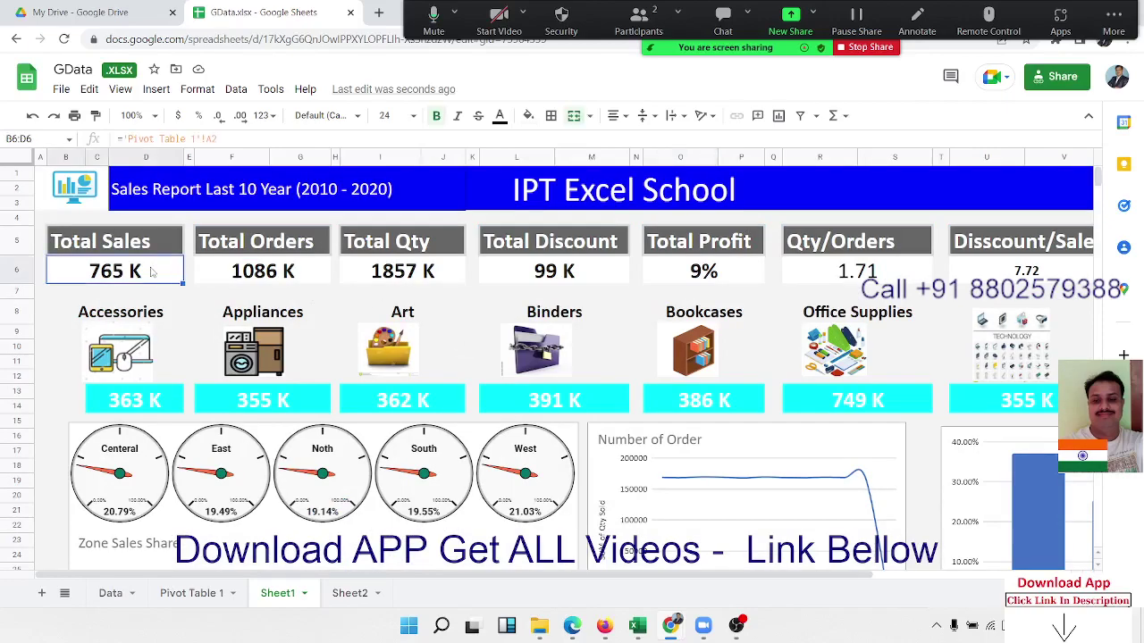
pyautogui.click(160, 404)
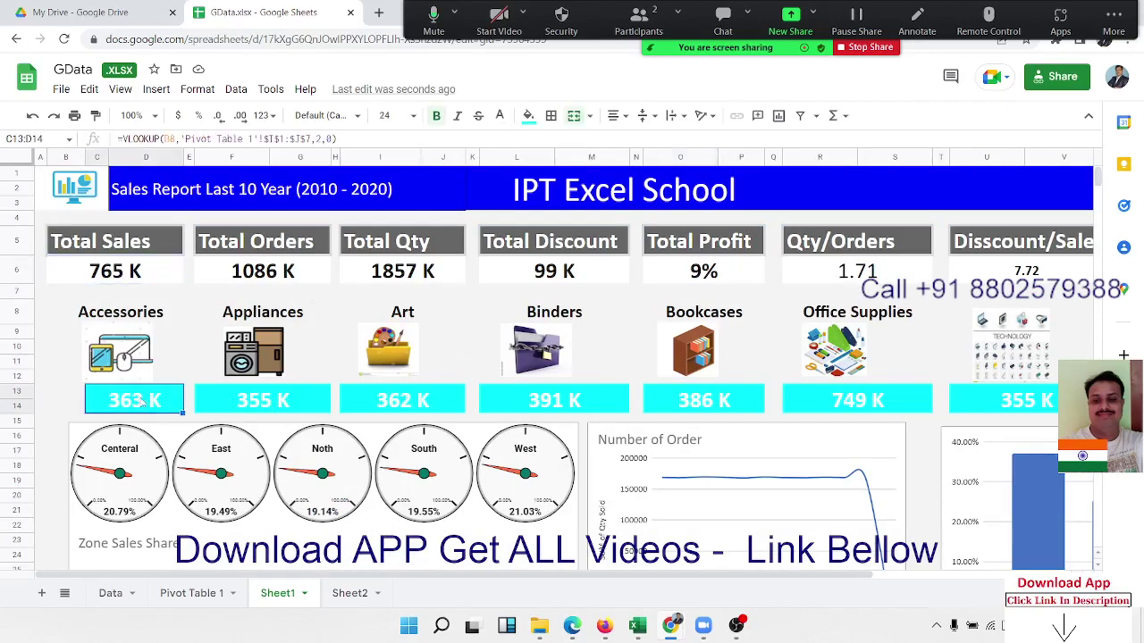
pyautogui.scroll(-3, 538, 485)
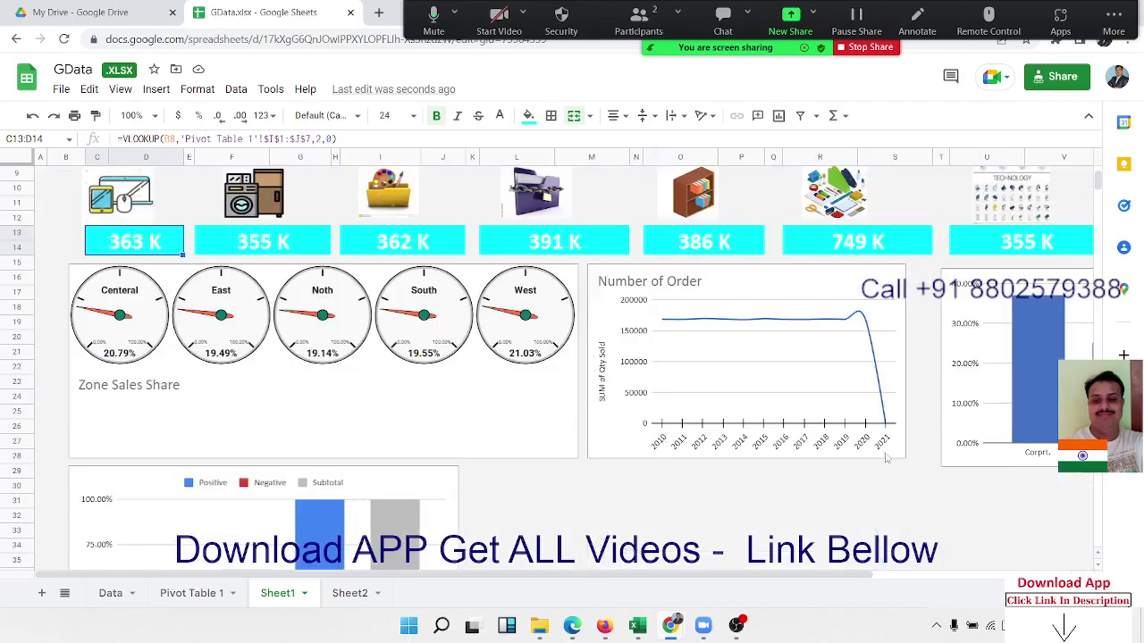
pyautogui.moveTo(831, 576); pyautogui.dragTo(956, 575)
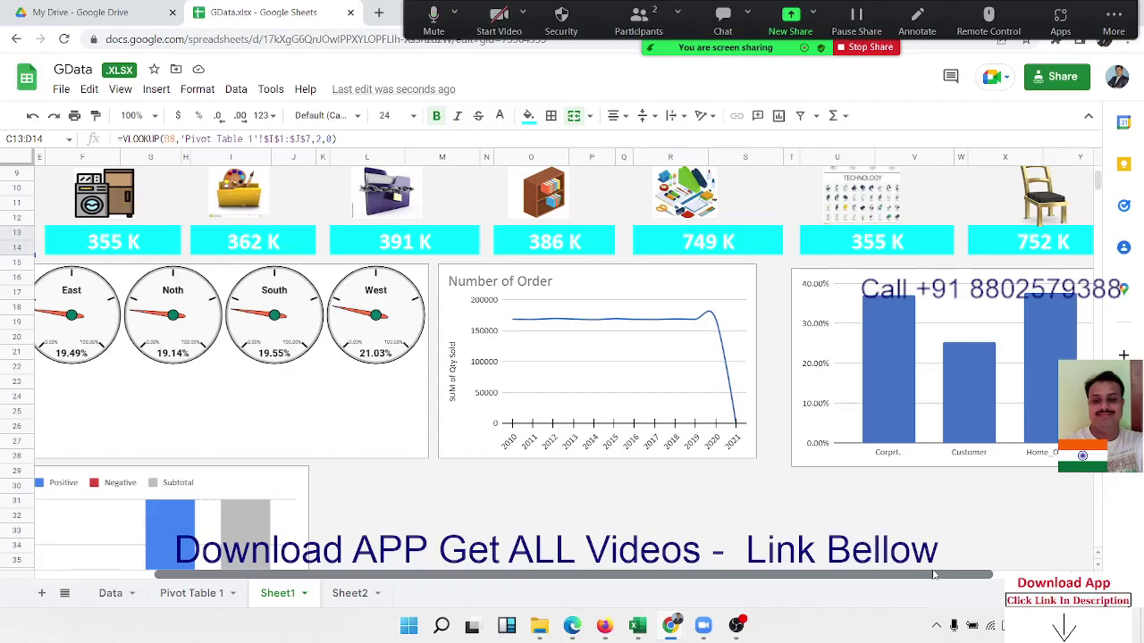
pyautogui.moveTo(956, 574)
pyautogui.mouseDown()
pyautogui.moveTo(913, 577)
pyautogui.moveTo(936, 576)
pyautogui.mouseUp()
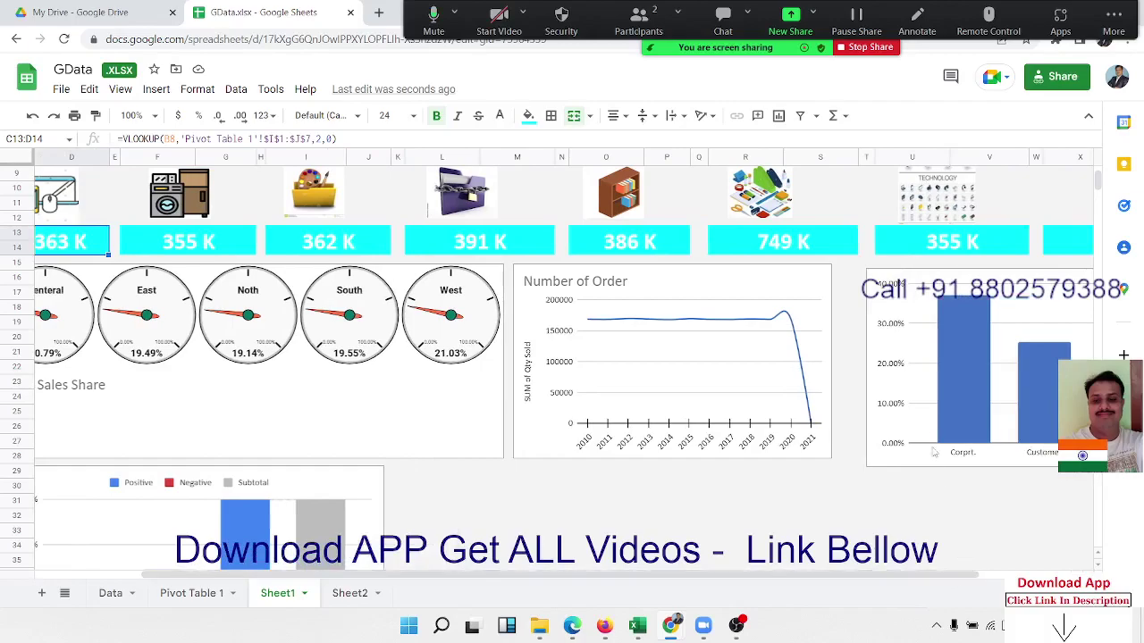
pyautogui.moveTo(913, 576); pyautogui.dragTo(804, 576)
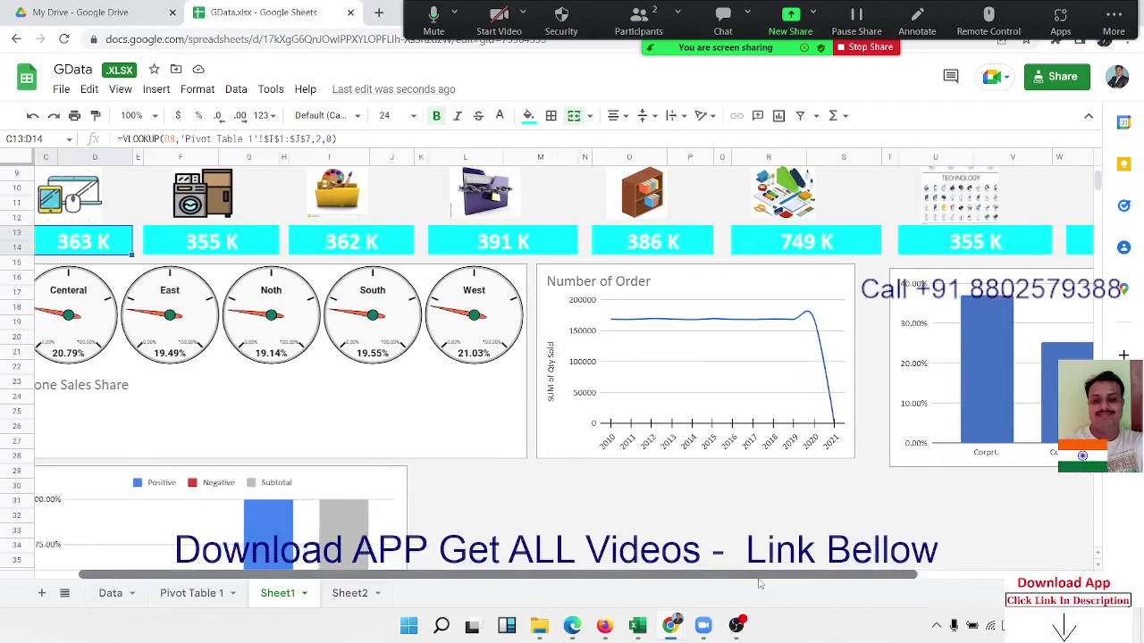
pyautogui.scroll(-3, 173, 514)
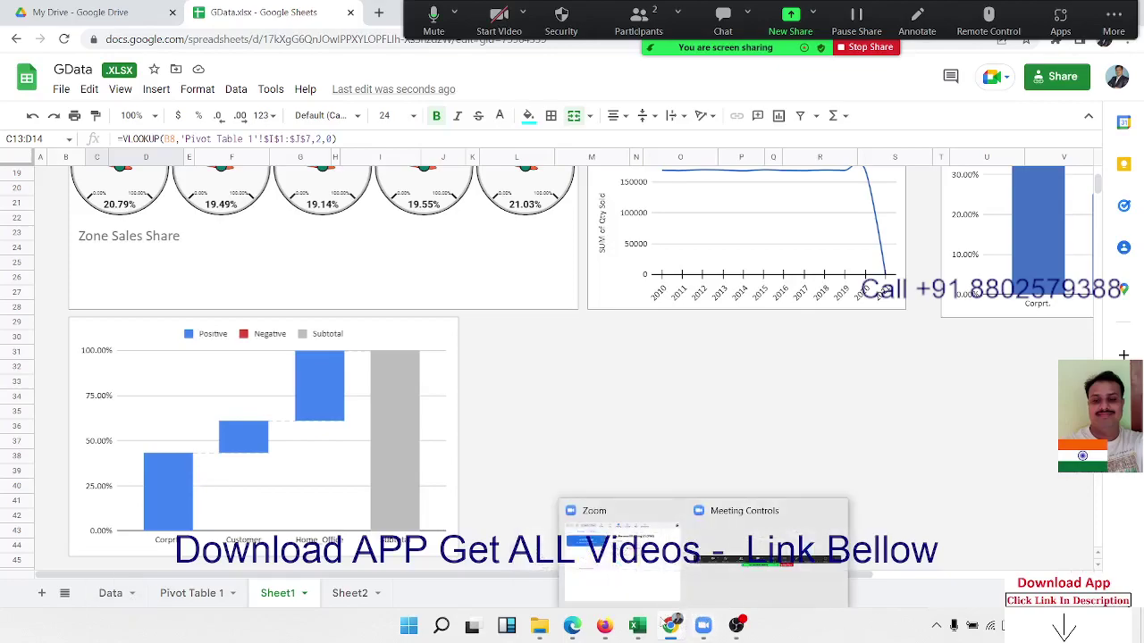
pyautogui.moveTo(637, 625)
pyautogui.click(956, 572)
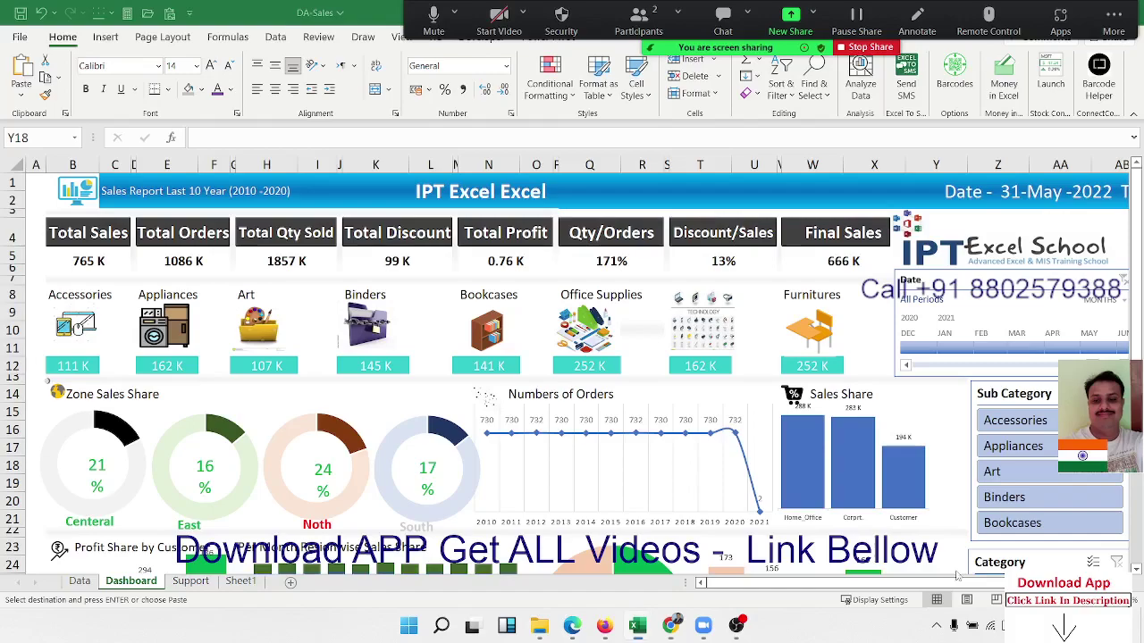
pyautogui.scroll(-3, 841, 491)
pyautogui.scroll(-4, 681, 471)
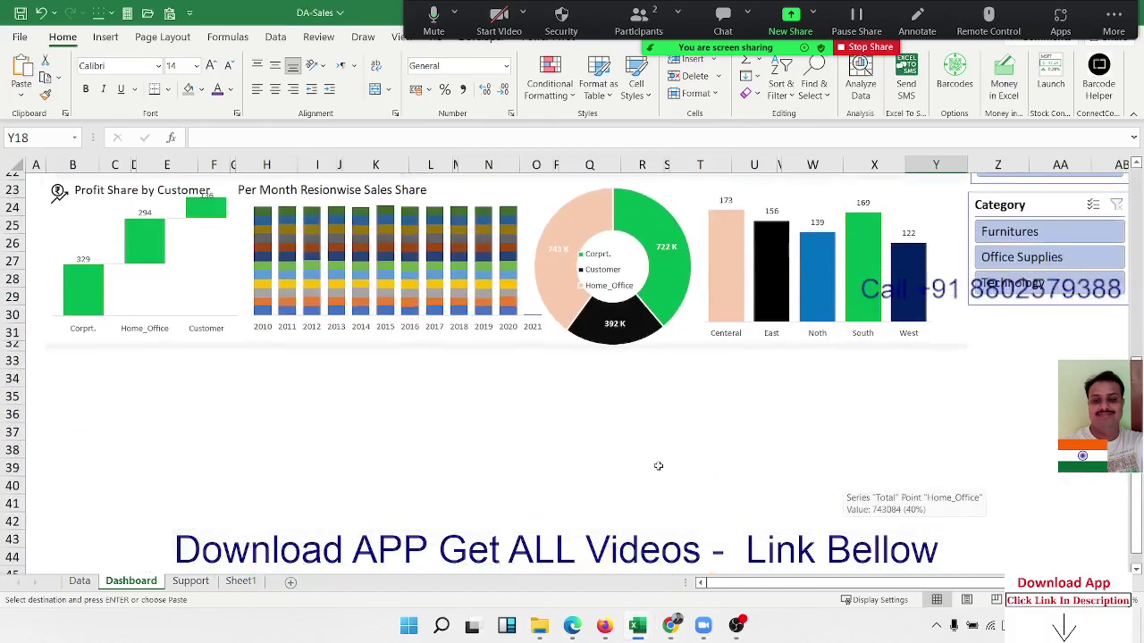
pyautogui.scroll(4, 556, 466)
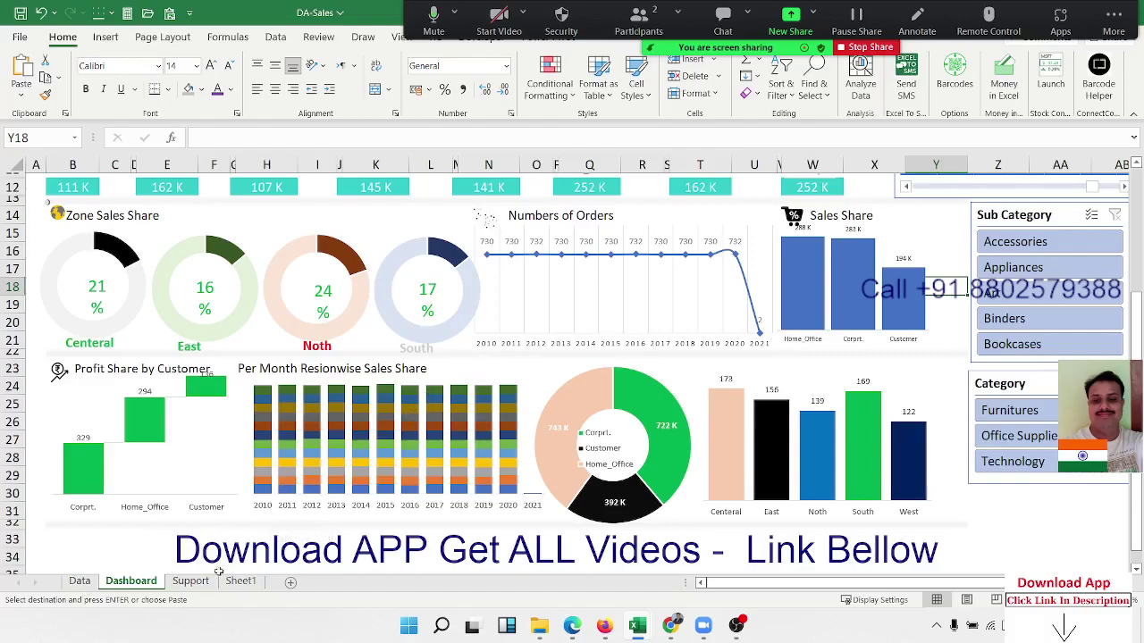
pyautogui.hotkey('alt', 'Tab')
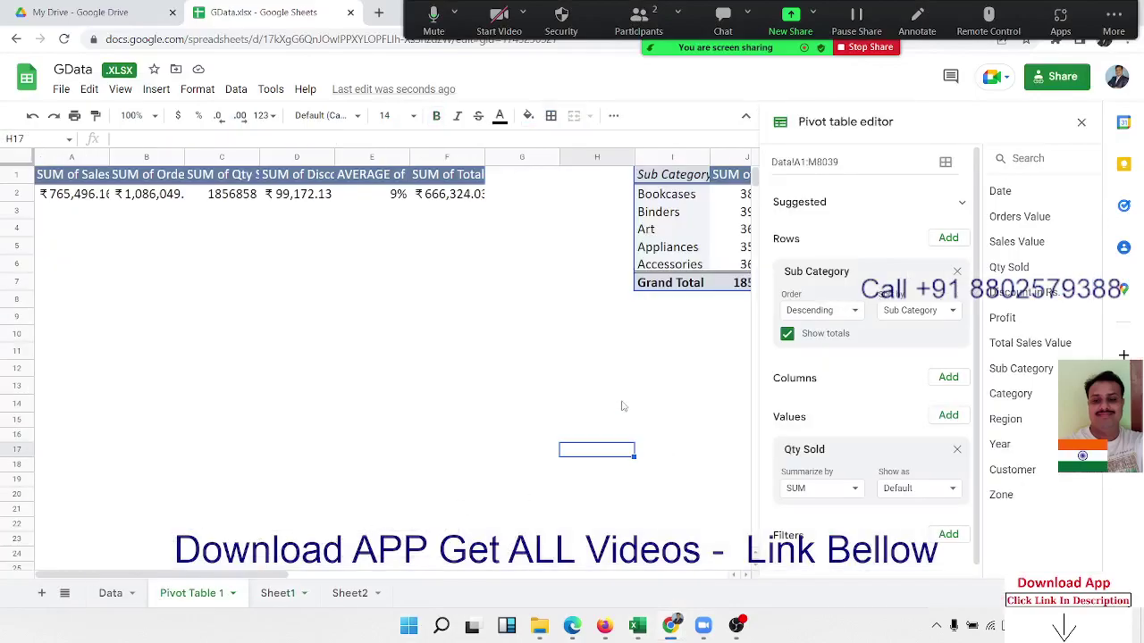
# Close the pivot table editor on Pivot Table 1.
pyautogui.click(623, 407)
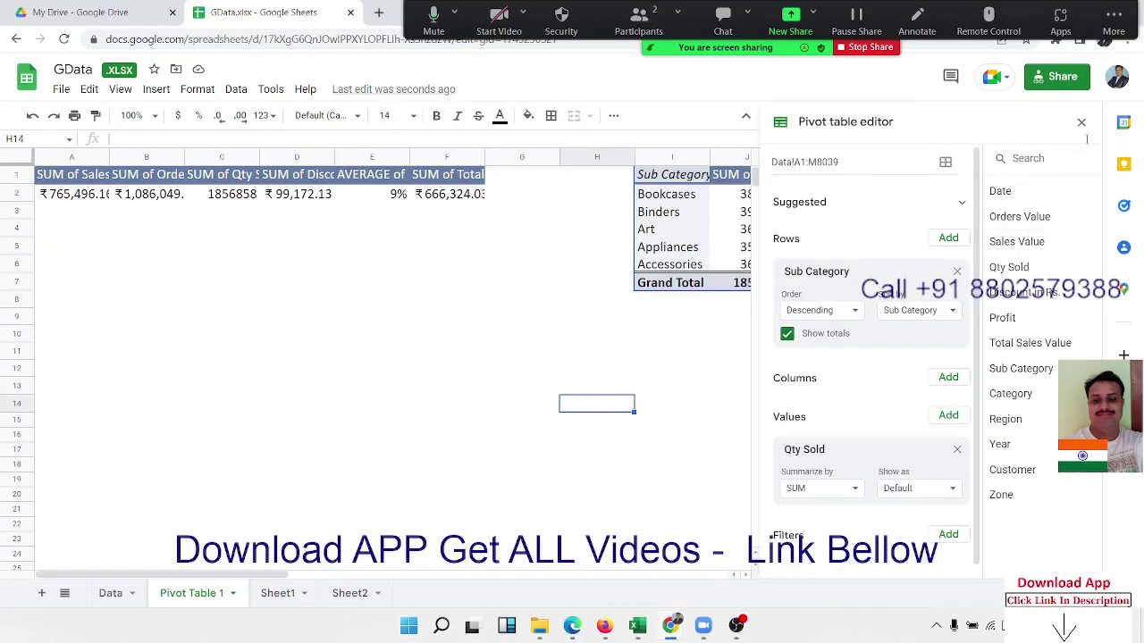
pyautogui.click(912, 177)
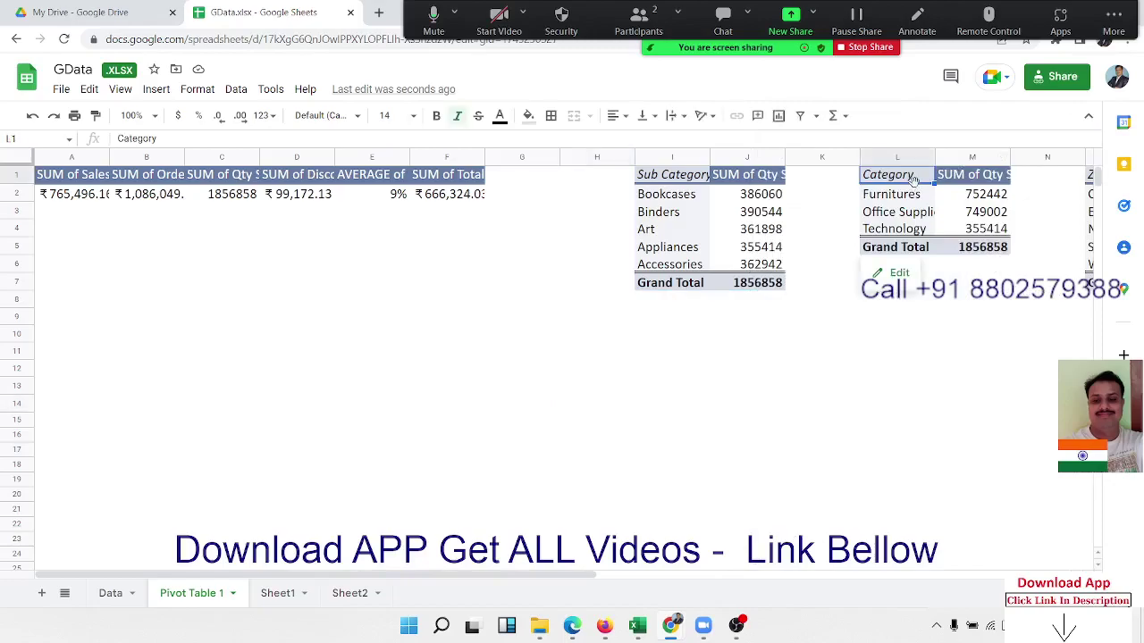
pyautogui.press('Right')
pyautogui.press('Right')
pyautogui.press('Right')
pyautogui.press('Right')
pyautogui.press('Right')
pyautogui.press('Right')
pyautogui.press('Right')
pyautogui.press('Right')
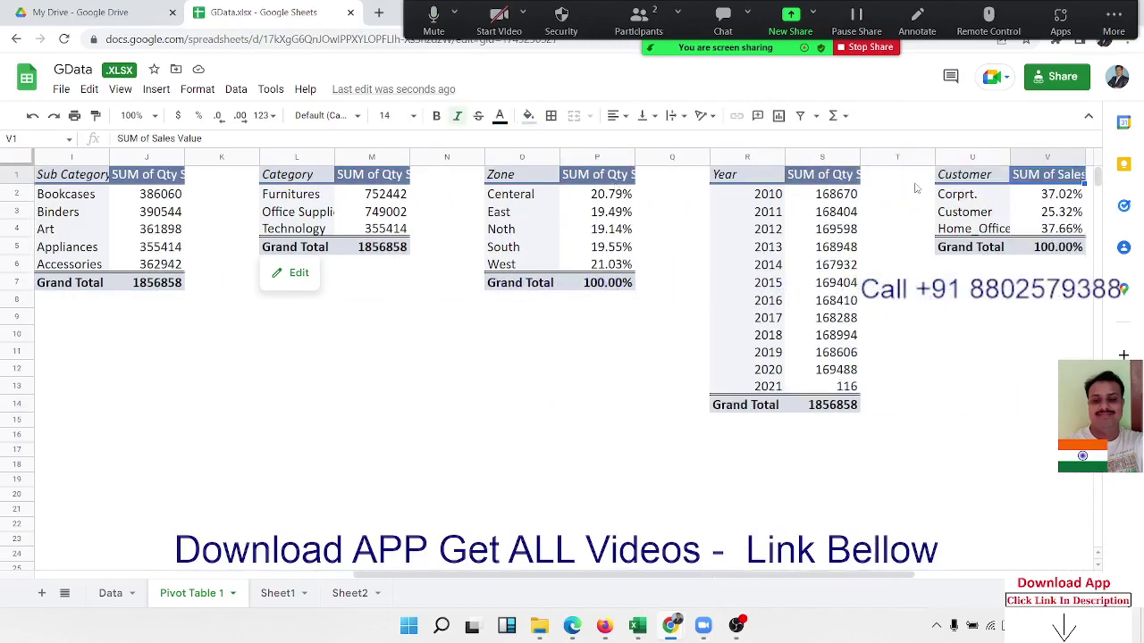
pyautogui.press('Right')
pyautogui.press('Right')
pyautogui.press('Right')
pyautogui.press('Right')
pyautogui.press('Left')
pyautogui.press('Left')
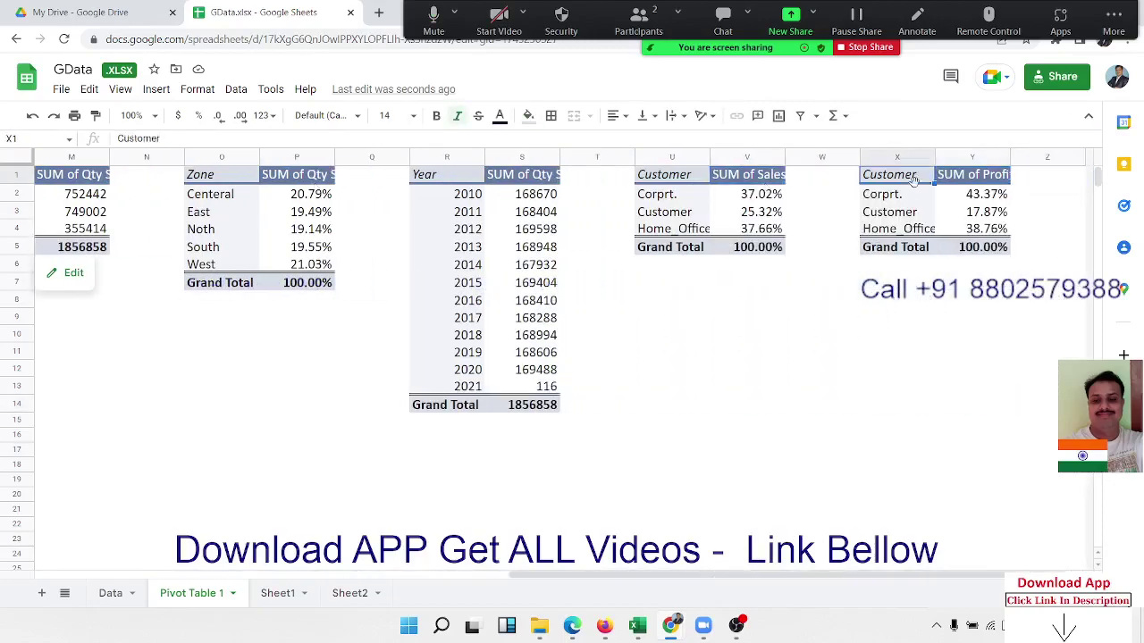
pyautogui.press('Left')
# Copy the Customer profit pivot X1:Y5, select column Z and zoom to 110%.
pyautogui.click(912, 179)
pyautogui.hotkey('shift', 'Right')
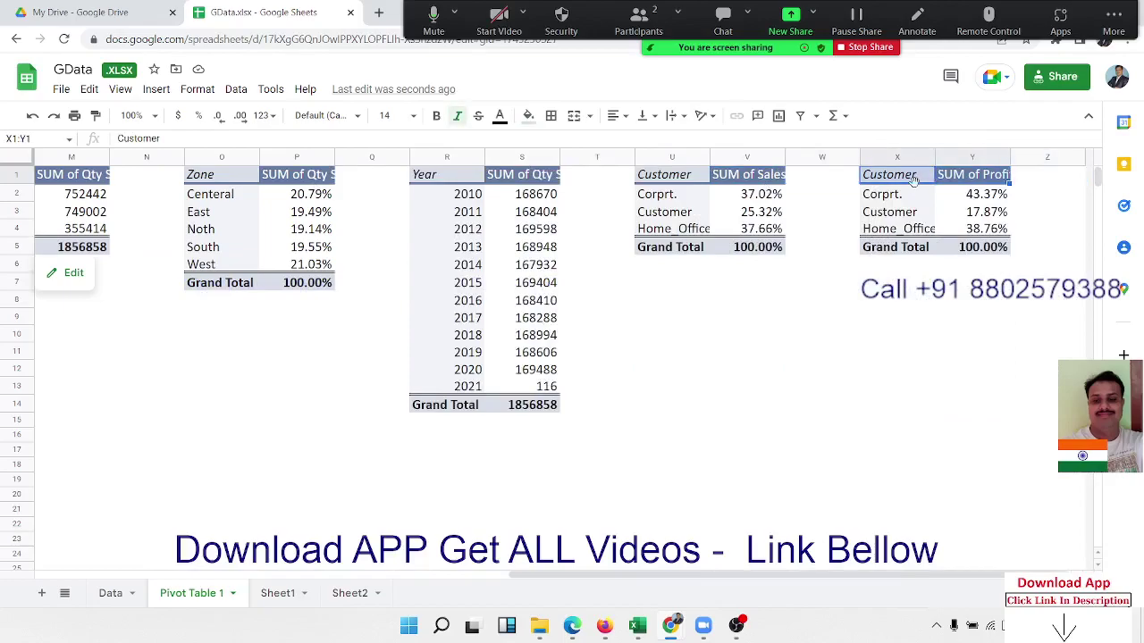
pyautogui.hotkey('shift', 'Down')
pyautogui.hotkey('shift', 'Down')
pyautogui.hotkey('shift', 'Down')
pyautogui.hotkey('shift', 'Down')
pyautogui.hotkey('ctrl', 'c')
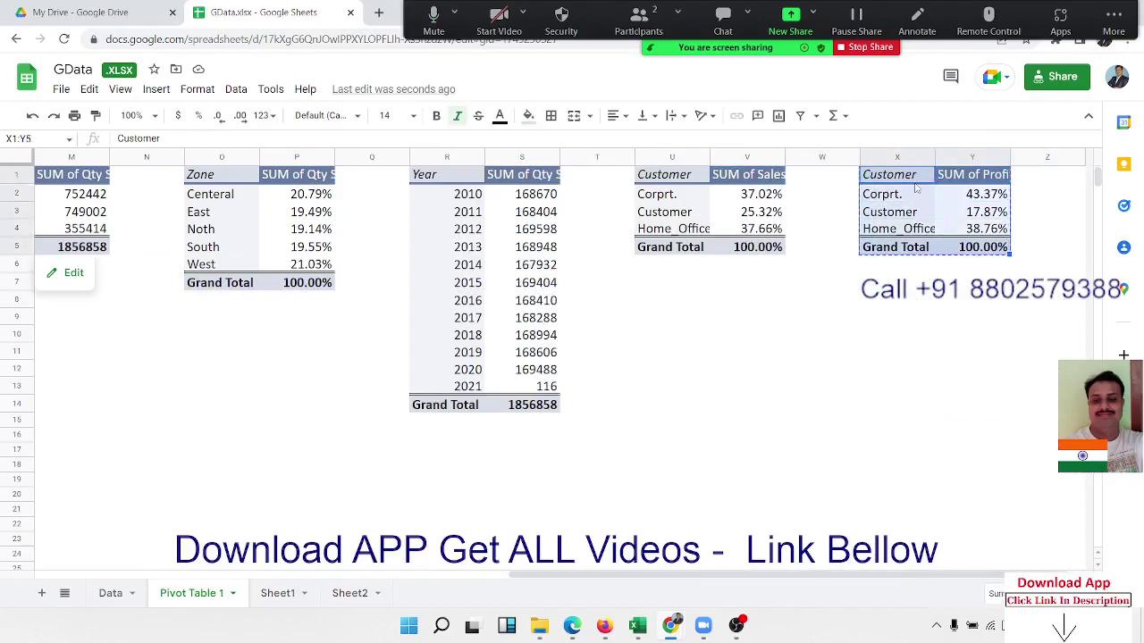
pyautogui.press('Right')
pyautogui.press('Right')
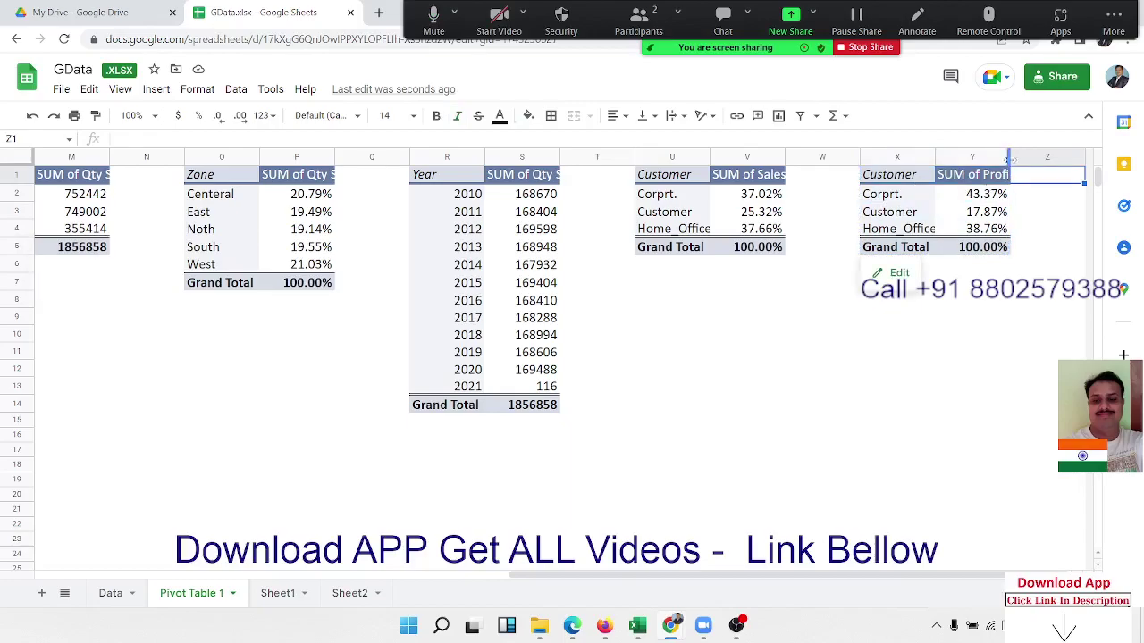
pyautogui.click(1050, 153)
pyautogui.hotkey('ctrl', '+')
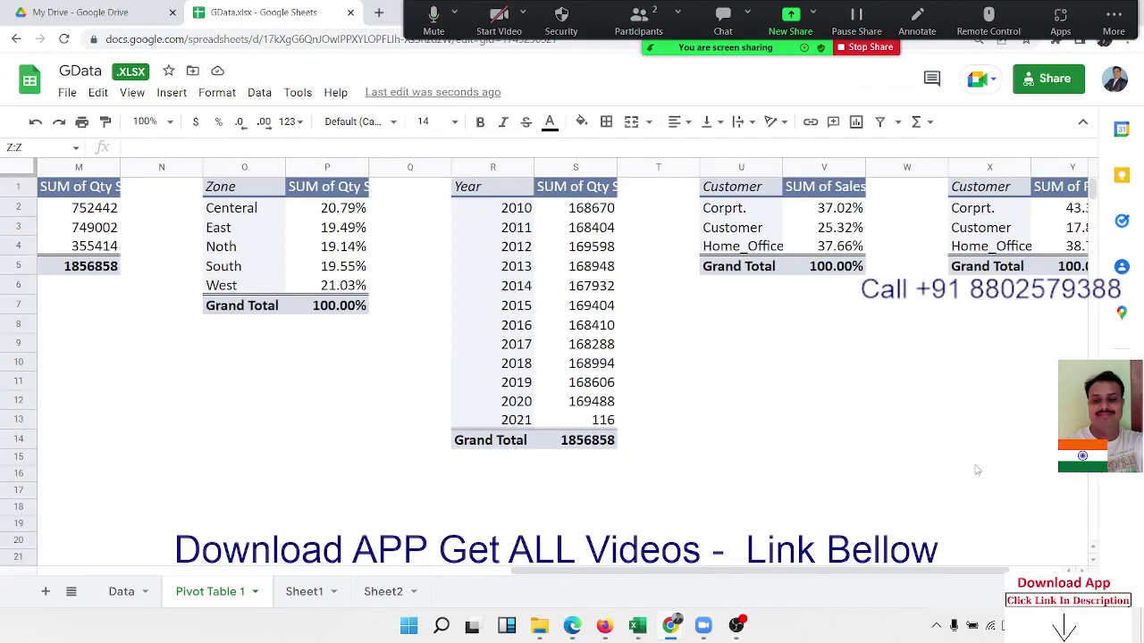
# Insert a blank column before Z and re-copy the Customer profit pivot X1:Y5.
pyautogui.click(1055, 570)
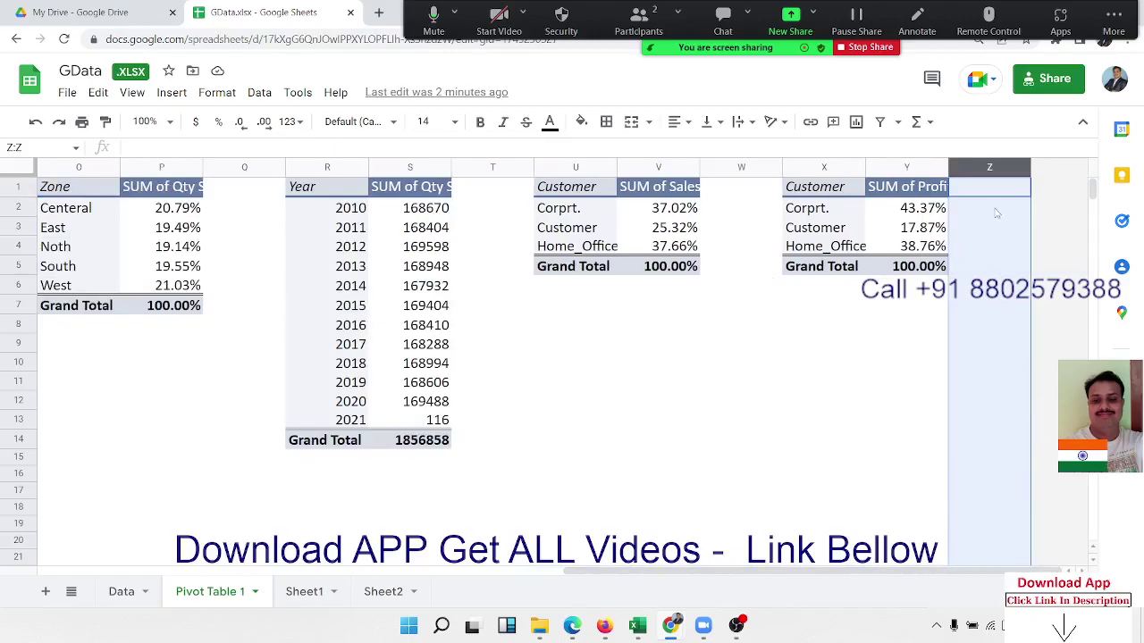
pyautogui.rightClick(992, 170)
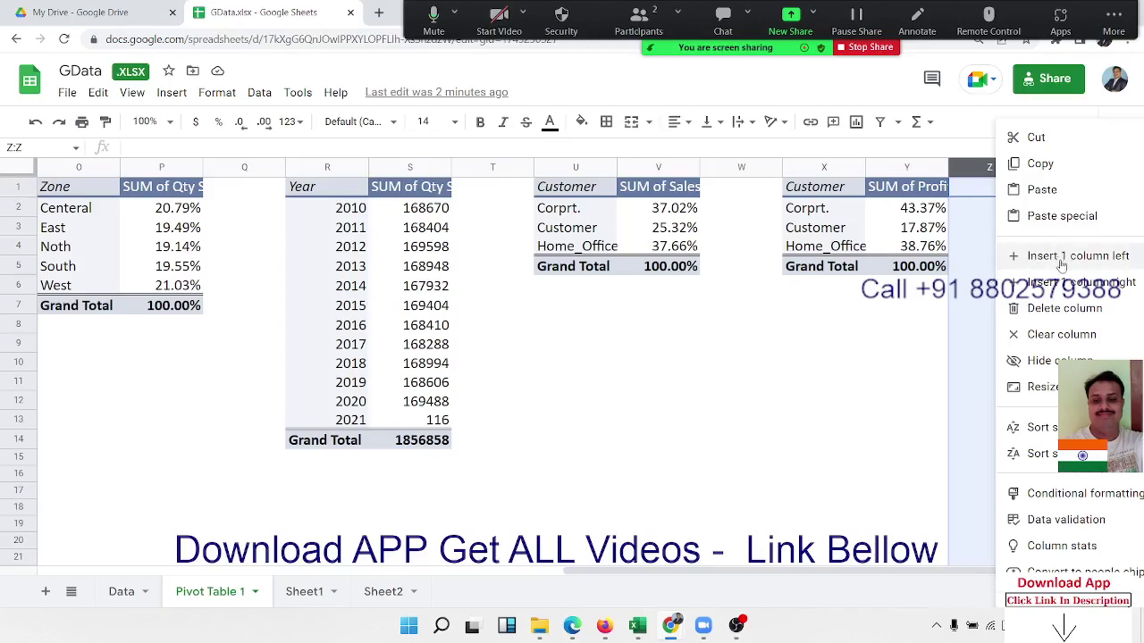
pyautogui.click(1062, 265)
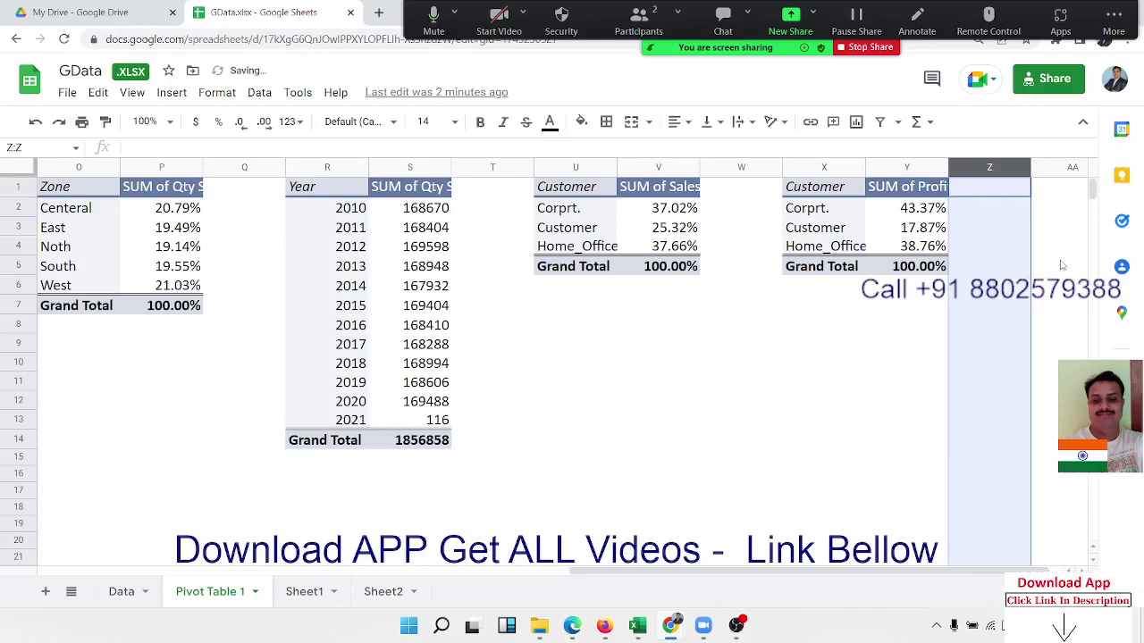
pyautogui.click(1052, 247)
pyautogui.click(809, 212)
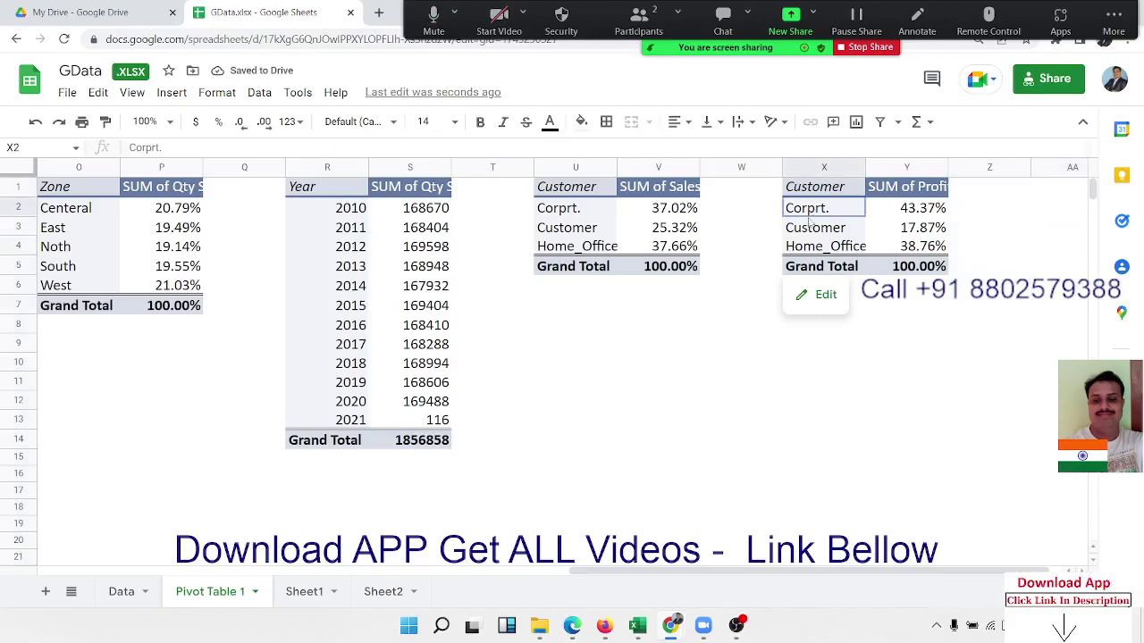
pyautogui.moveTo(809, 222); pyautogui.dragTo(812, 532)
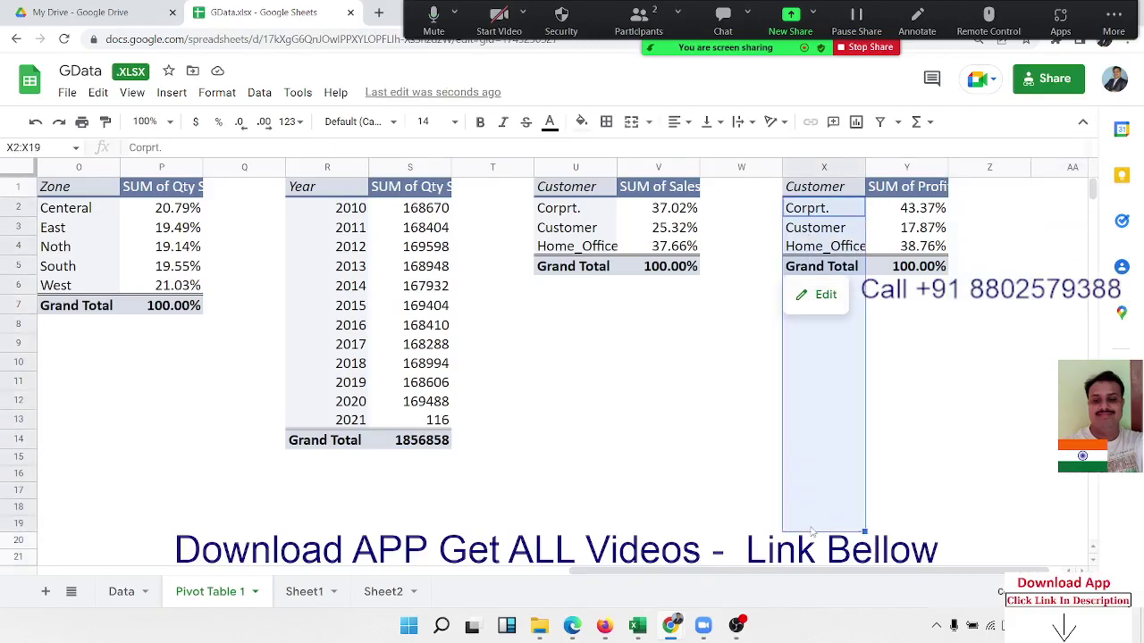
pyautogui.click(828, 193)
pyautogui.hotkey('shift', 'Right')
pyautogui.hotkey('ctrl', 'shift', 'Down')
pyautogui.hotkey('ctrl', 'c')
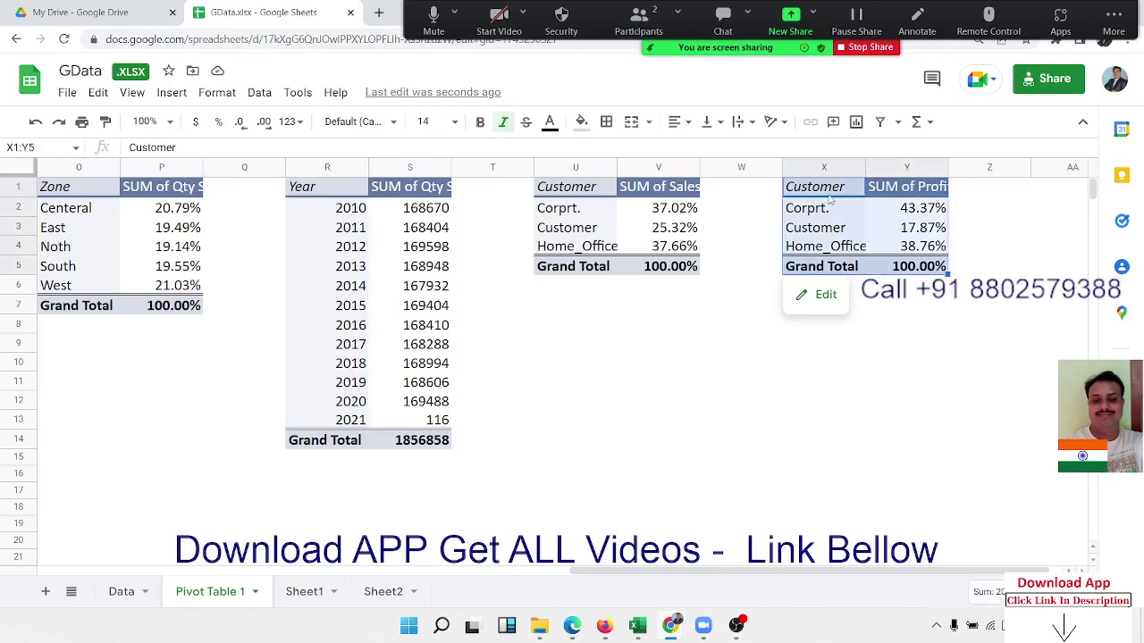
pyautogui.press('Right')
pyautogui.press('Right')
pyautogui.press('Right')
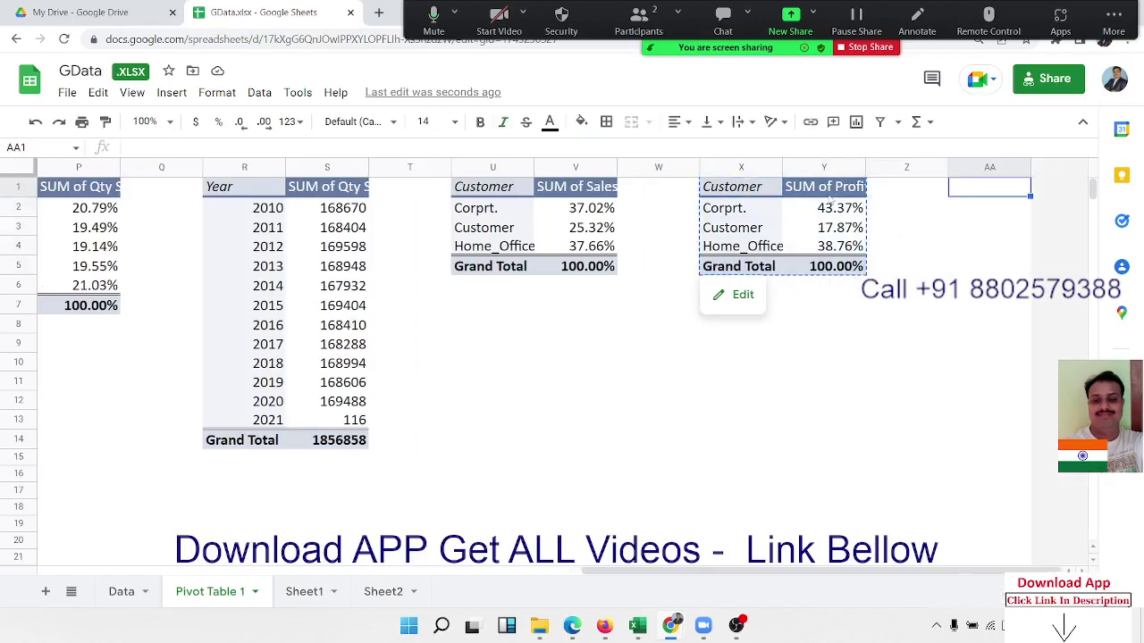
# Paste the pivot copy into AA1:AB5 and open its pivot table editor.
pyautogui.hotkey('ctrl', 'v')
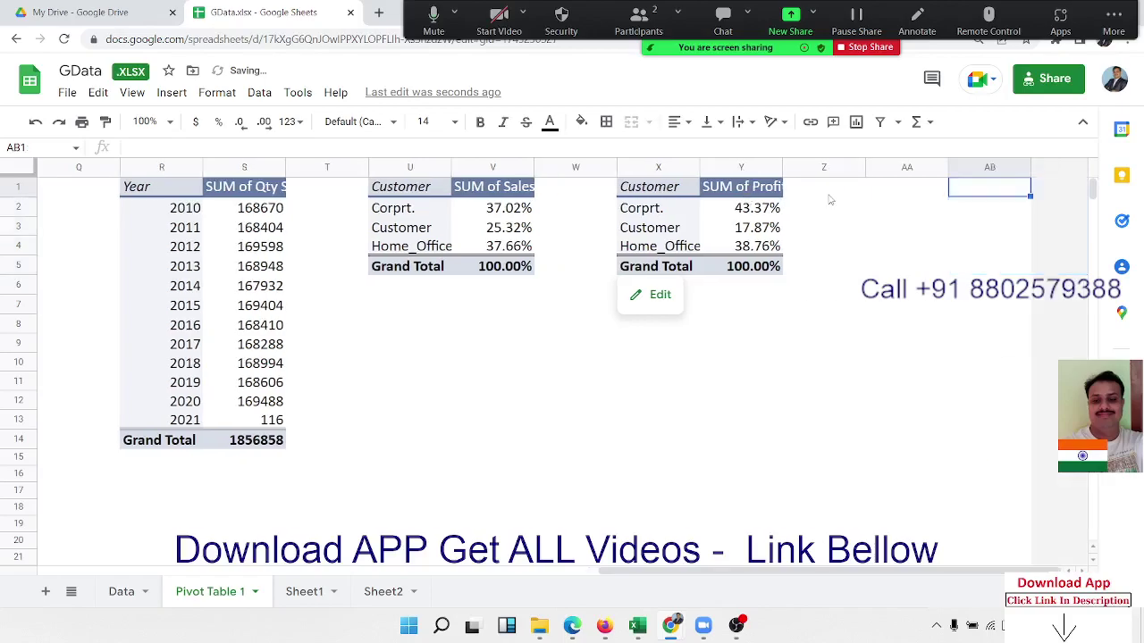
pyautogui.press('Left')
pyautogui.press('Right')
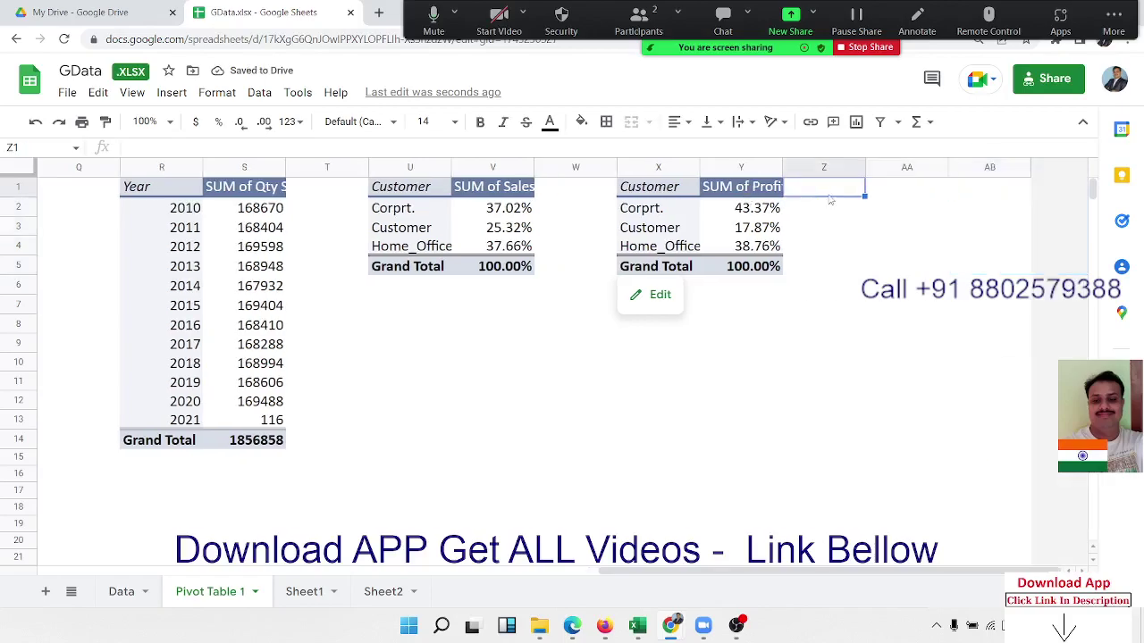
pyautogui.hotkey('ctrl', 'v')
pyautogui.press('Right')
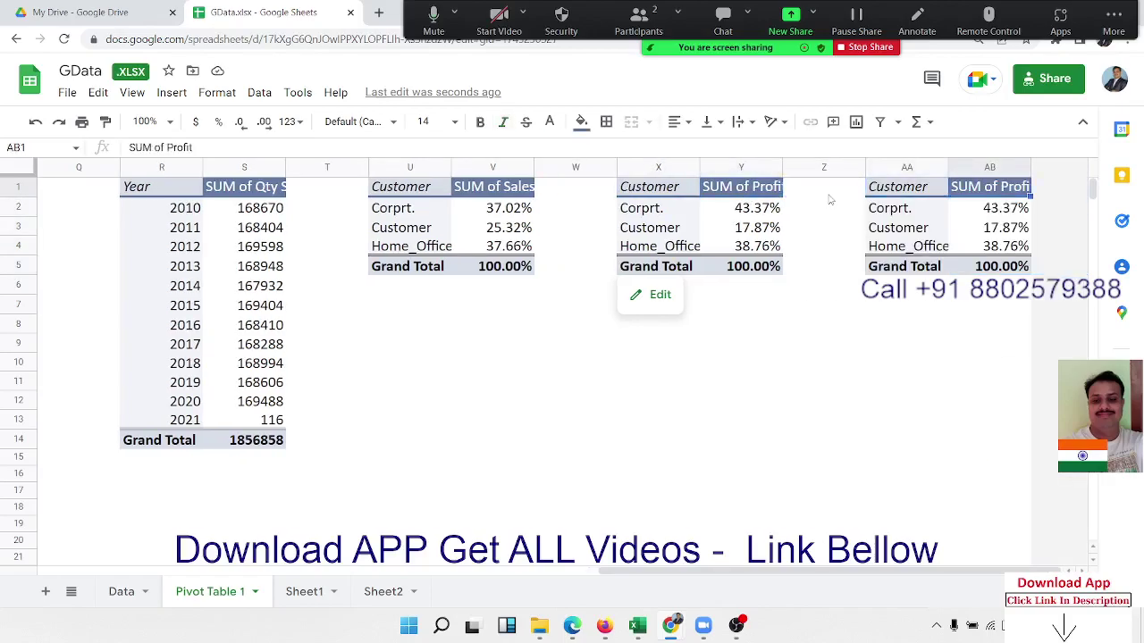
pyautogui.click(889, 293)
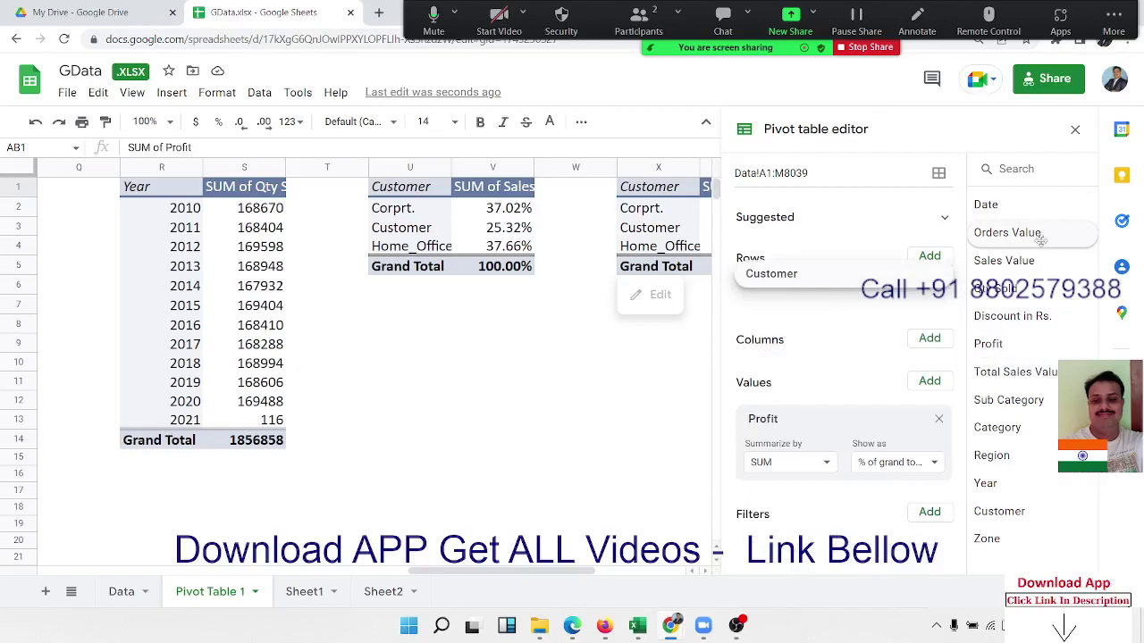
# Remove Customer from Rows and Profit from Values in the copied pivot.
pyautogui.moveTo(799, 310); pyautogui.dragTo(894, 334)
pyautogui.click(939, 294)
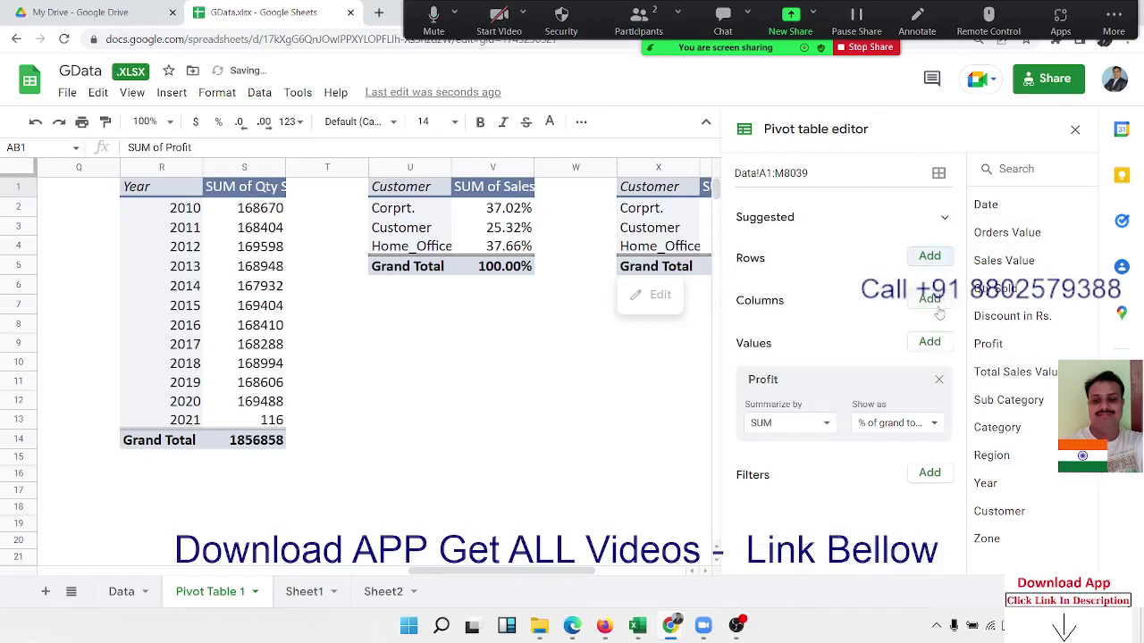
pyautogui.click(938, 383)
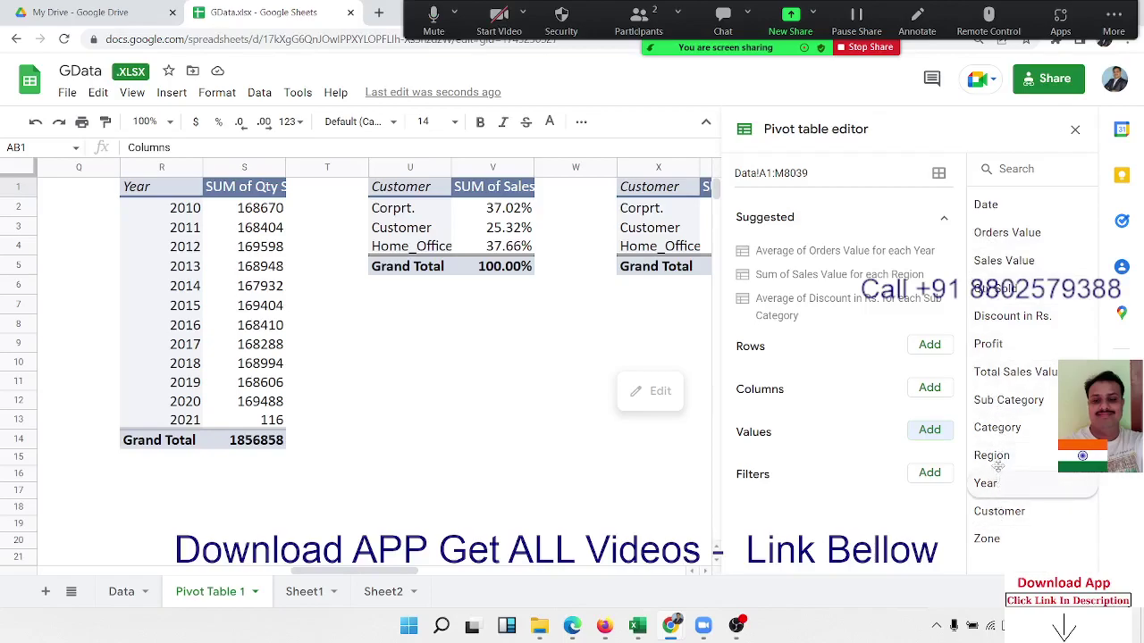
# On the Data sheet, insert a column K before Year headed Month.
pyautogui.click(120, 592)
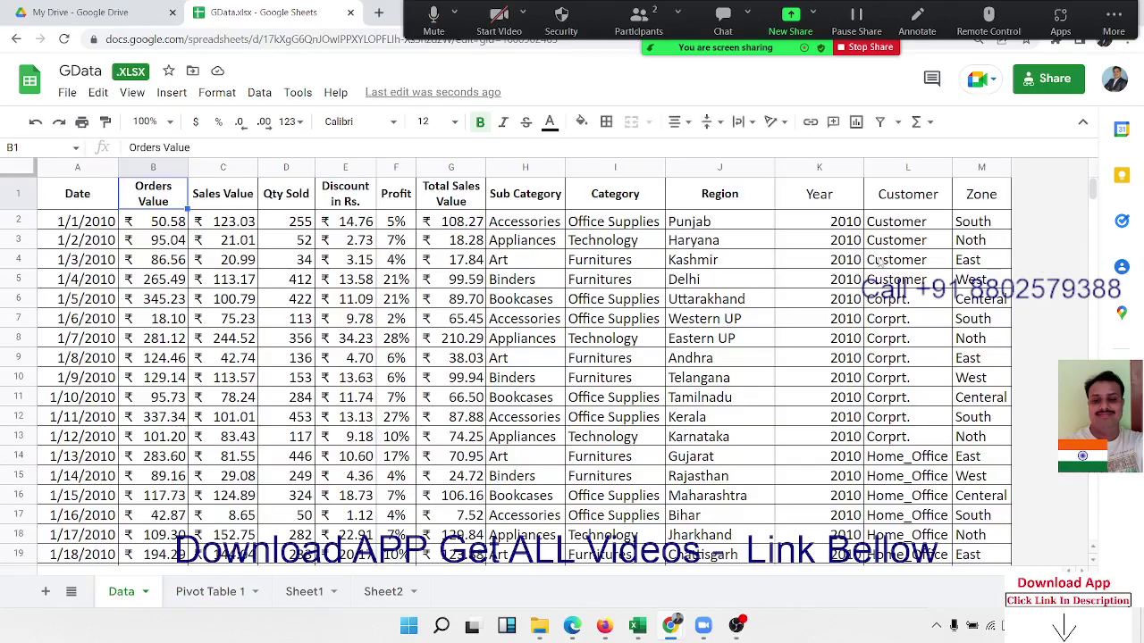
pyautogui.click(849, 241)
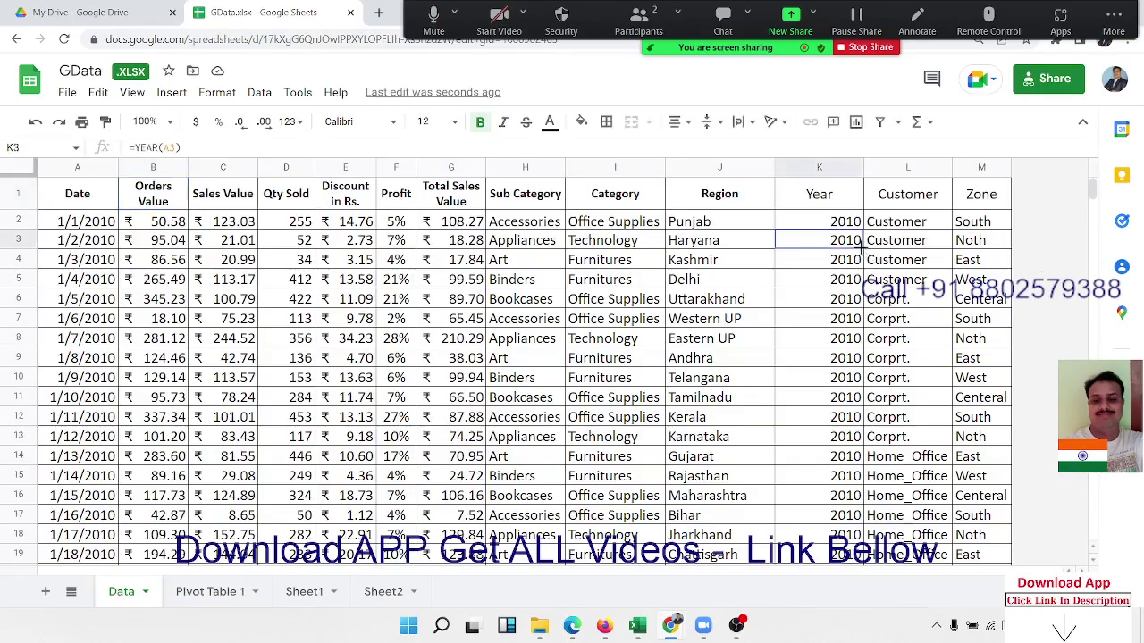
pyautogui.click(829, 167)
pyautogui.rightClick(831, 170)
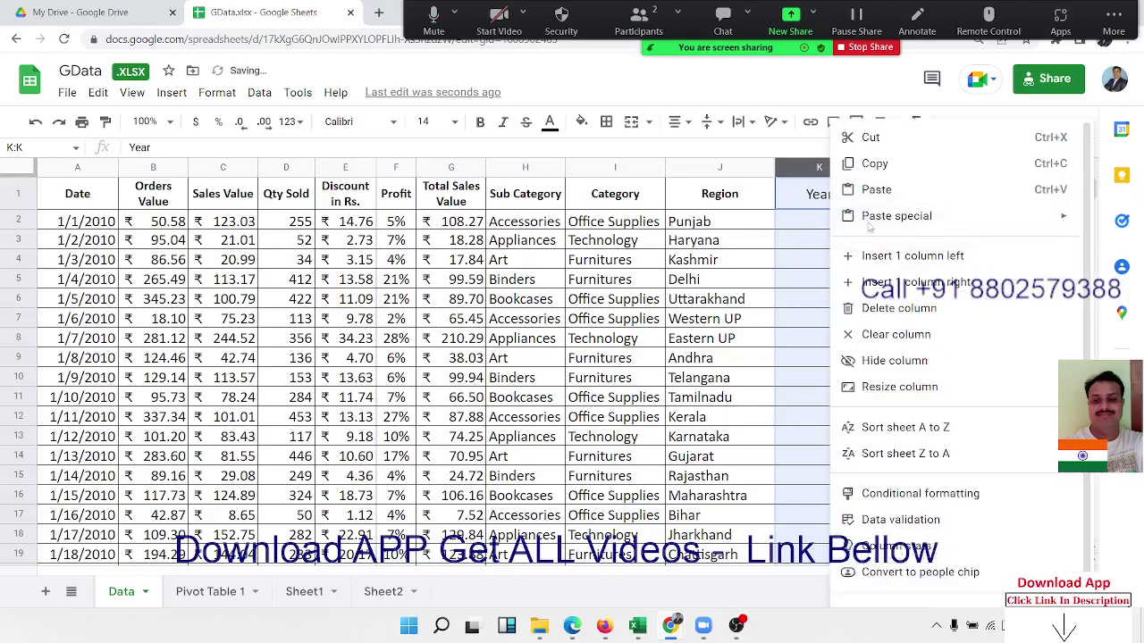
pyautogui.click(894, 257)
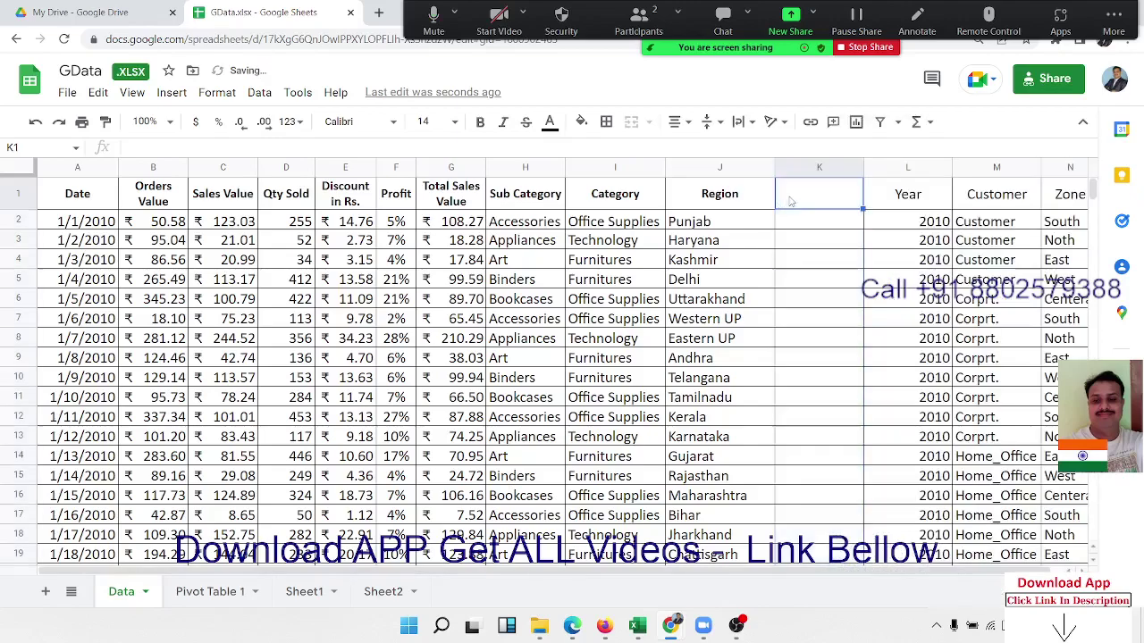
pyautogui.write('Month')
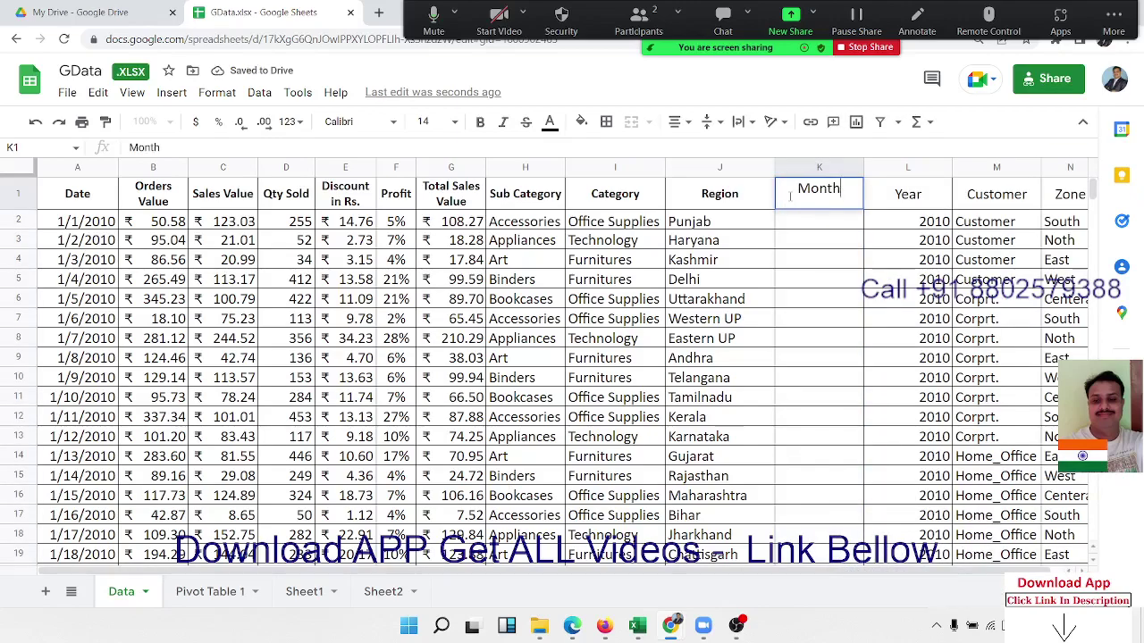
pyautogui.press('Return')
# Enter =MONTH(A2) in cell K2.
pyautogui.write('=')
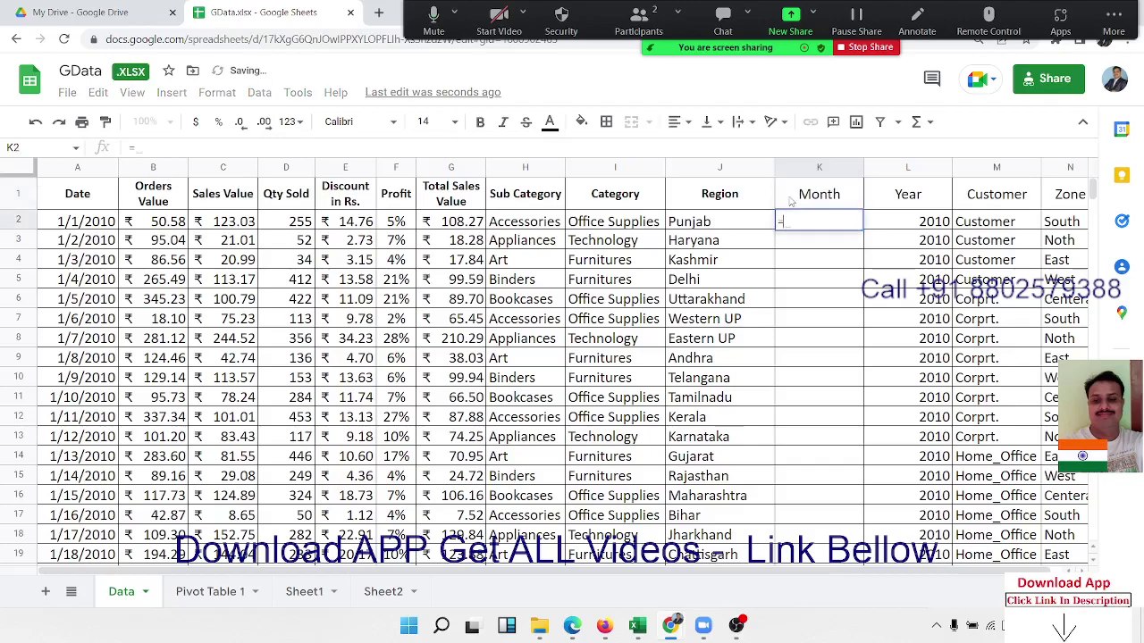
pyautogui.write('mont')
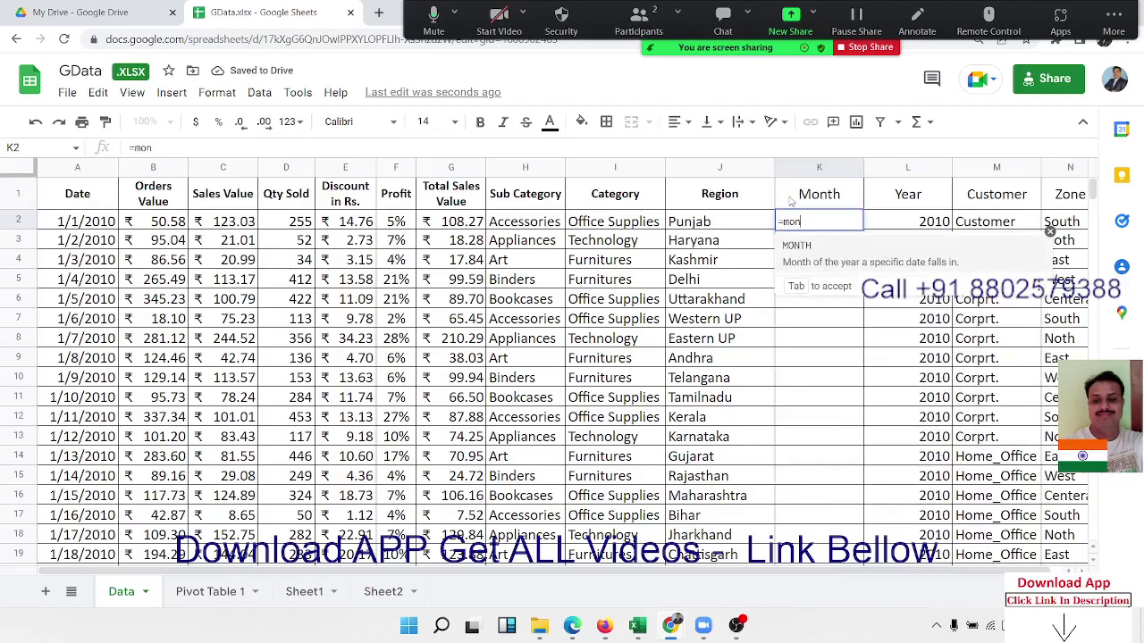
pyautogui.press('Tab')
pyautogui.press('Left')
pyautogui.press('Left')
pyautogui.press('Left')
pyautogui.press('Left')
pyautogui.press('Left')
pyautogui.press('Left')
pyautogui.press('Left')
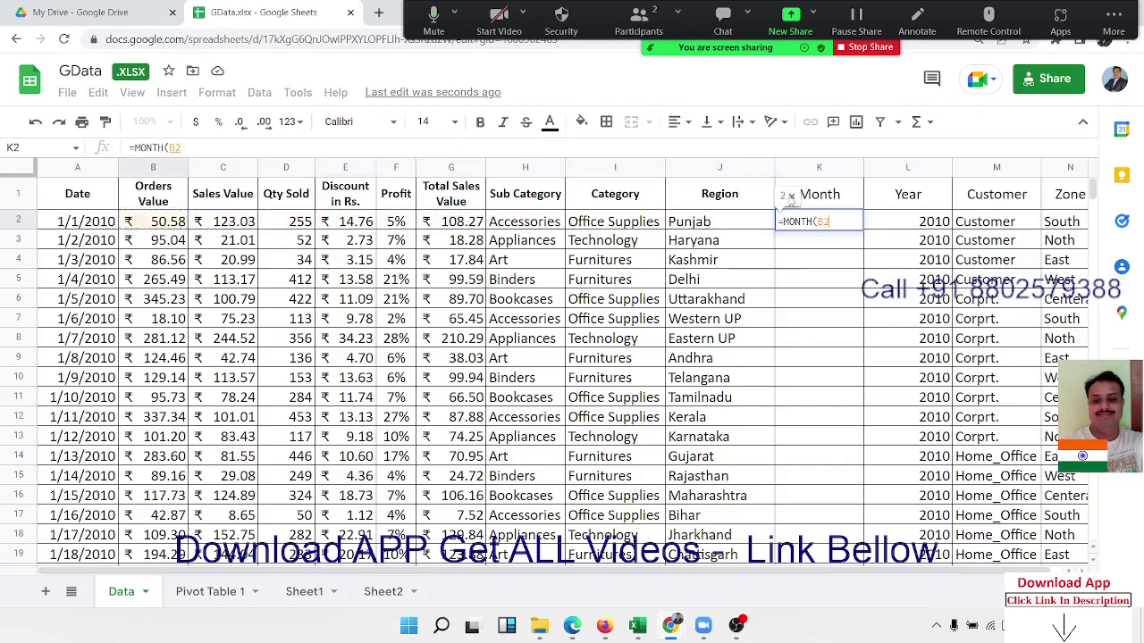
pyautogui.press('Left')
pyautogui.press('Left')
pyautogui.press('Return')
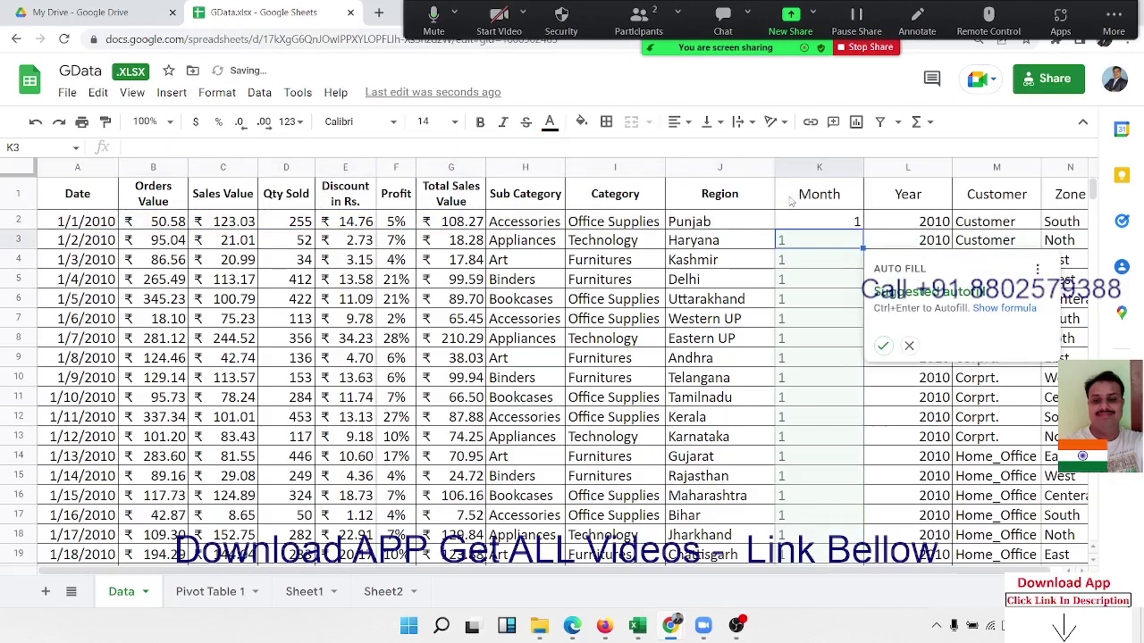
pyautogui.press('Up')
# Replace K2's formula with =TEXT(A2,"MMM") so it shows the month abbreviation Jan.
pyautogui.write('=')
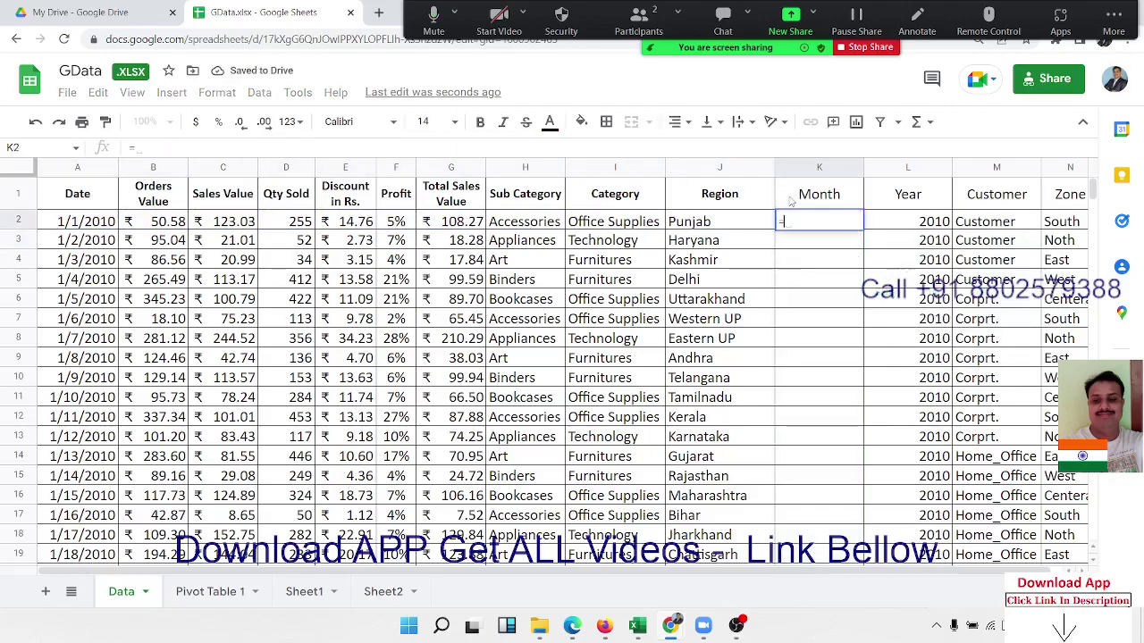
pyautogui.write('TEXT(')
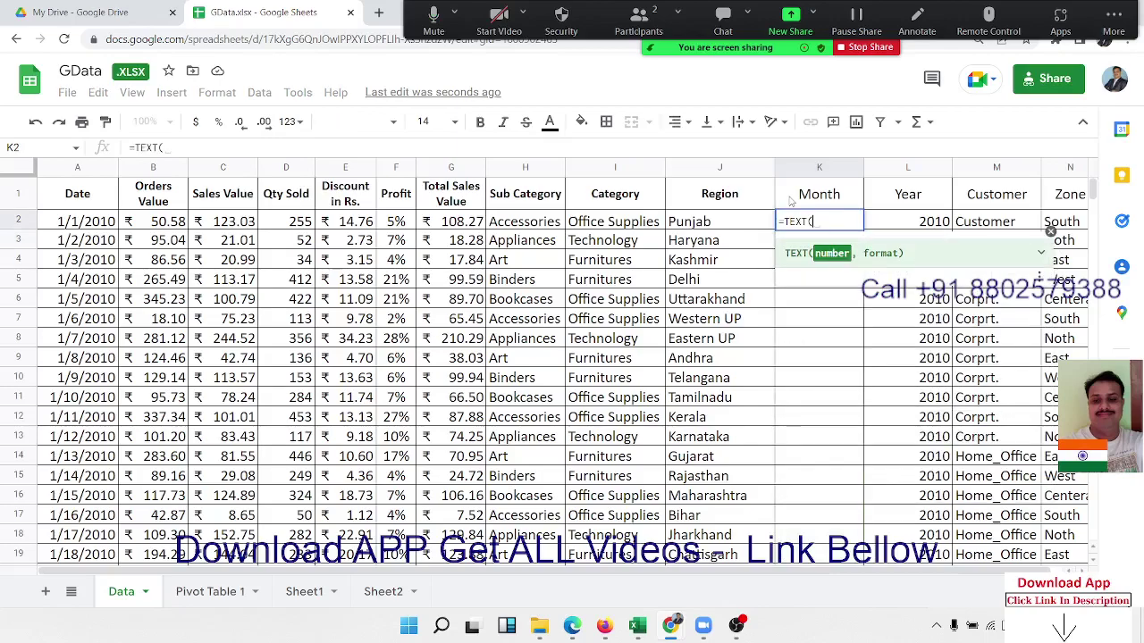
pyautogui.press('Left')
pyautogui.press('Left')
pyautogui.press('Left')
pyautogui.press('Left')
pyautogui.press('Left')
pyautogui.press('Left')
pyautogui.press('Left')
pyautogui.press('Left')
pyautogui.press('Left')
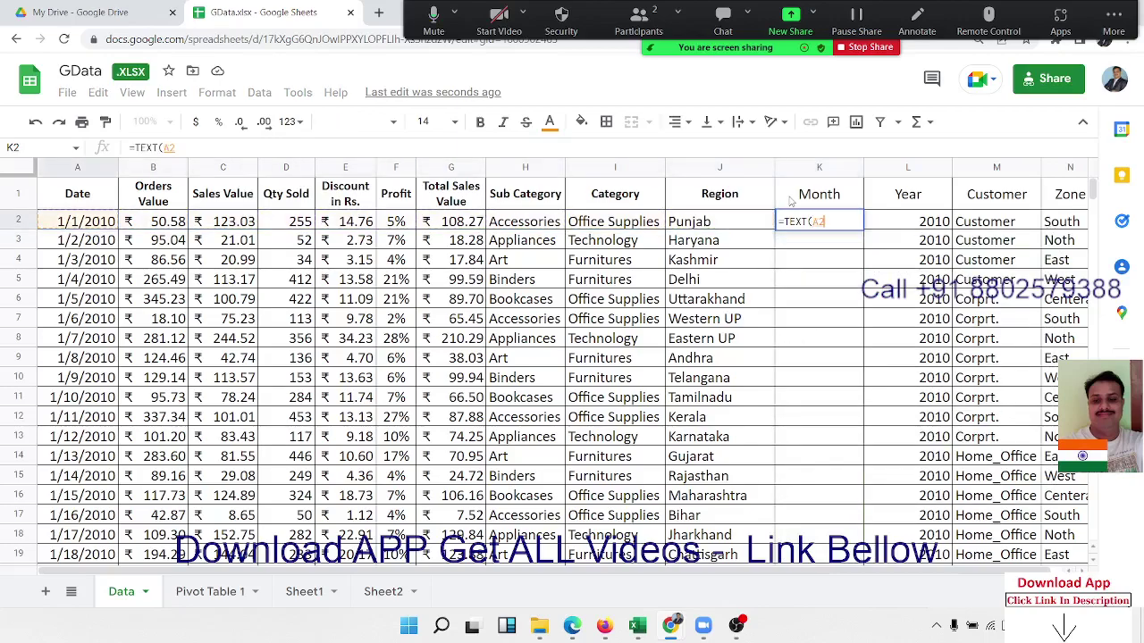
pyautogui.write(',"DDD")')
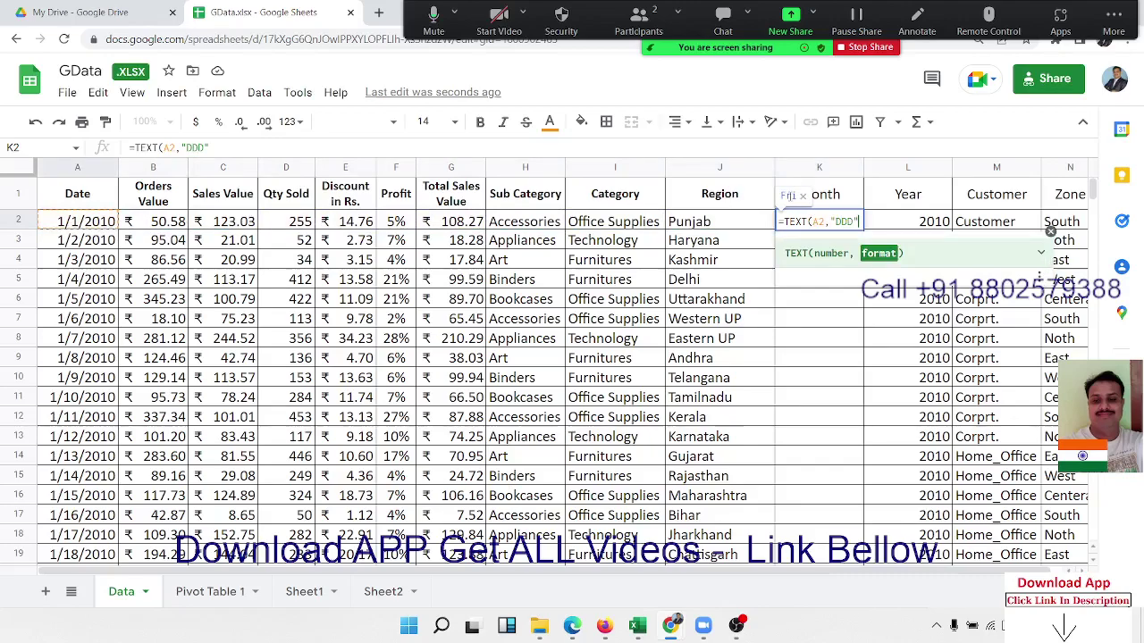
pyautogui.press('Return')
pyautogui.press('Up')
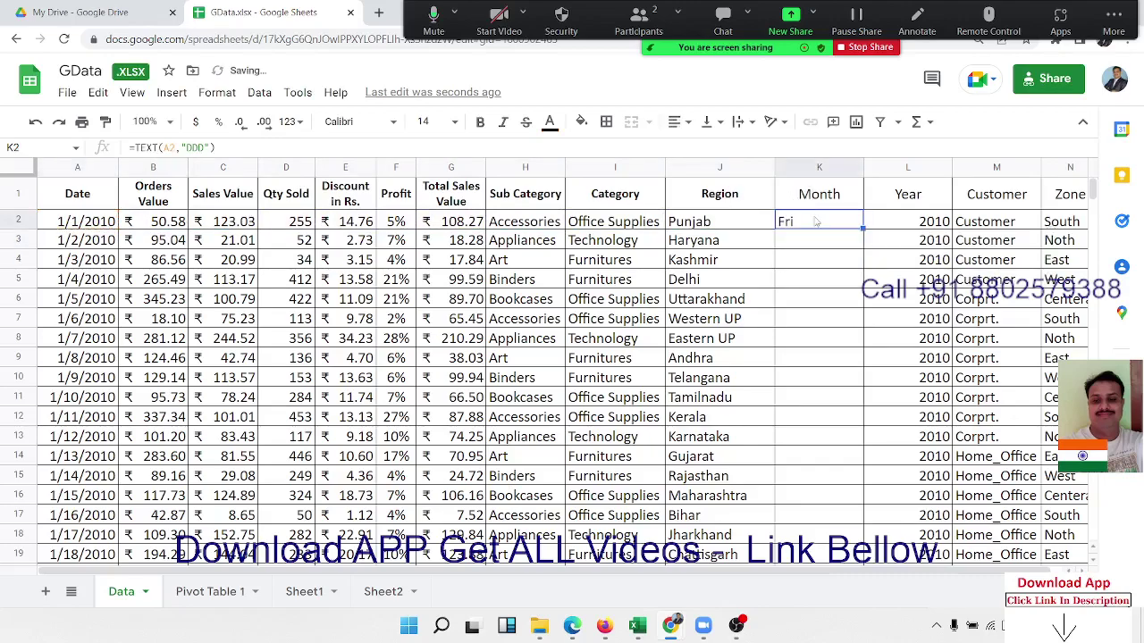
pyautogui.doubleClick(816, 222)
pyautogui.doubleClick(843, 221)
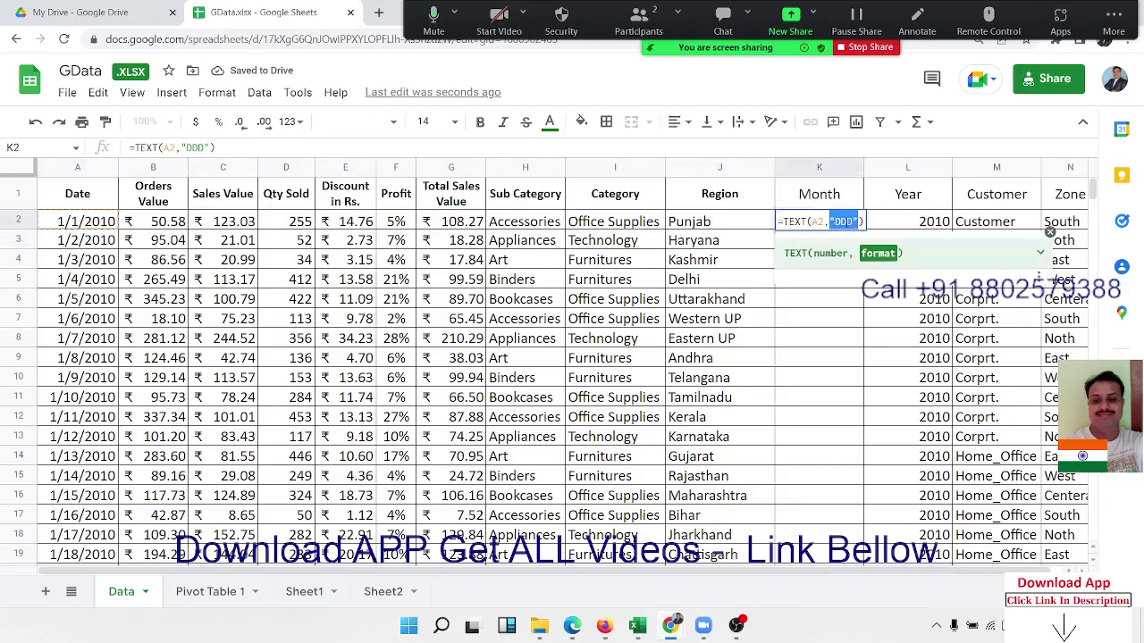
pyautogui.press('Left')
pyautogui.hotkey('shift', 'Right')
pyautogui.hotkey('shift', 'Right')
pyautogui.hotkey('shift', 'Right')
pyautogui.write('MM')
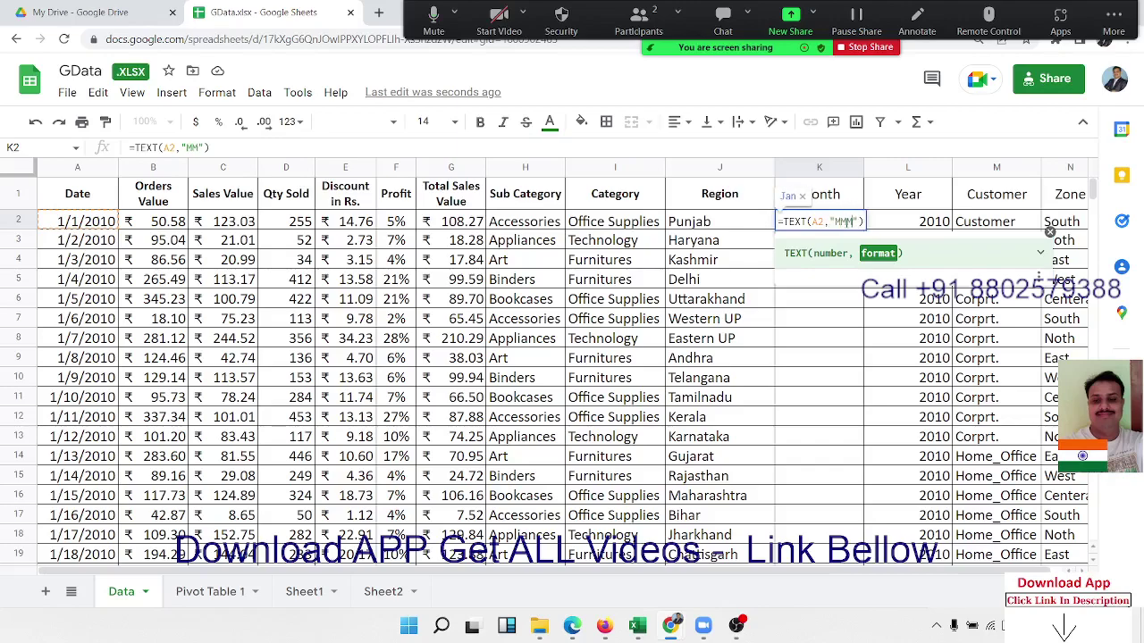
pyautogui.write('M\\')
pyautogui.press('BackSpace')
pyautogui.press('Return')
# Undo an accidental paste into L2, leaving K2 showing Jan.
pyautogui.click(847, 227)
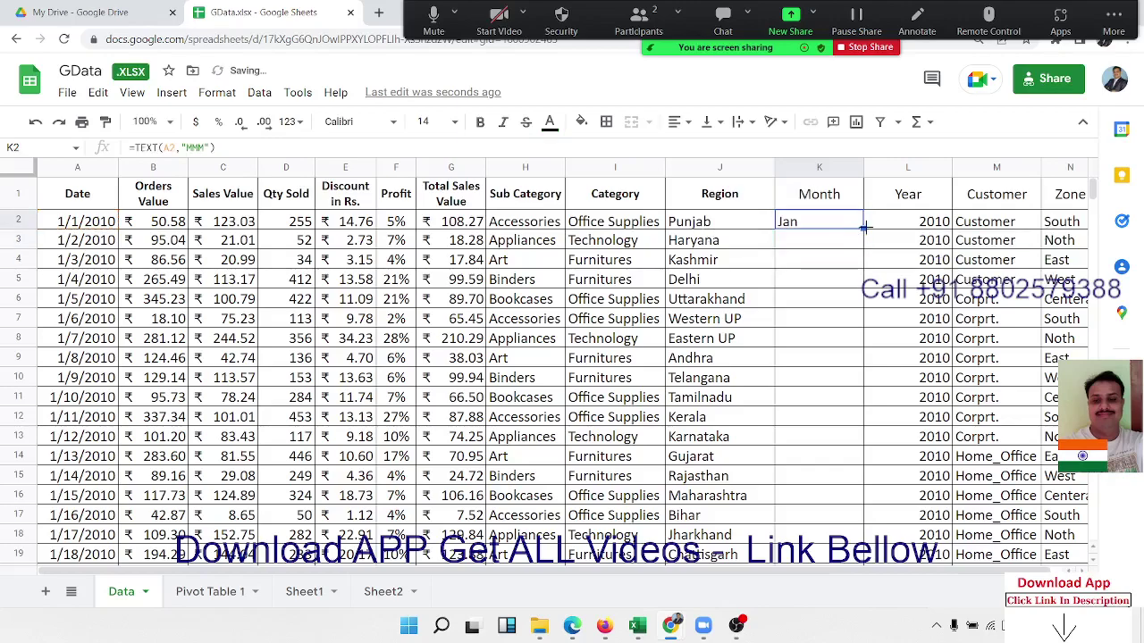
pyautogui.click(867, 230)
pyautogui.hotkey('ctrl', 'v')
pyautogui.click(853, 229)
pyautogui.hotkey('ctrl', 'z')
pyautogui.doubleClick(844, 228)
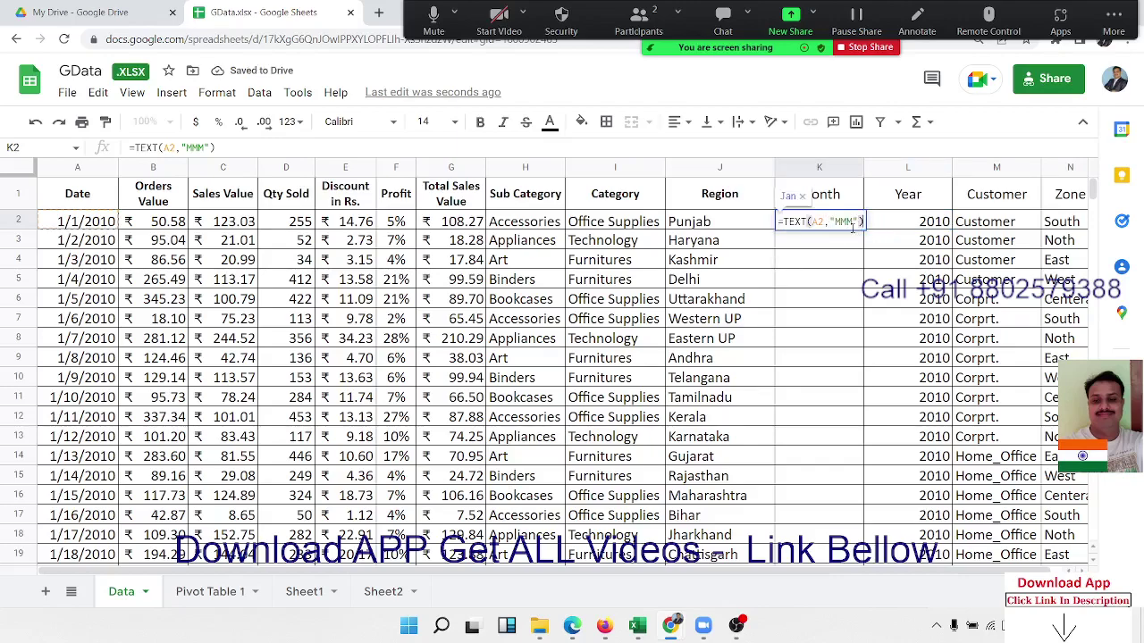
pyautogui.press('Escape')
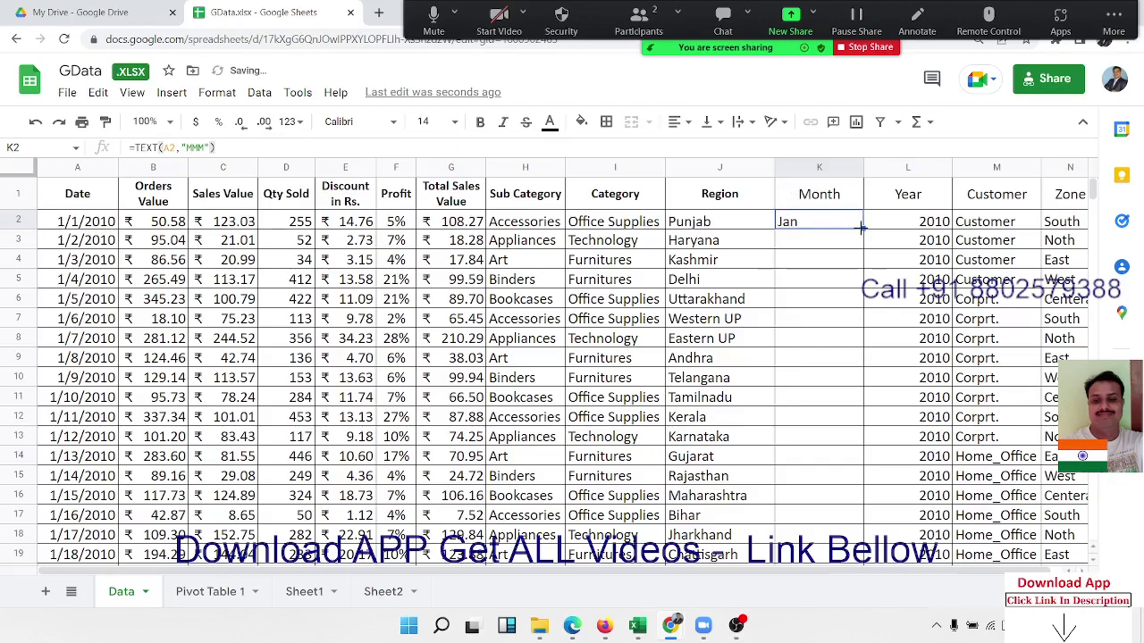
# Fill the month formula down column K to row 8039 and return to the top.
pyautogui.doubleClick(861, 228)
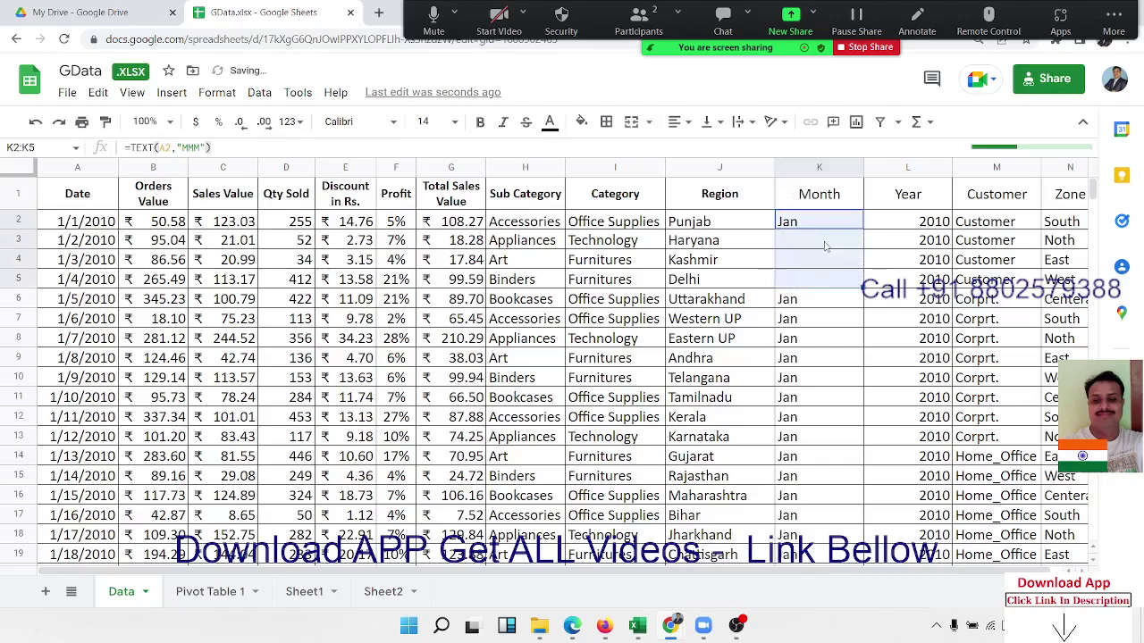
pyautogui.click(827, 328)
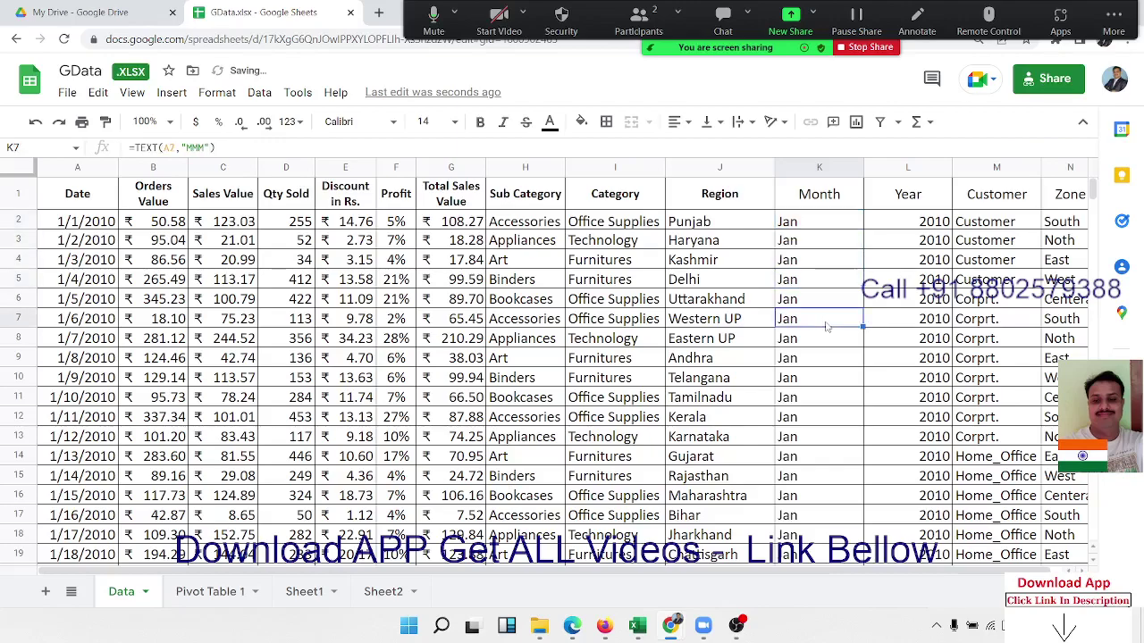
pyautogui.press('Up')
pyautogui.press('Up')
pyautogui.press('Up')
pyautogui.click(815, 279)
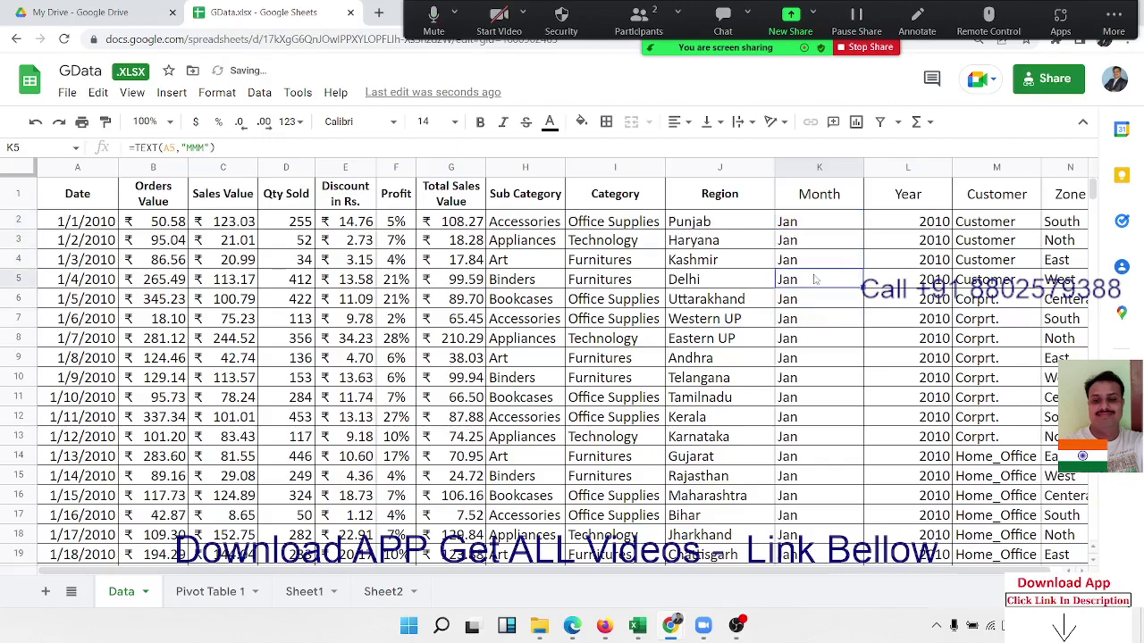
pyautogui.hotkey('ctrl', 'Left')
pyautogui.hotkey('ctrl', 'Down')
pyautogui.press('Up')
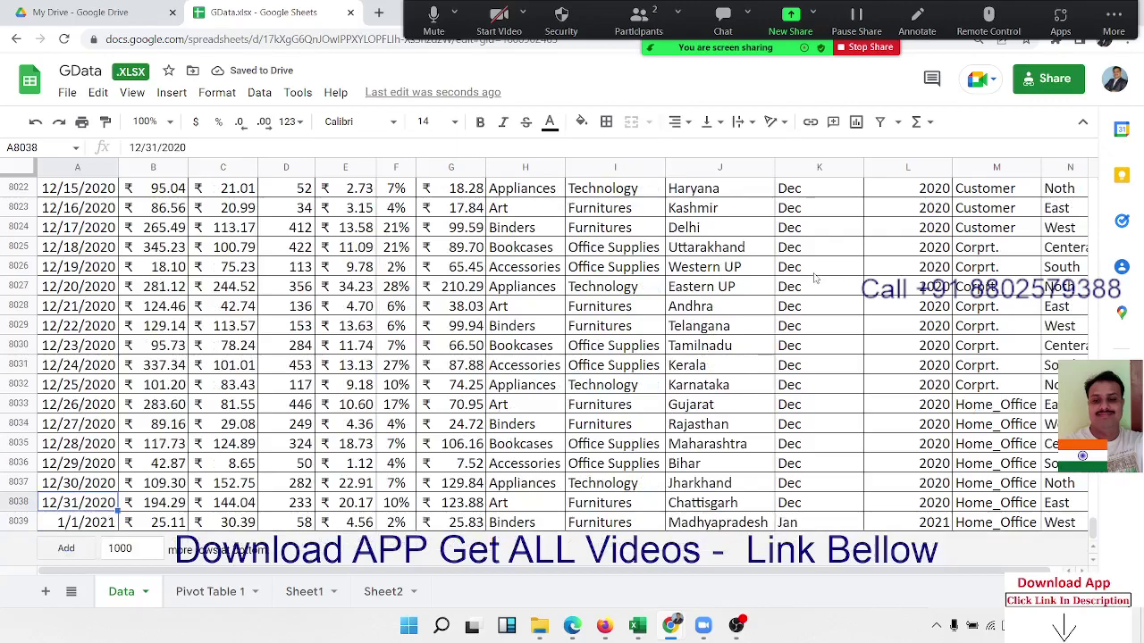
pyautogui.press('Up')
pyautogui.hotkey('ctrl', 'Up')
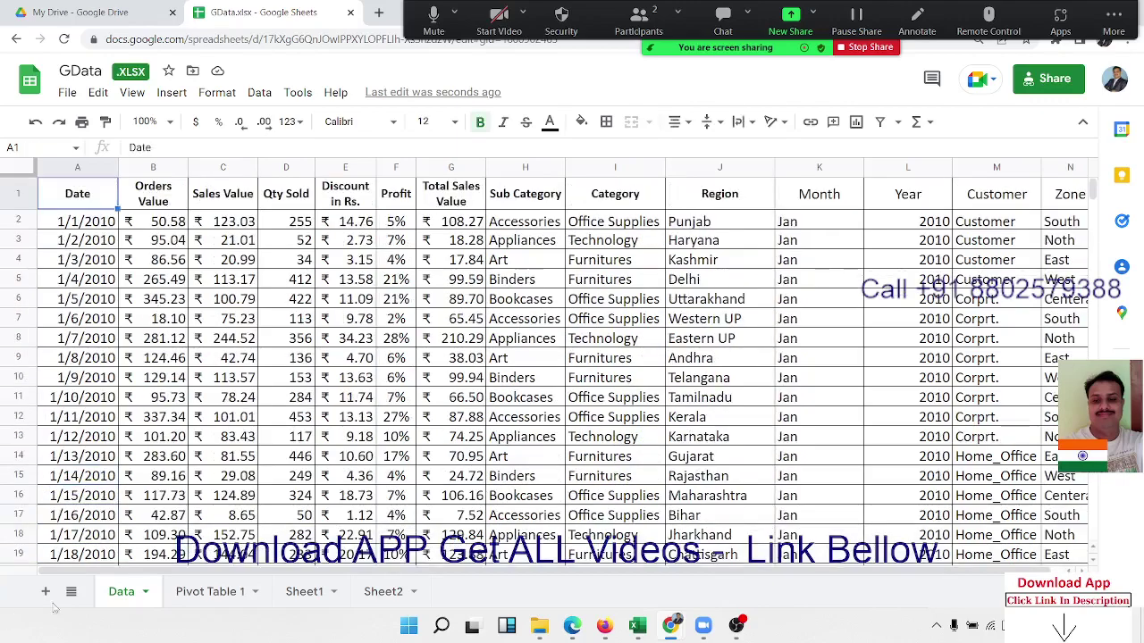
# Rebuild the copied pivot to sum Qty Sold with Year as rows and Month as columns.
pyautogui.hotkey('ctrl', 'pagedown')
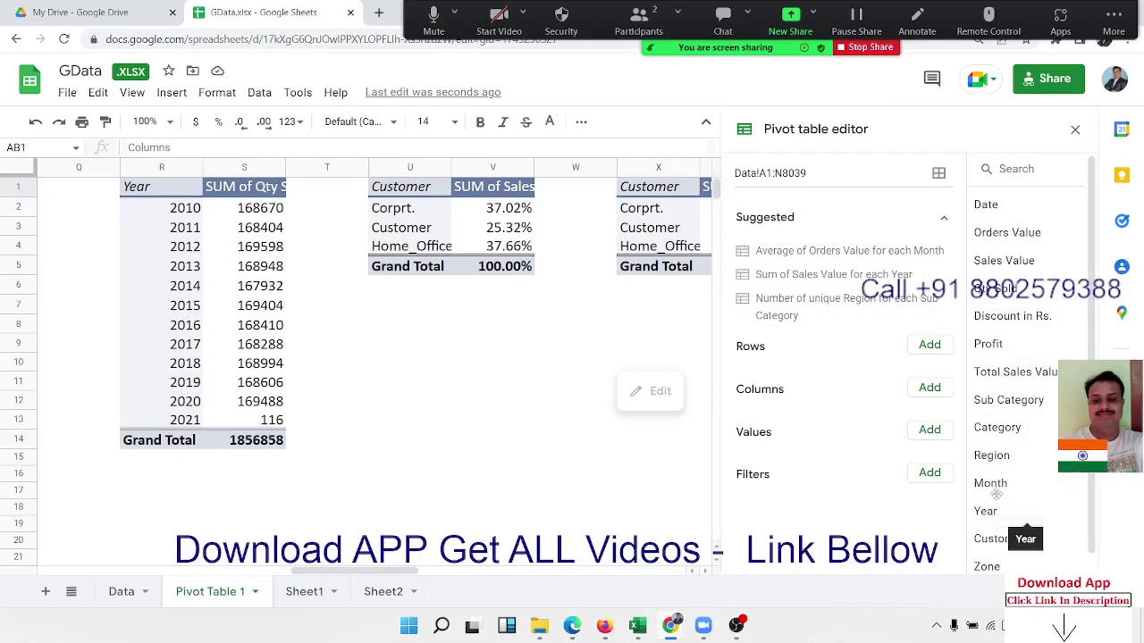
pyautogui.moveTo(998, 516); pyautogui.dragTo(777, 362)
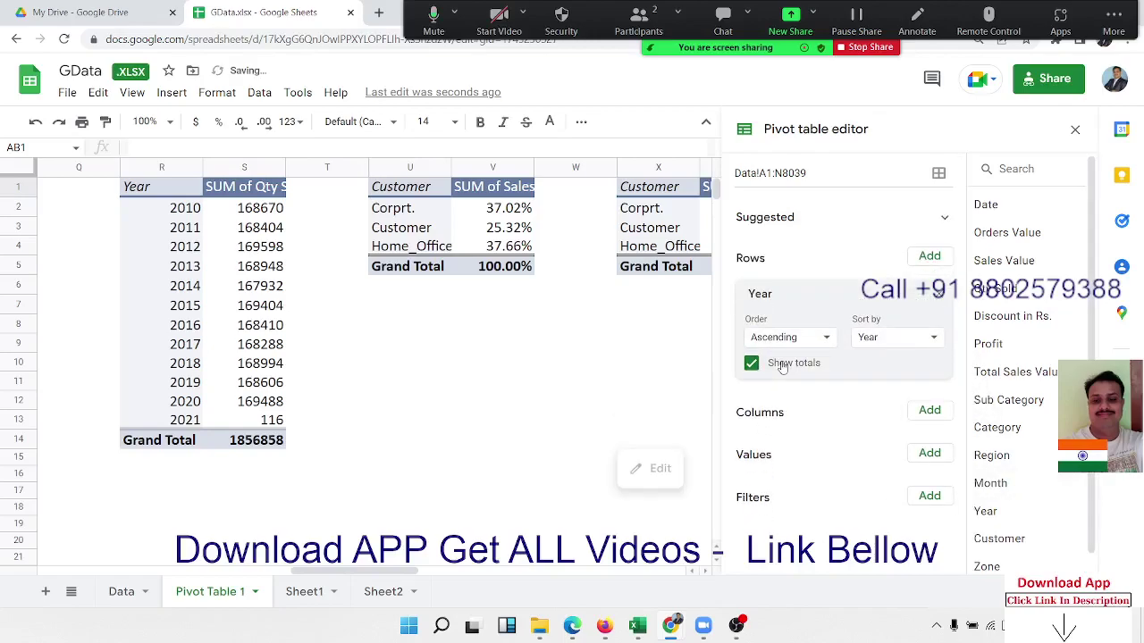
pyautogui.moveTo(990, 483); pyautogui.dragTo(786, 438)
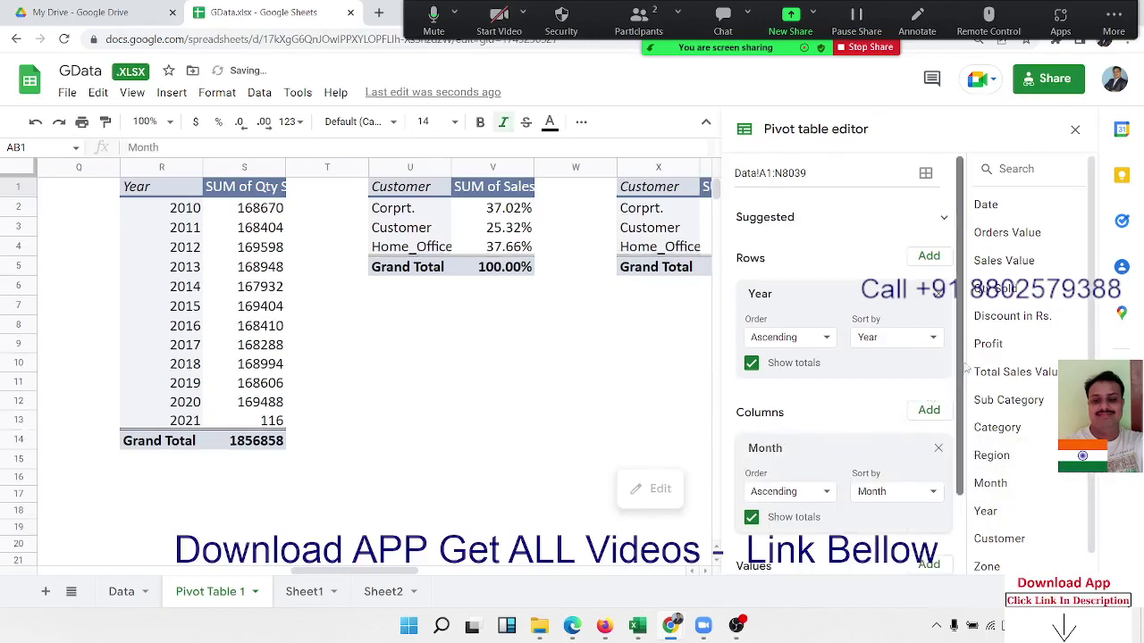
pyautogui.moveTo(995, 302)
pyautogui.mouseDown()
pyautogui.moveTo(752, 581)
pyautogui.moveTo(749, 610)
pyautogui.mouseUp()
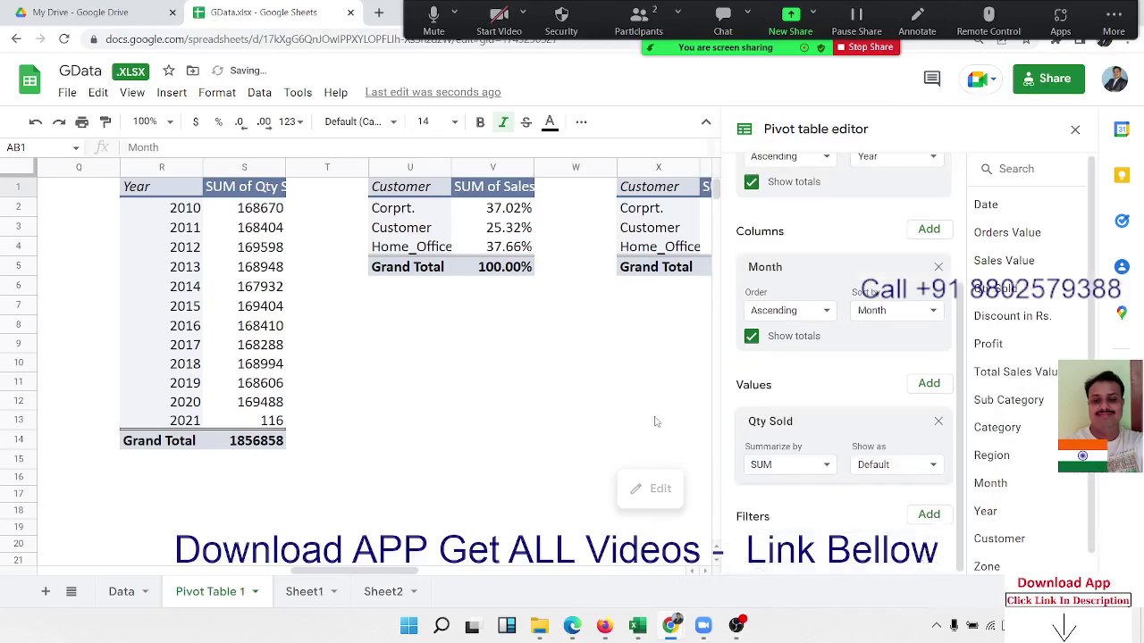
pyautogui.click(625, 386)
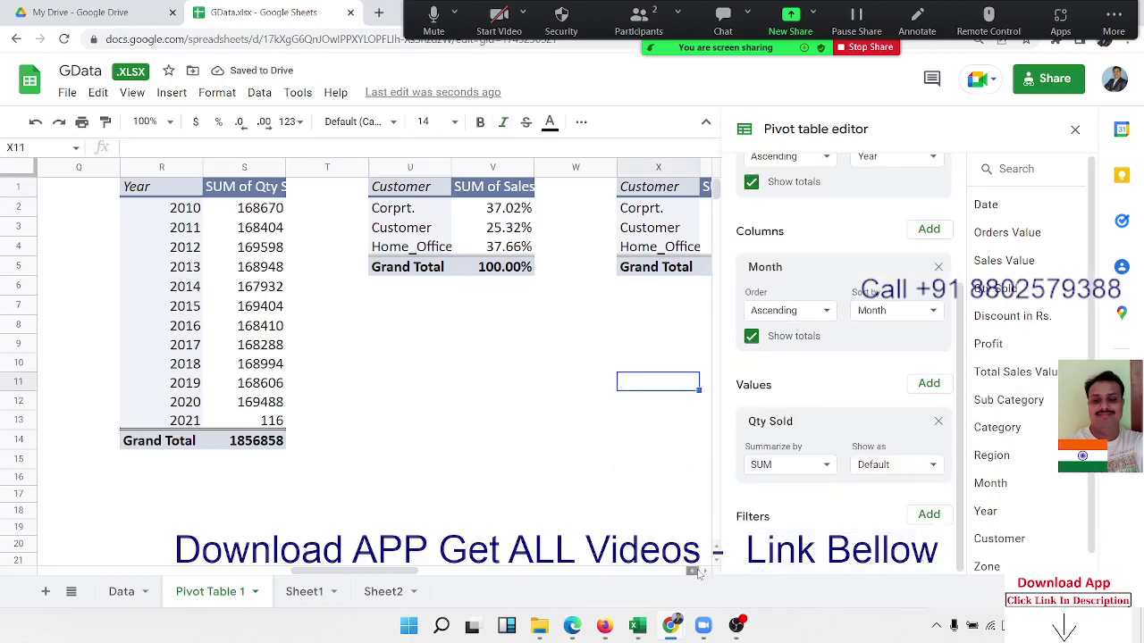
pyautogui.click(697, 572)
pyautogui.click(698, 573)
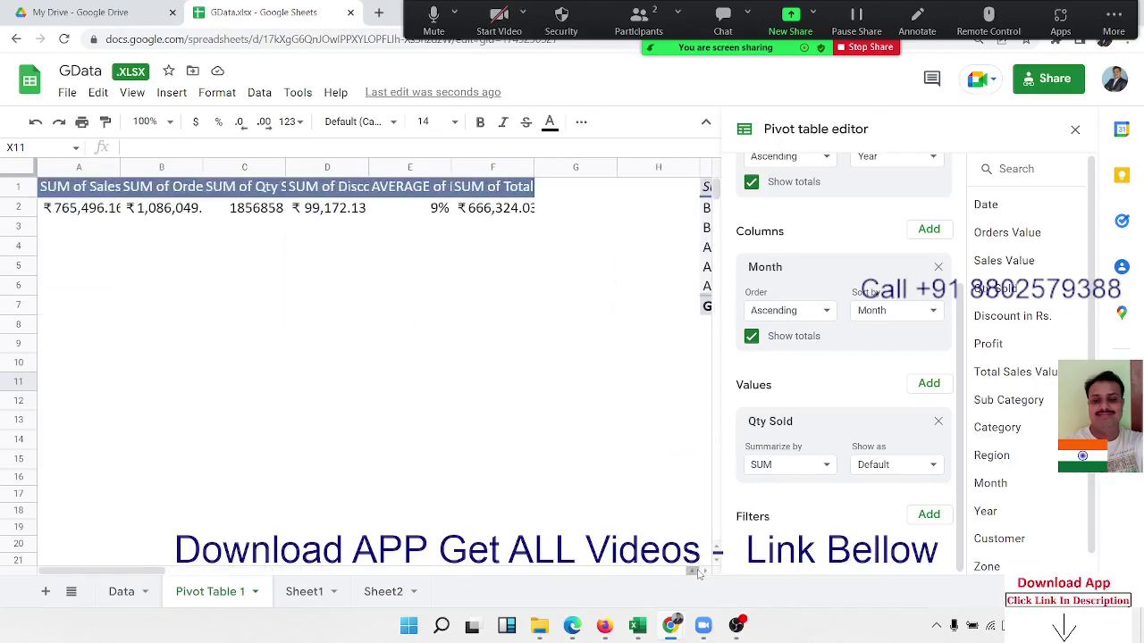
pyautogui.click(706, 573)
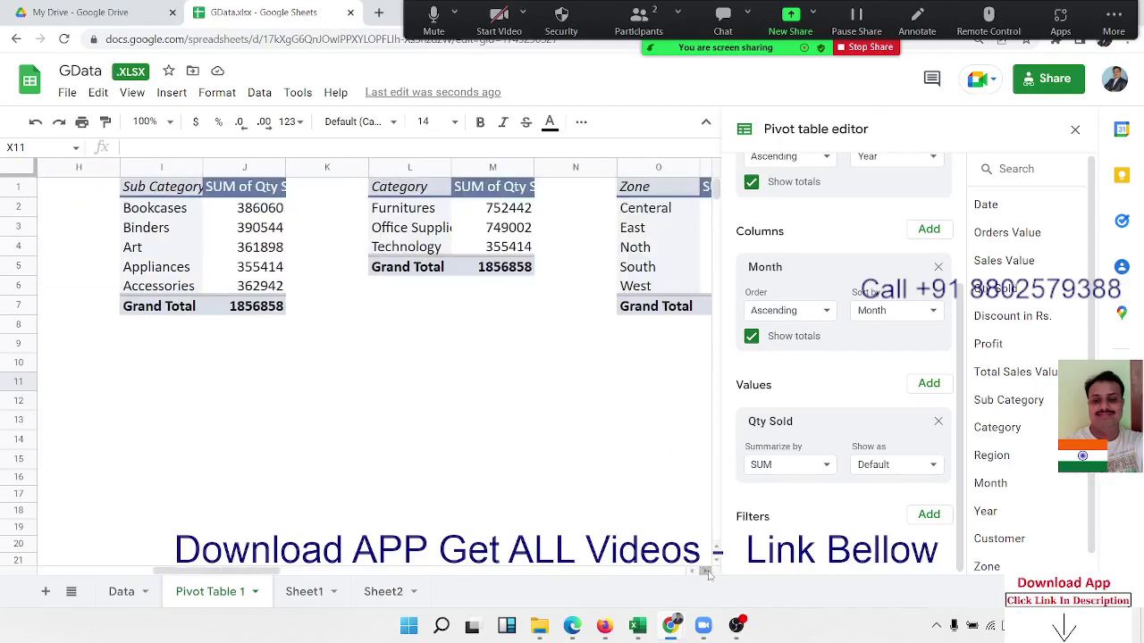
pyautogui.click(706, 573)
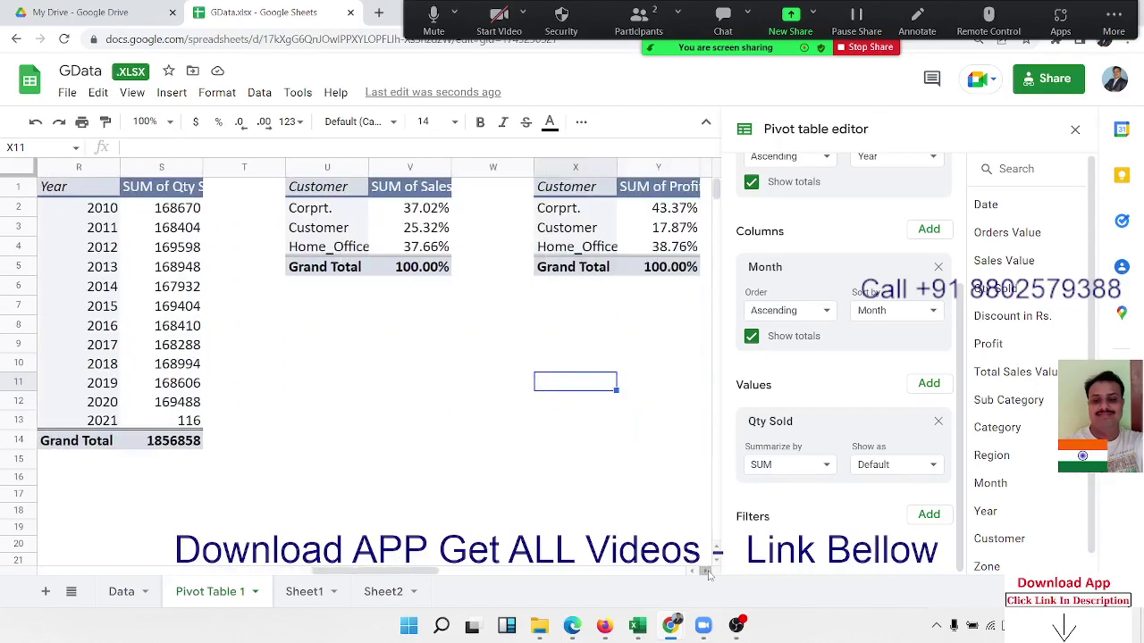
pyautogui.click(706, 573)
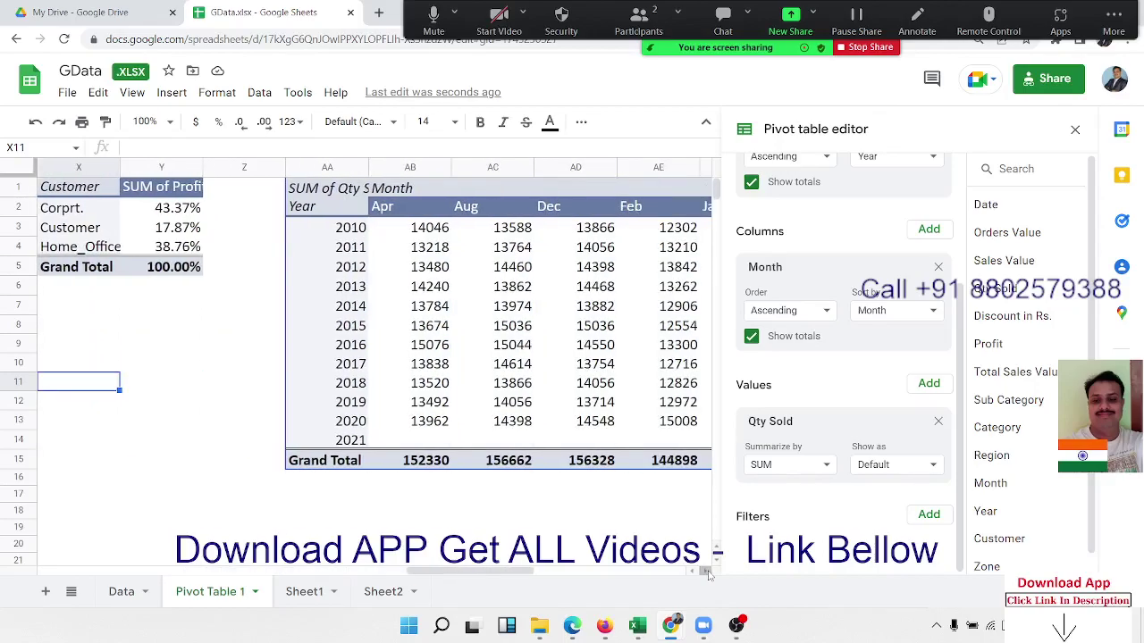
pyautogui.click(706, 573)
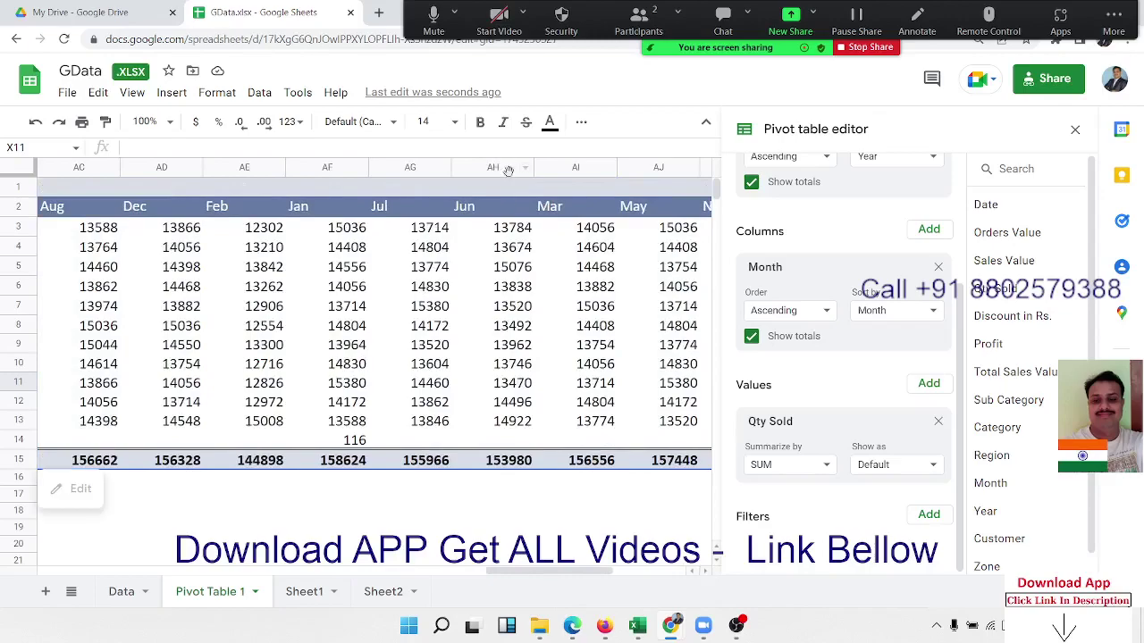
# Close the pivot editor and select the Year-by-Month pivot range AA2:AM14.
pyautogui.click(493, 168)
pyautogui.click(500, 228)
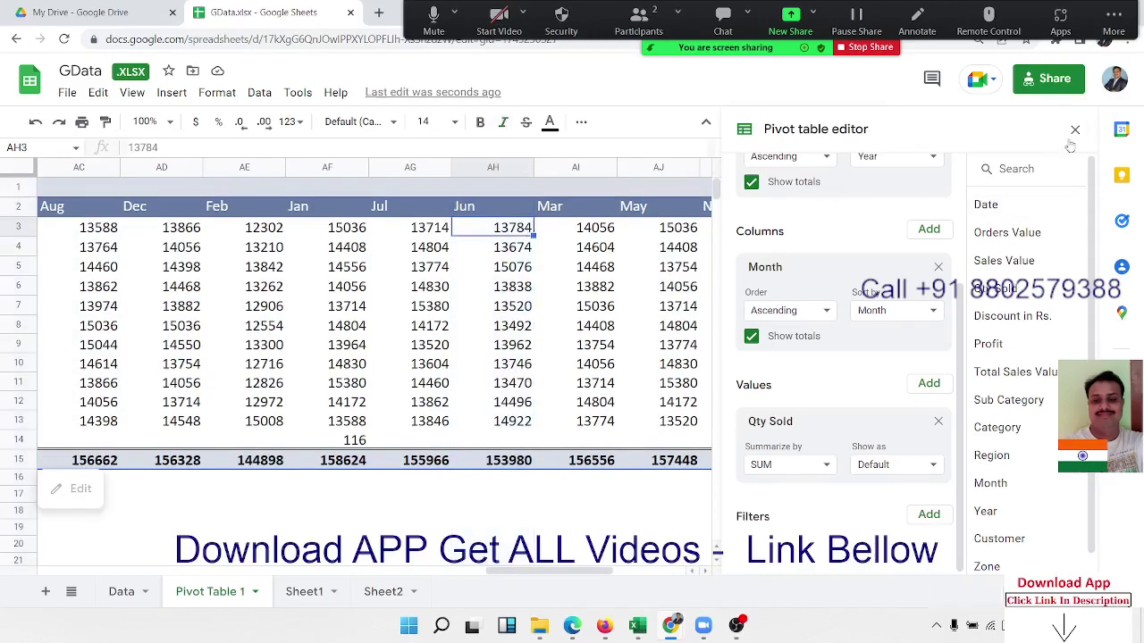
pyautogui.click(1075, 130)
pyautogui.click(520, 211)
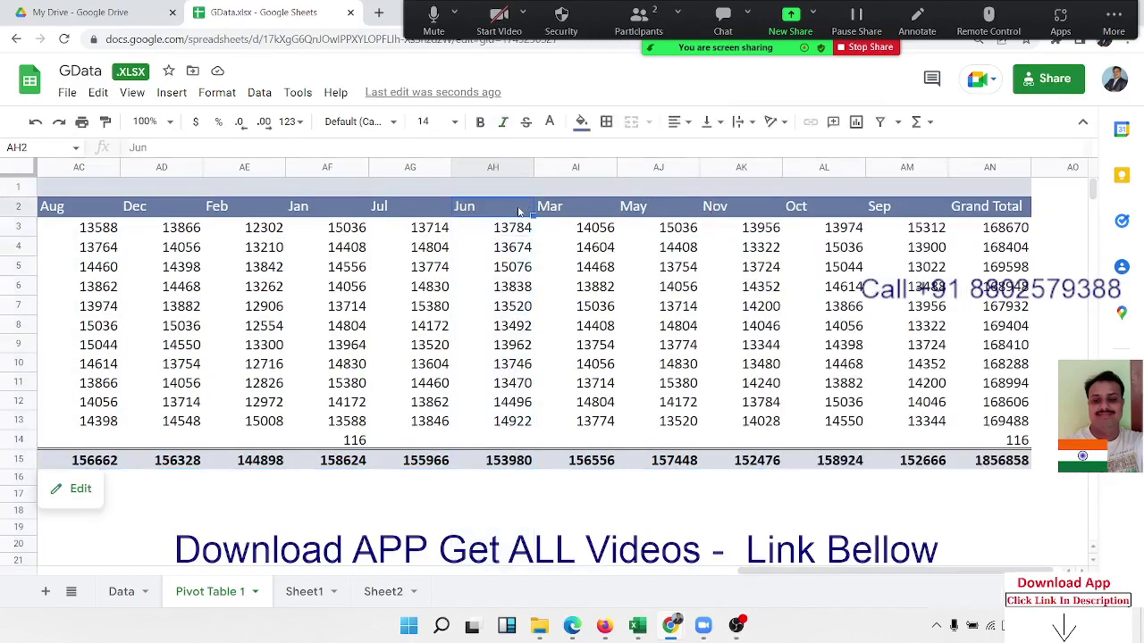
pyautogui.hotkey('ctrl', 'Left')
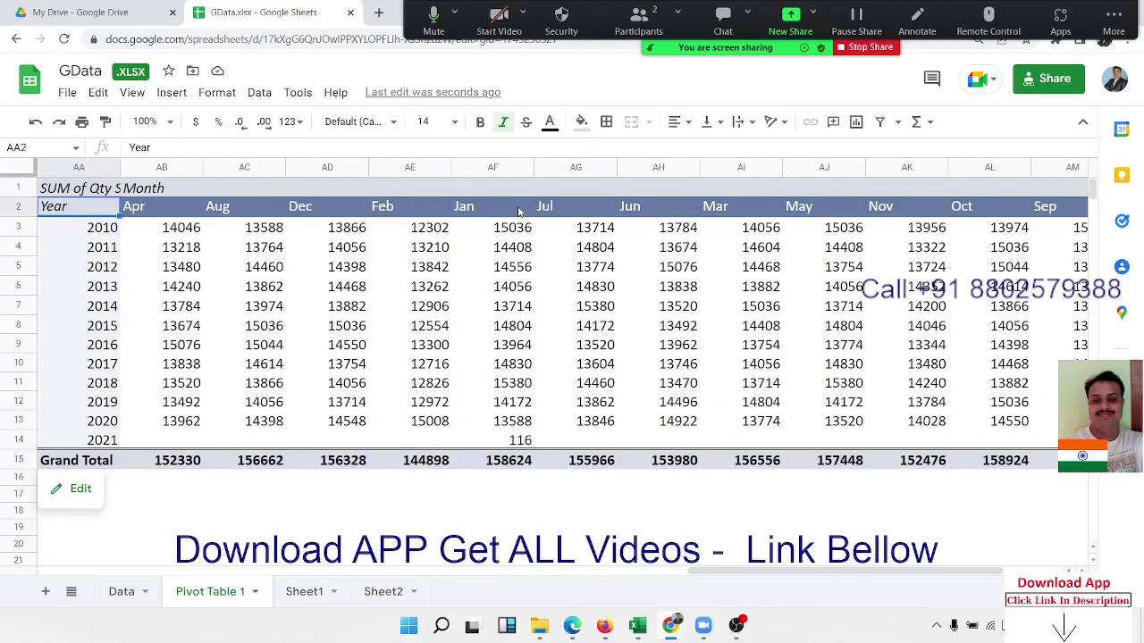
pyautogui.hscroll(-1, 519, 210)
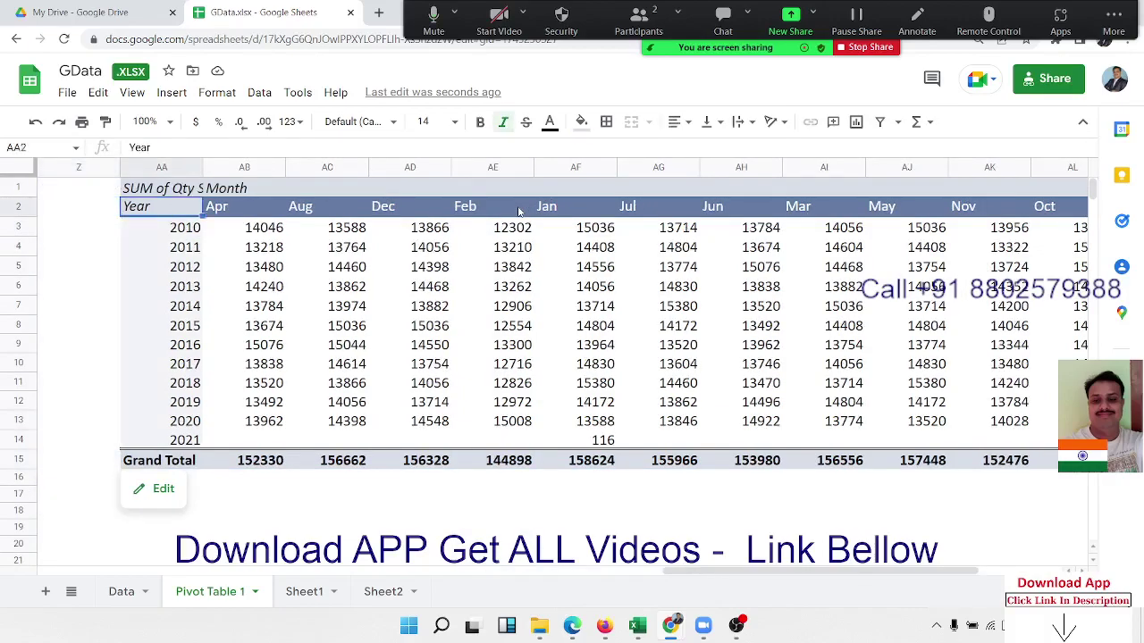
pyautogui.hotkey('ctrl', 'shift', 'Right')
pyautogui.hotkey('shift', 'Left')
pyautogui.hotkey('shift', 'Down')
pyautogui.hotkey('shift', 'Down')
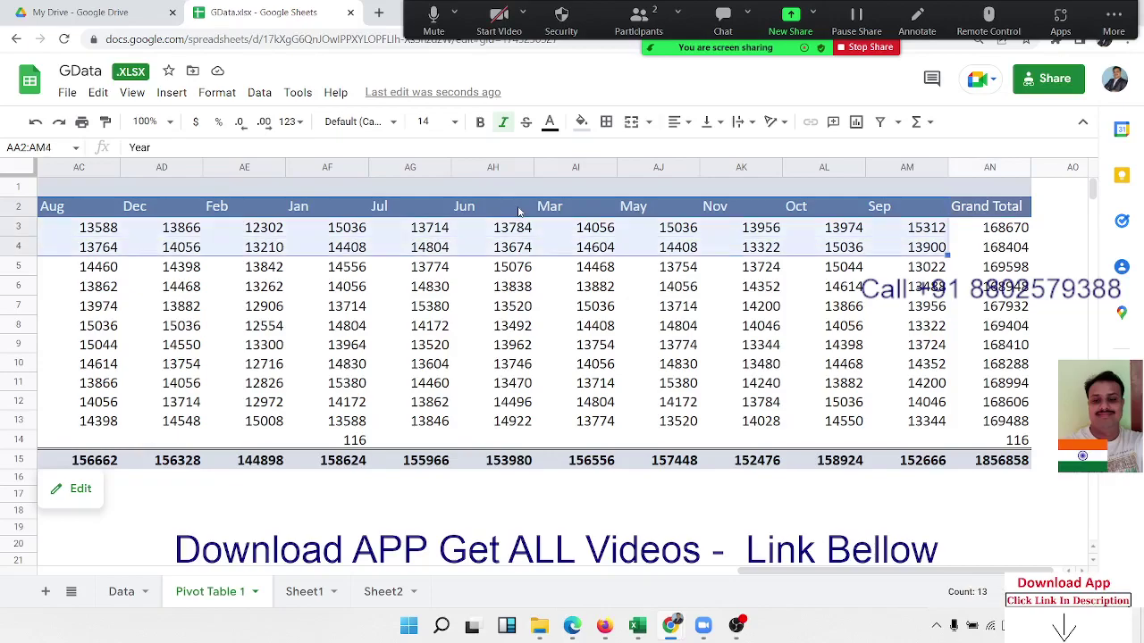
pyautogui.hotkey('shift', 'Down')
pyautogui.hotkey('shift', 'Down')
pyautogui.hotkey('shift', 'Down')
pyautogui.hotkey('shift', 'Down')
pyautogui.hotkey('shift', 'Down')
pyautogui.hotkey('shift', 'Down')
pyautogui.hotkey('shift', 'Down')
pyautogui.hotkey('shift', 'Down')
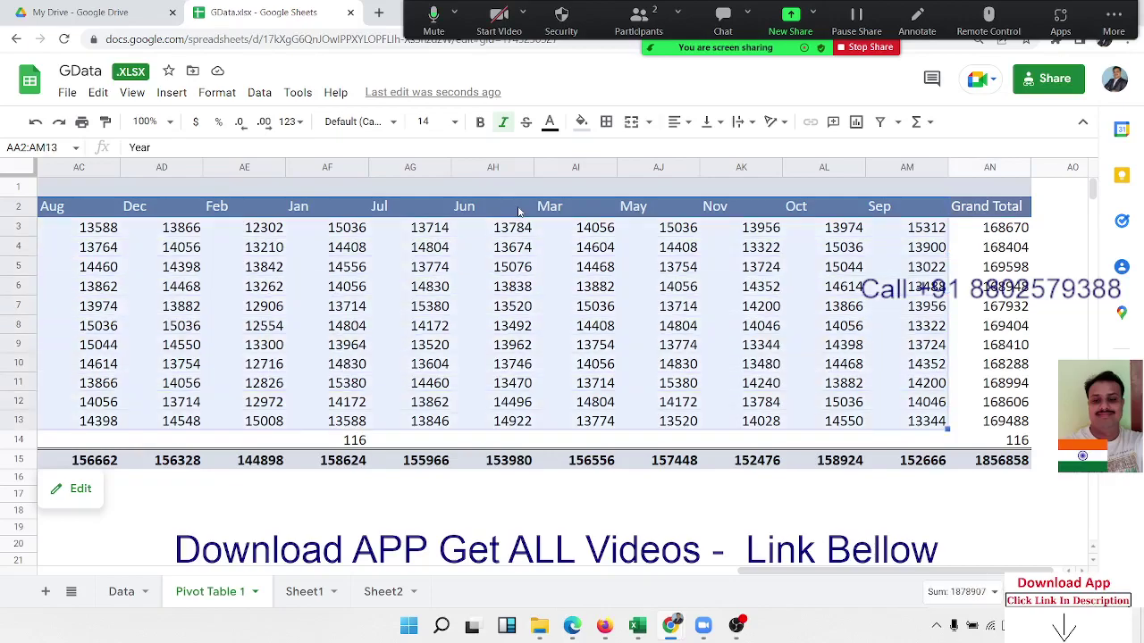
pyautogui.hotkey('shift', 'Down')
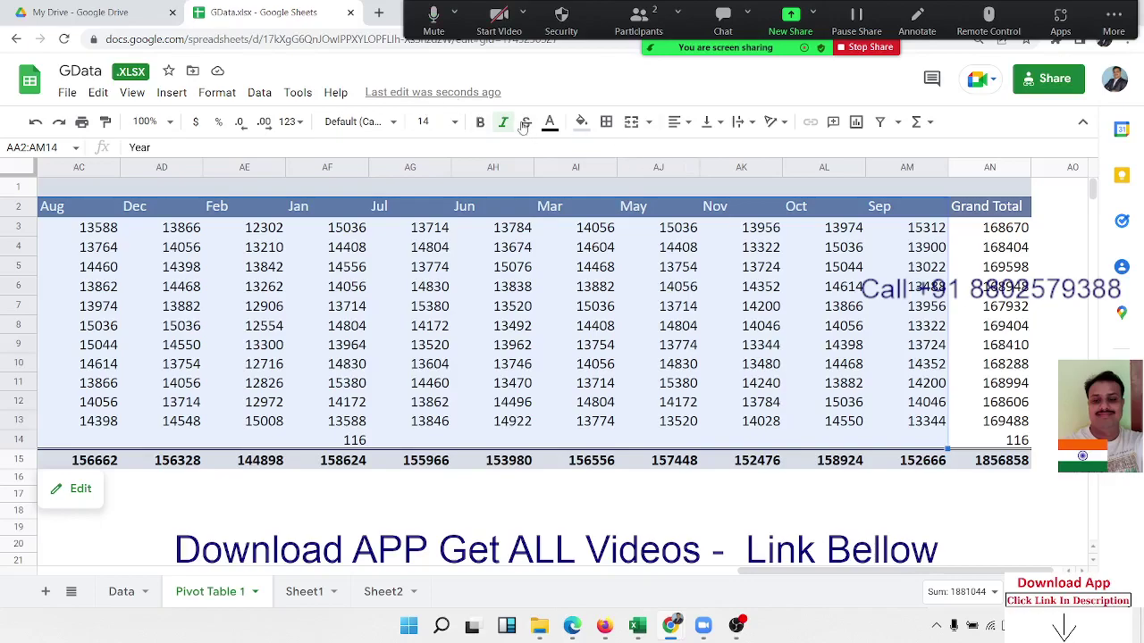
# Insert a stacked column chart of monthly Qty Sold per Year from the selection.
pyautogui.click(172, 92)
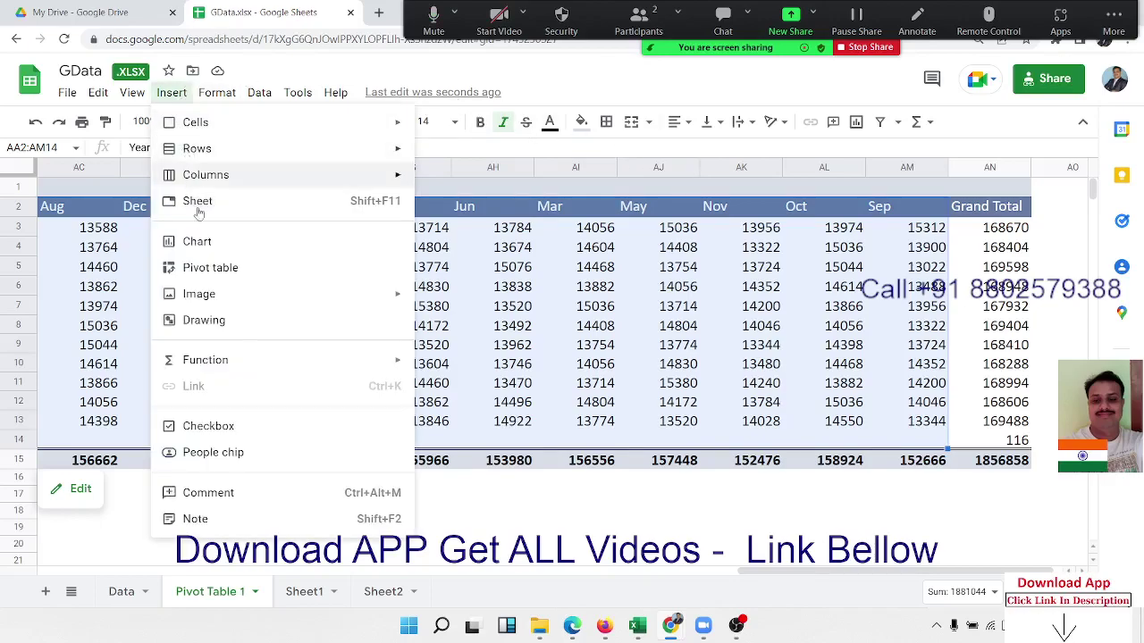
pyautogui.click(199, 243)
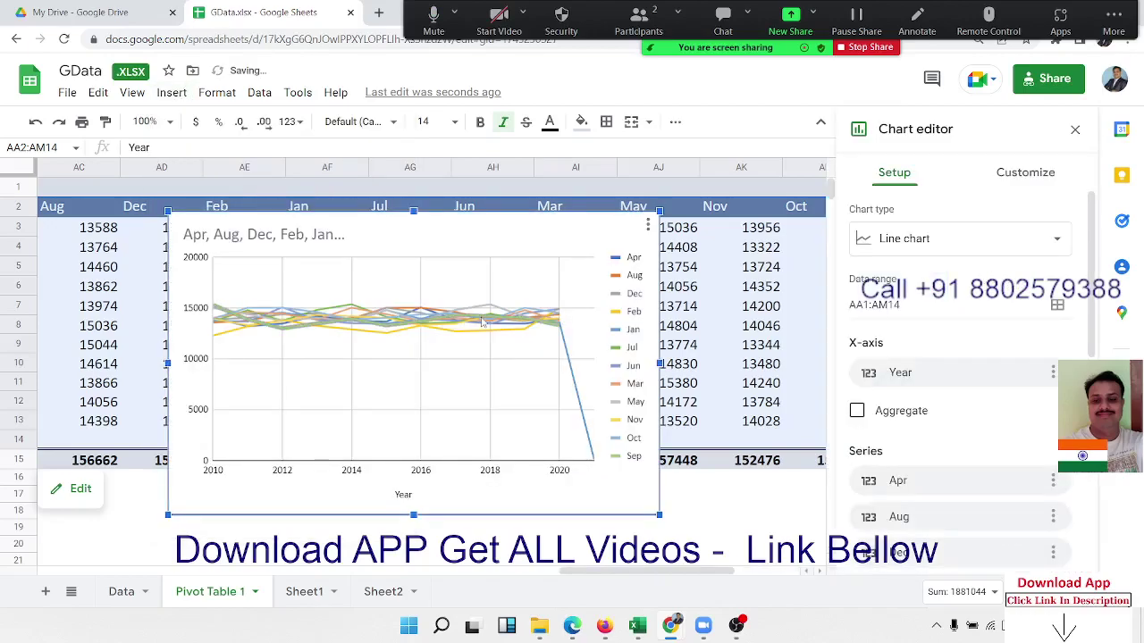
pyautogui.click(884, 241)
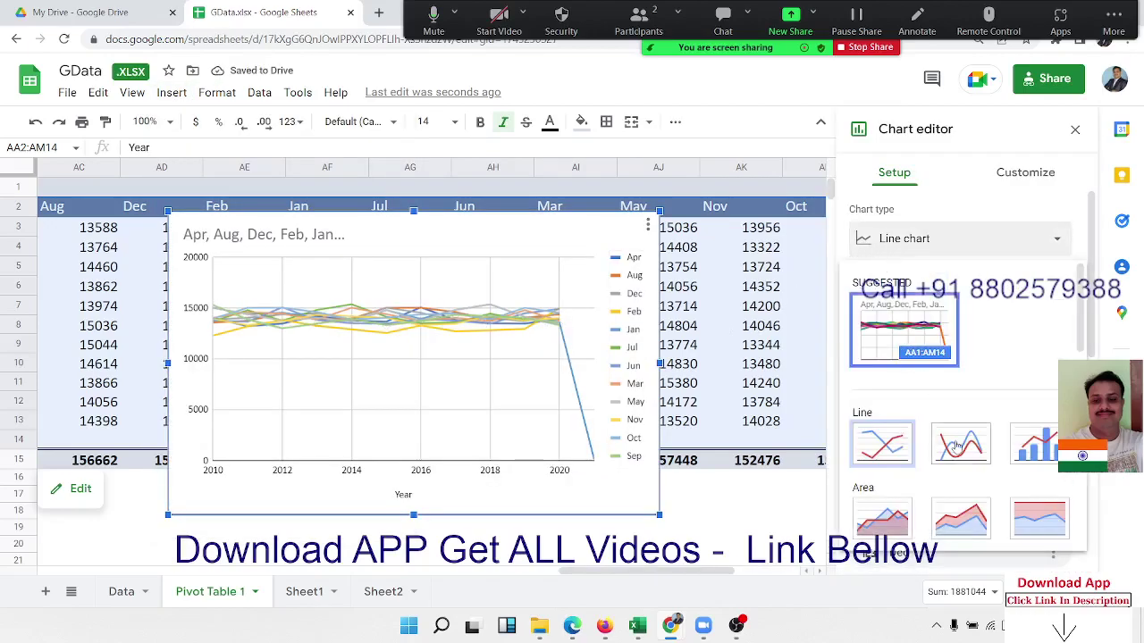
pyautogui.scroll(-3, 966, 461)
pyautogui.scroll(-2, 966, 461)
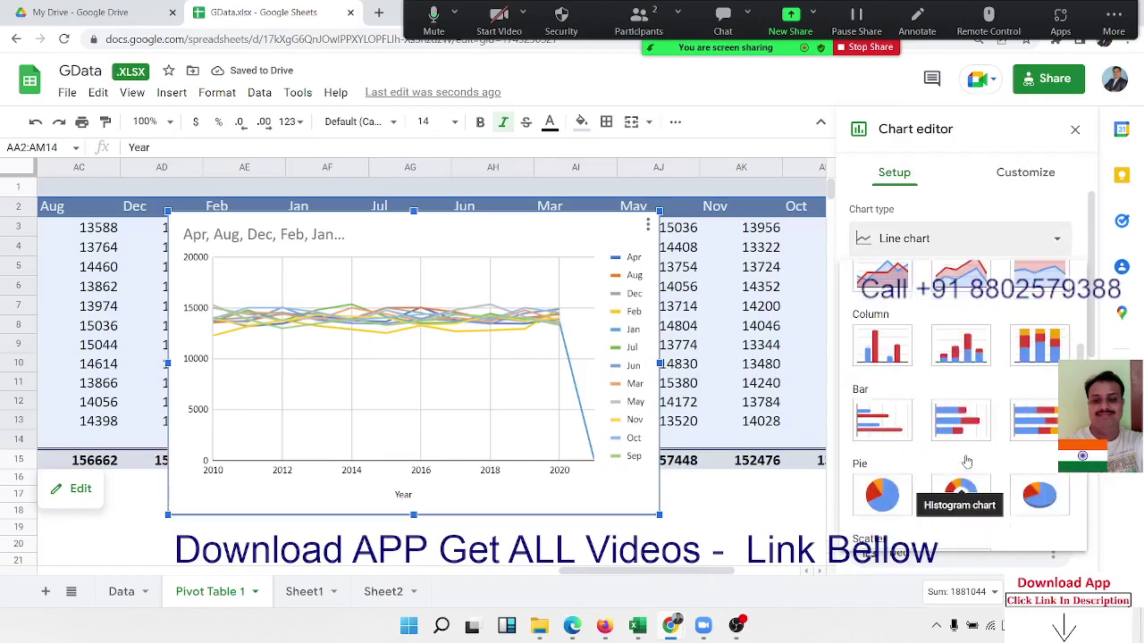
pyautogui.click(966, 360)
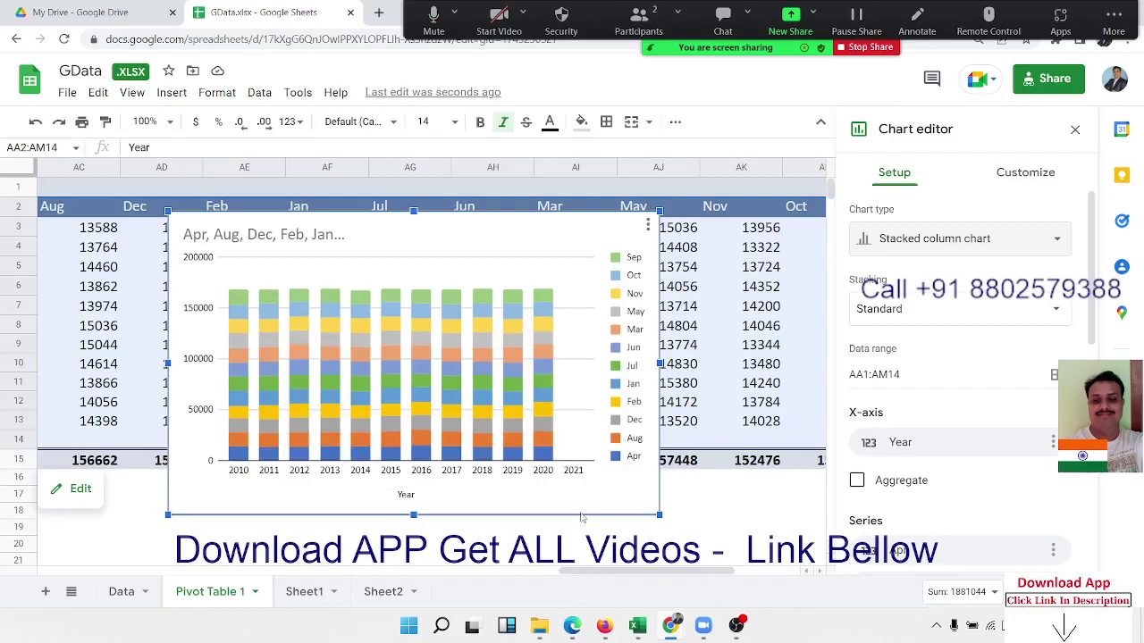
pyautogui.press('Escape')
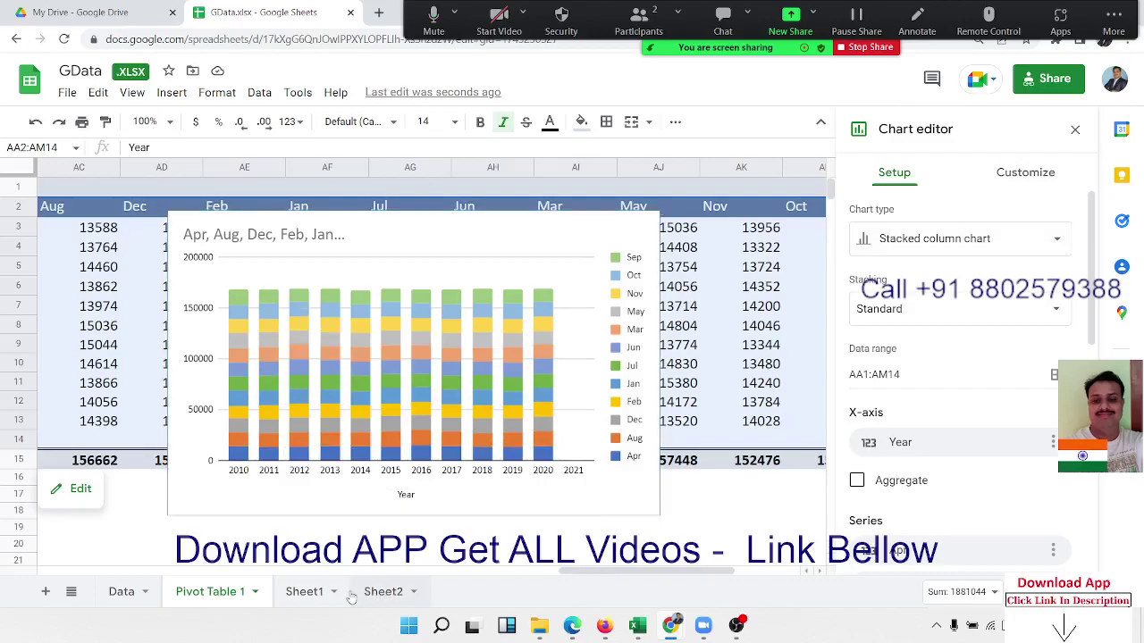
# On Sheet1, move the stacked column chart beside the waterfall chart and shrink it to fit.
pyautogui.click(304, 592)
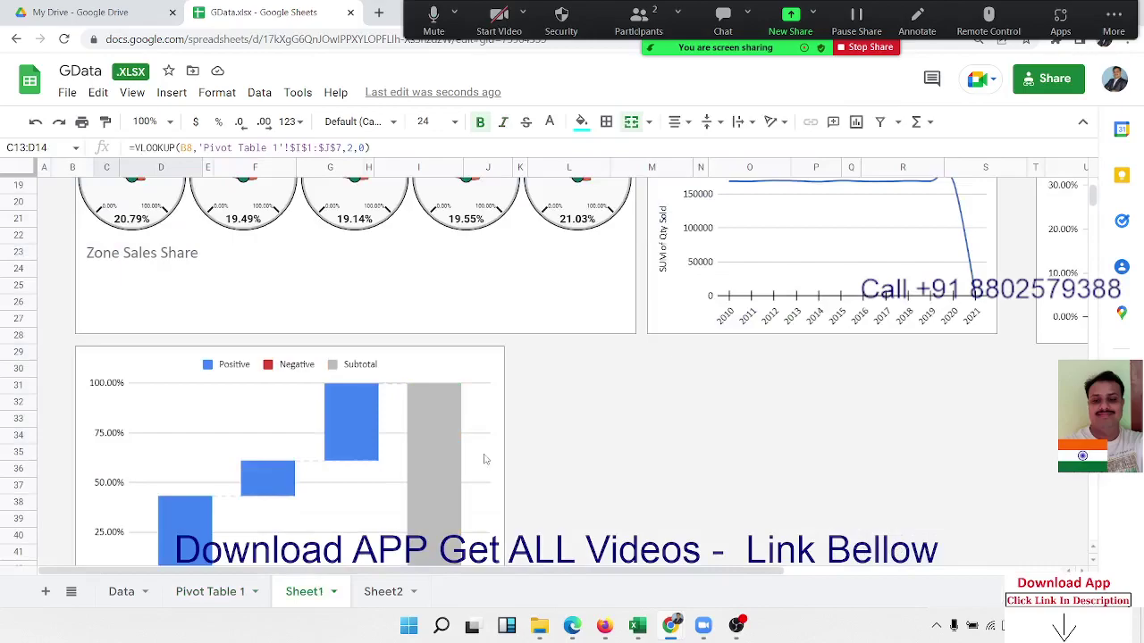
pyautogui.click(536, 370)
pyautogui.scroll(-2, 536, 370)
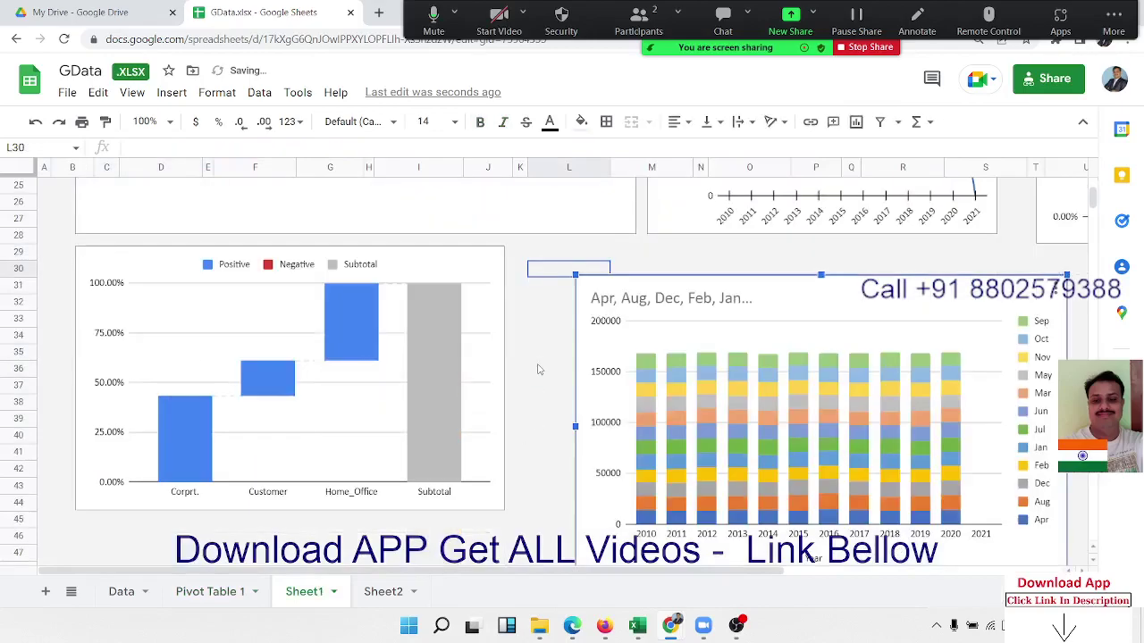
pyautogui.moveTo(600, 286); pyautogui.dragTo(542, 259)
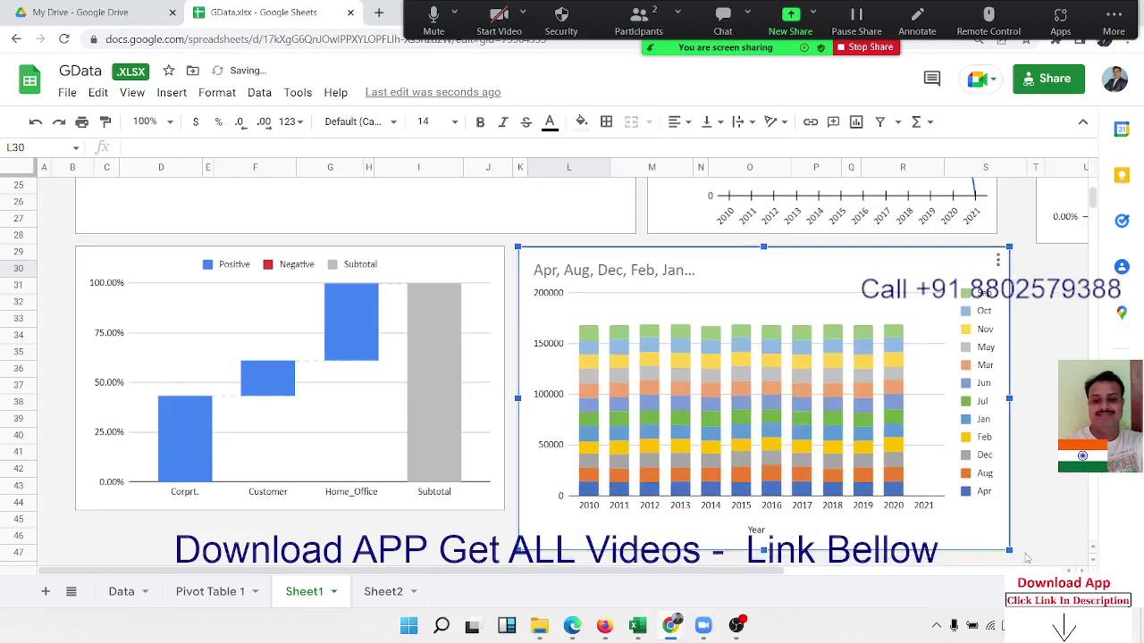
pyautogui.moveTo(1009, 551); pyautogui.dragTo(932, 494)
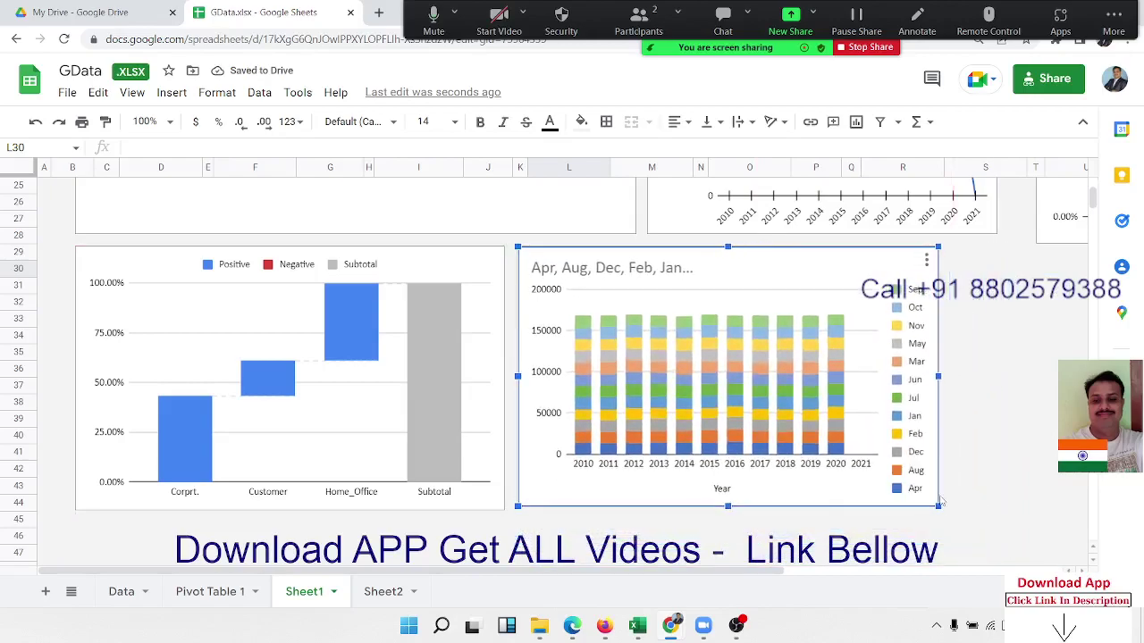
pyautogui.click(726, 541)
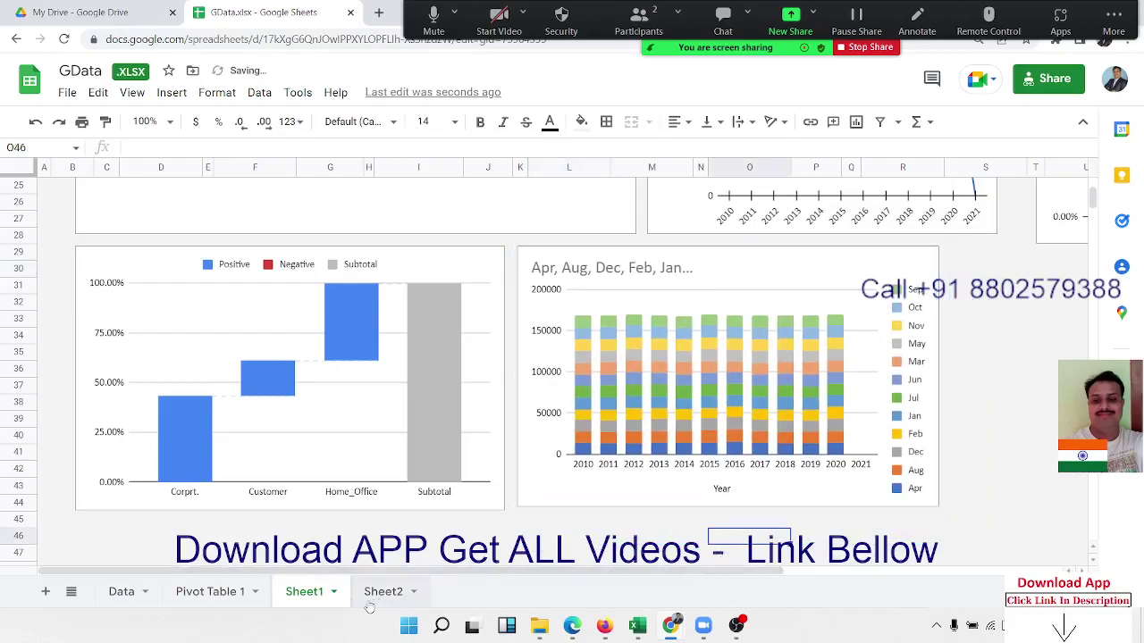
# Delete the stacked chart covering the Pivot Table 1 data and switch to the Excel dashboard.
pyautogui.click(211, 592)
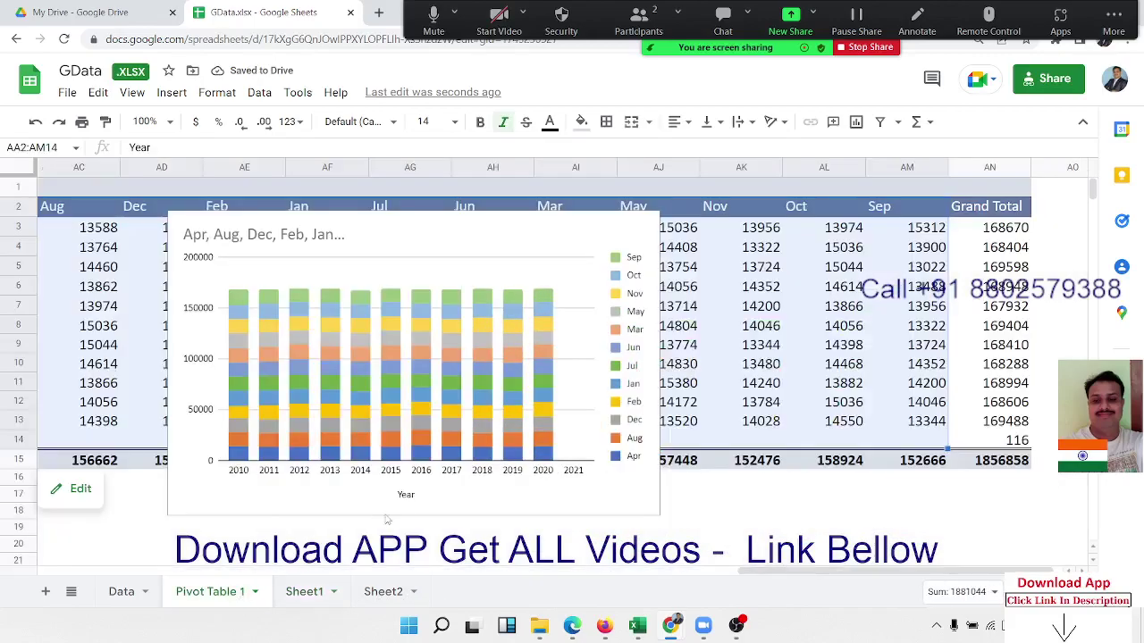
pyautogui.press('Delete')
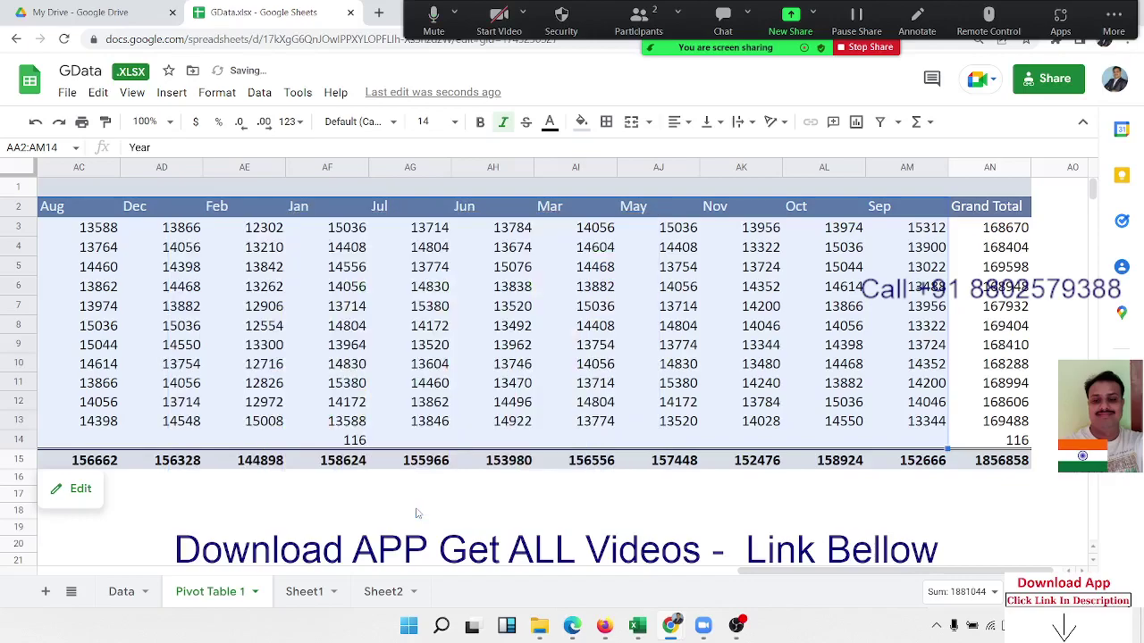
pyautogui.hotkey('alt', 'Tab')
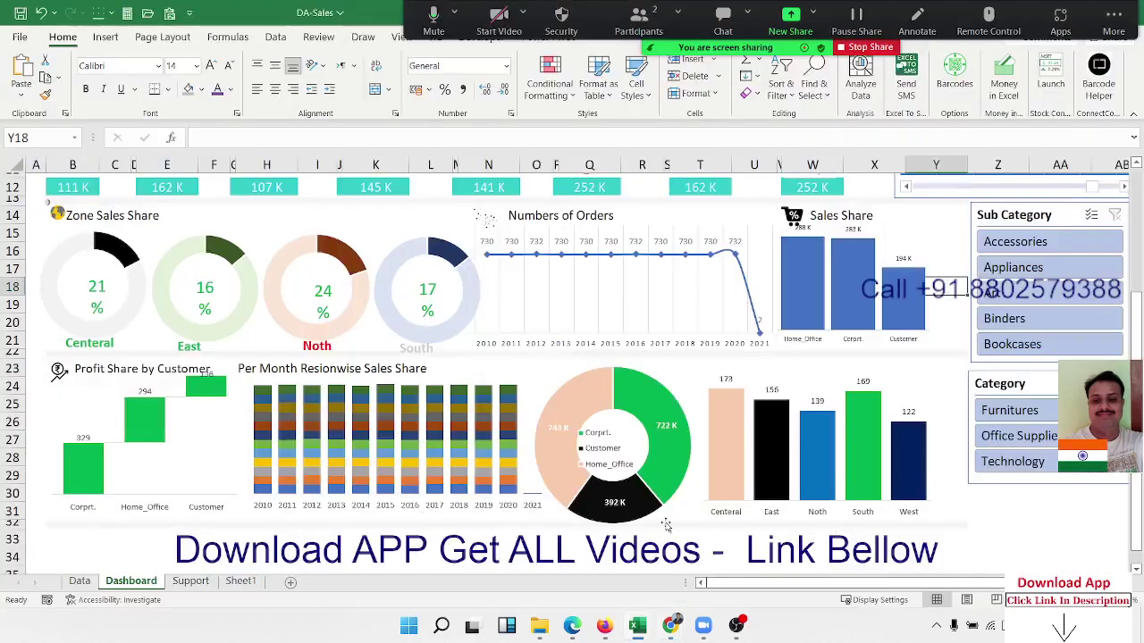
# Select the customer share donut chart on the Excel Dashboard, then view the raw Data sheet.
pyautogui.click(664, 525)
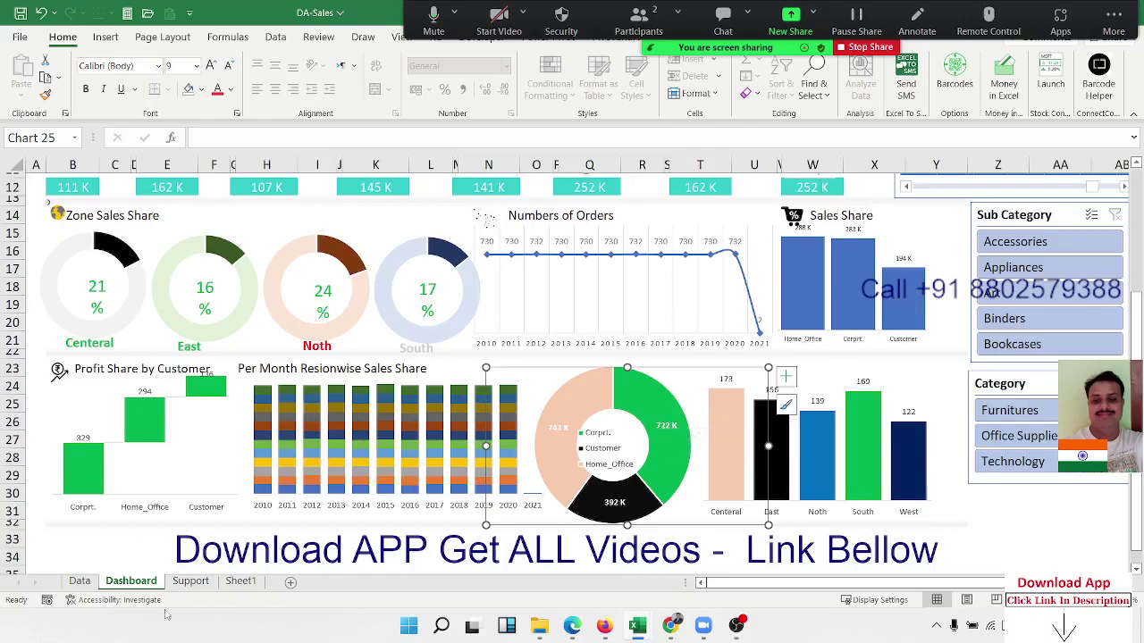
pyautogui.click(79, 582)
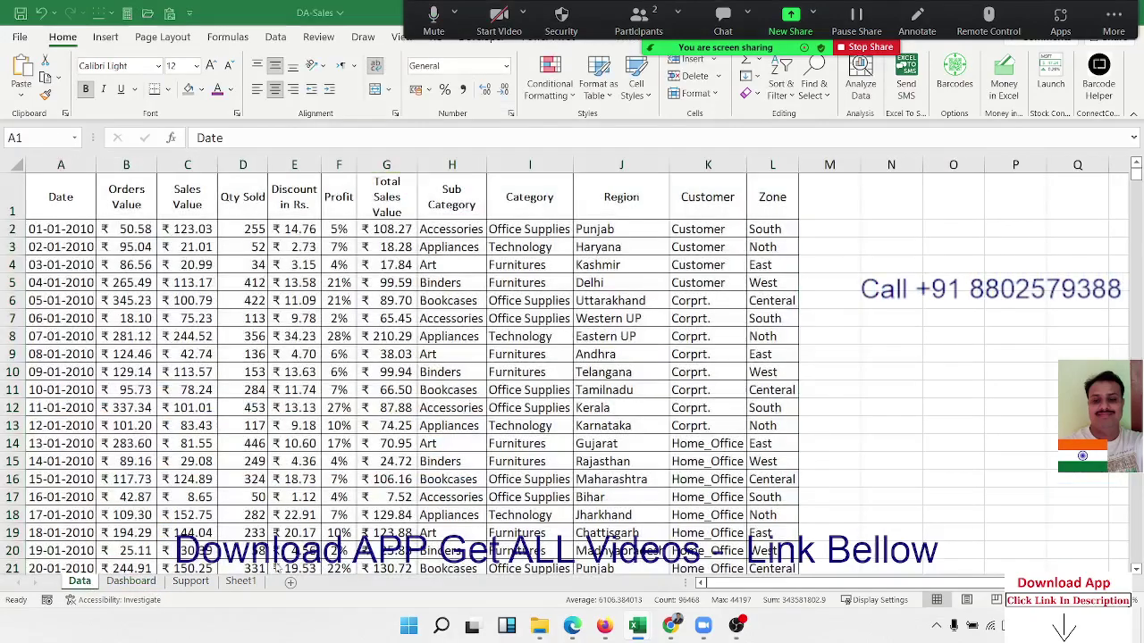
# Back in Google Sheets, copy the Sub Category pivot table I1:J7 and paste it at A8.
pyautogui.hotkey('alt', 'Tab')
pyautogui.click(374, 515)
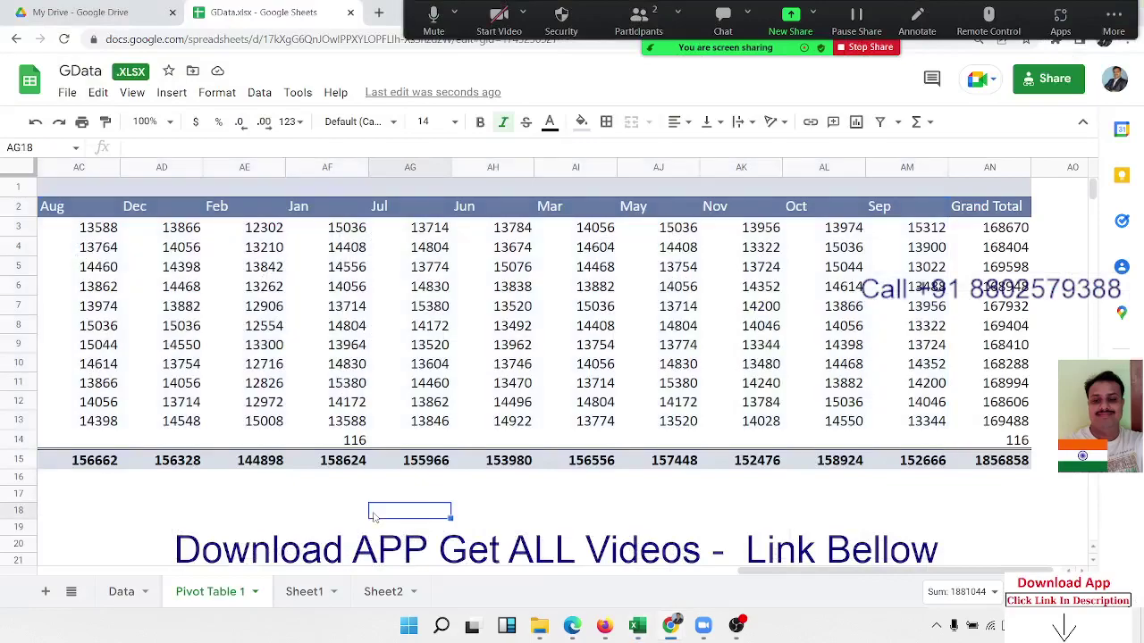
pyautogui.press('Home')
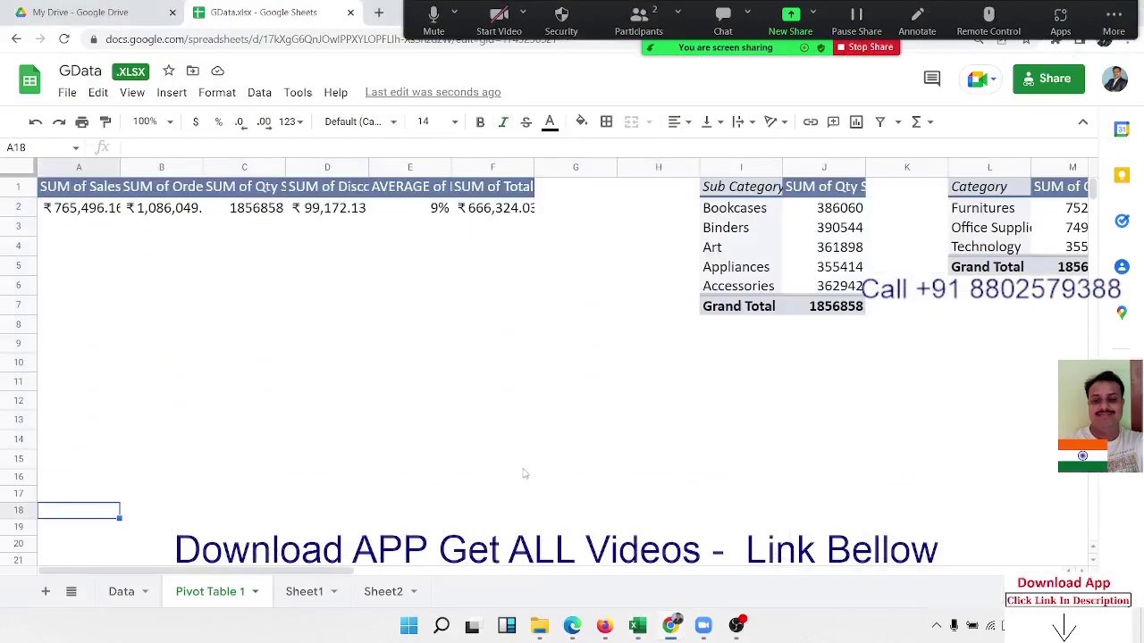
pyautogui.click(729, 234)
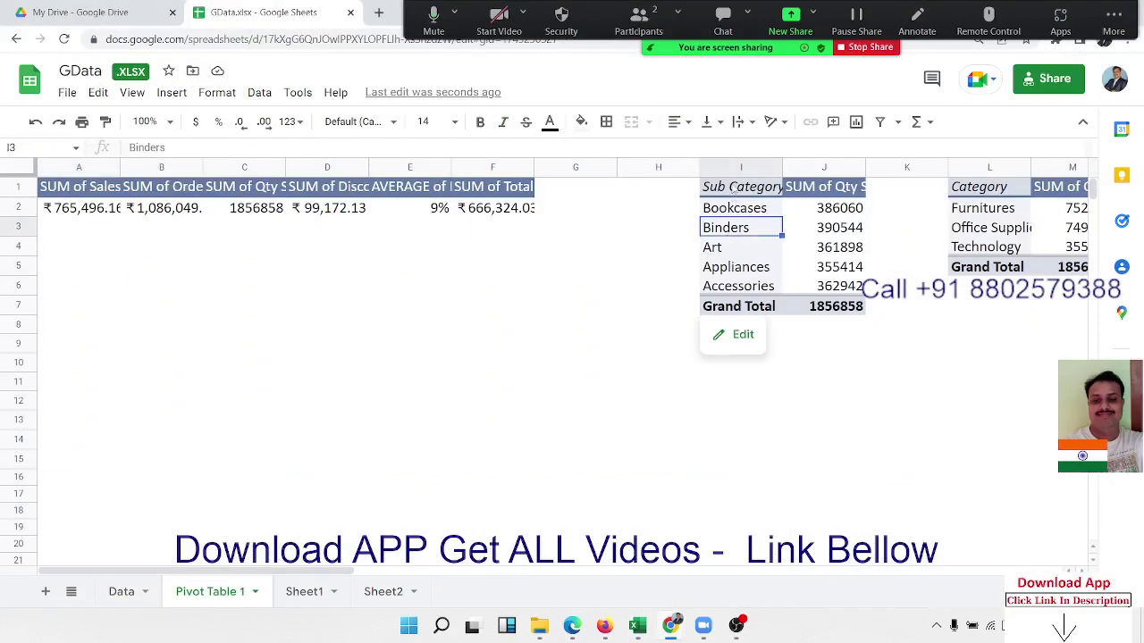
pyautogui.moveTo(733, 190); pyautogui.dragTo(835, 306)
pyautogui.hotkey('ctrl', 'c')
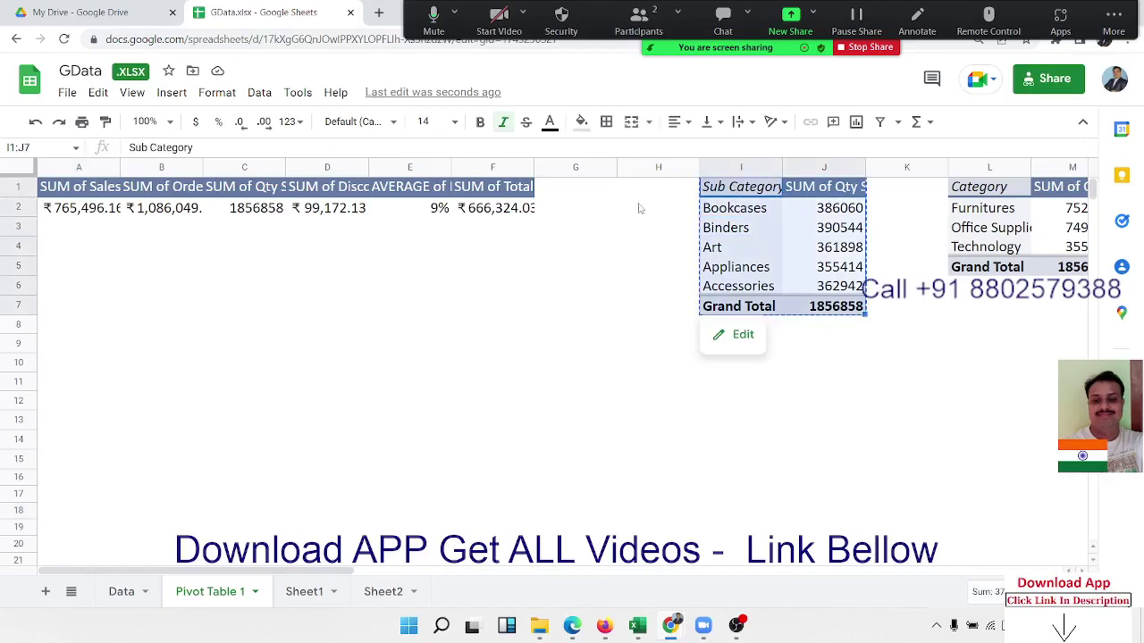
pyautogui.click(65, 327)
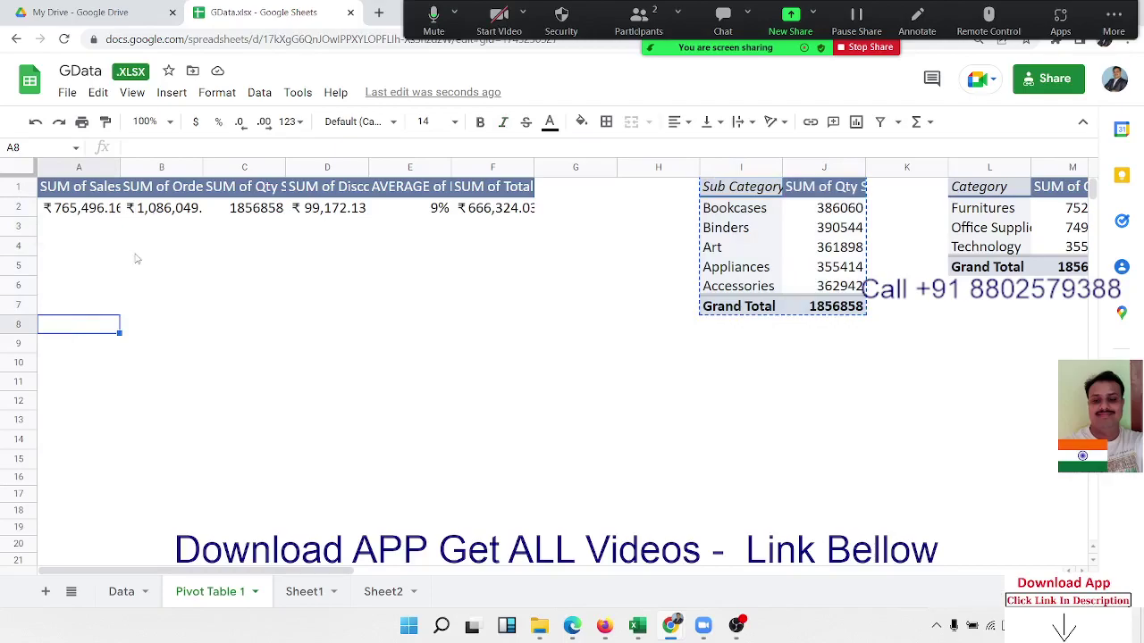
pyautogui.hotkey('ctrl', 'v')
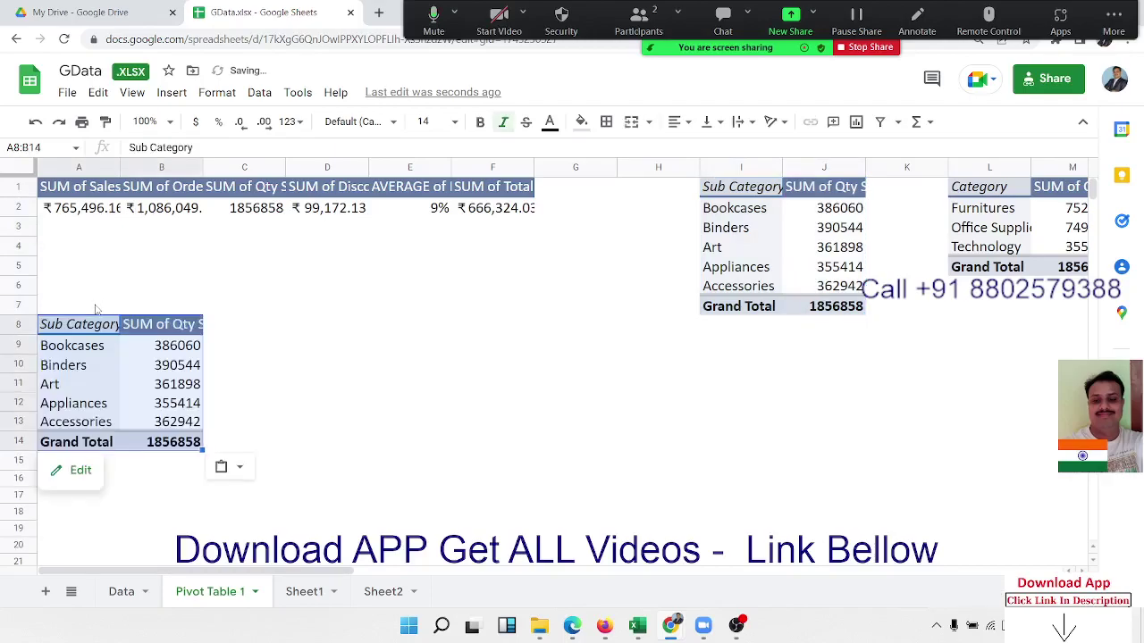
# Change the copied pivot to Customer rows with Qty Sold shown as % of grand total.
pyautogui.click(80, 472)
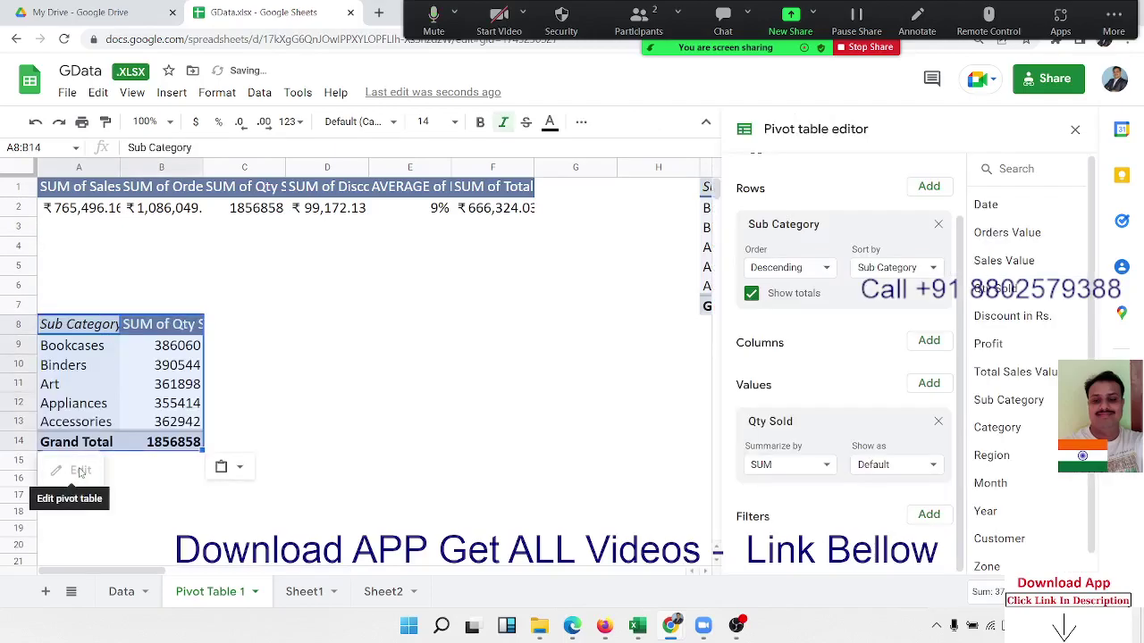
pyautogui.click(939, 224)
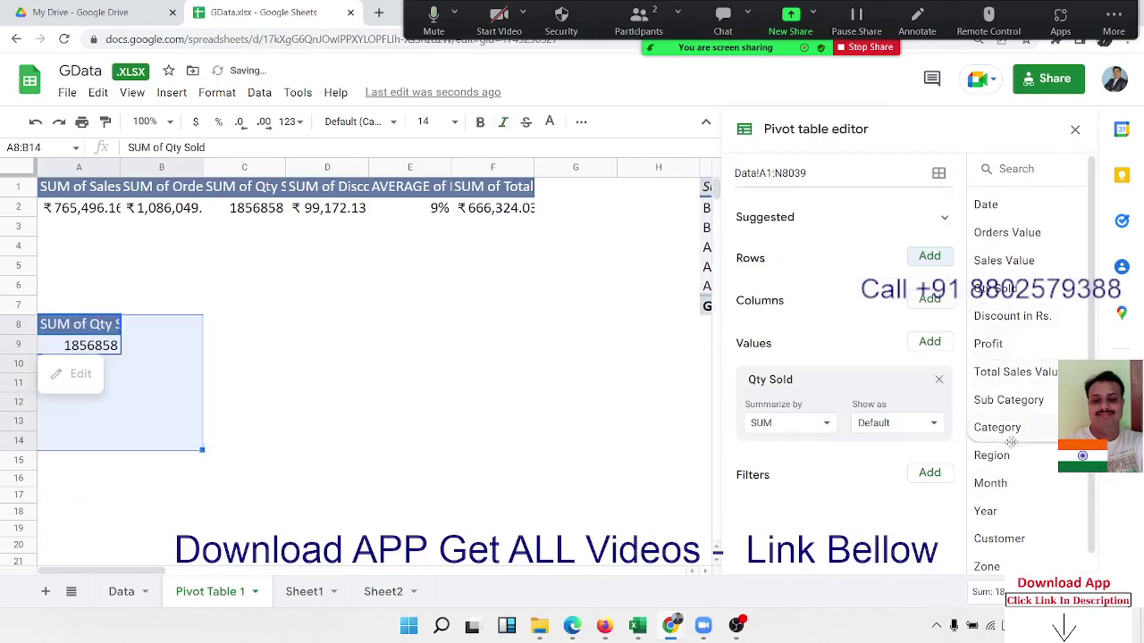
pyautogui.scroll(-1, 1010, 441)
pyautogui.moveTo(999, 519)
pyautogui.mouseDown()
pyautogui.moveTo(811, 230)
pyautogui.moveTo(809, 319)
pyautogui.mouseUp()
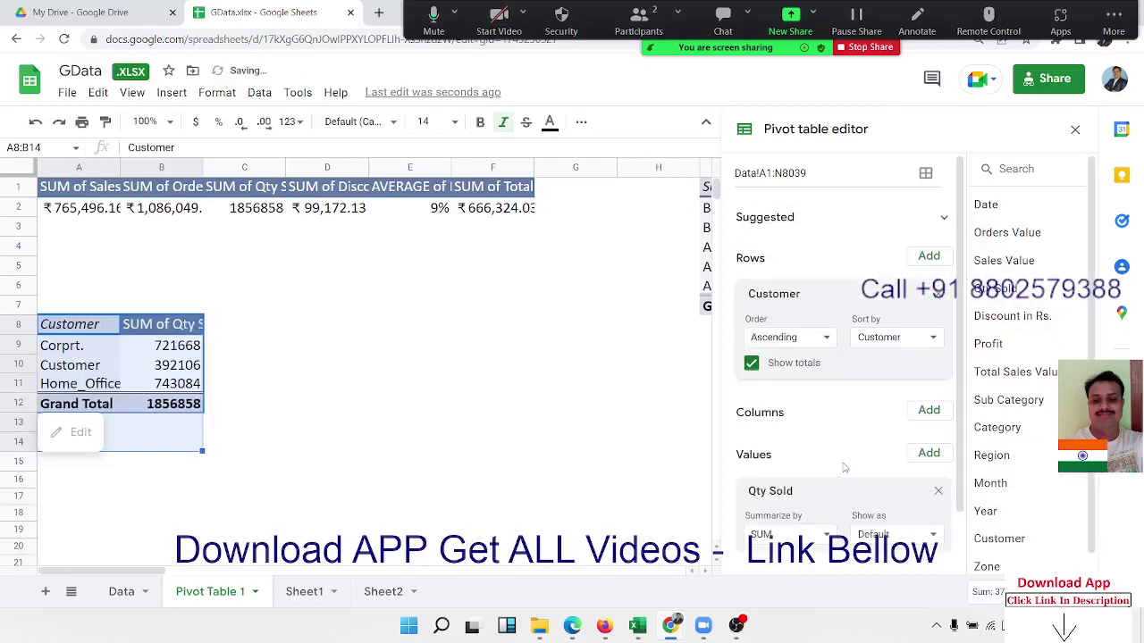
pyautogui.click(176, 376)
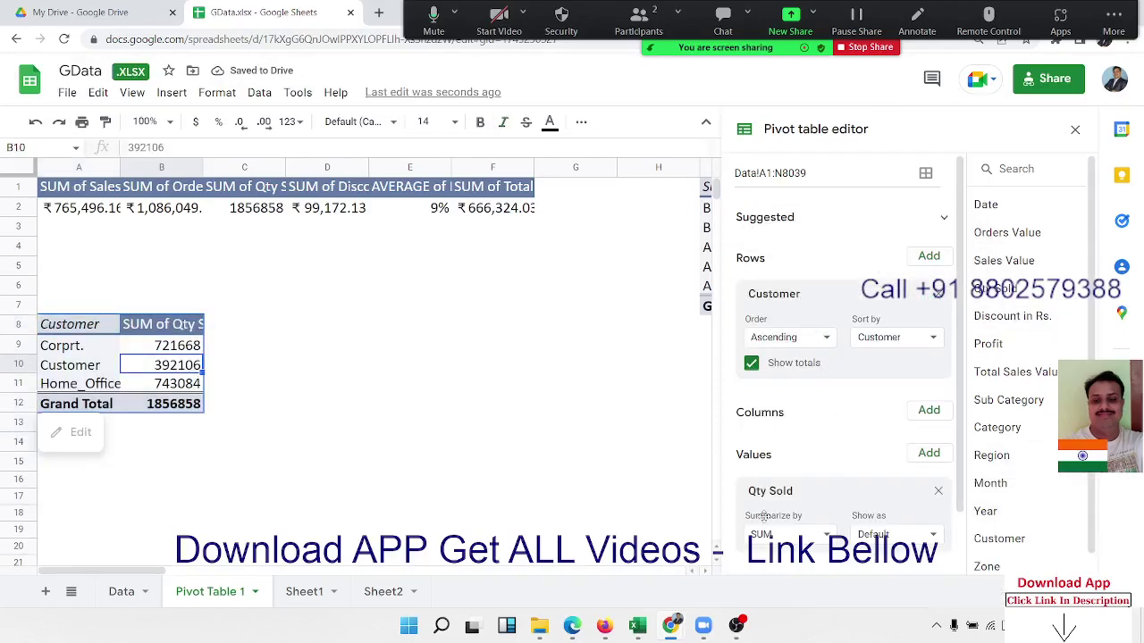
pyautogui.click(859, 536)
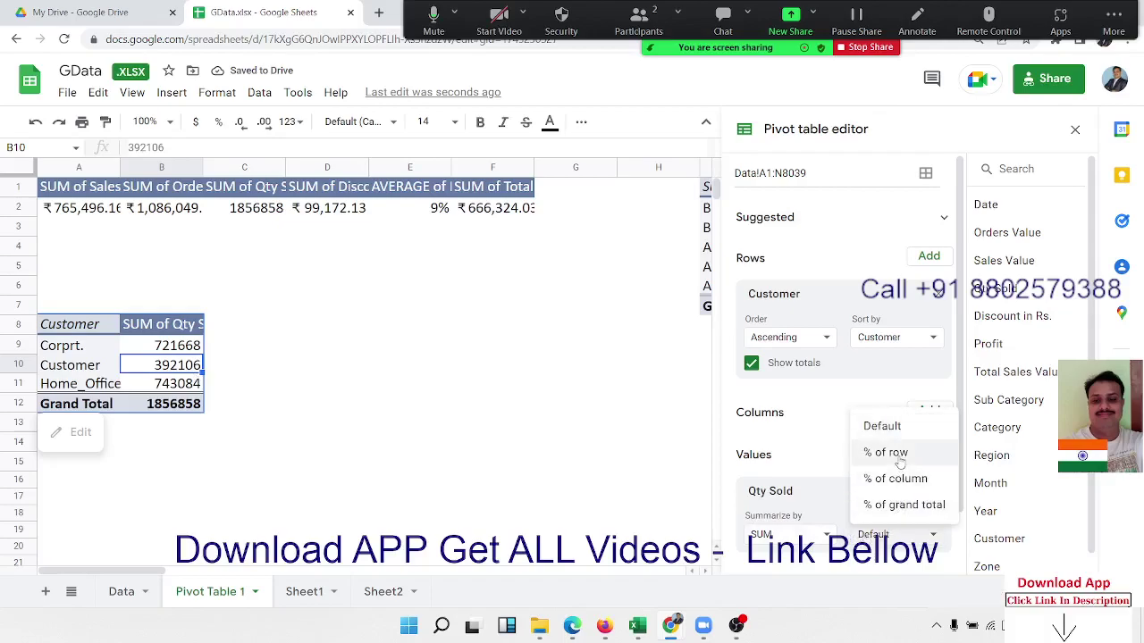
pyautogui.click(902, 504)
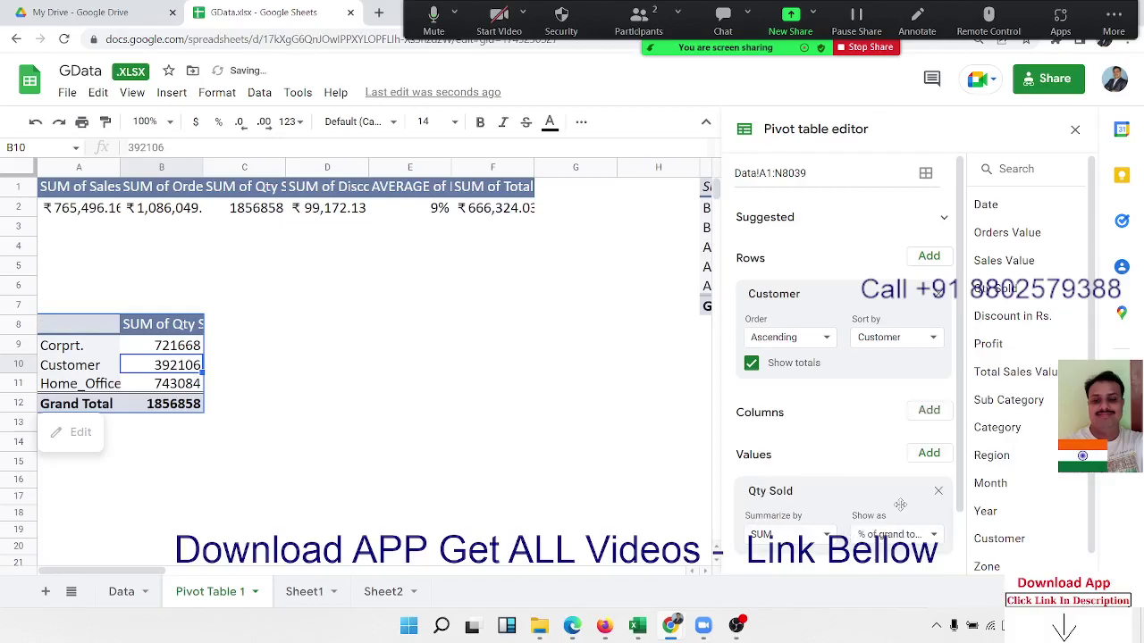
# Select the customer labels and percentages in A9:B11.
pyautogui.click(89, 354)
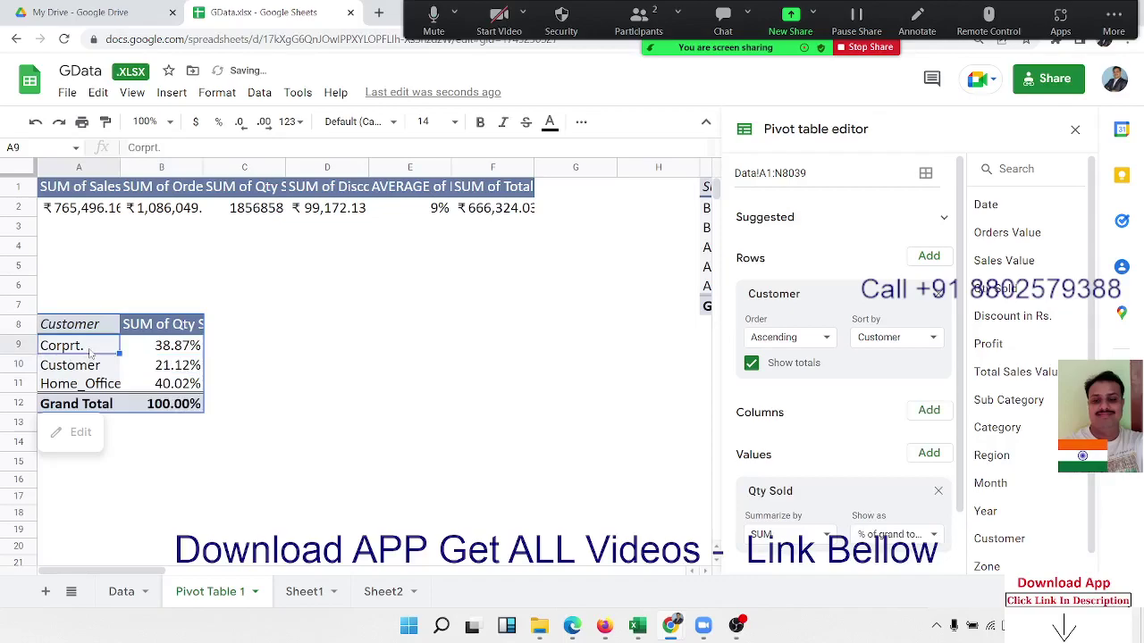
pyautogui.hotkey('shift', 'Right')
pyautogui.hotkey('shift', 'Down')
pyautogui.hotkey('shift', 'Down')
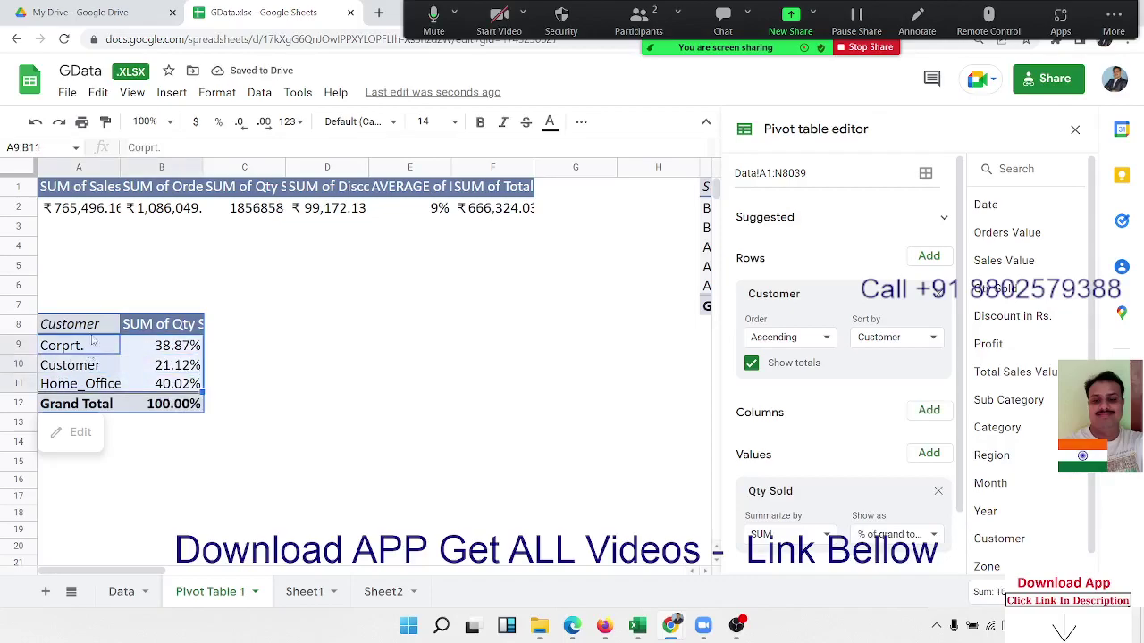
pyautogui.click(163, 95)
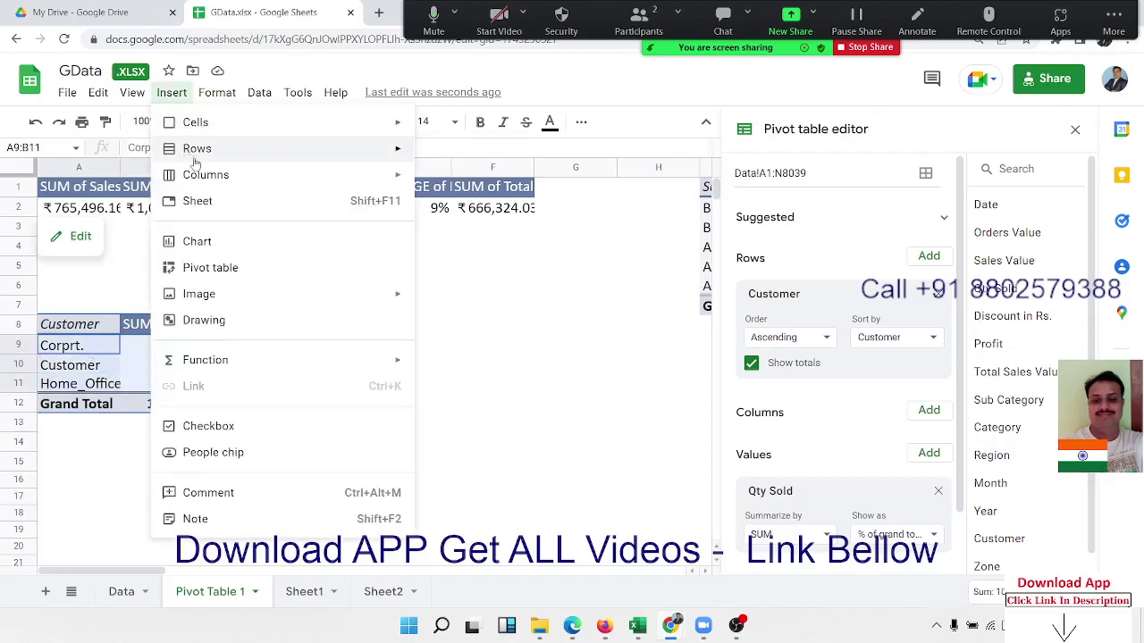
# Chart the customer percentages as a pie: Corprt. 38.9%, Customer 21.1%, Home_Office 40.0%.
pyautogui.click(211, 242)
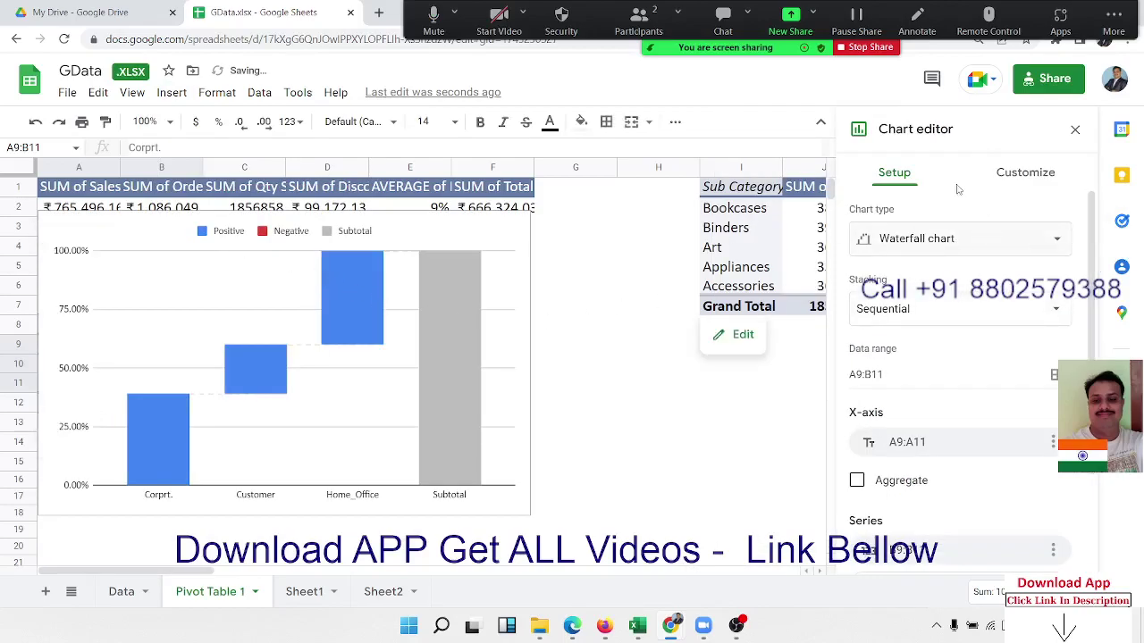
pyautogui.click(929, 239)
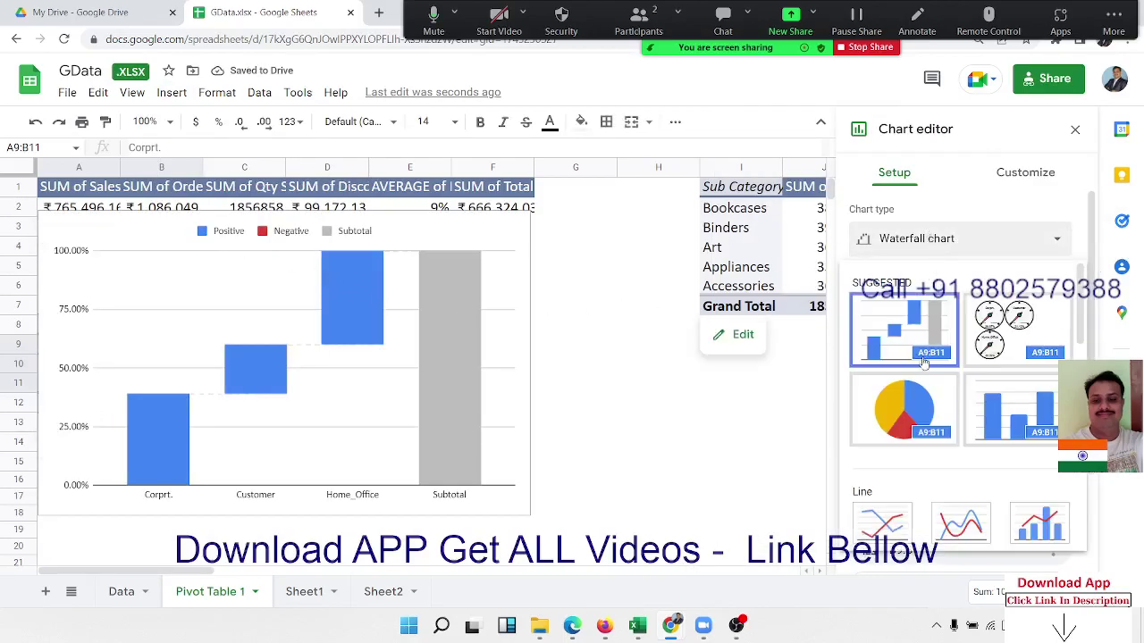
pyautogui.click(918, 400)
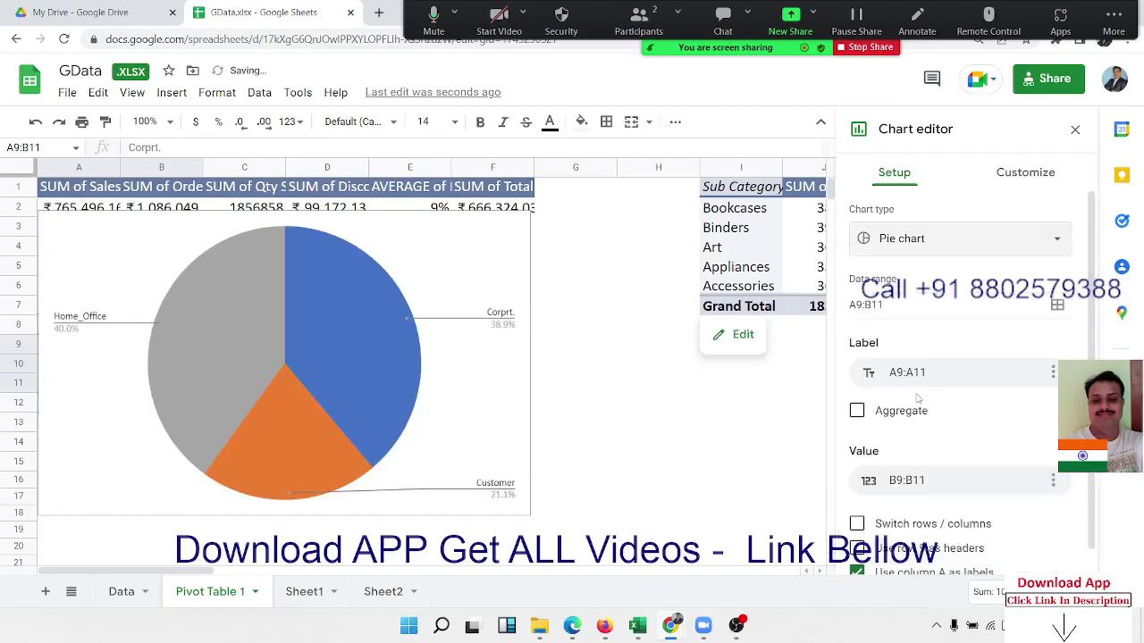
pyautogui.click(479, 356)
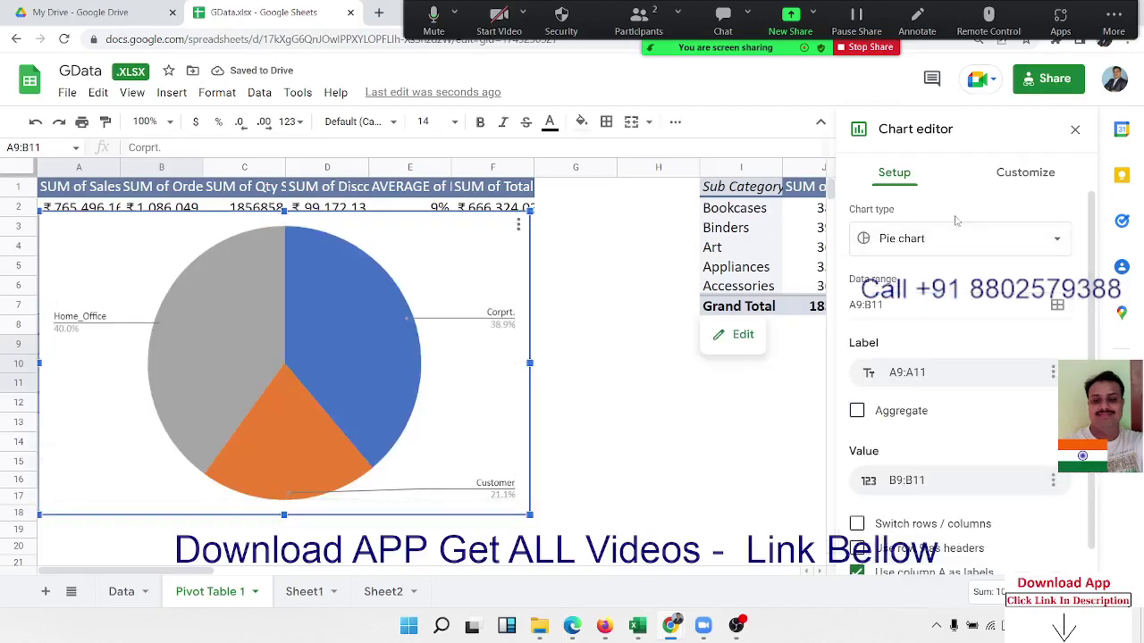
pyautogui.click(1009, 186)
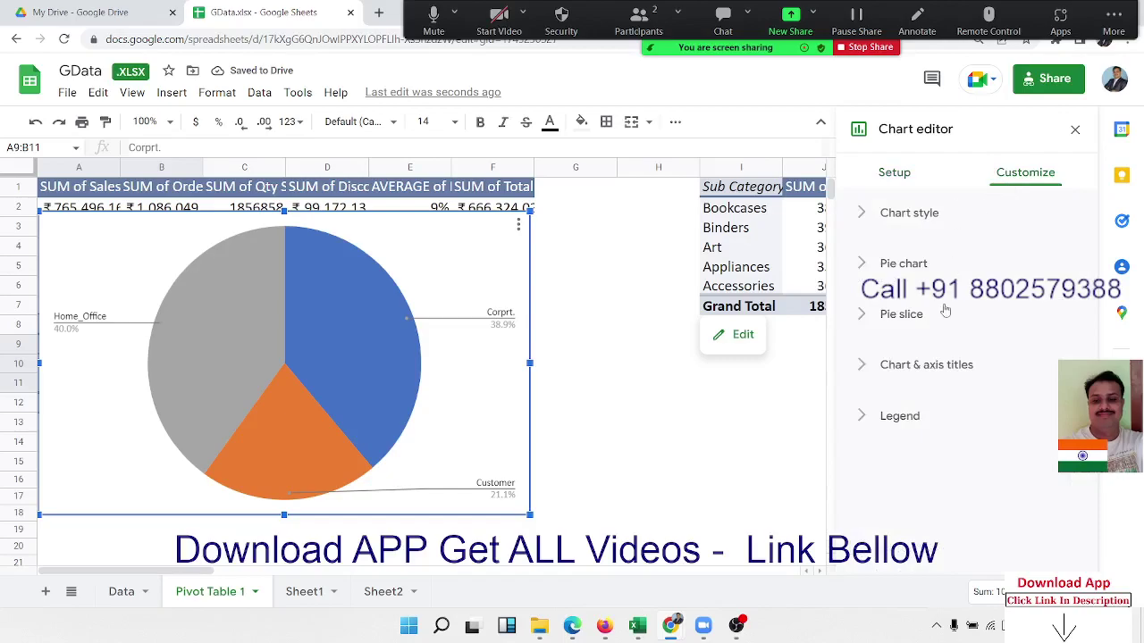
pyautogui.click(499, 419)
pyautogui.click(516, 425)
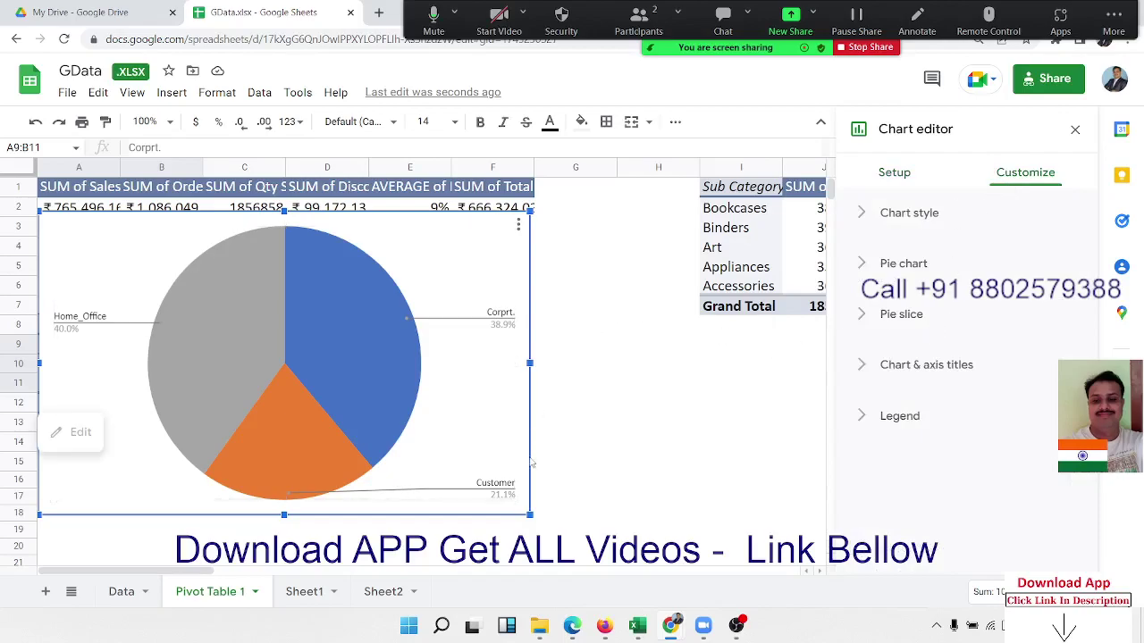
pyautogui.press('Escape')
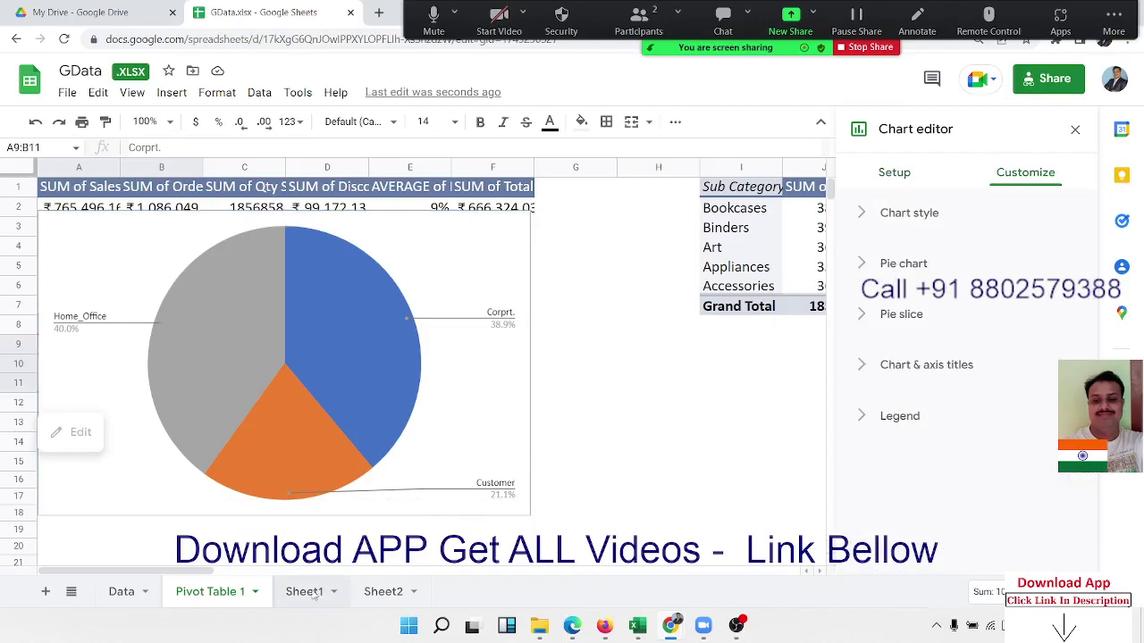
# Paste the pie chart at S30 on Sheet1, place it beside the column chart and enlarge it.
pyautogui.click(304, 592)
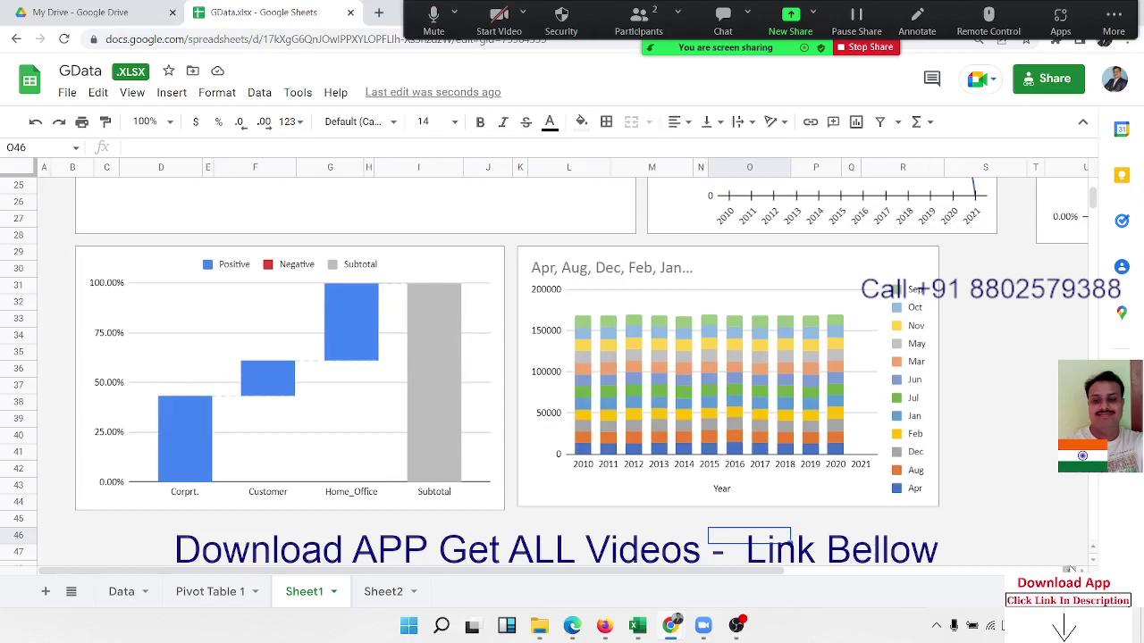
pyautogui.hscroll(5, 1017, 557)
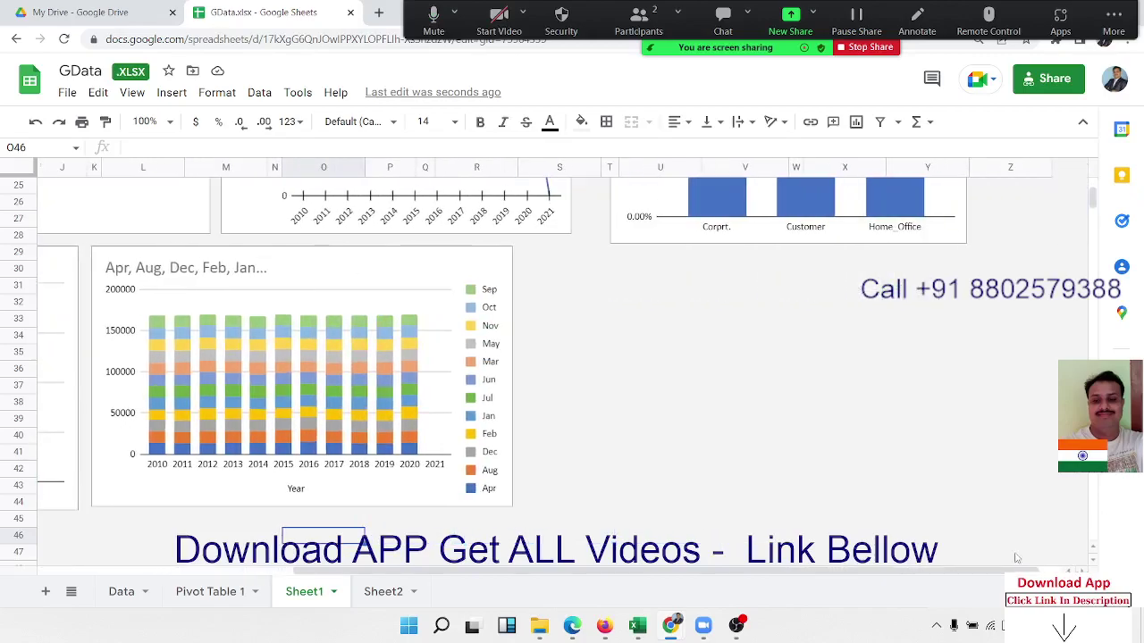
pyautogui.click(566, 270)
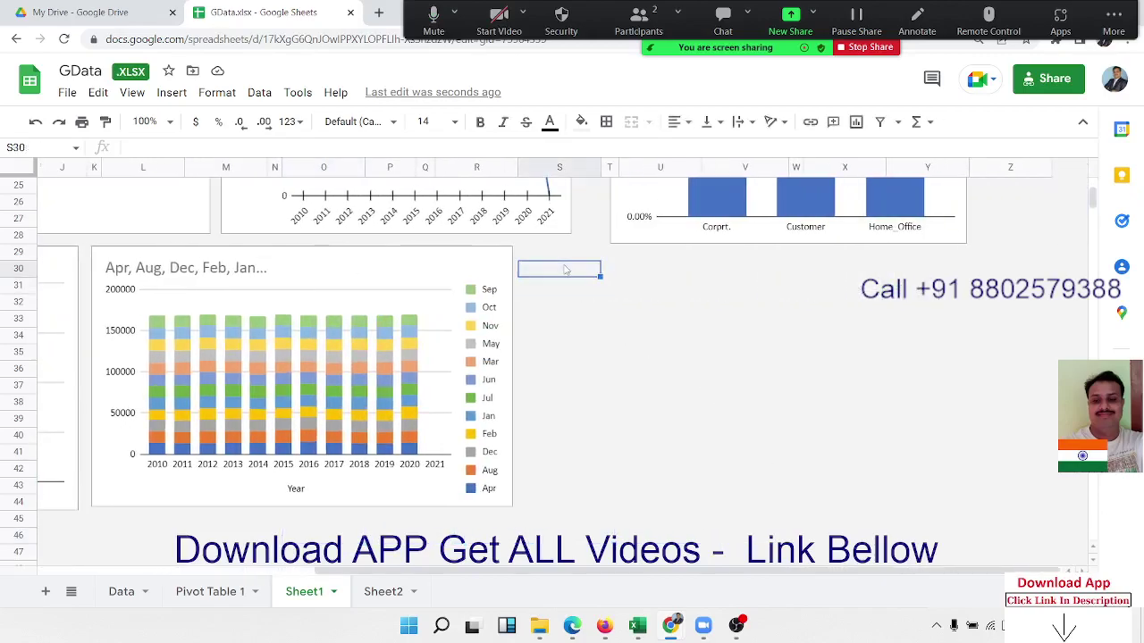
pyautogui.hotkey('ctrl', 'v')
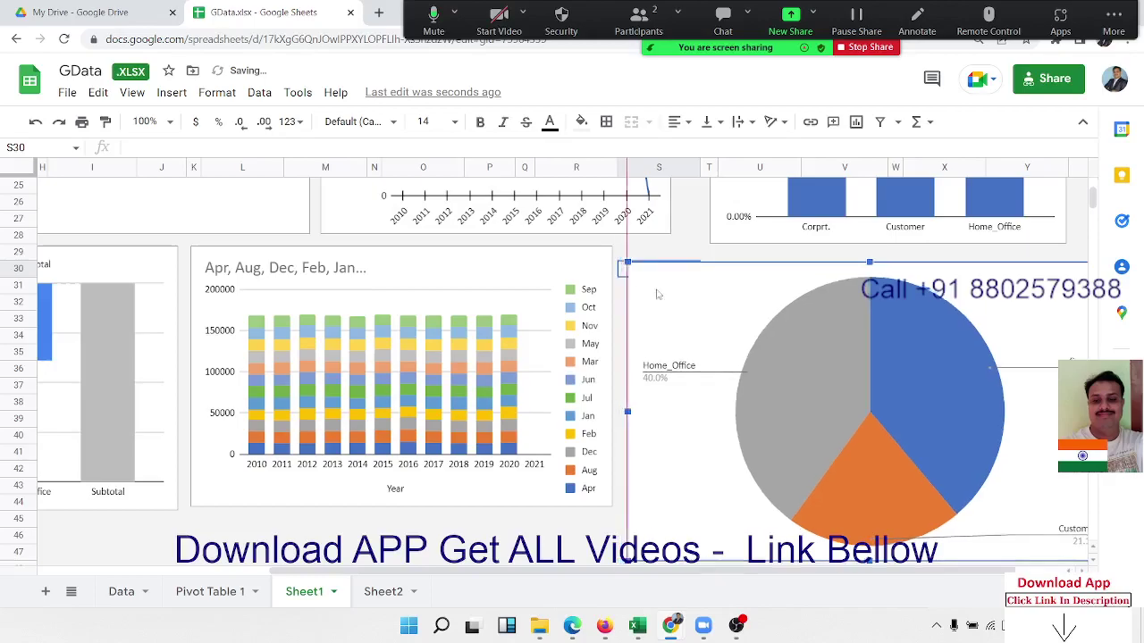
pyautogui.moveTo(643, 270)
pyautogui.mouseDown()
pyautogui.moveTo(815, 378)
pyautogui.moveTo(642, 254)
pyautogui.mouseUp()
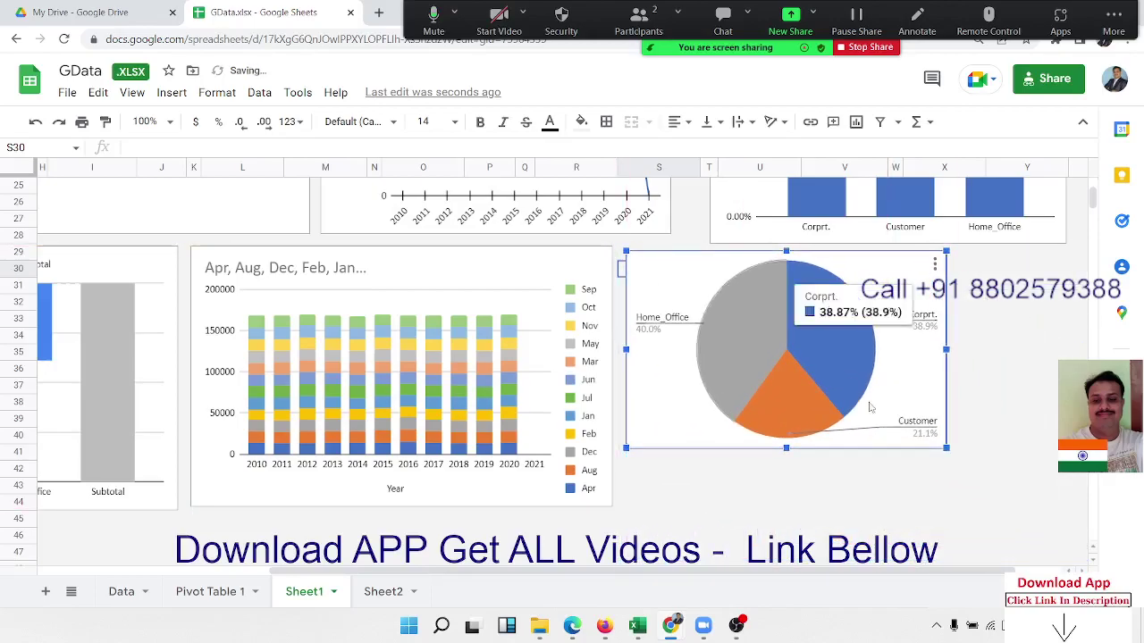
pyautogui.moveTo(948, 450); pyautogui.dragTo(1028, 499)
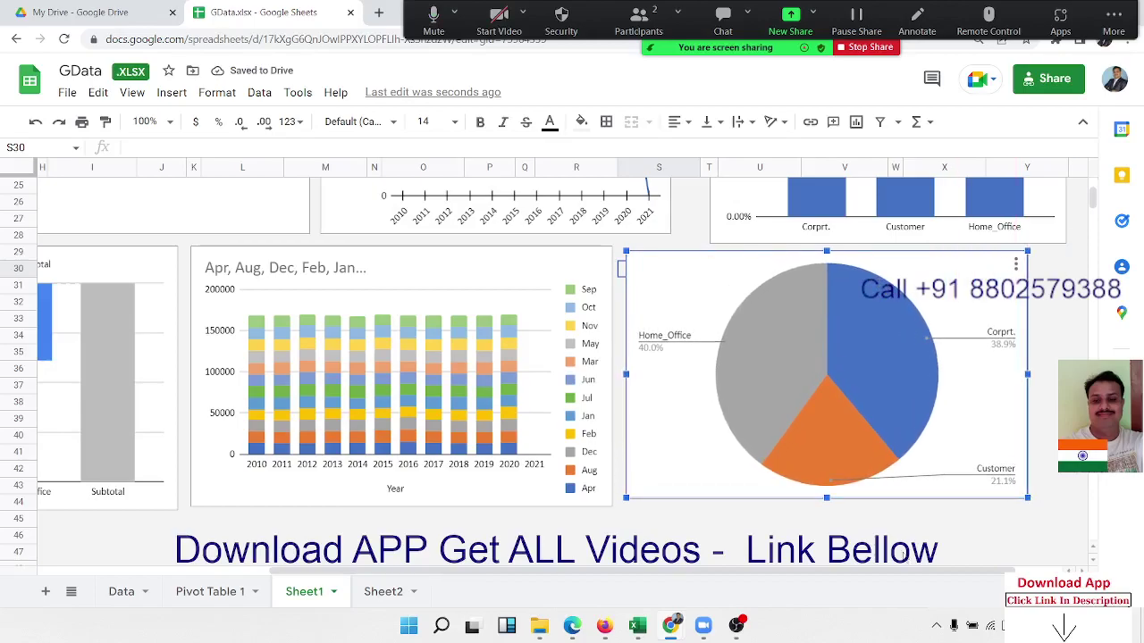
pyautogui.click(784, 568)
pyautogui.scroll(3, 596, 531)
pyautogui.scroll(5, 596, 531)
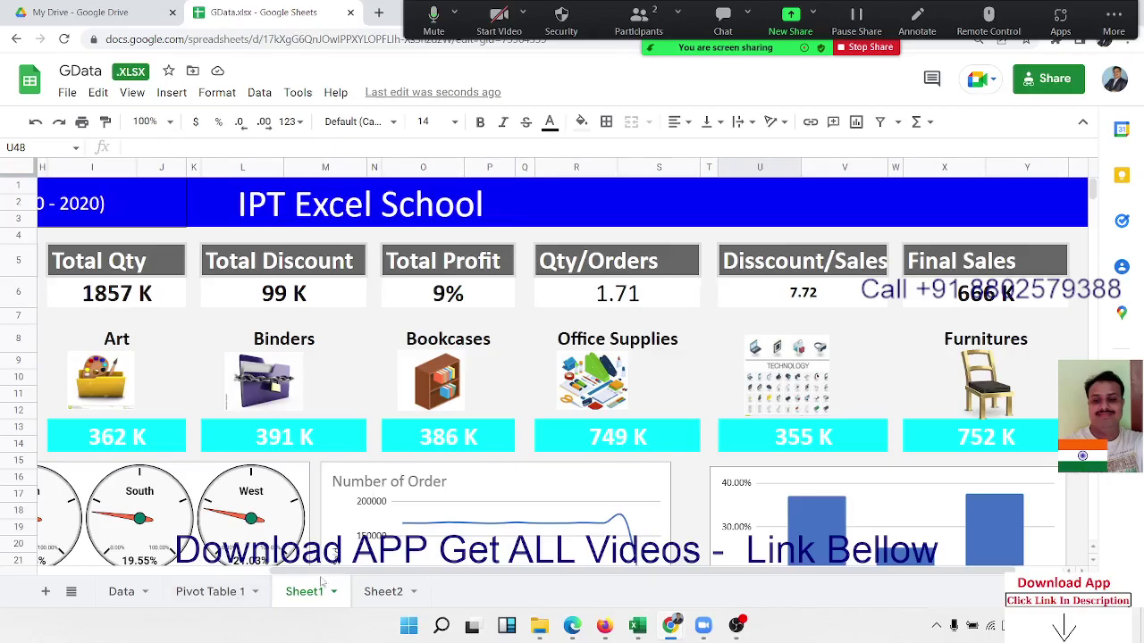
pyautogui.hotkey('alt', 'Tab')
# Look over Excel's Support, Sheet1 and Dashboard sheets, then return to Google Sheets.
pyautogui.click(191, 582)
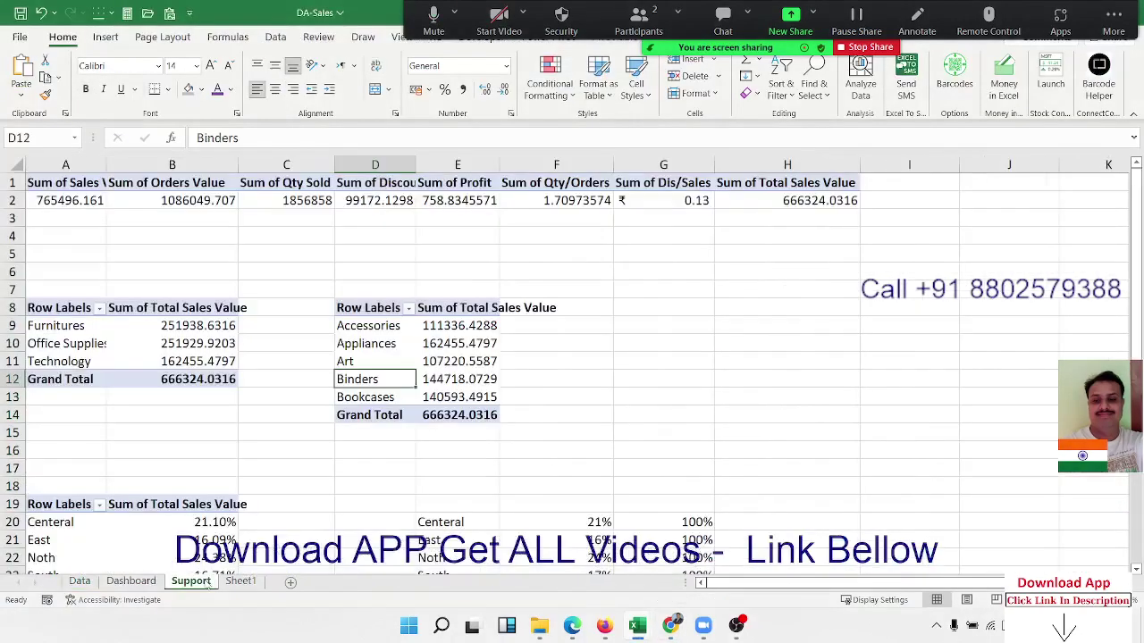
pyautogui.click(234, 582)
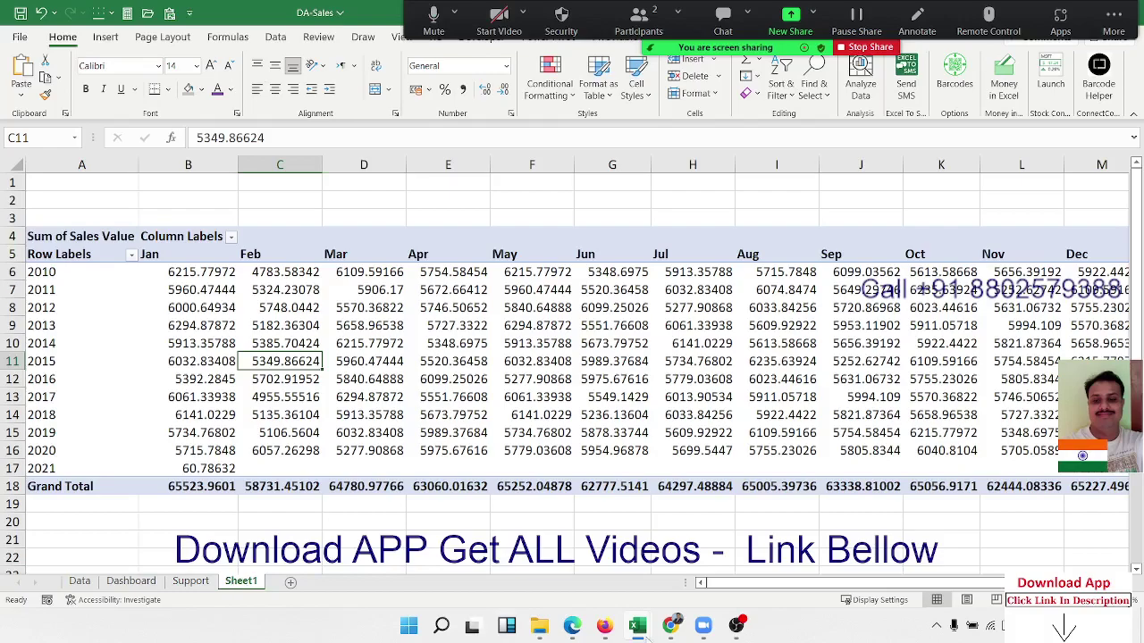
pyautogui.click(141, 582)
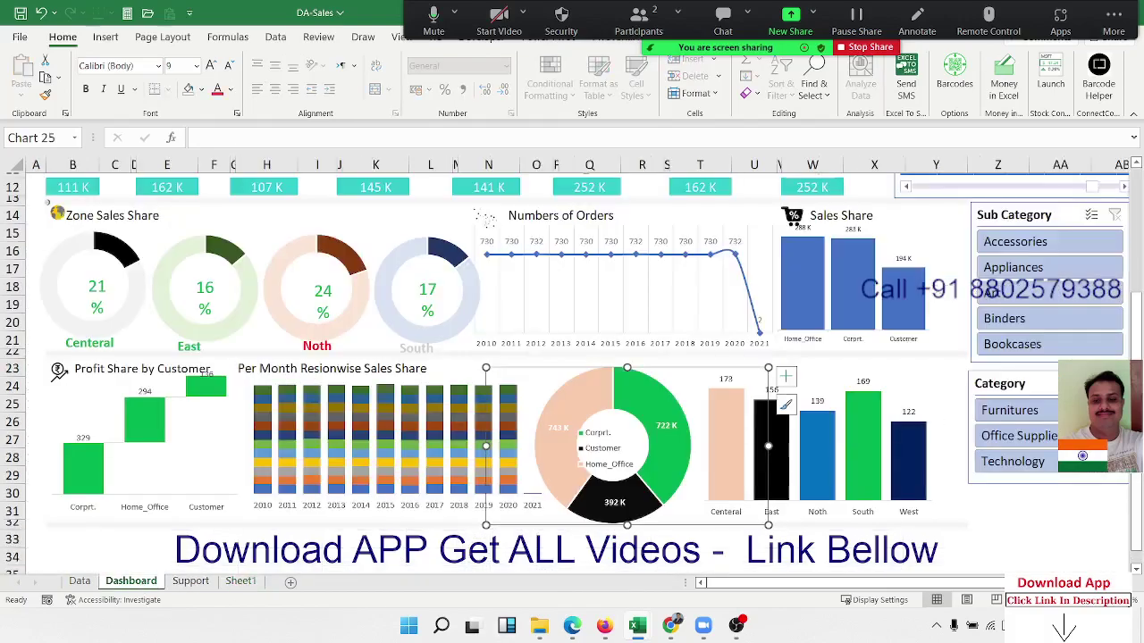
pyautogui.scroll(4, 968, 306)
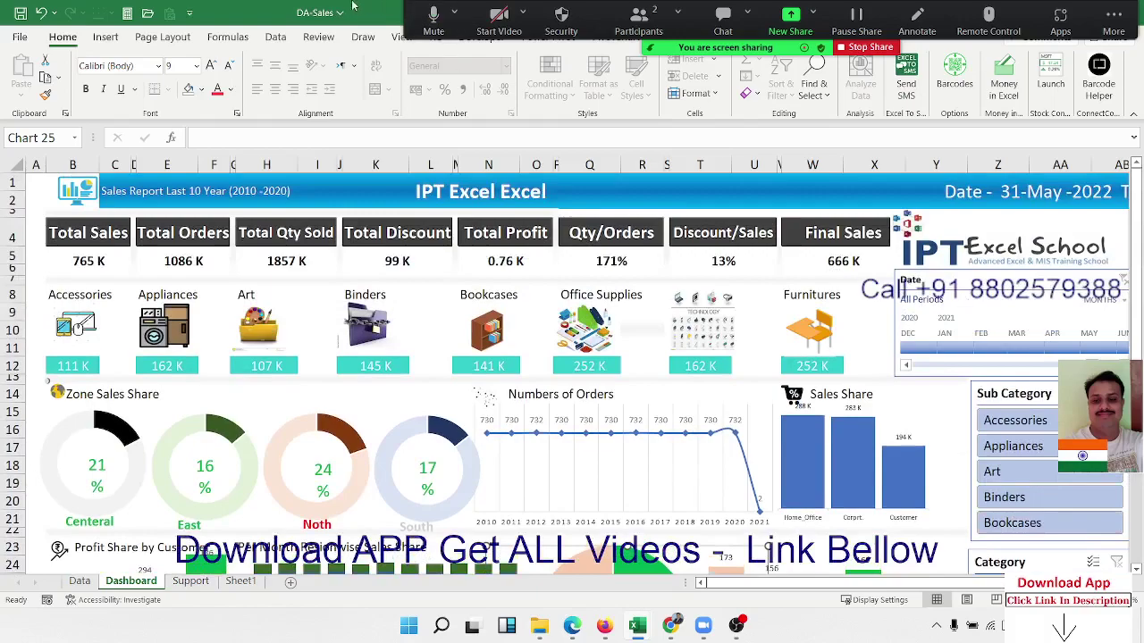
pyautogui.hotkey('alt', 'Tab')
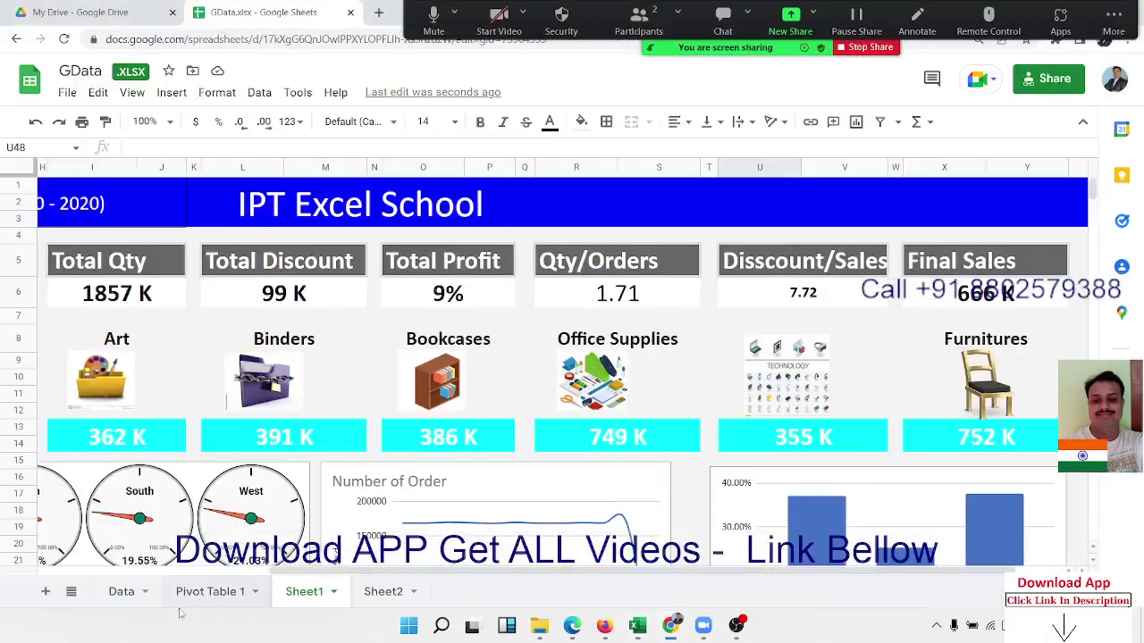
# Delete the pie chart from Pivot Table 1 and select the top totals pivot at A1.
pyautogui.click(185, 594)
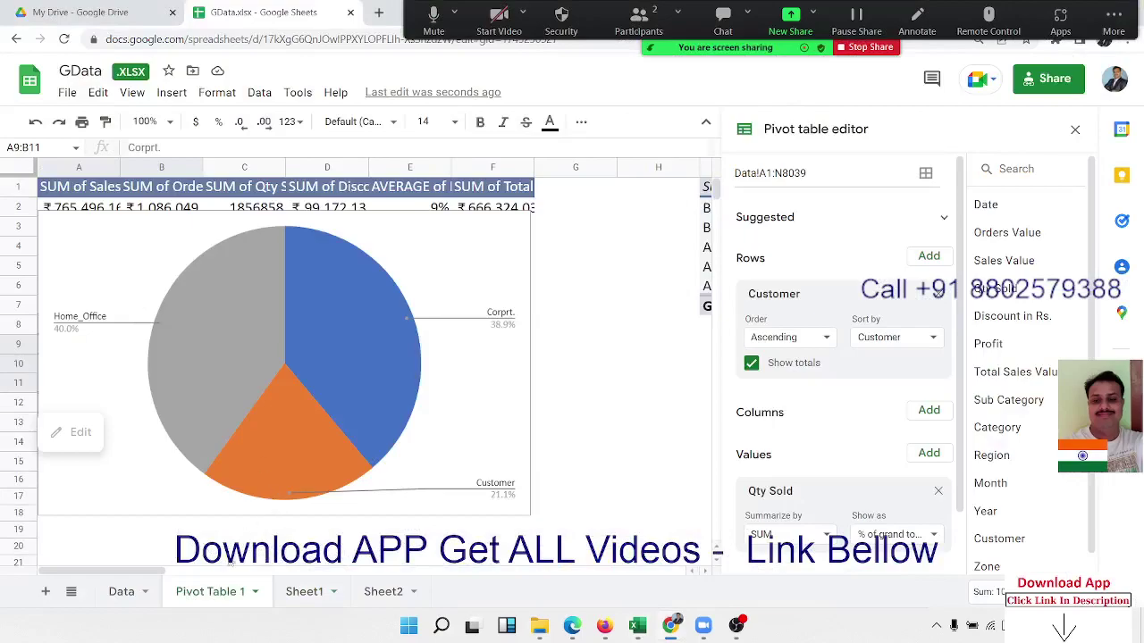
pyautogui.click(315, 599)
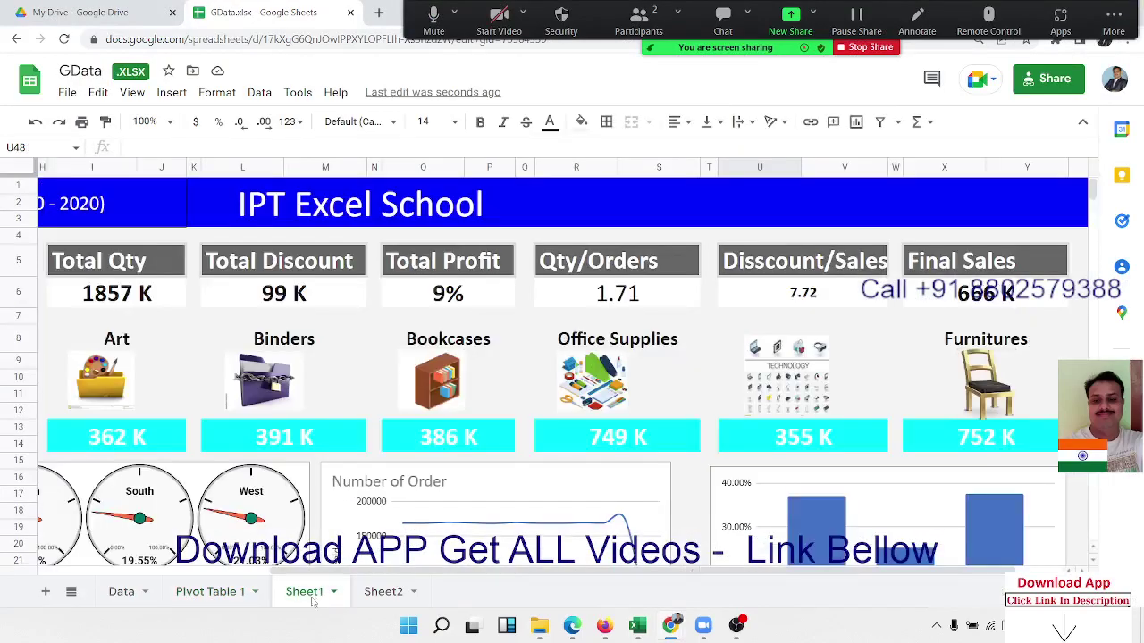
pyautogui.click(223, 595)
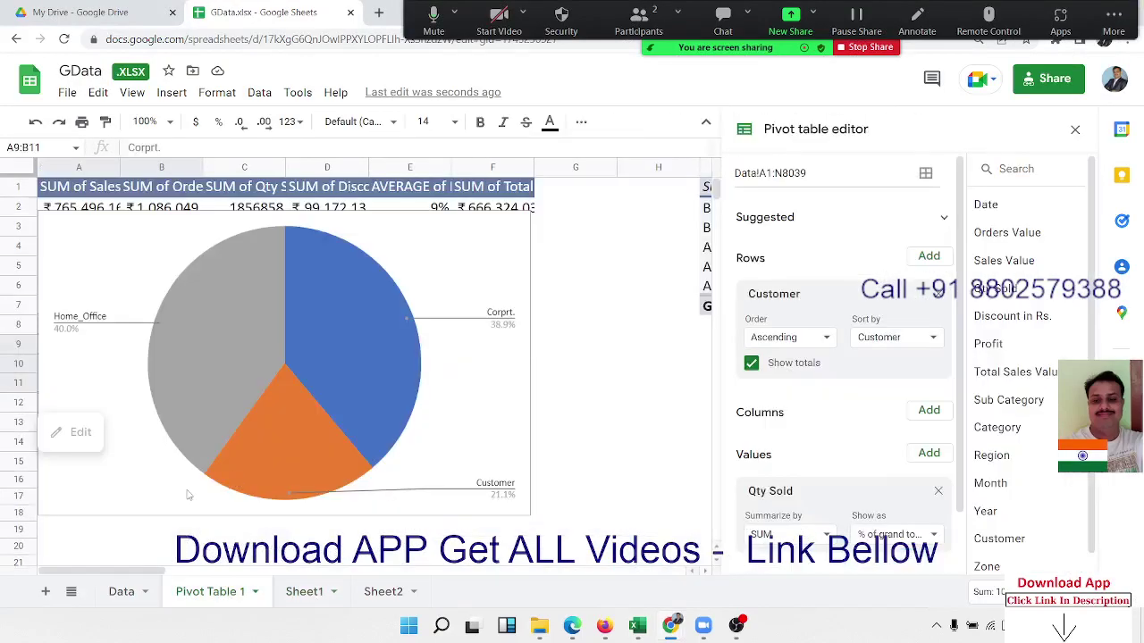
pyautogui.click(188, 494)
pyautogui.press('Delete')
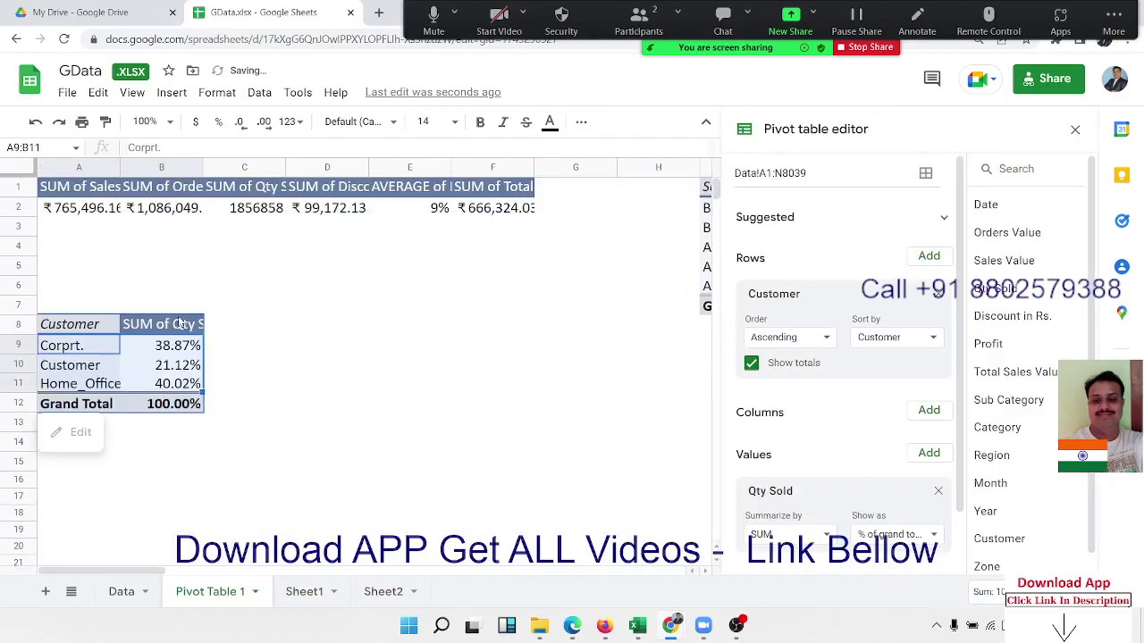
pyautogui.click(69, 195)
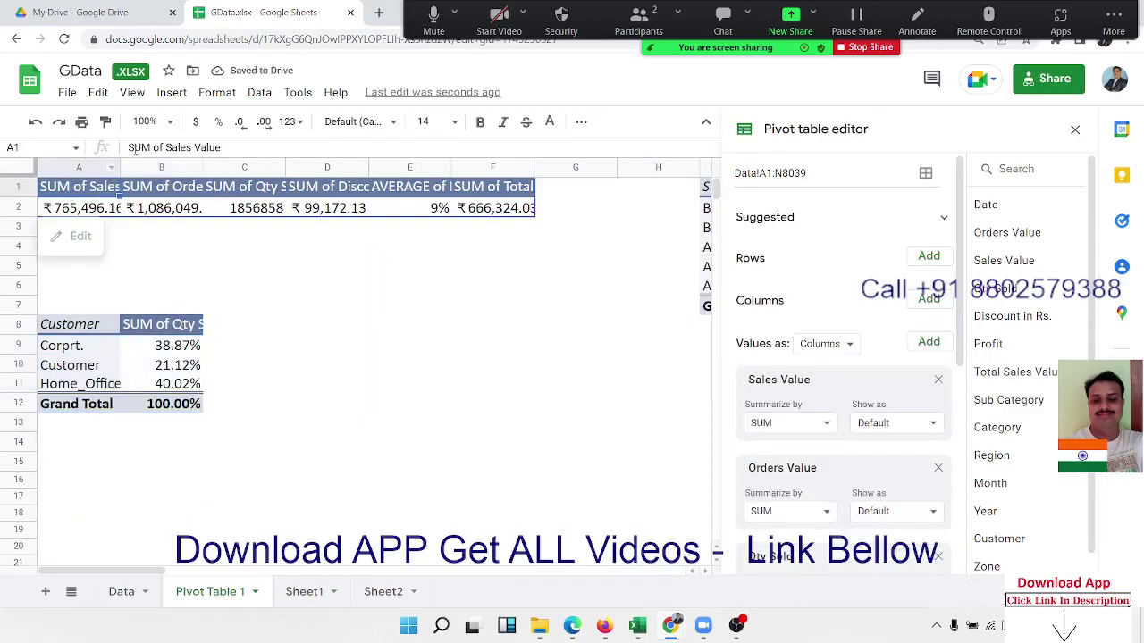
pyautogui.click(182, 100)
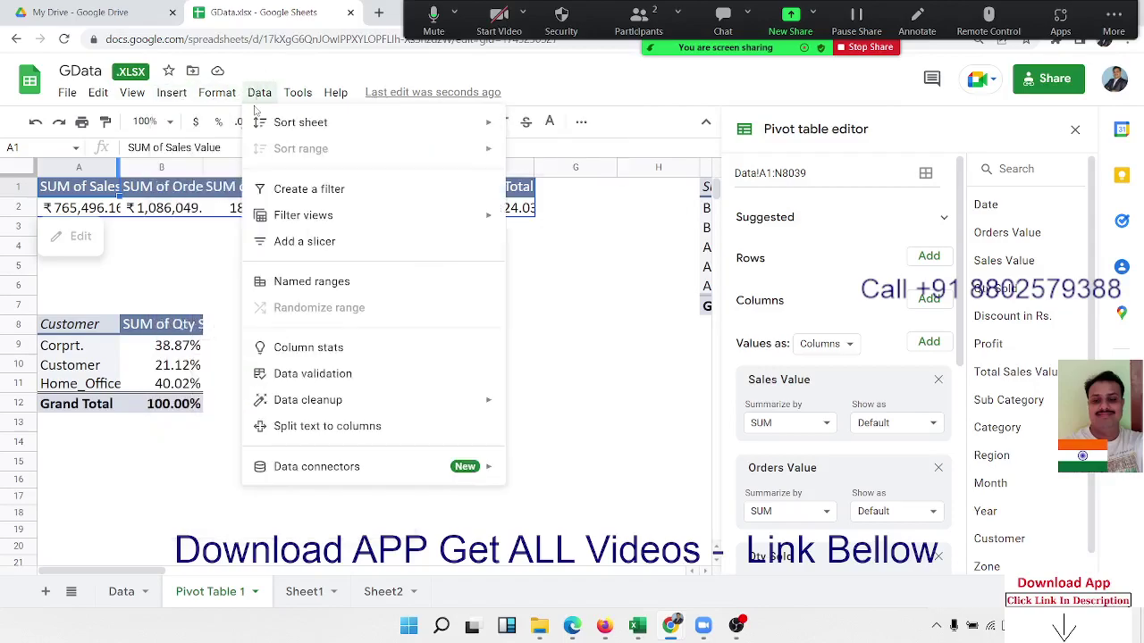
# Add a slicer beside the customer pivot table and set it to filter by Year.
pyautogui.click(304, 241)
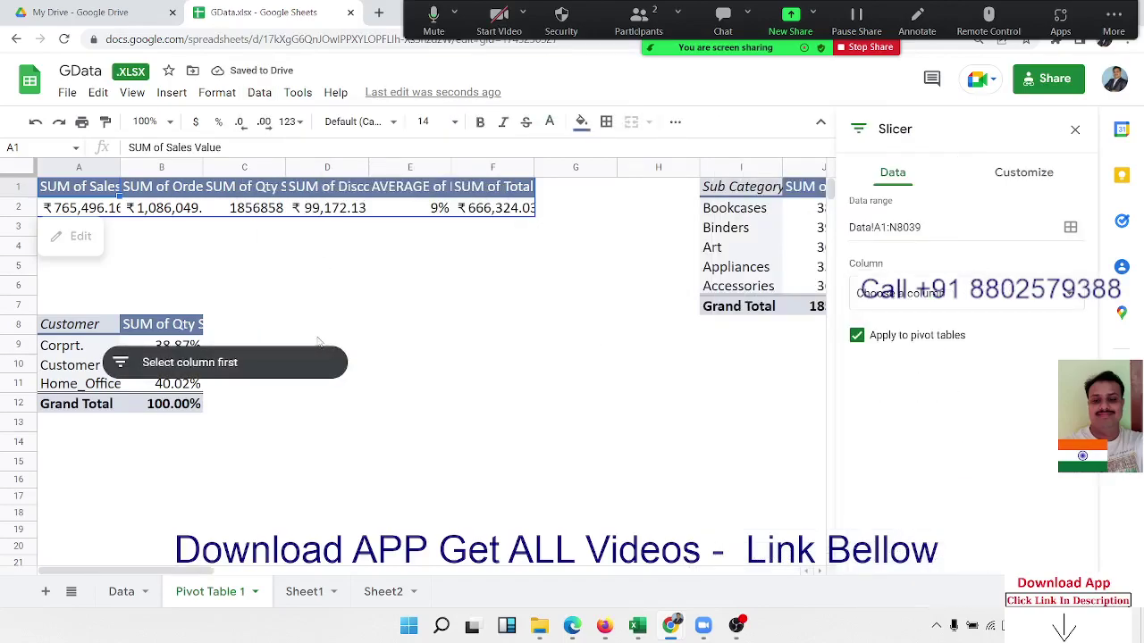
pyautogui.click(272, 357)
pyautogui.moveTo(271, 358); pyautogui.dragTo(489, 345)
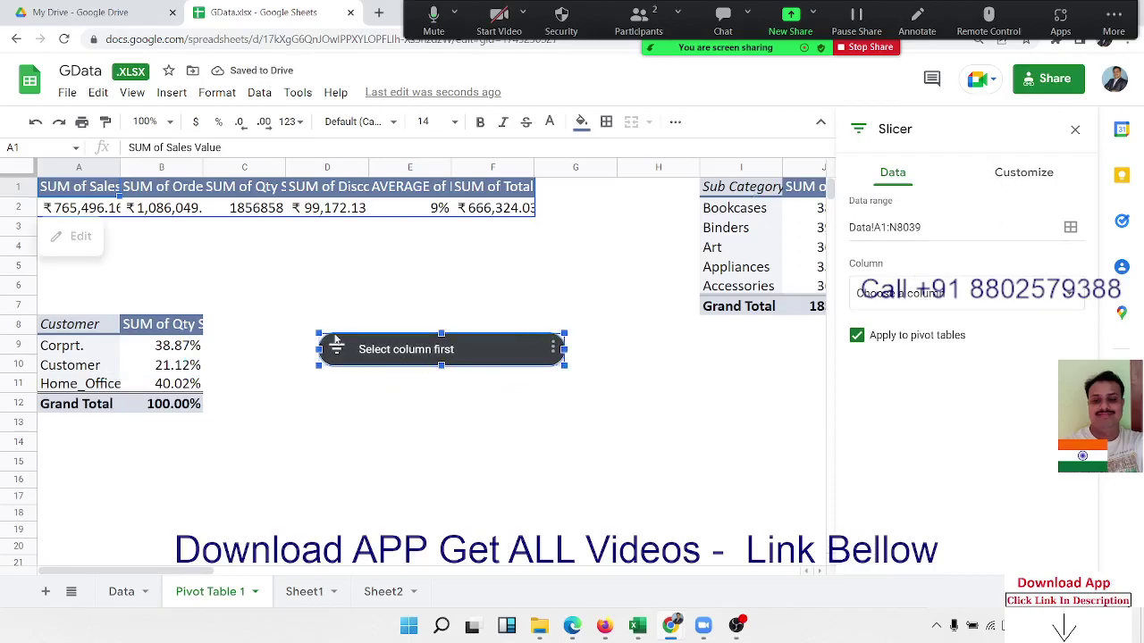
pyautogui.click(965, 293)
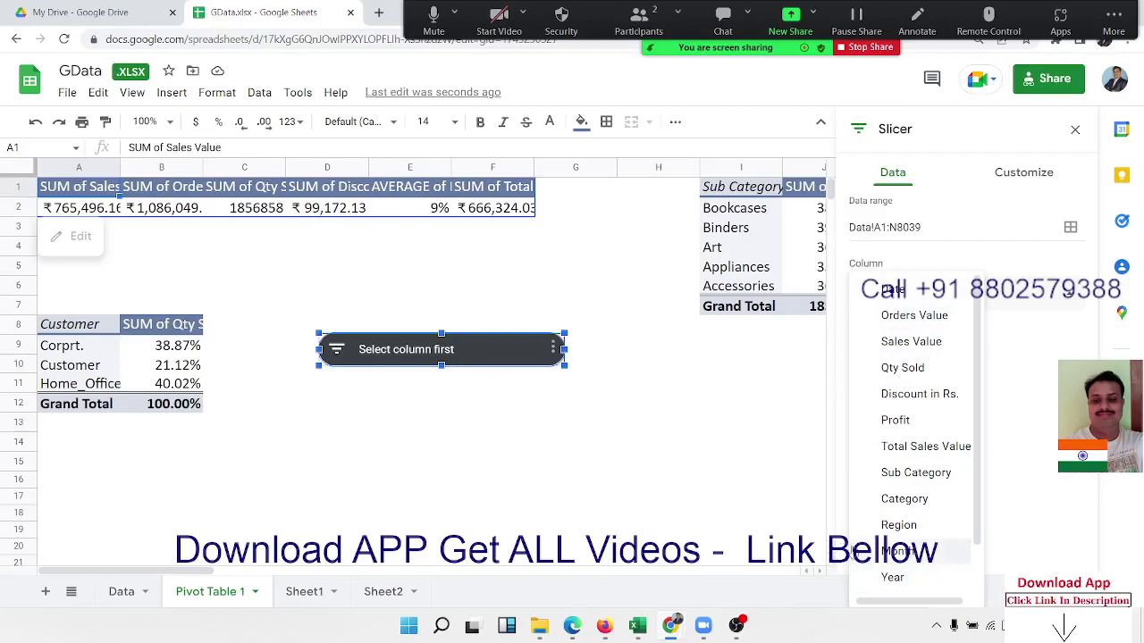
pyautogui.click(889, 577)
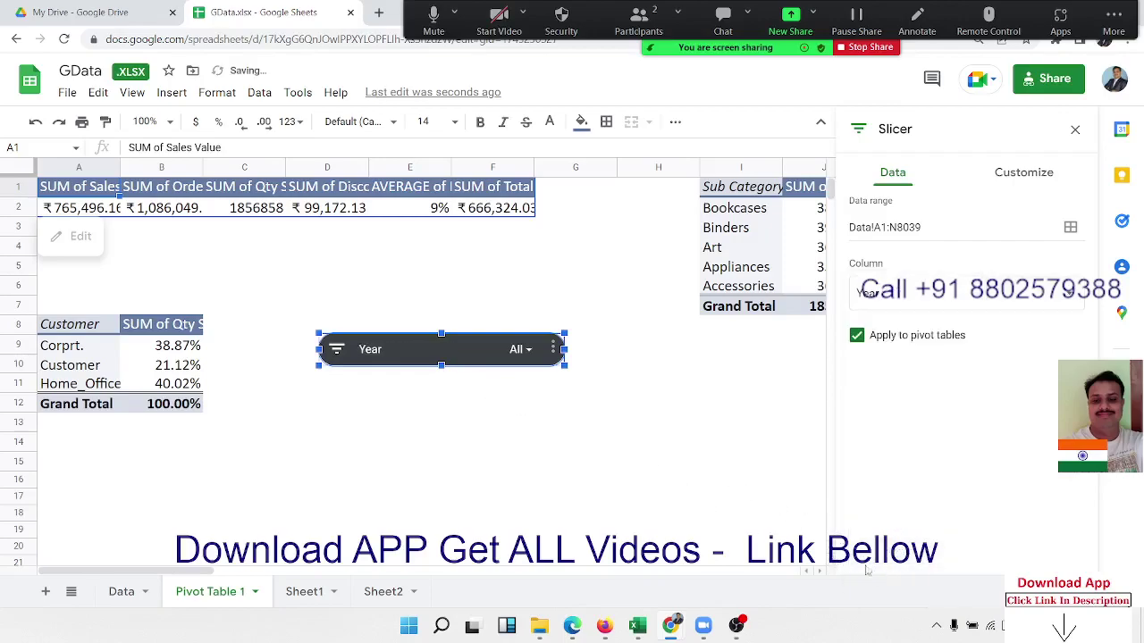
# Close the slicer and pivot editor panels and make the Year slicer narrower.
pyautogui.click(554, 350)
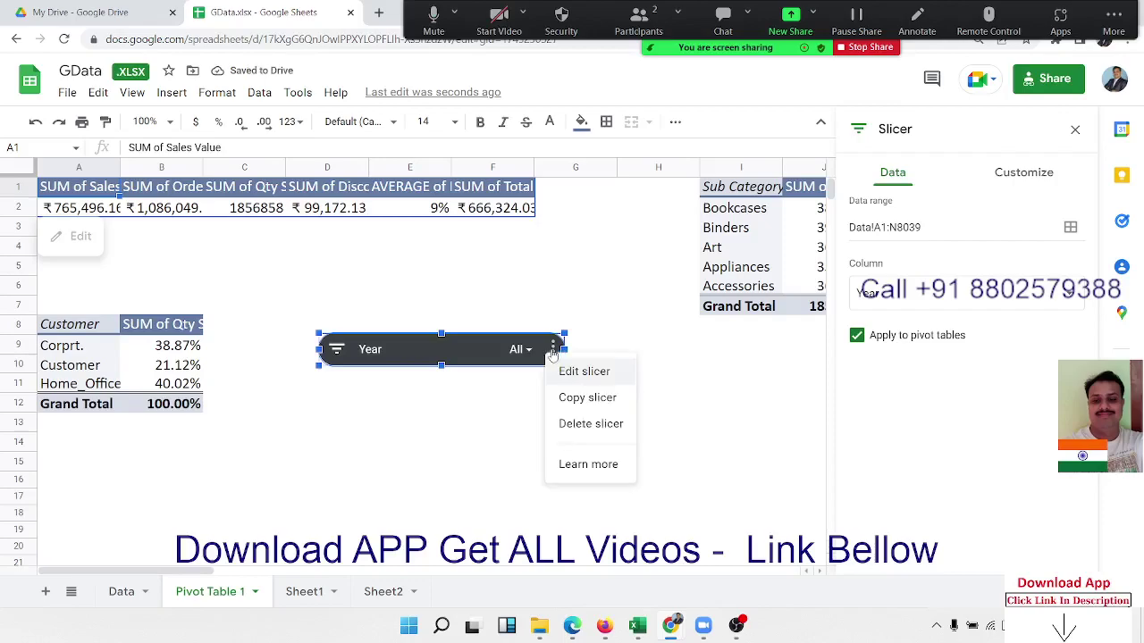
pyautogui.click(576, 374)
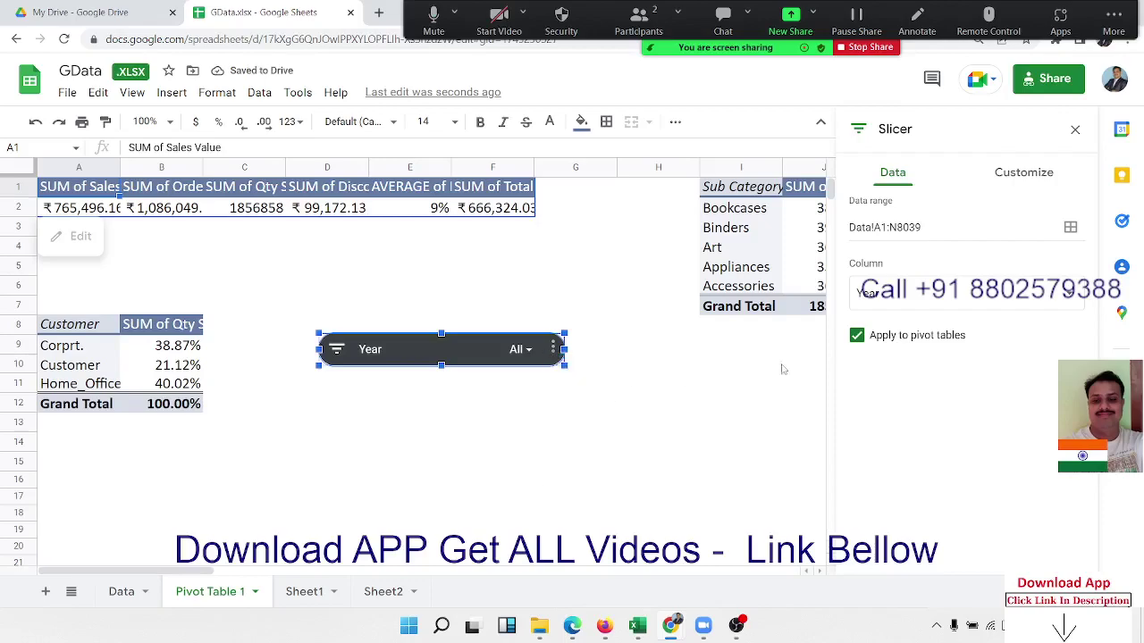
pyautogui.click(1024, 177)
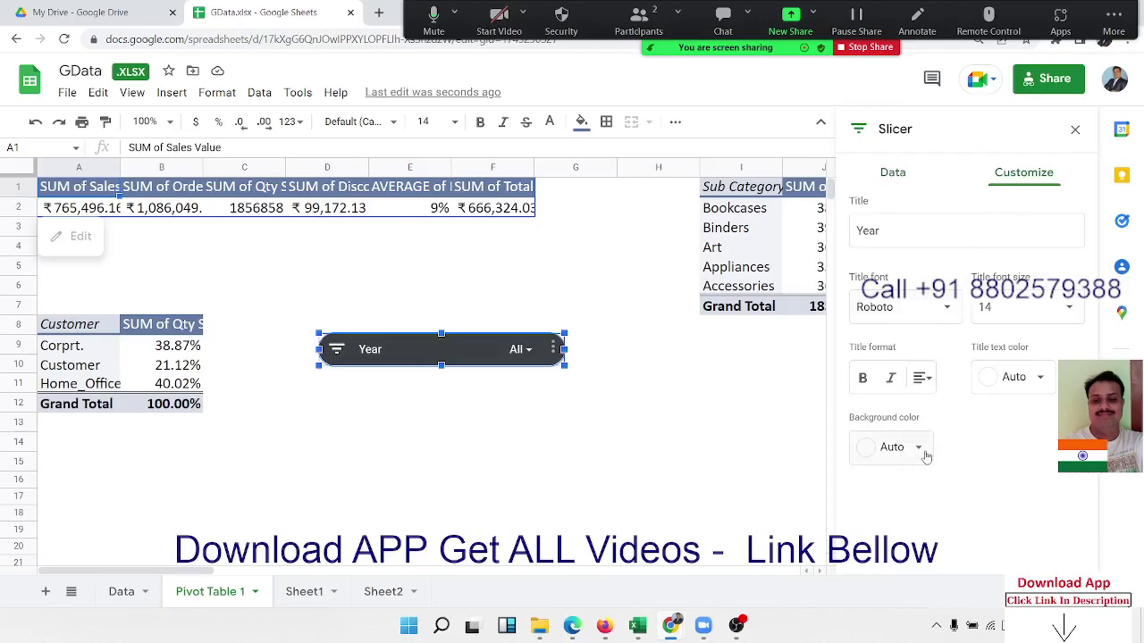
pyautogui.click(901, 179)
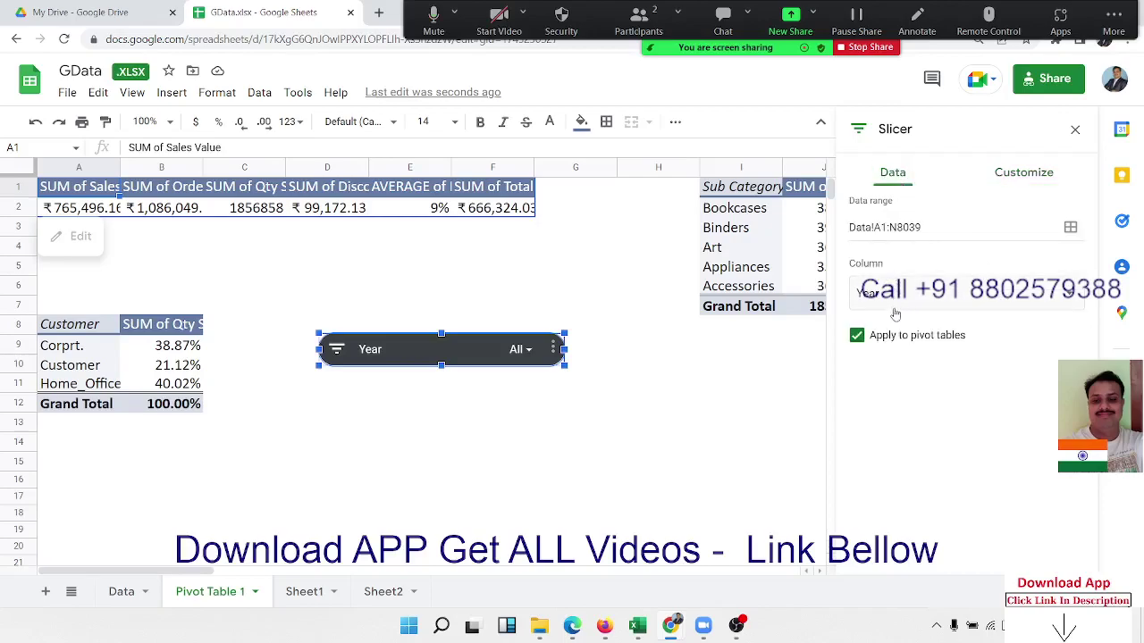
pyautogui.click(1076, 131)
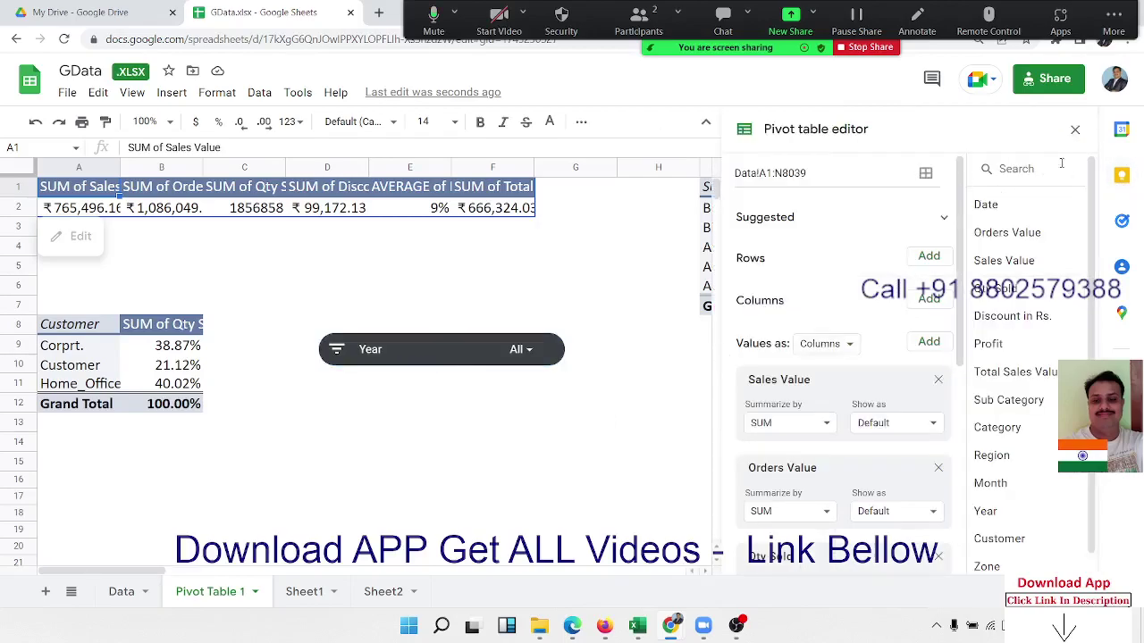
pyautogui.click(1075, 130)
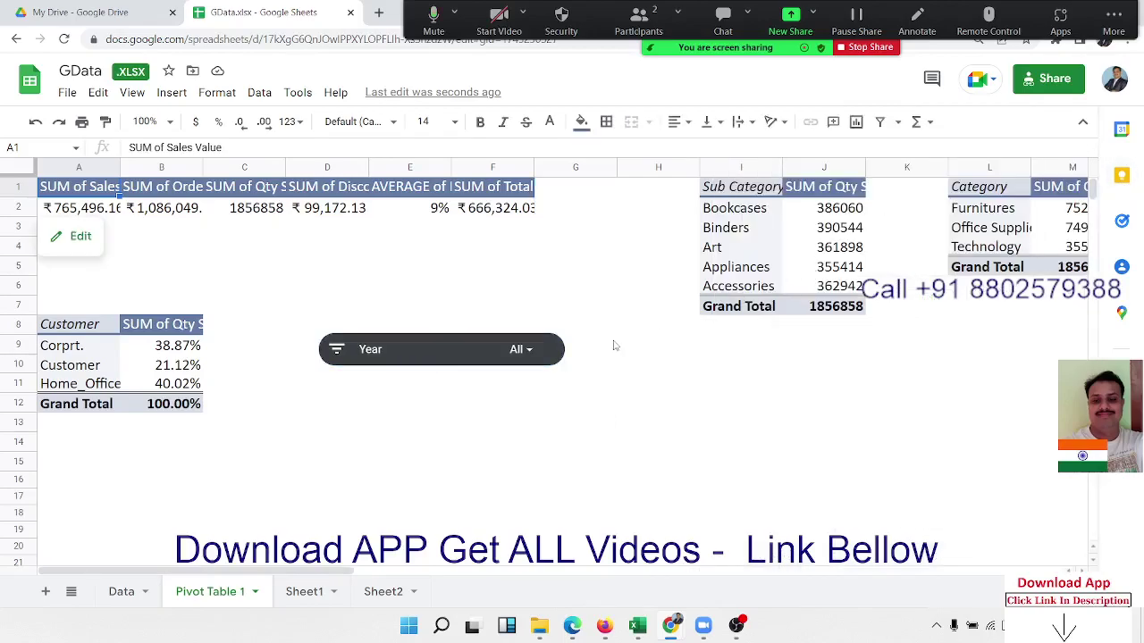
pyautogui.click(559, 359)
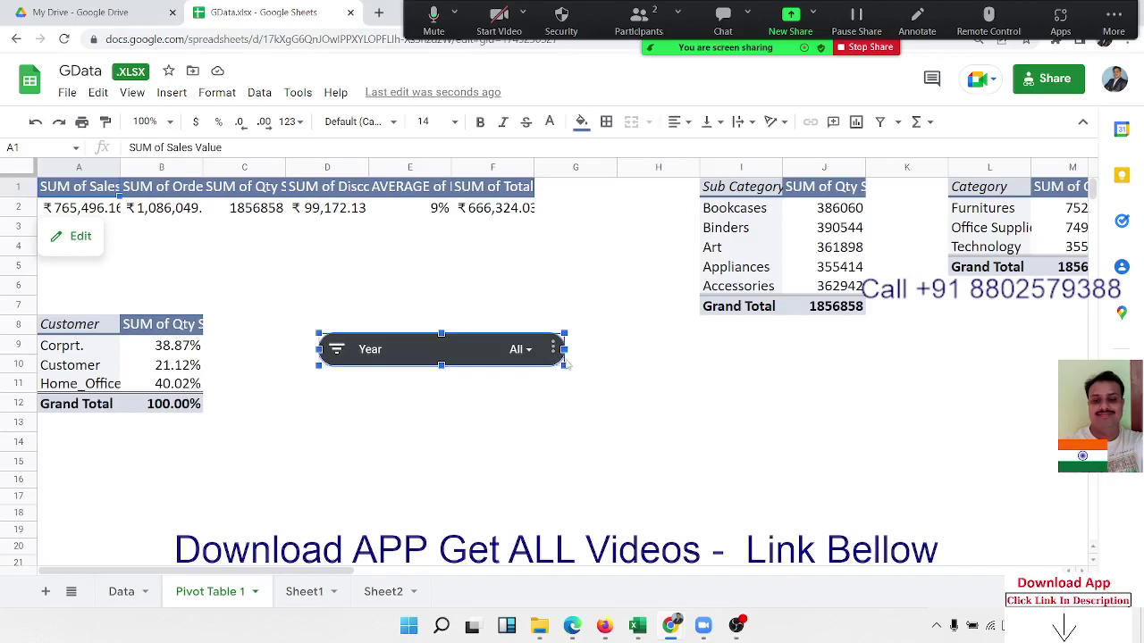
pyautogui.moveTo(563, 364)
pyautogui.mouseDown()
pyautogui.moveTo(573, 367)
pyautogui.moveTo(516, 361)
pyautogui.mouseUp()
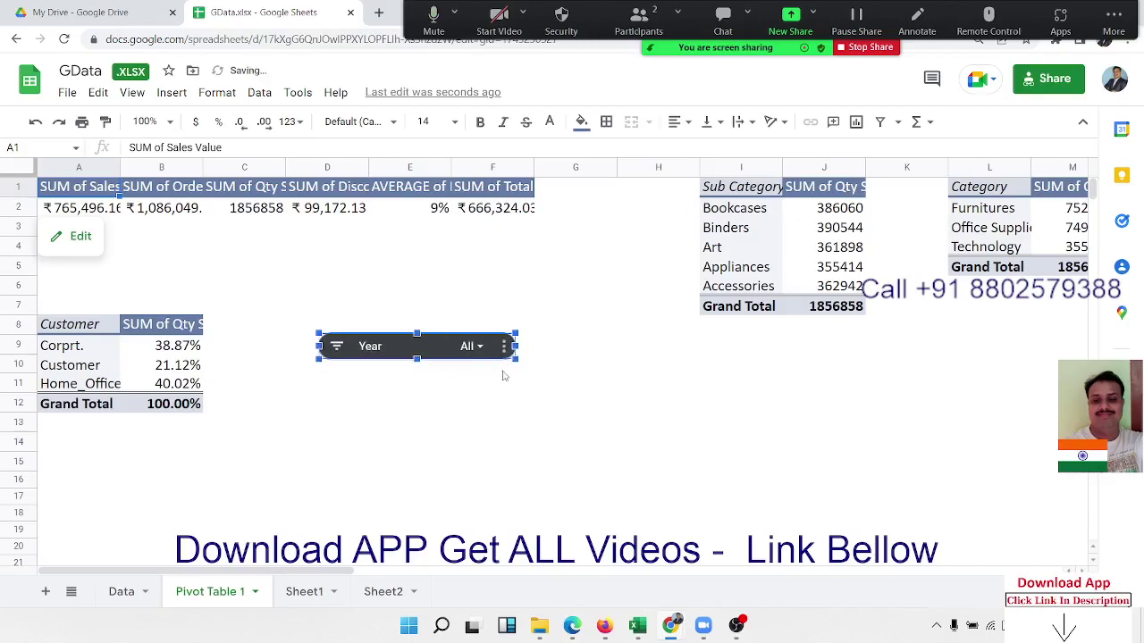
pyautogui.press('Escape')
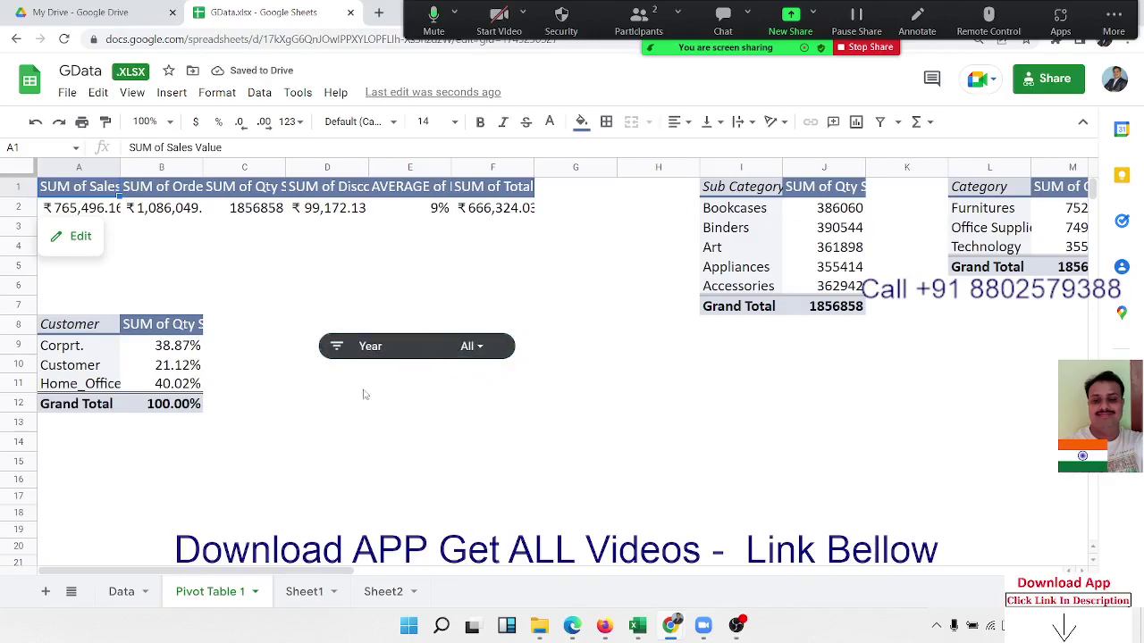
# Move the Year slicer on Sheet1 up into the blue title band.
pyautogui.click(317, 591)
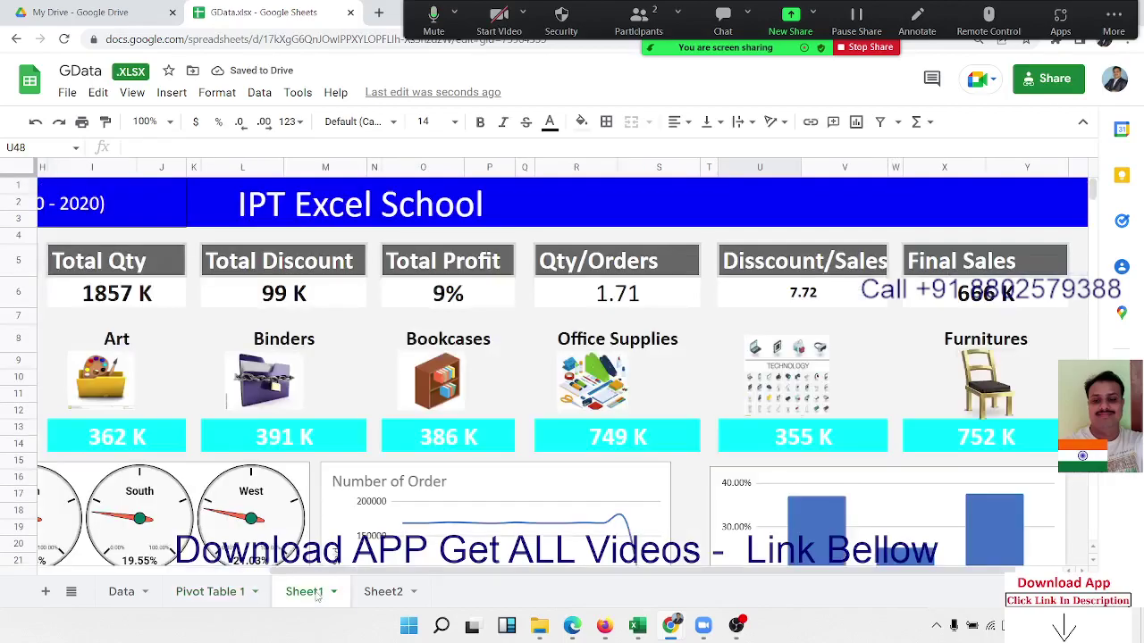
pyautogui.click(596, 205)
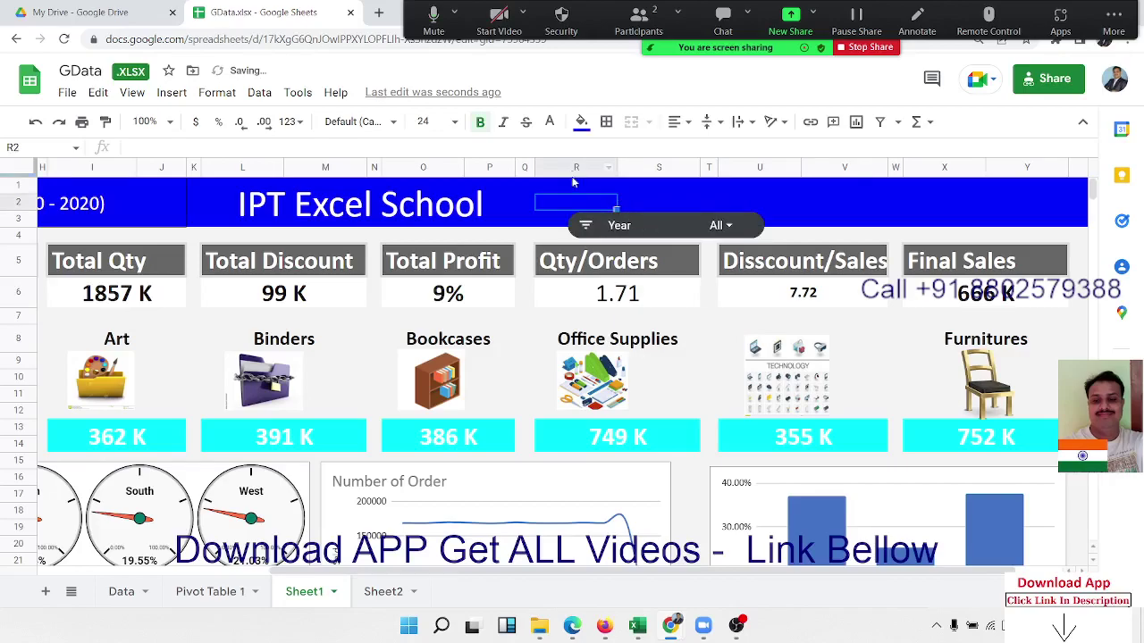
pyautogui.click(546, 237)
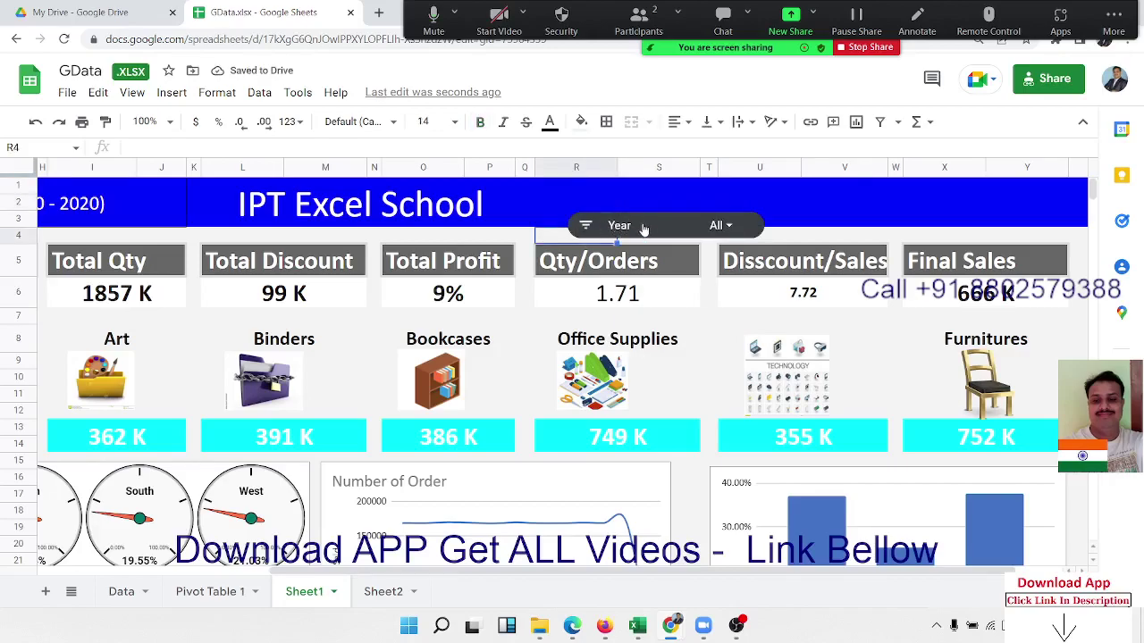
pyautogui.moveTo(644, 228); pyautogui.dragTo(606, 202)
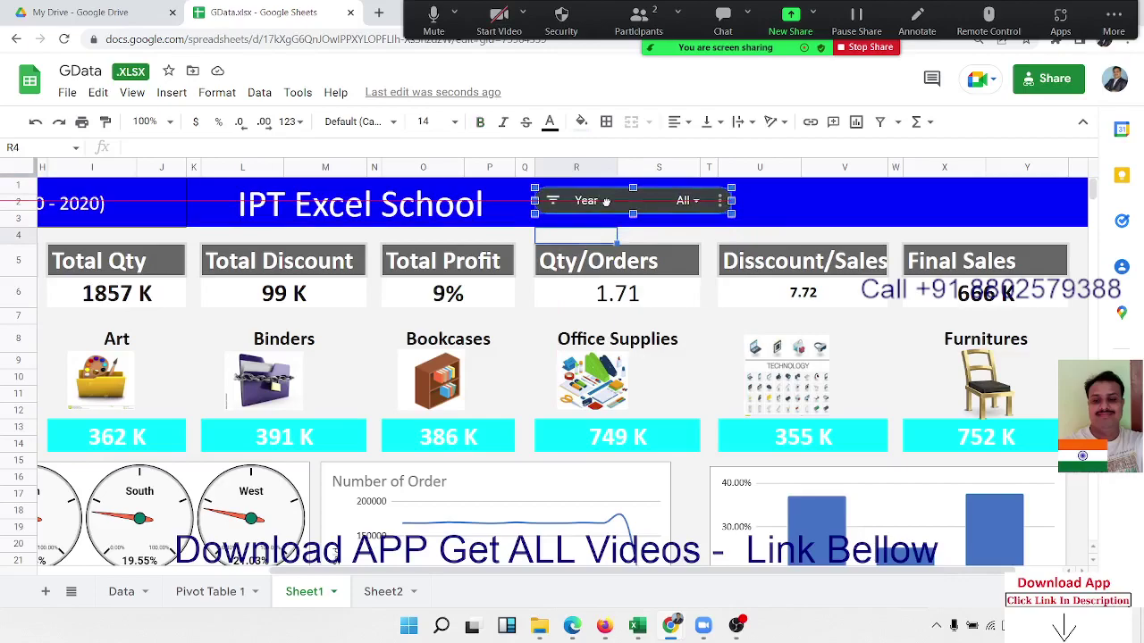
# Filter the Year slicer to 2010 only.
pyautogui.click(702, 207)
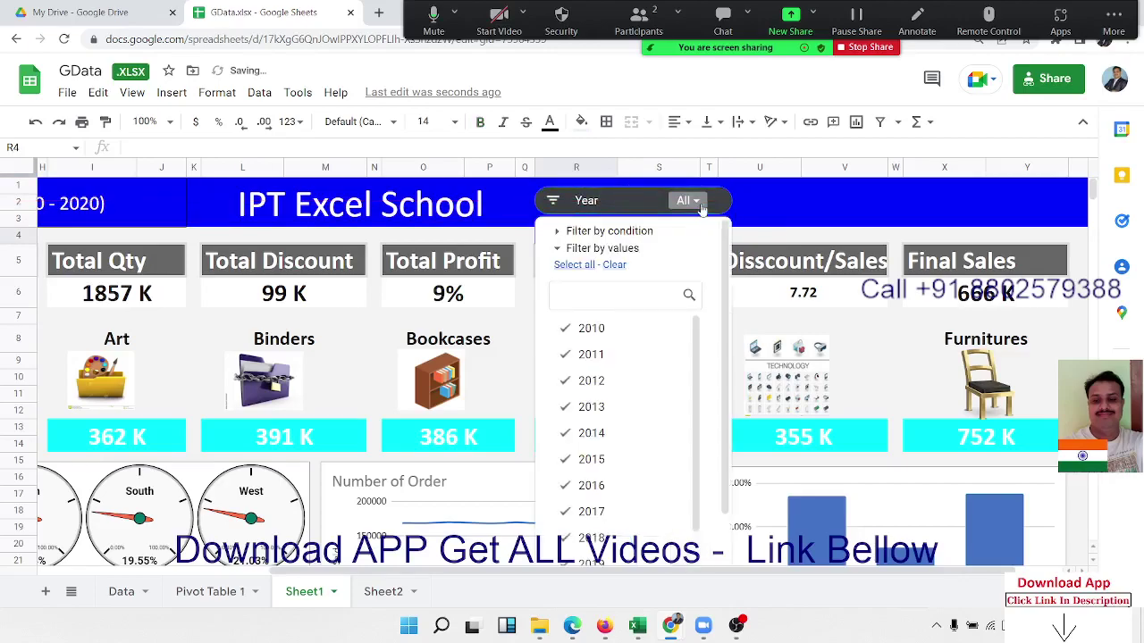
pyautogui.click(611, 266)
pyautogui.click(596, 329)
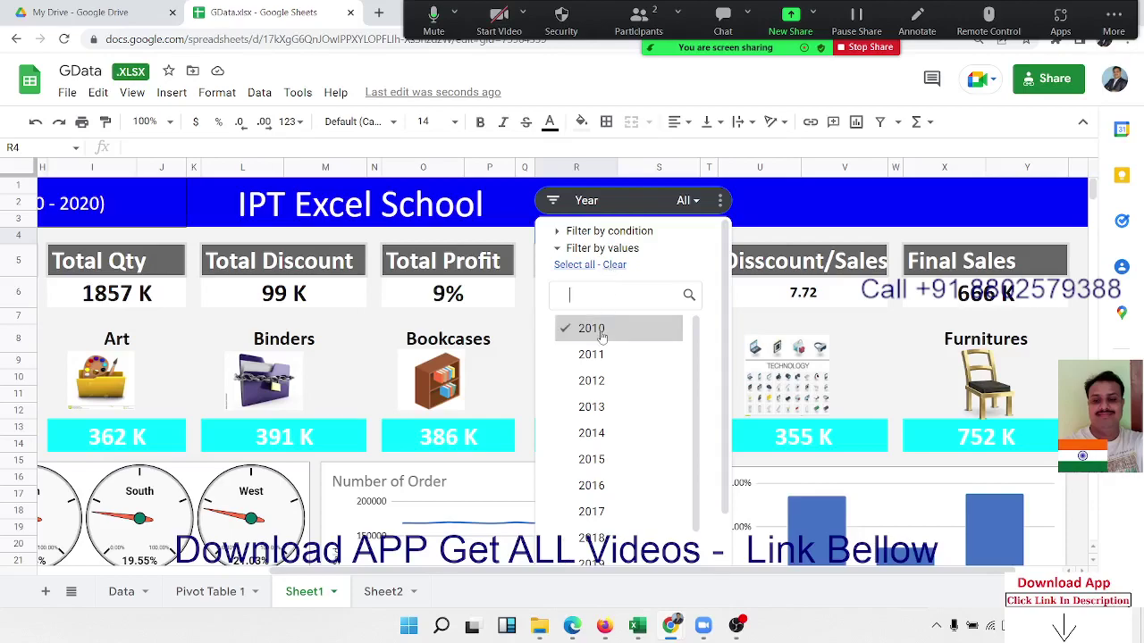
pyautogui.scroll(-2, 706, 375)
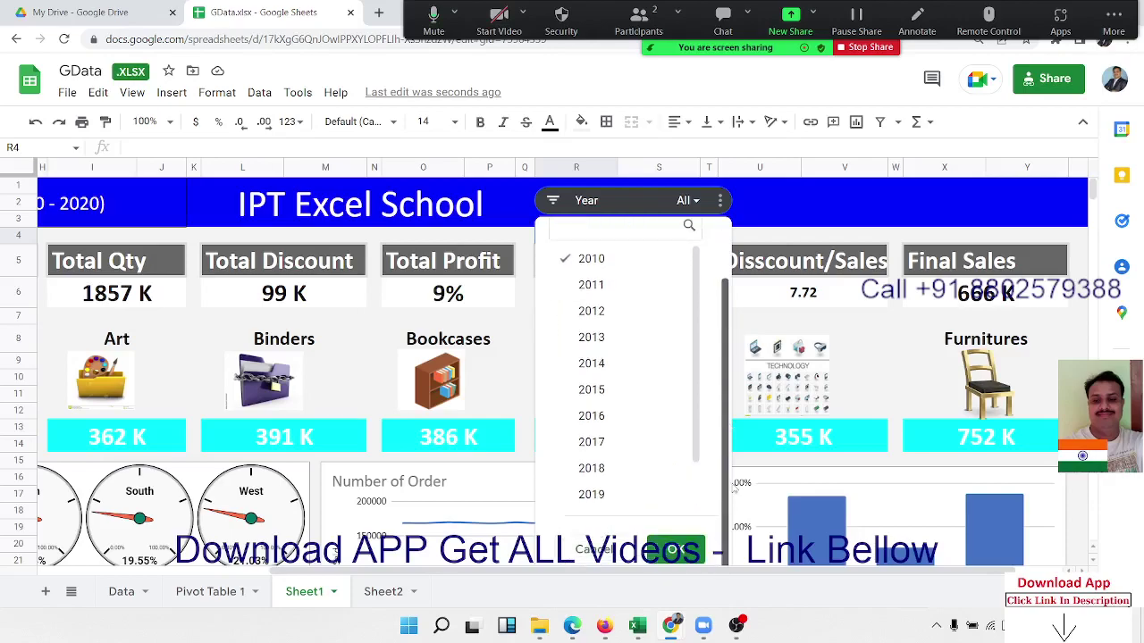
pyautogui.click(681, 554)
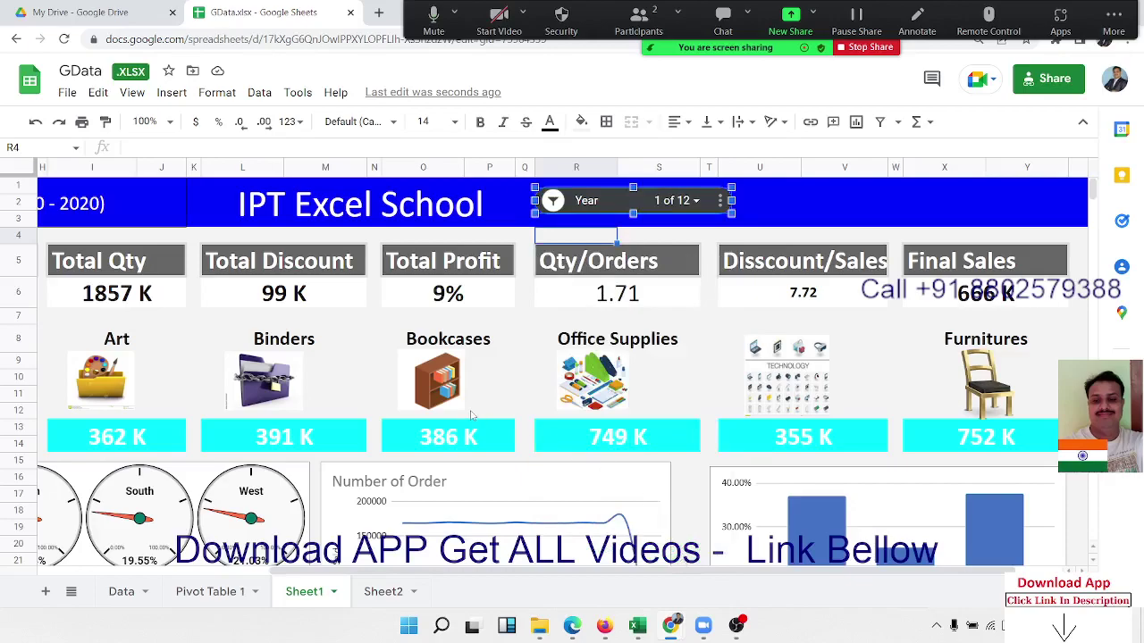
pyautogui.click(86, 303)
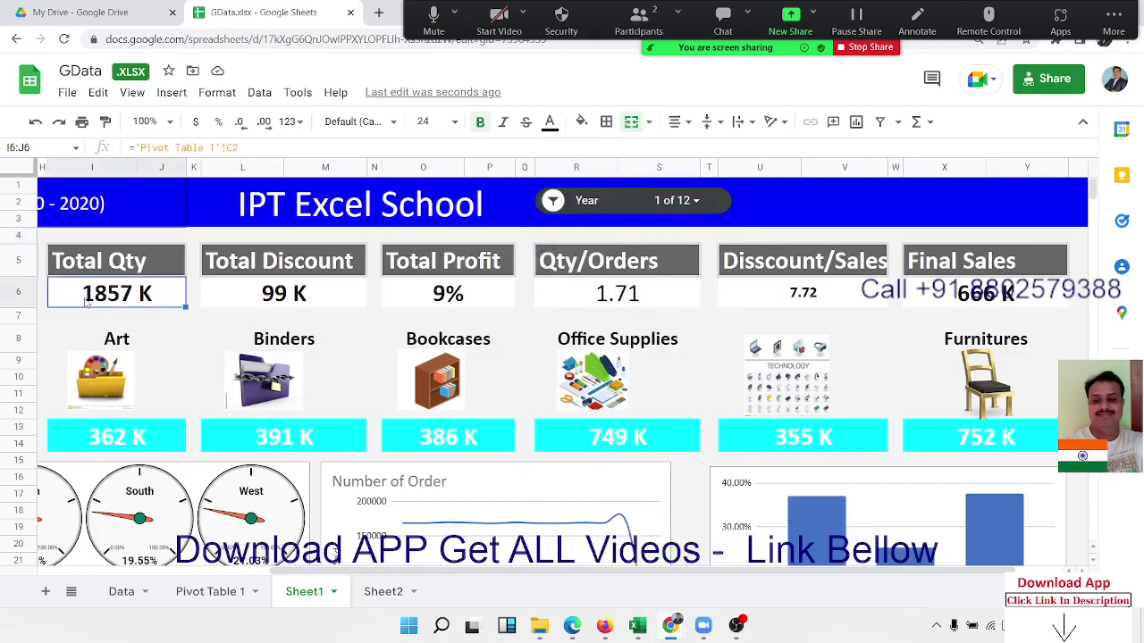
pyautogui.press('Left')
pyautogui.press('Left')
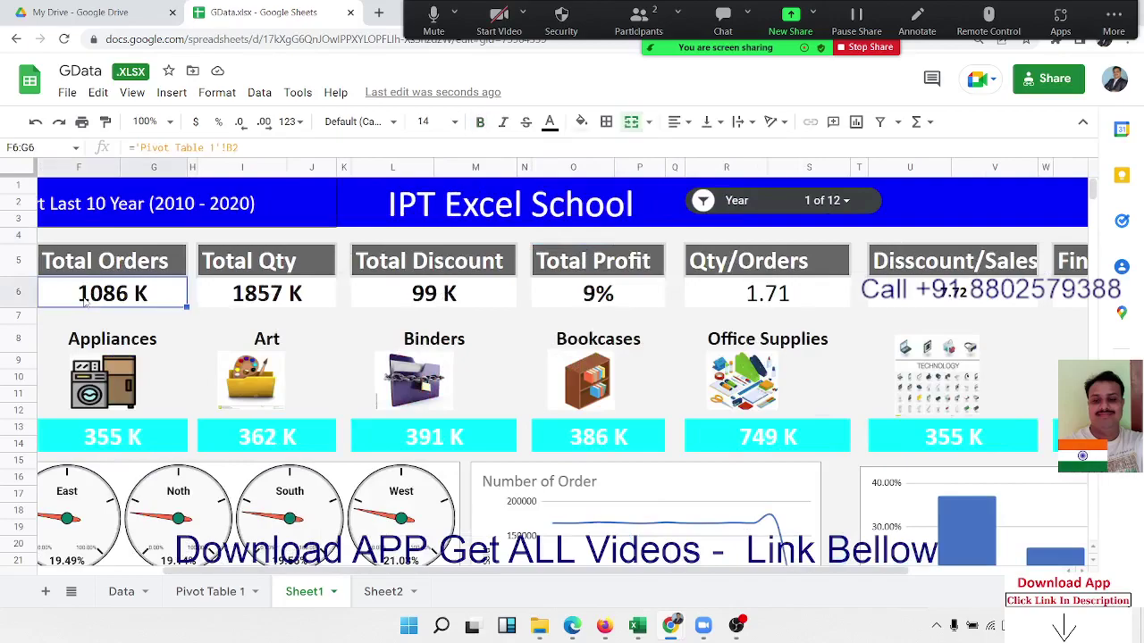
pyautogui.press('Left')
pyautogui.press('Left')
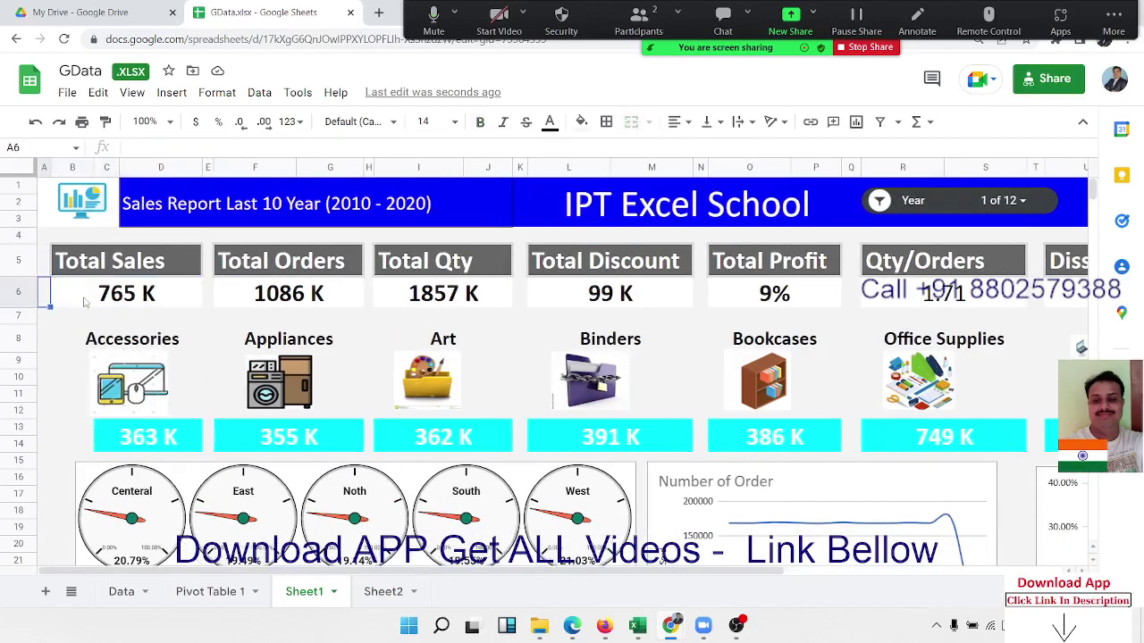
pyautogui.press('Right')
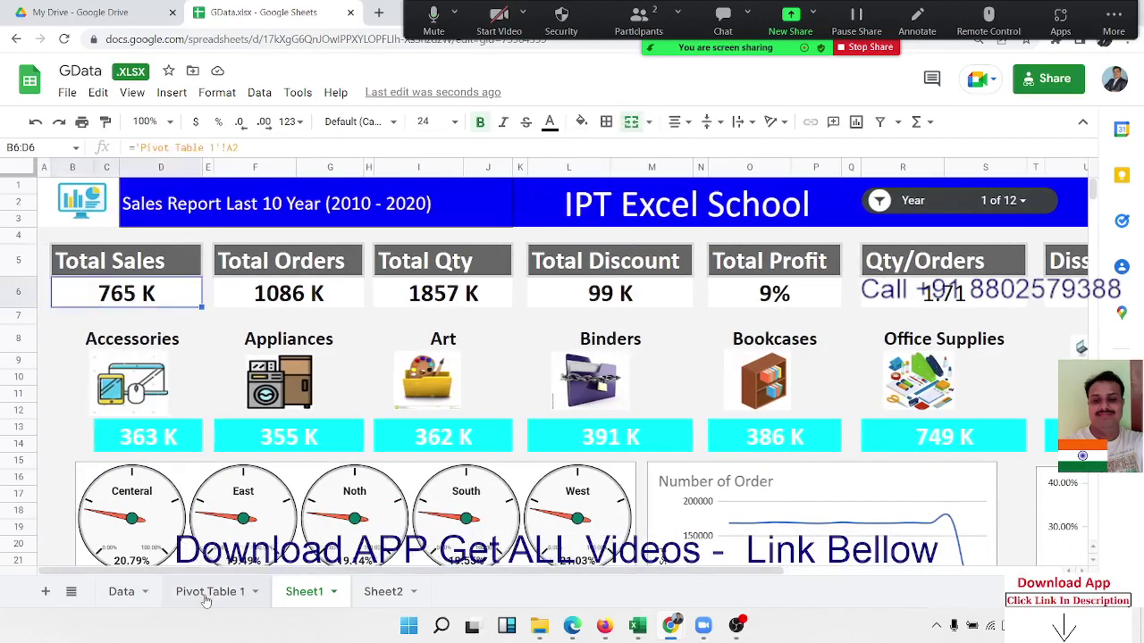
# On Pivot Table 1, pick only 2010 in the Year slicer list, then close it without applying.
pyautogui.click(205, 593)
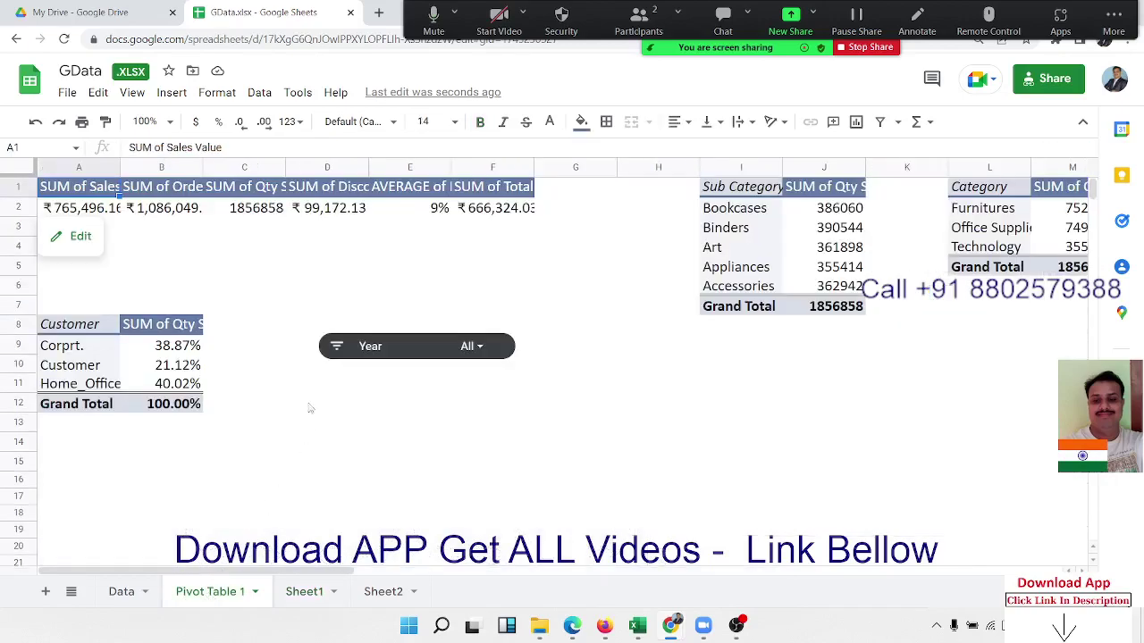
pyautogui.click(244, 266)
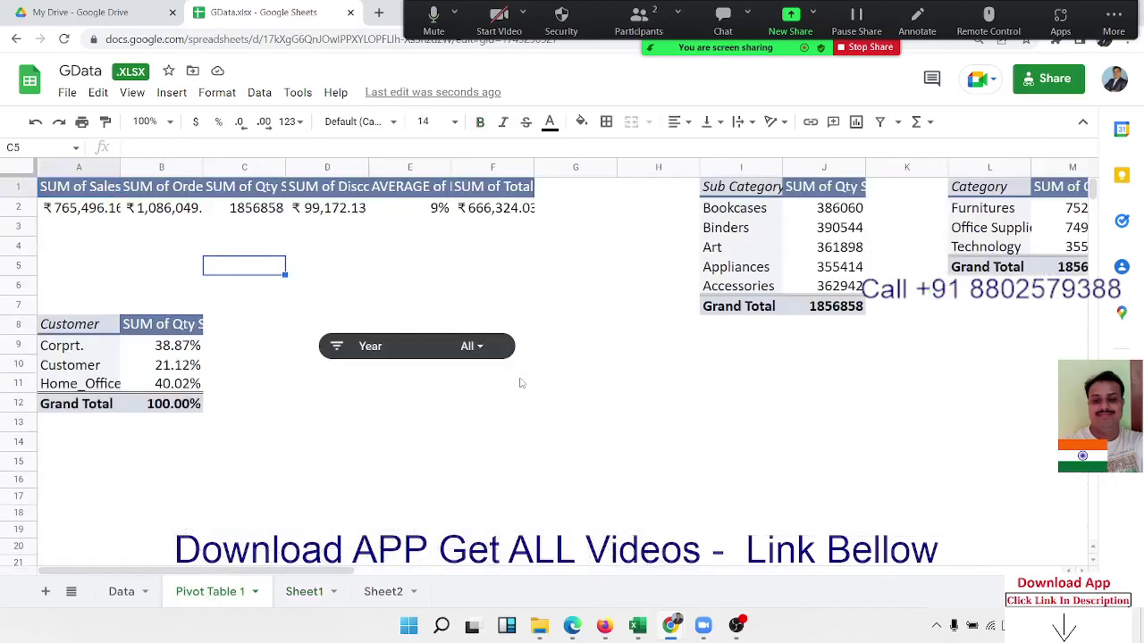
pyautogui.click(480, 351)
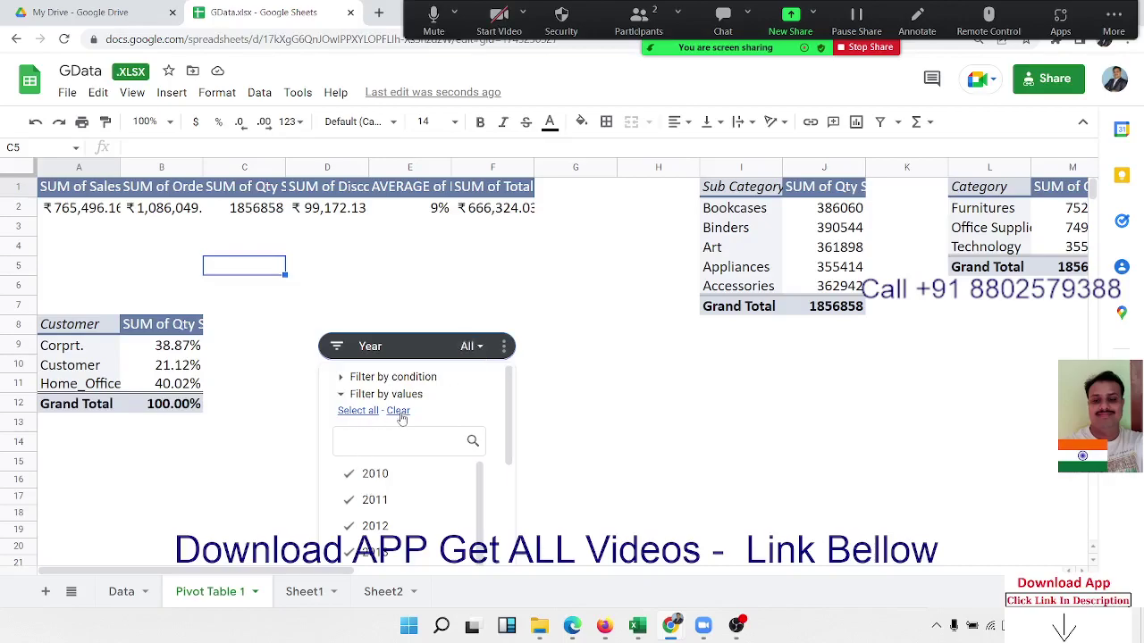
pyautogui.click(399, 411)
pyautogui.click(374, 475)
pyautogui.scroll(-2, 375, 488)
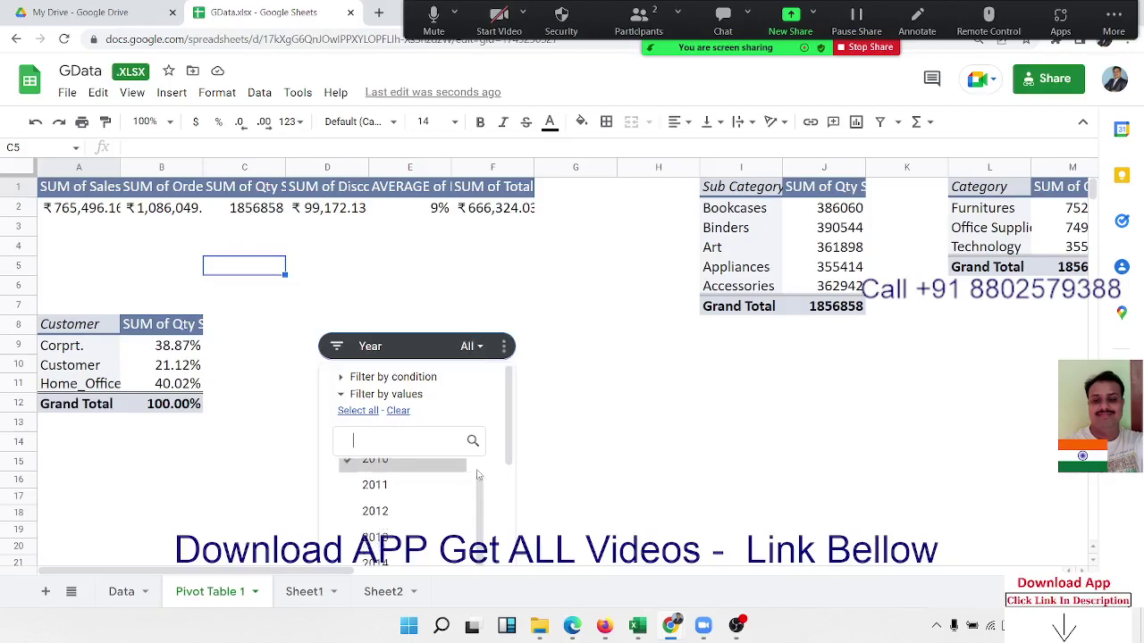
pyautogui.scroll(-3, 509, 456)
pyautogui.click(510, 456)
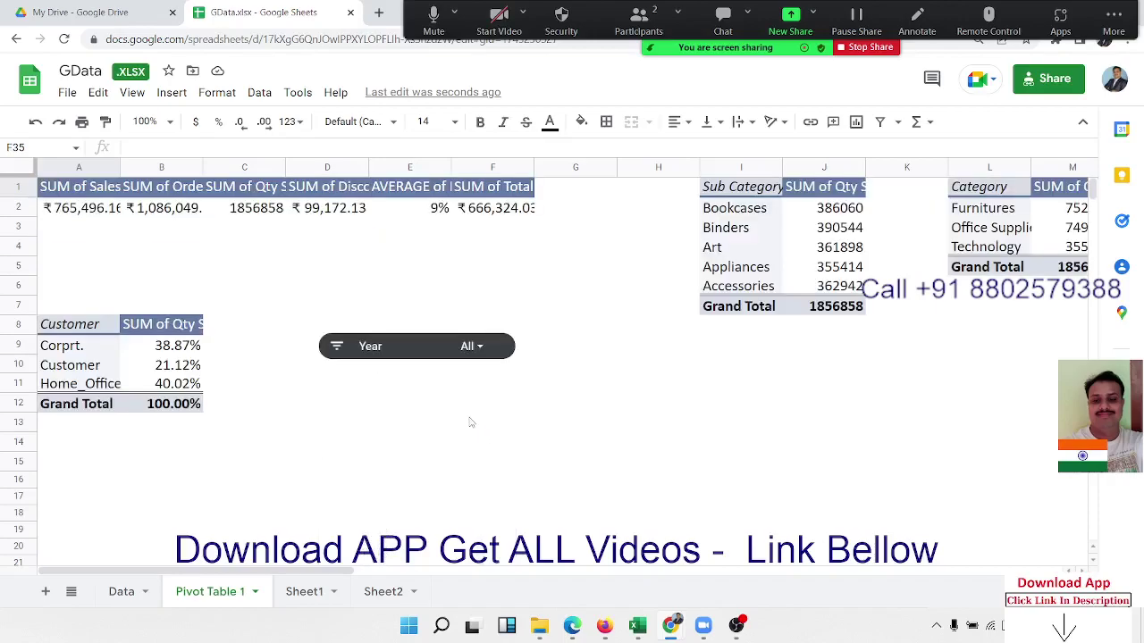
# Filter the Pivot Table 1 Year slicer to 2010 only, giving sales ₹69,348.62.
pyautogui.click(481, 355)
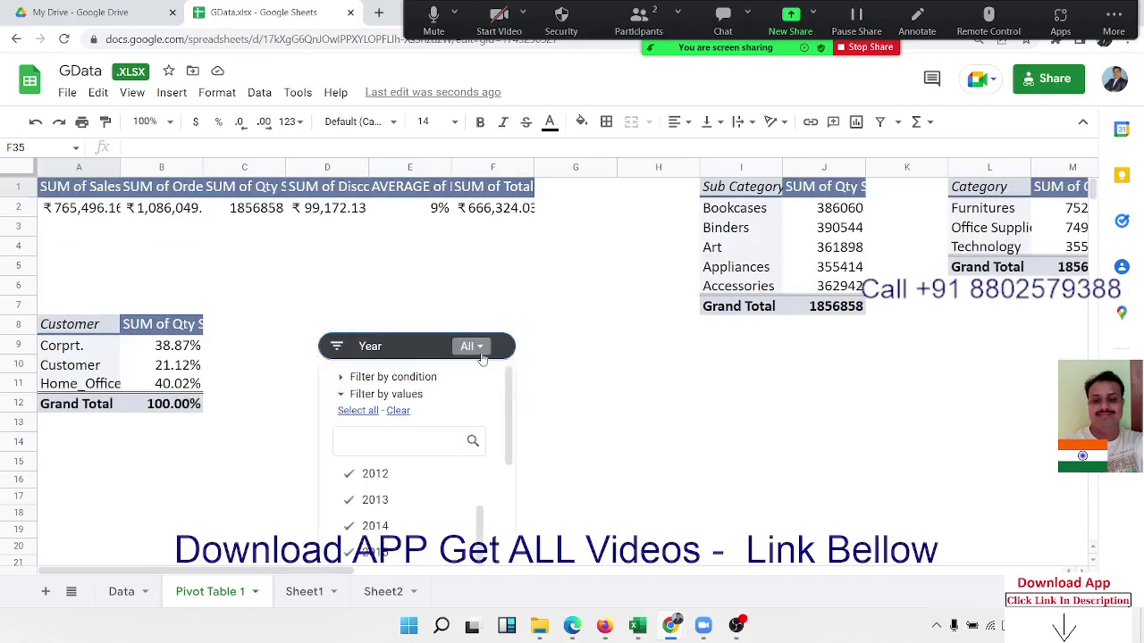
pyautogui.click(398, 410)
pyautogui.scroll(2, 403, 501)
pyautogui.click(374, 474)
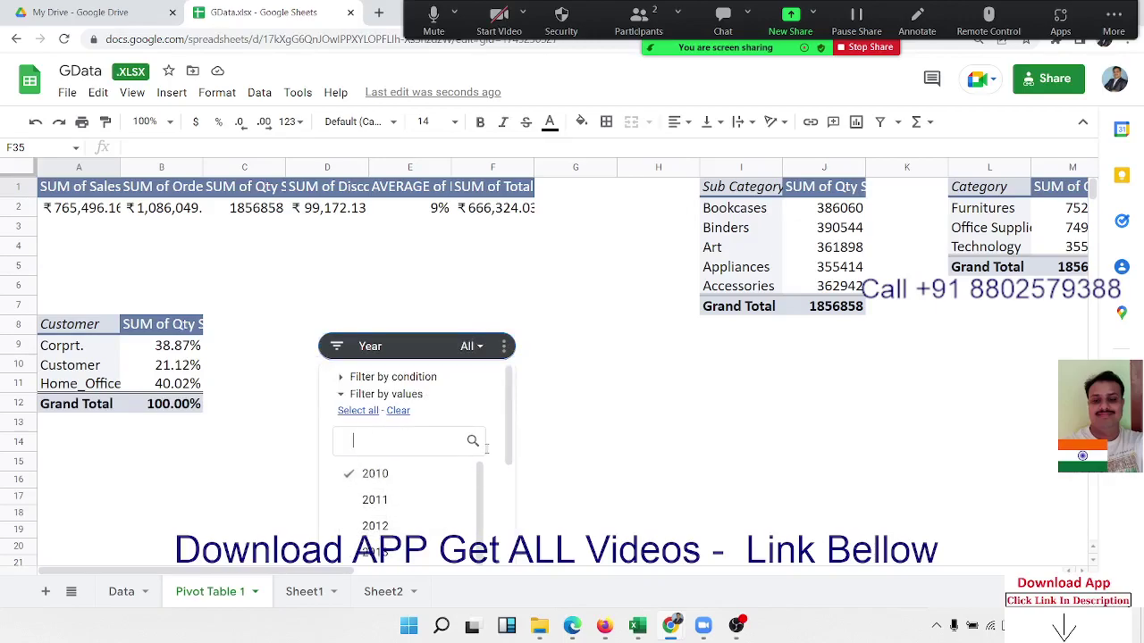
pyautogui.scroll(-5, 499, 435)
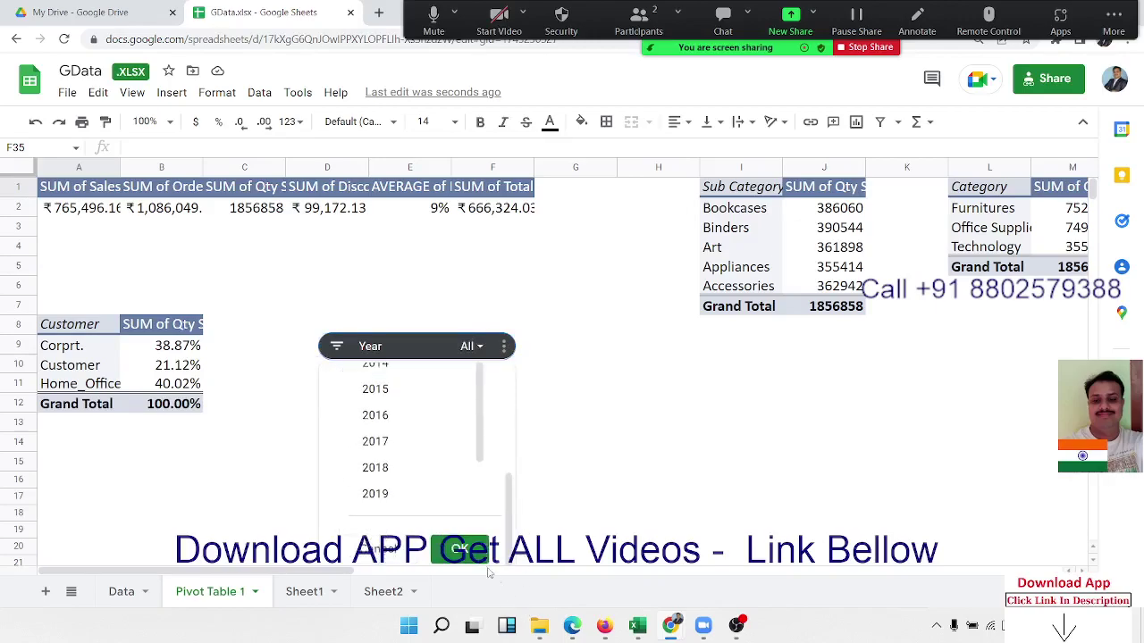
pyautogui.click(459, 550)
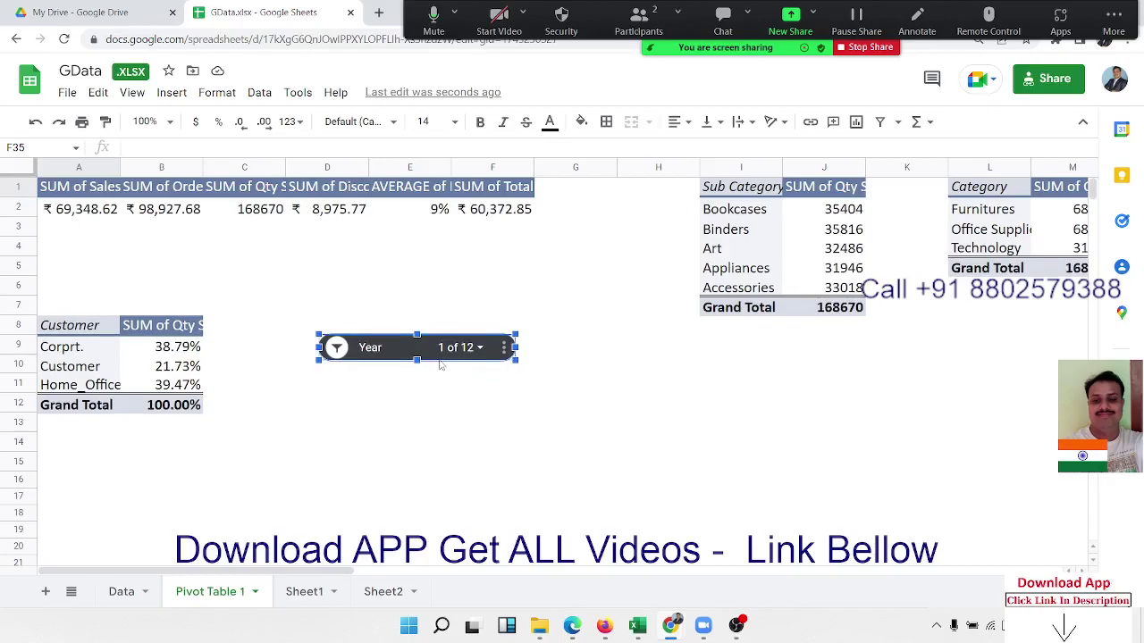
# Delete the Year slicer from the Pivot Table 1 sheet.
pyautogui.click(380, 390)
pyautogui.click(373, 362)
pyautogui.rightClick(373, 360)
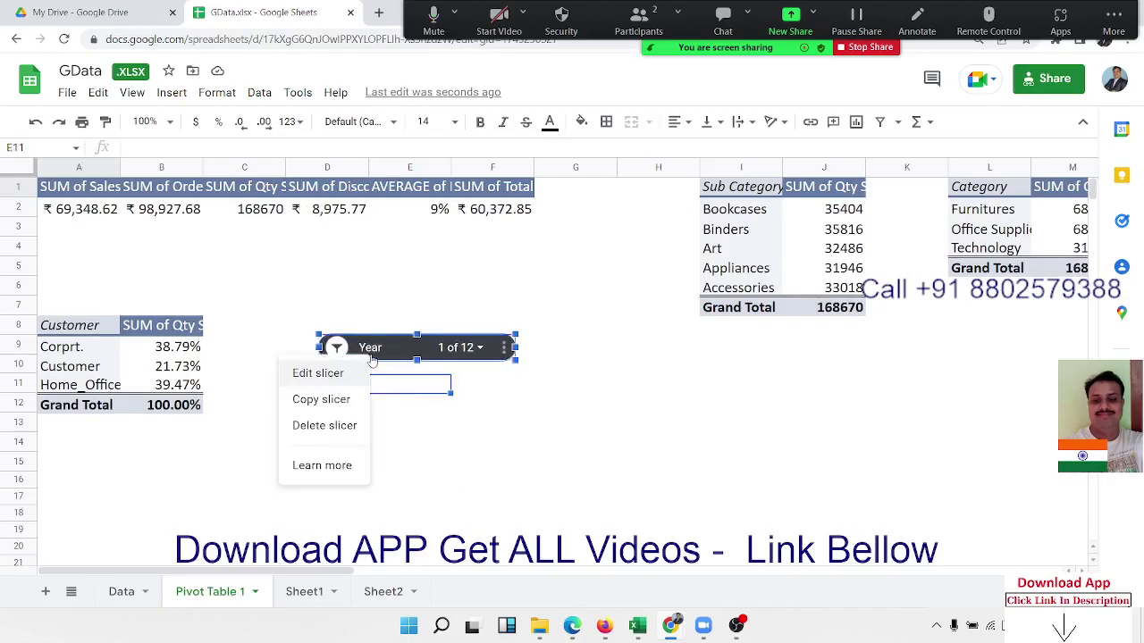
pyautogui.click(326, 436)
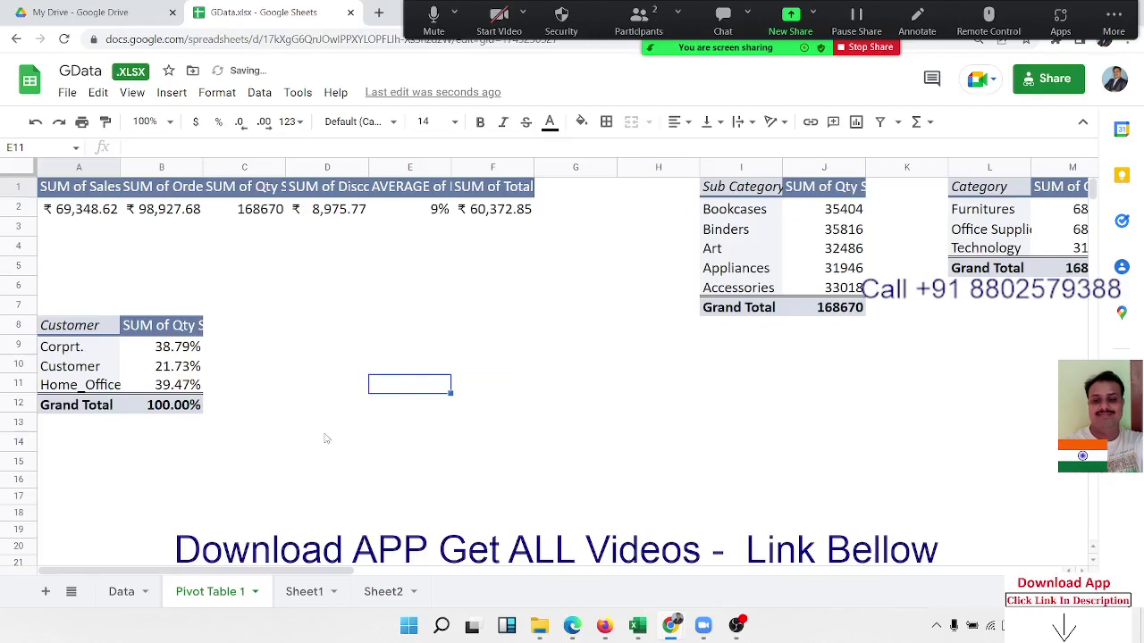
# On the Sheet1 dashboard, filter the Year slicer to 2011 only.
pyautogui.click(305, 593)
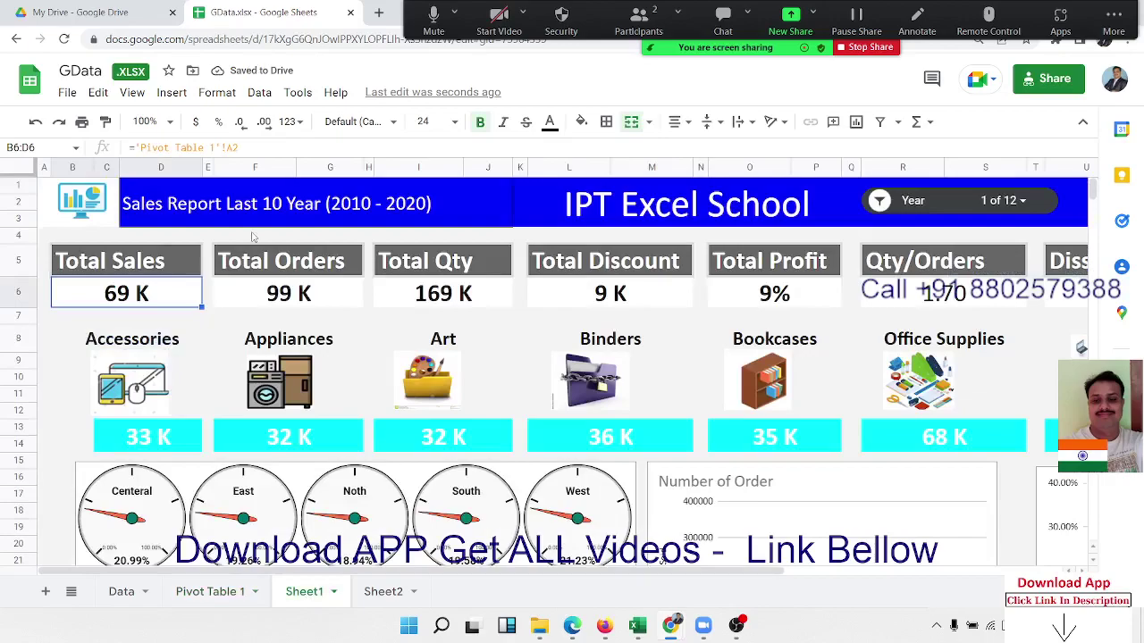
pyautogui.click(1006, 203)
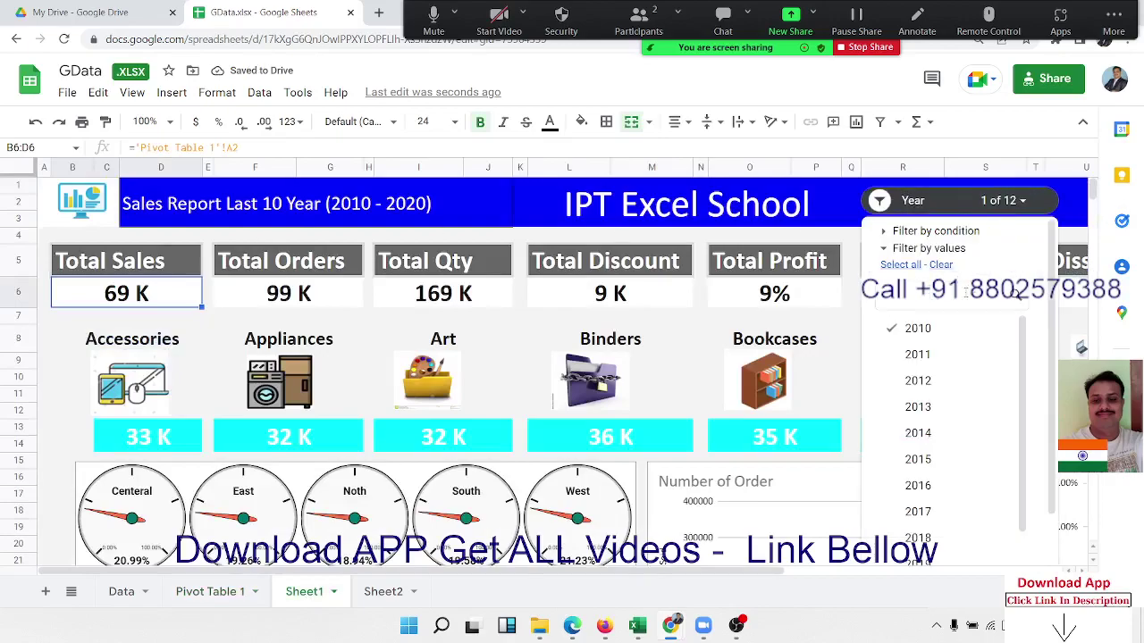
pyautogui.click(911, 354)
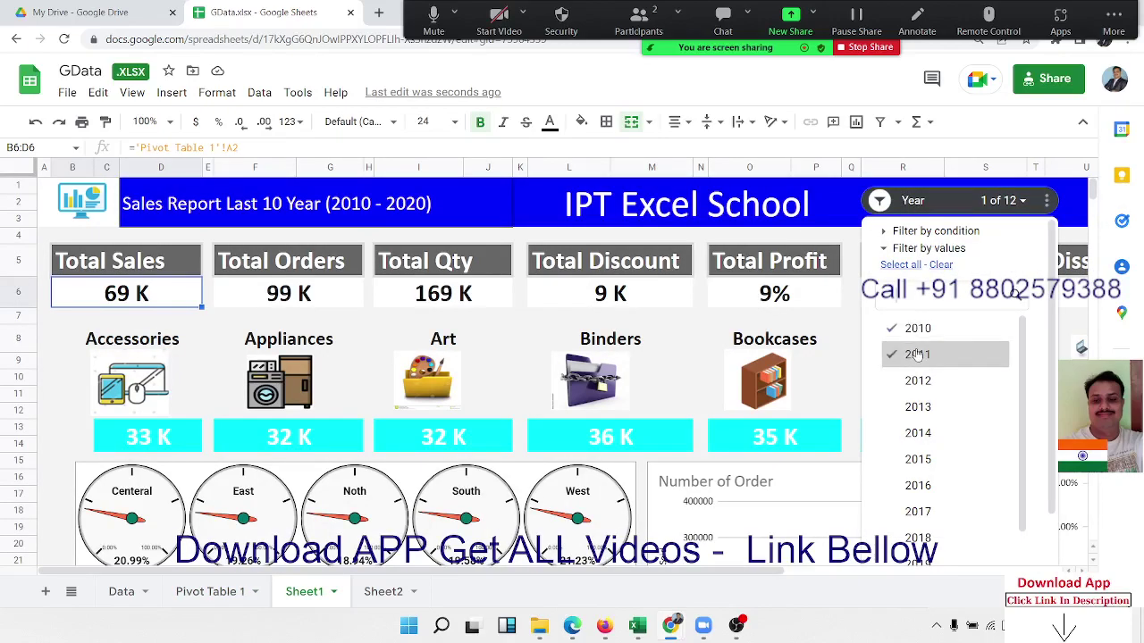
pyautogui.click(898, 329)
pyautogui.scroll(-2, 1001, 371)
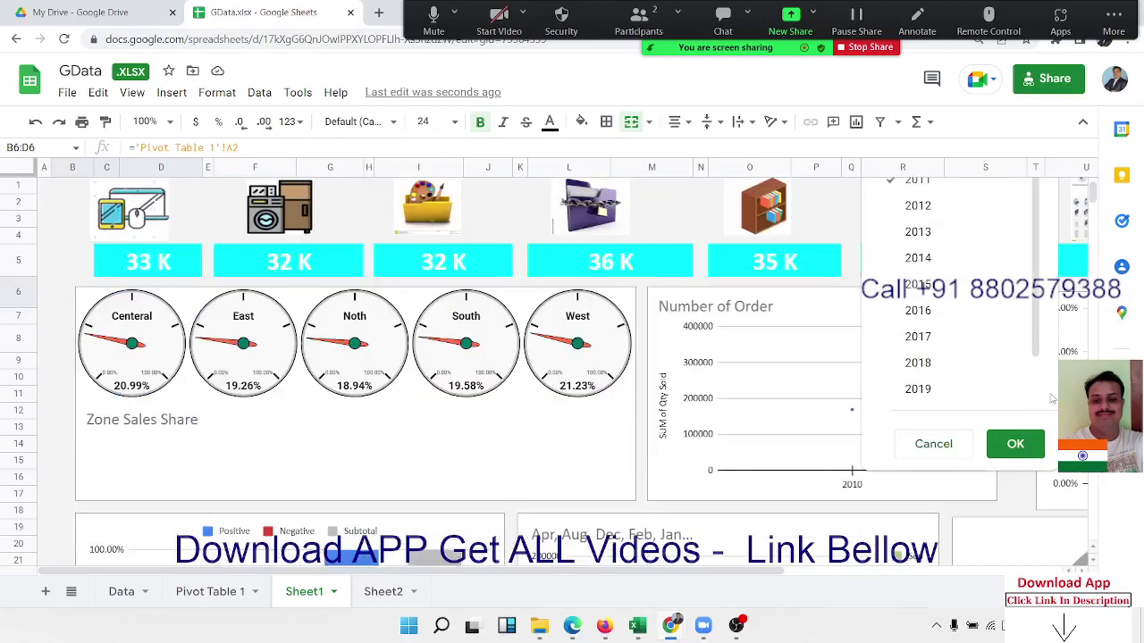
pyautogui.click(1015, 447)
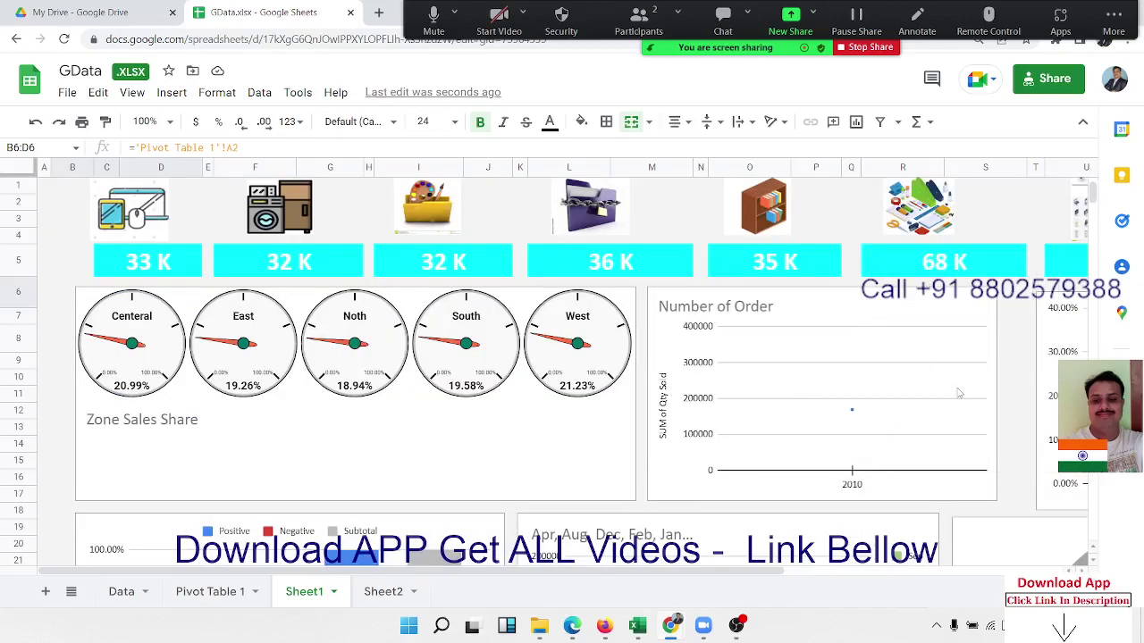
# Switch the dashboard Year slicer filter to 2010.
pyautogui.scroll(2, 910, 303)
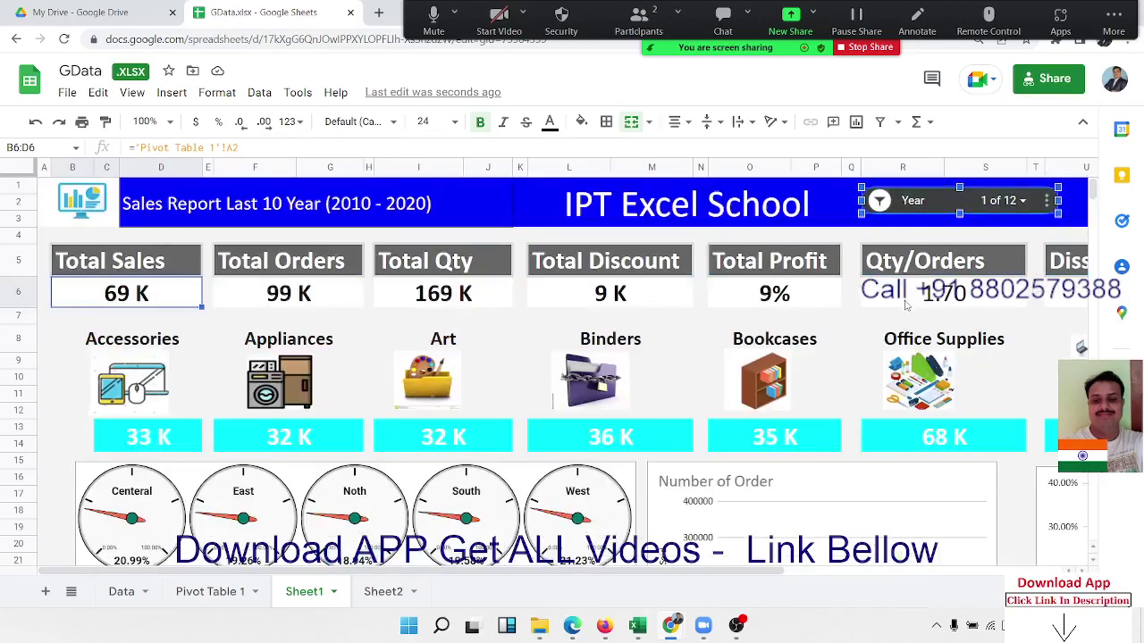
pyautogui.click(1001, 201)
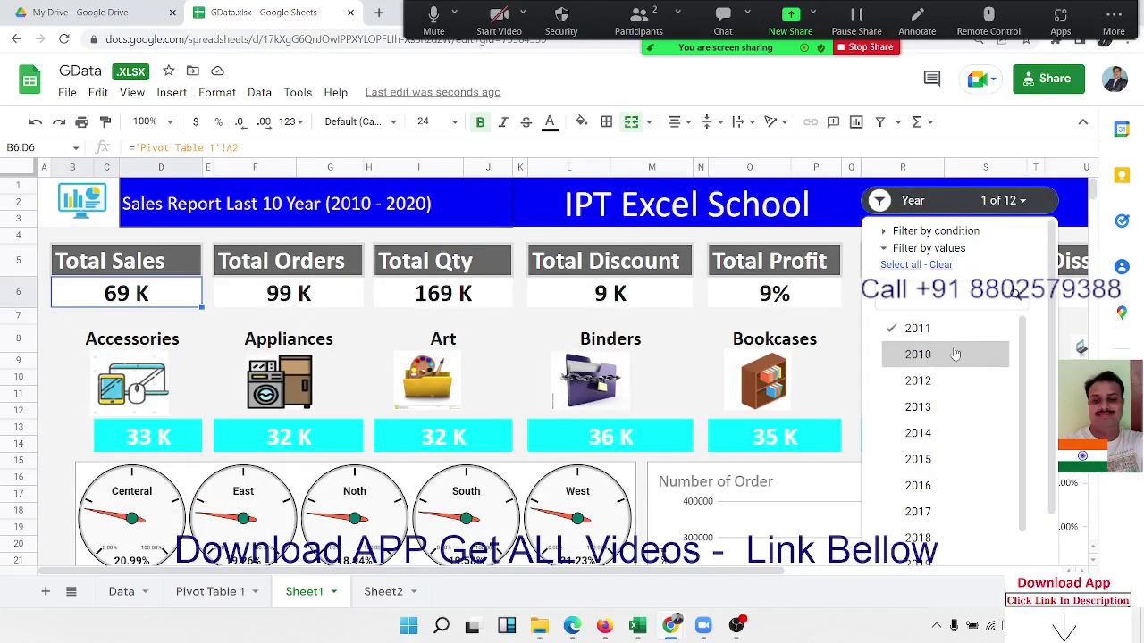
pyautogui.click(900, 338)
pyautogui.click(905, 354)
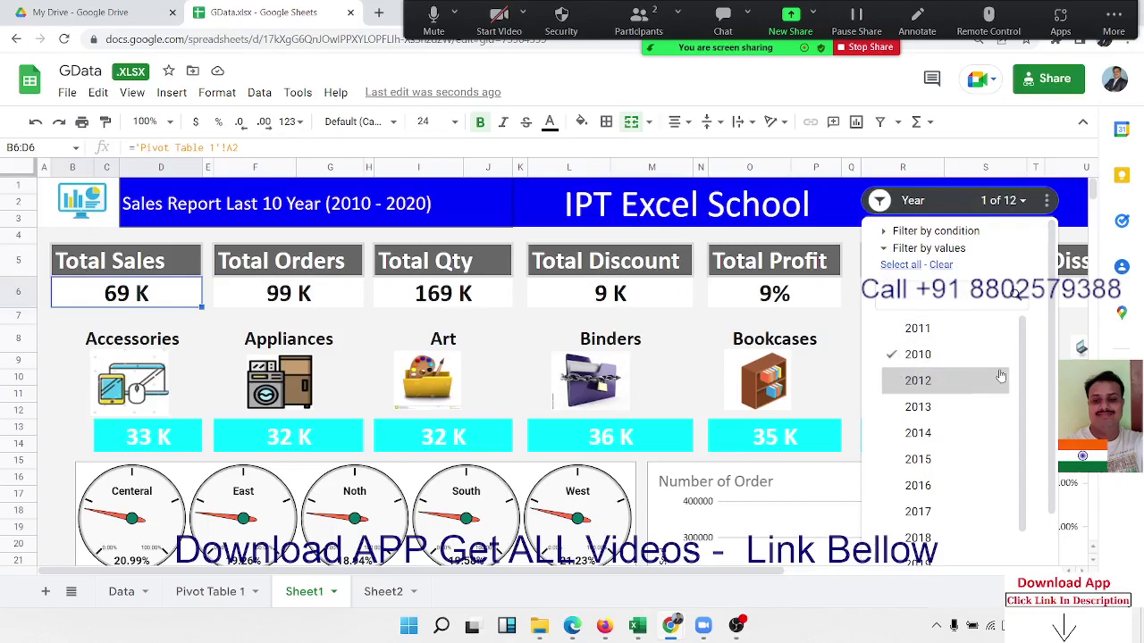
pyautogui.scroll(-2, 1052, 523)
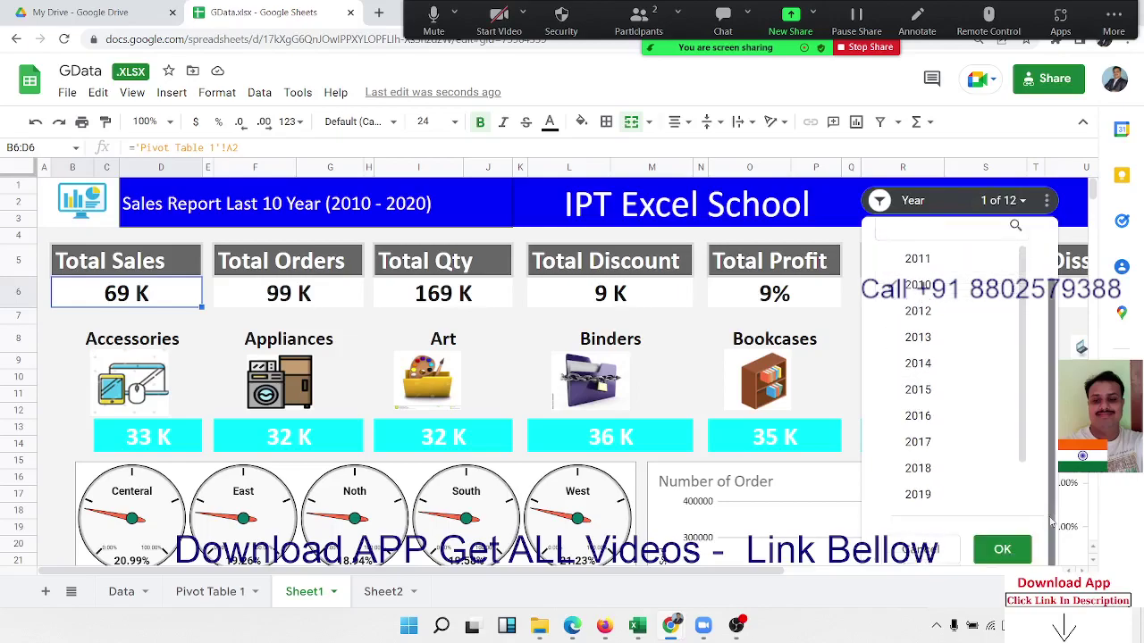
pyautogui.click(1002, 550)
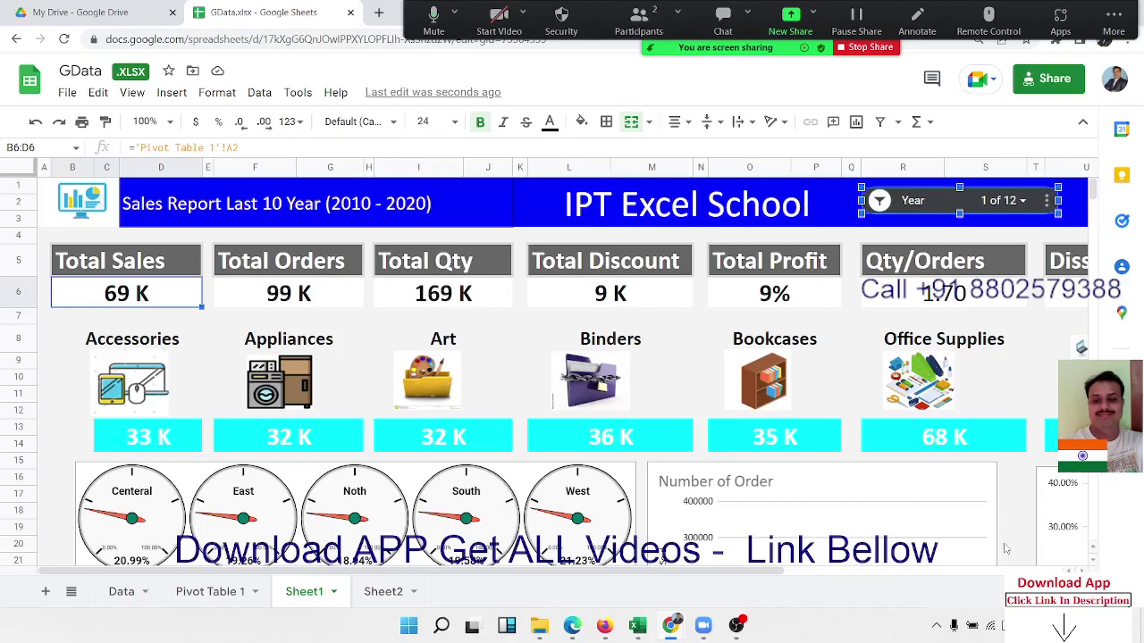
# Filter the dashboard Year slicer to 2012, reading 1 of 12.
pyautogui.click(1024, 202)
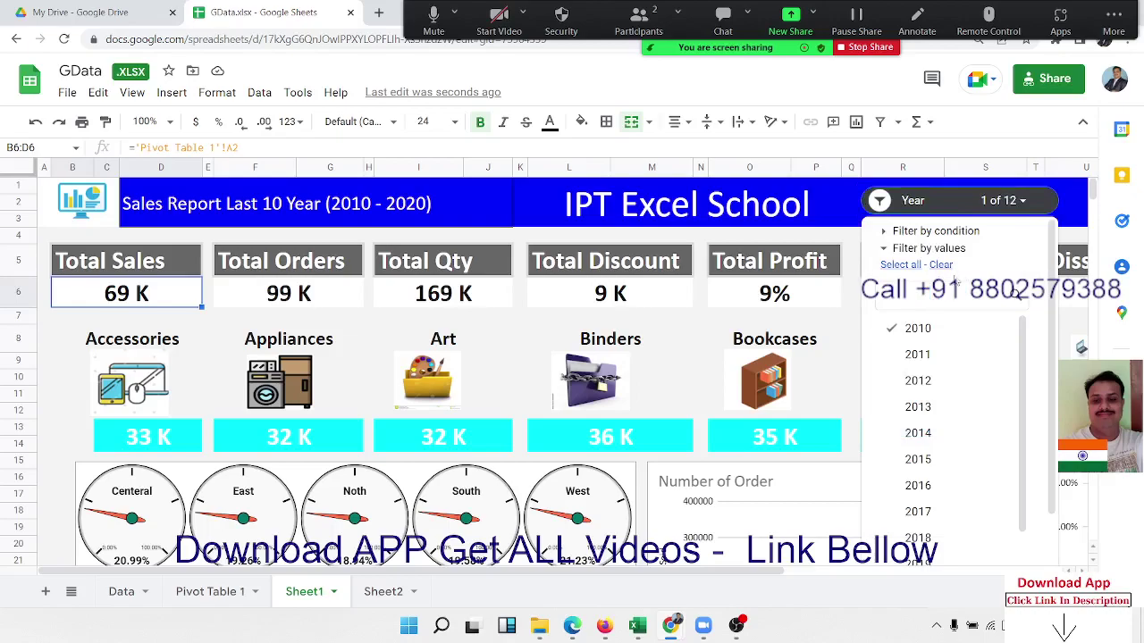
pyautogui.click(892, 331)
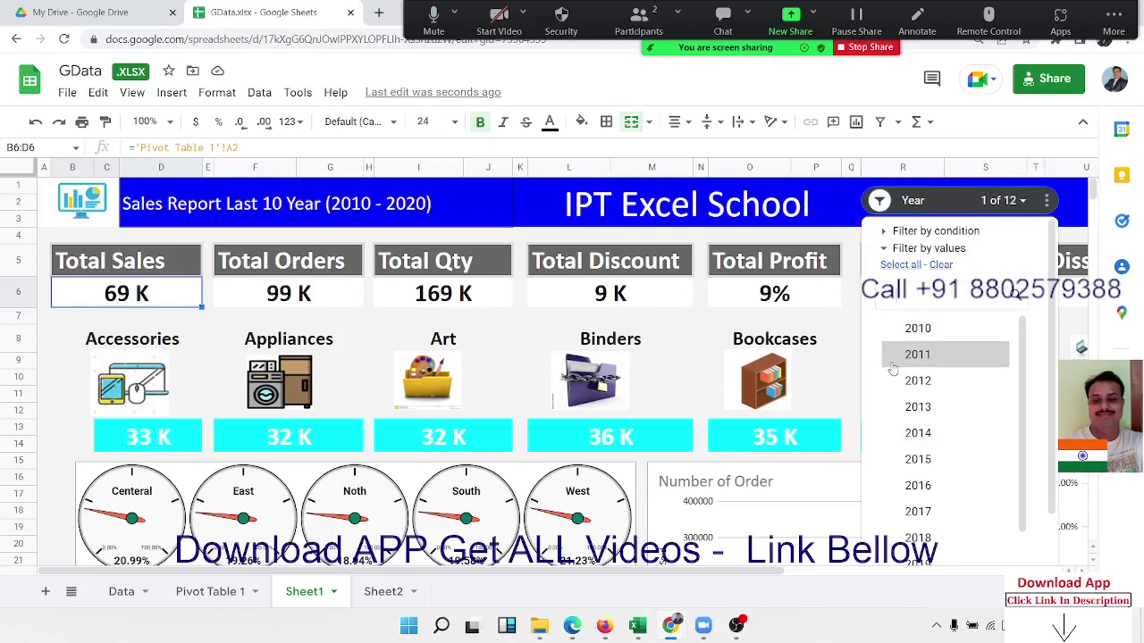
pyautogui.click(893, 367)
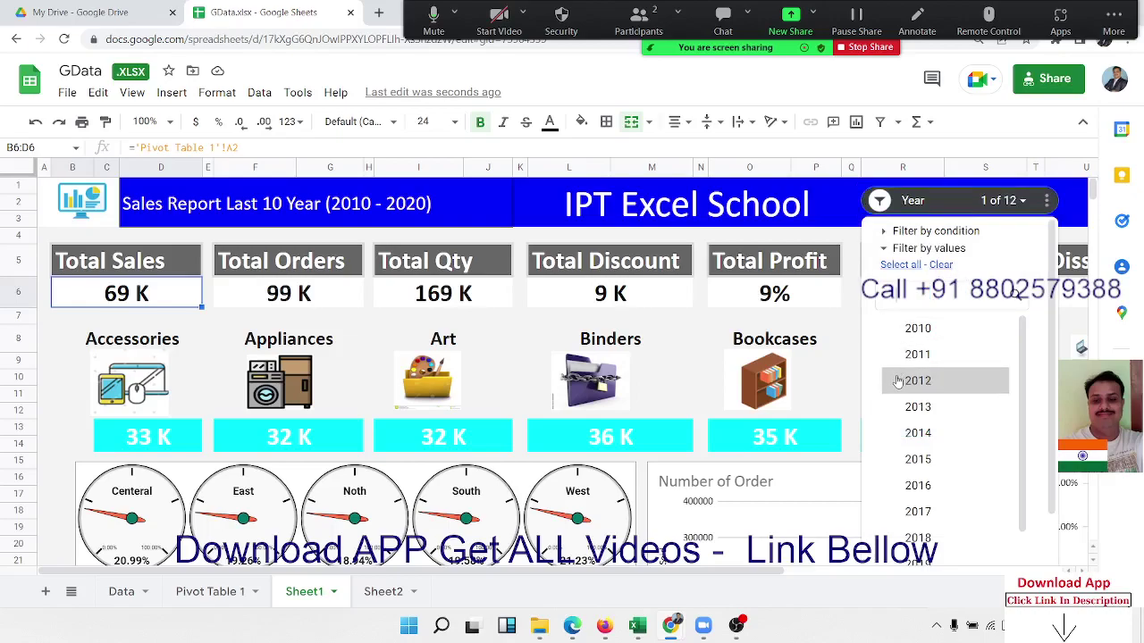
pyautogui.click(892, 381)
pyautogui.scroll(-2, 1051, 353)
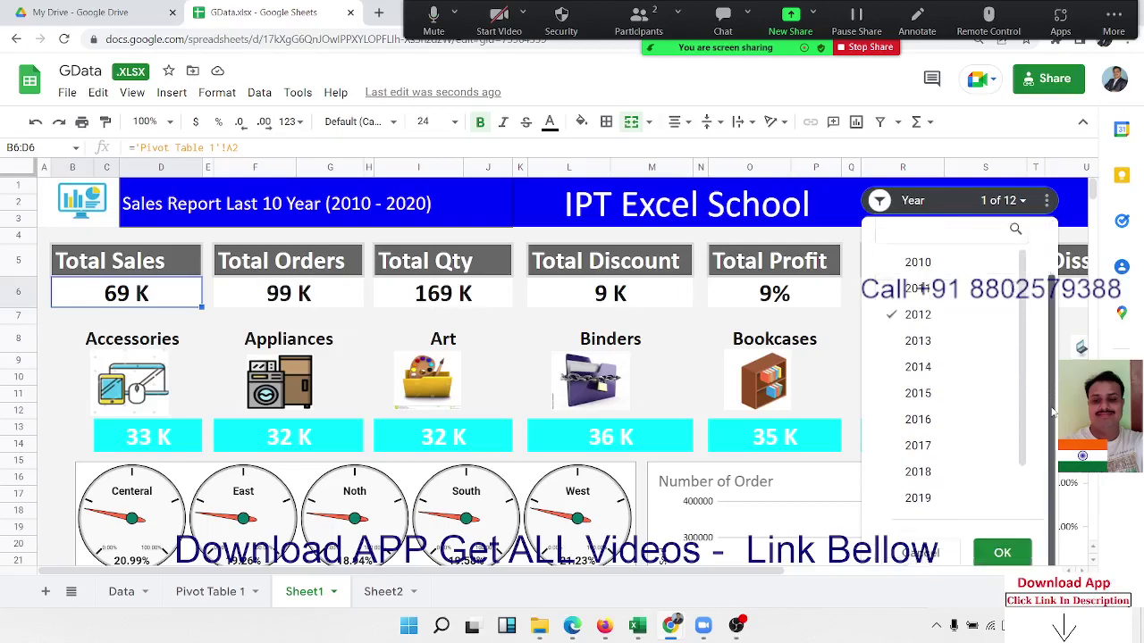
pyautogui.click(1002, 550)
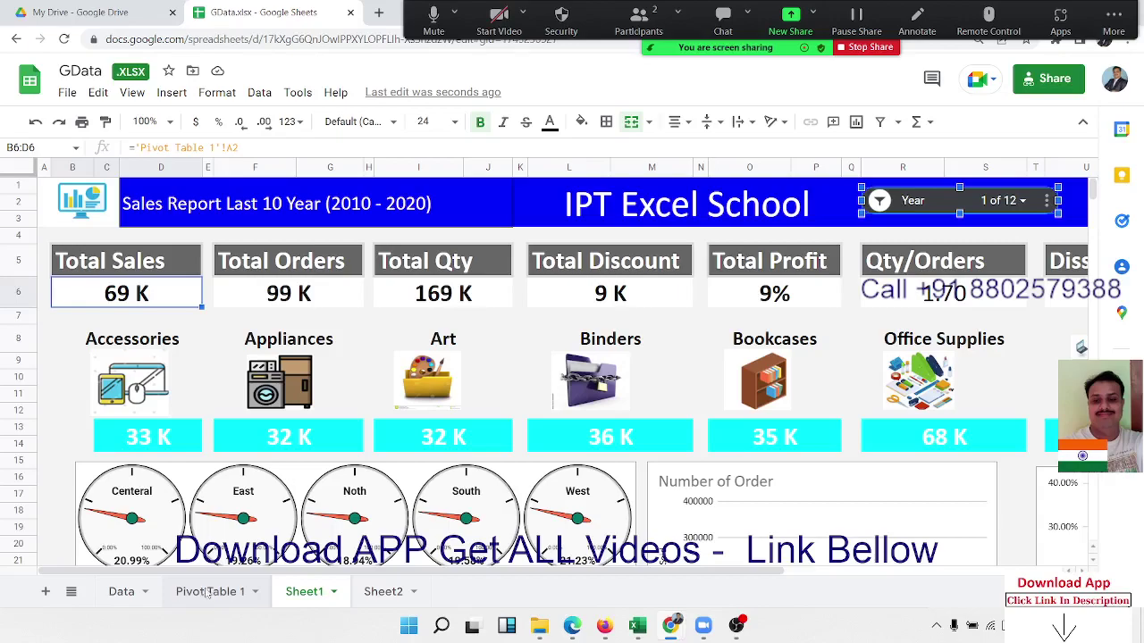
# Check the total sales figure in cell A2 of Pivot Table 1.
pyautogui.click(207, 595)
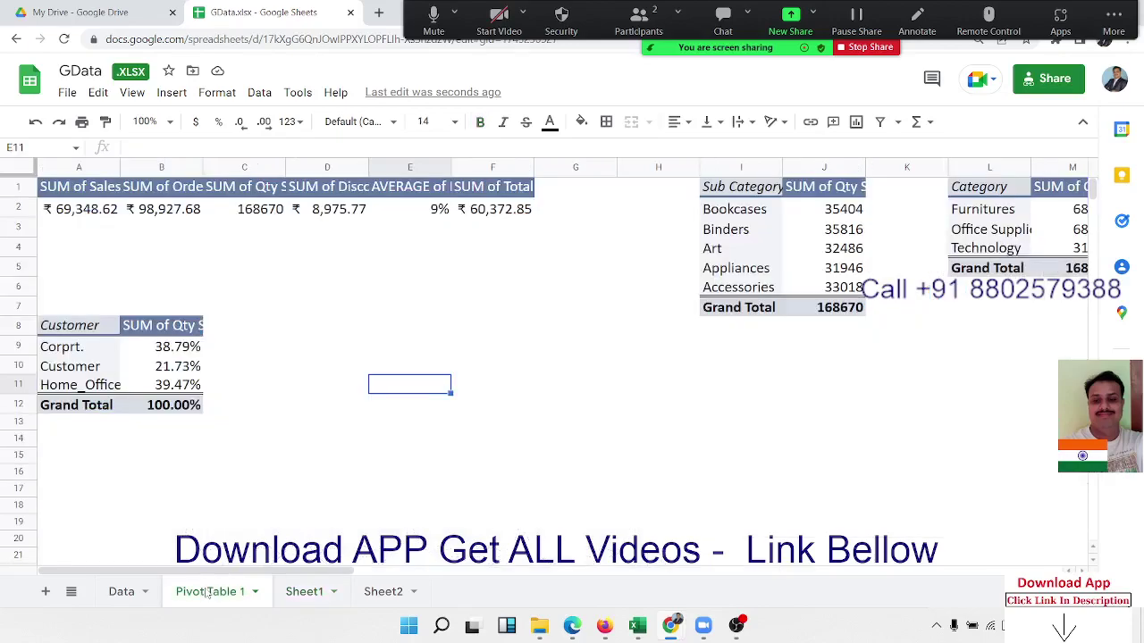
pyautogui.click(94, 214)
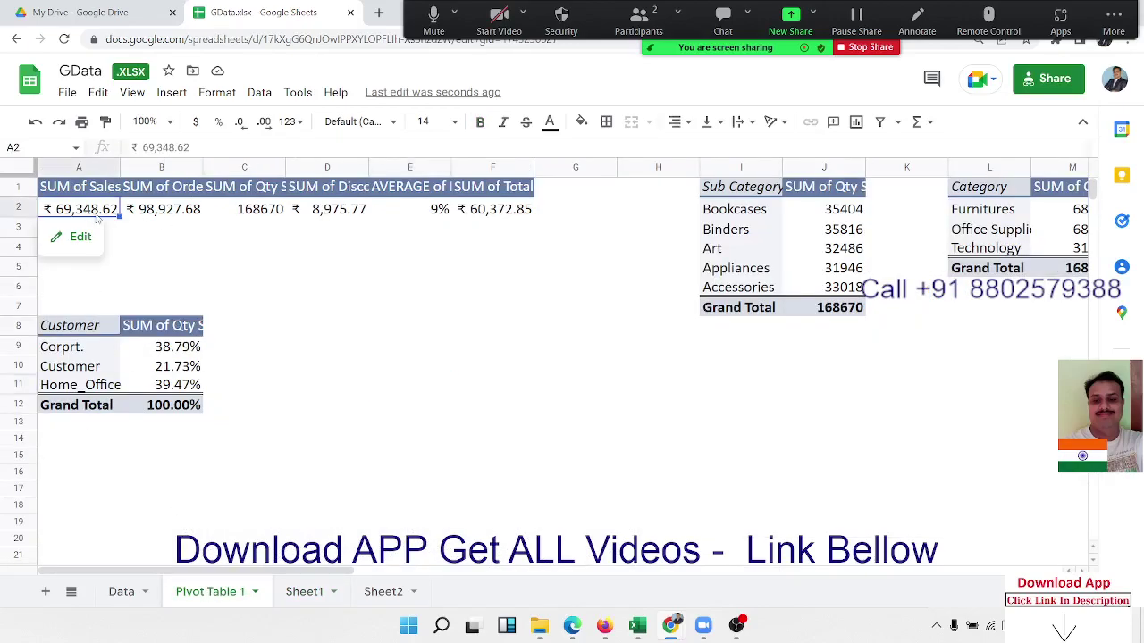
pyautogui.click(304, 592)
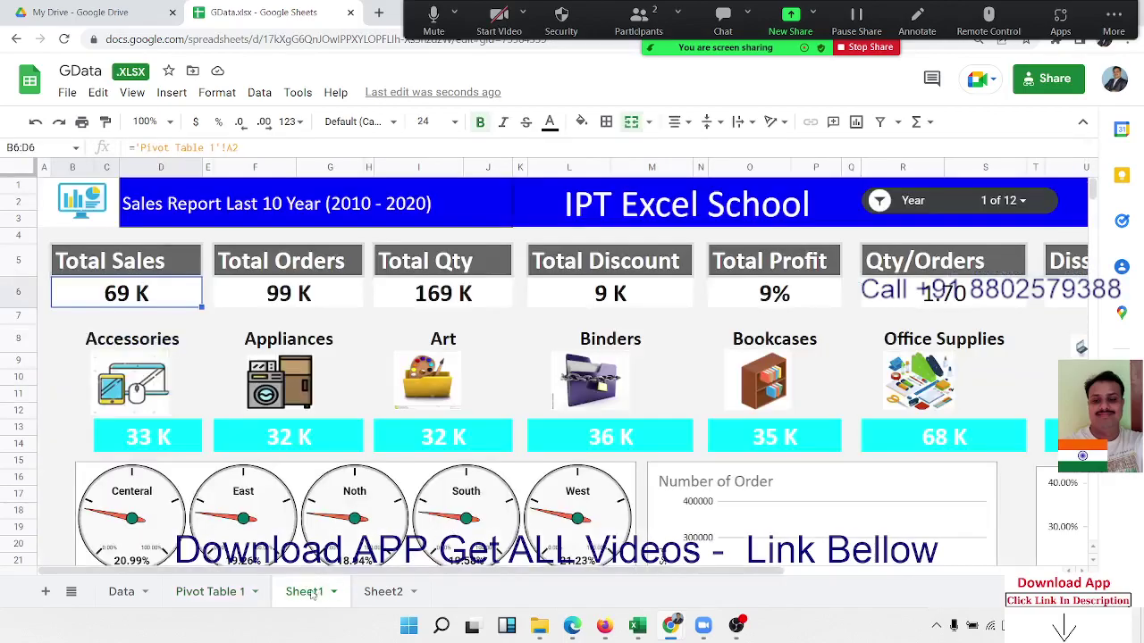
# Set the dashboard Year slicer to include every year, reading All.
pyautogui.click(920, 204)
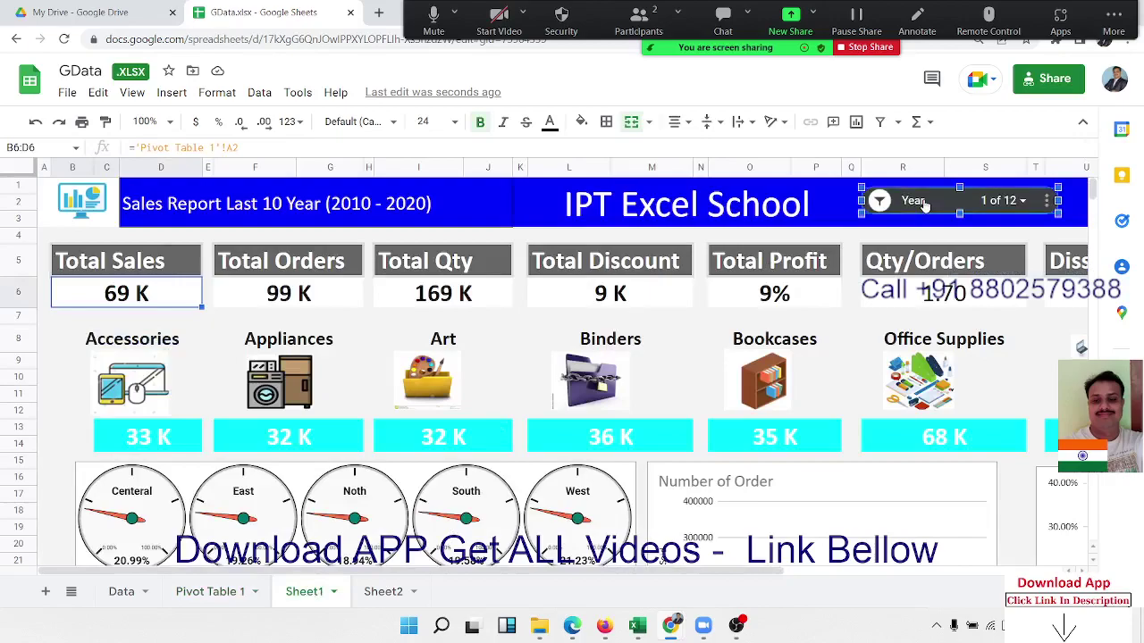
pyautogui.click(1024, 202)
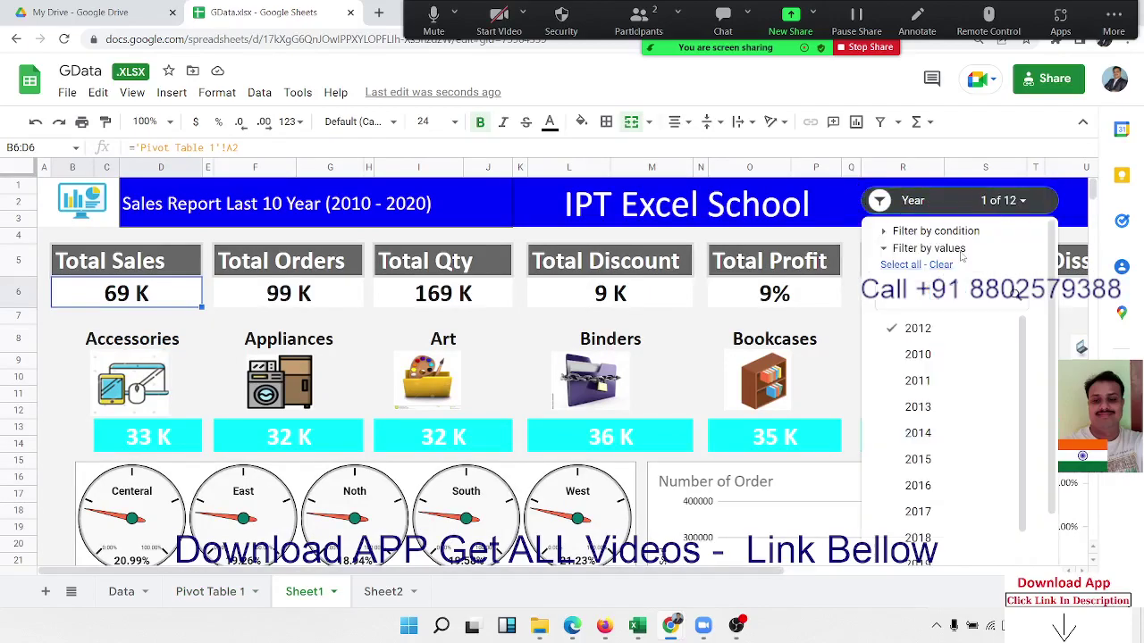
pyautogui.click(907, 267)
pyautogui.scroll(-2, 1046, 431)
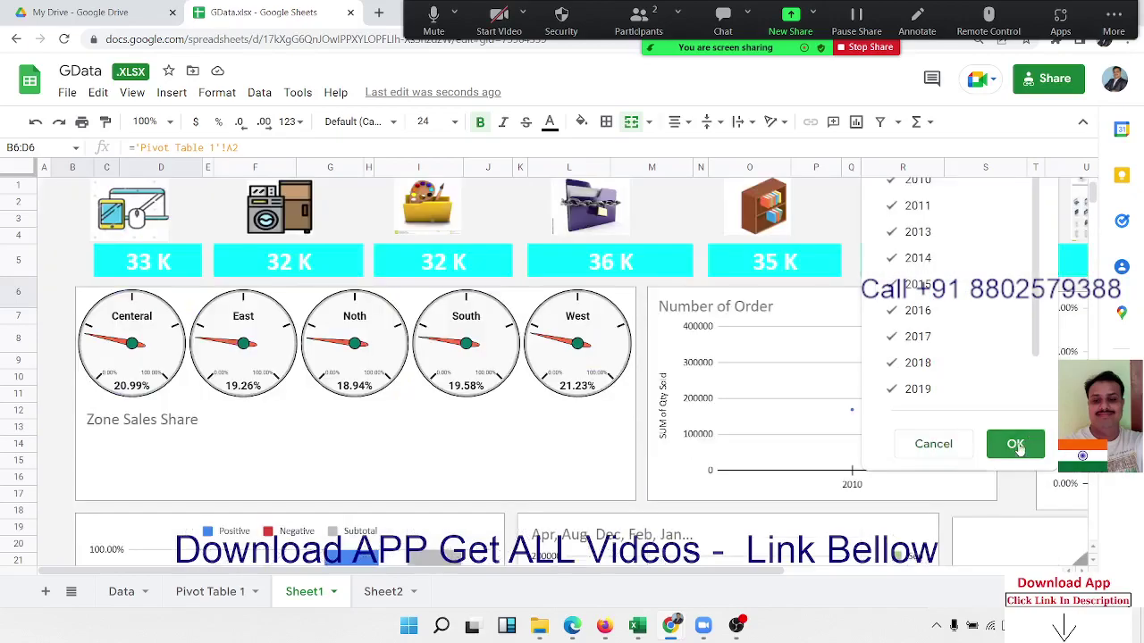
pyautogui.click(1017, 444)
pyautogui.scroll(3, 356, 305)
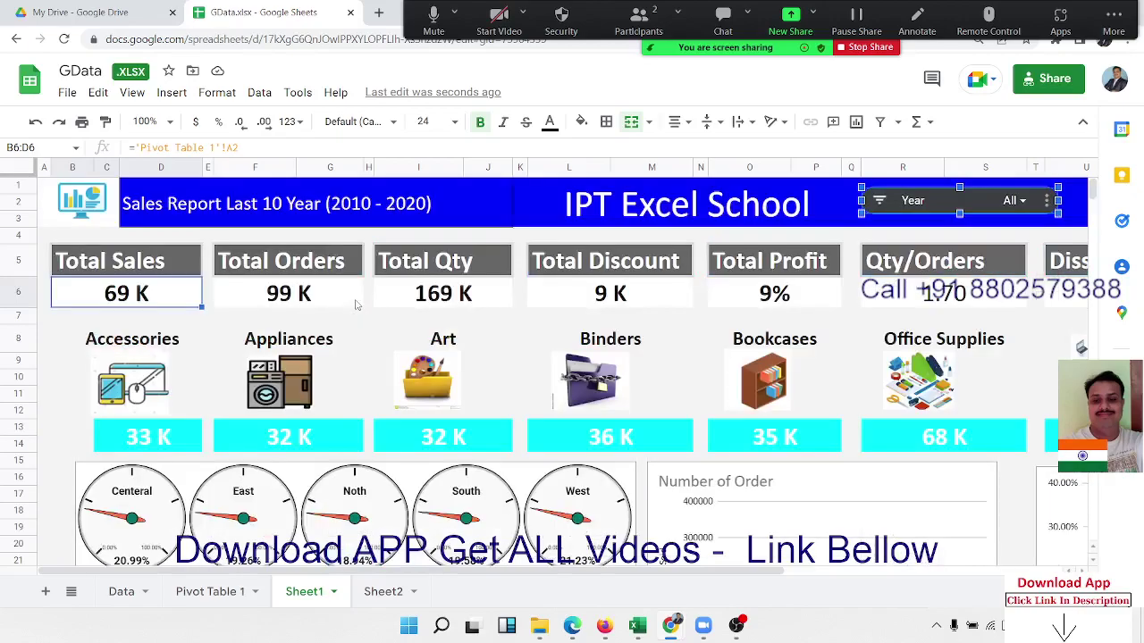
pyautogui.rightClick(899, 211)
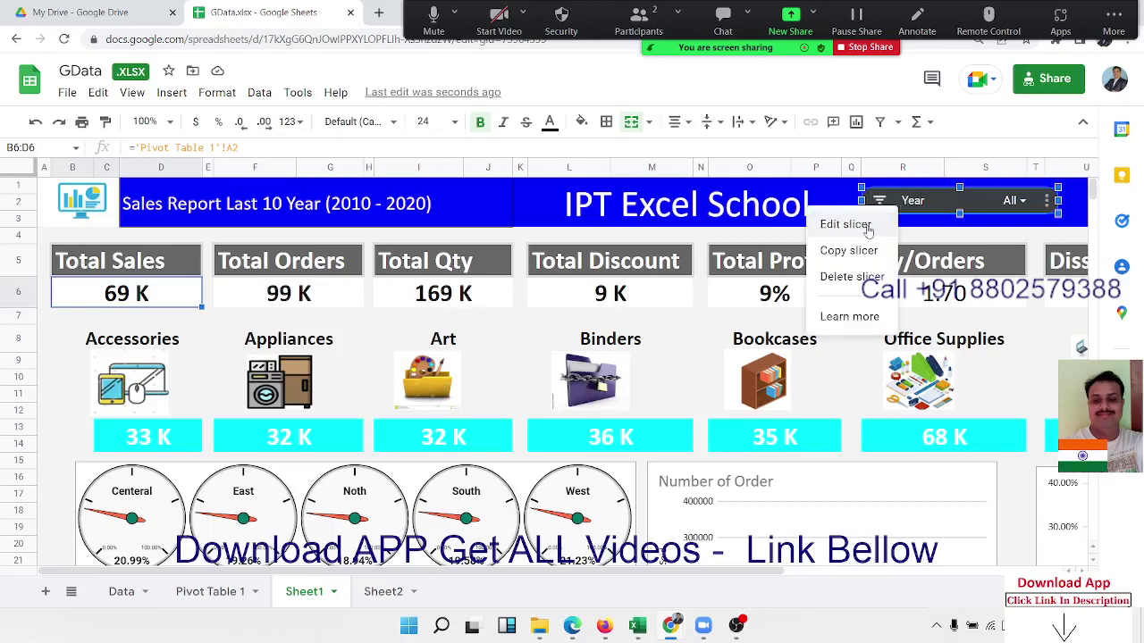
pyautogui.click(867, 225)
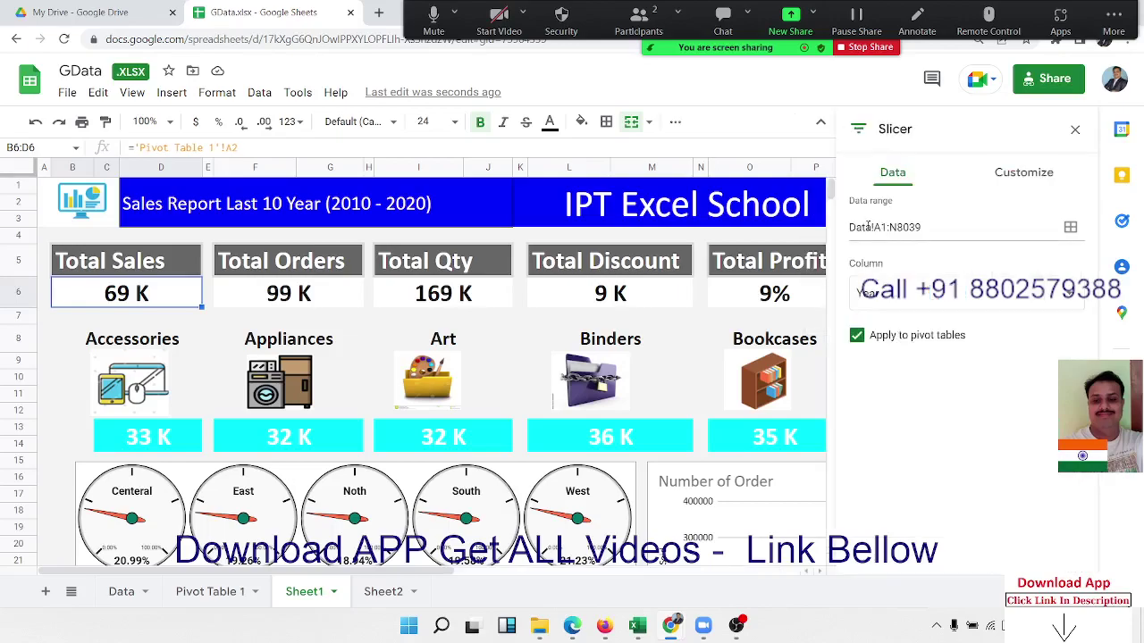
pyautogui.click(916, 227)
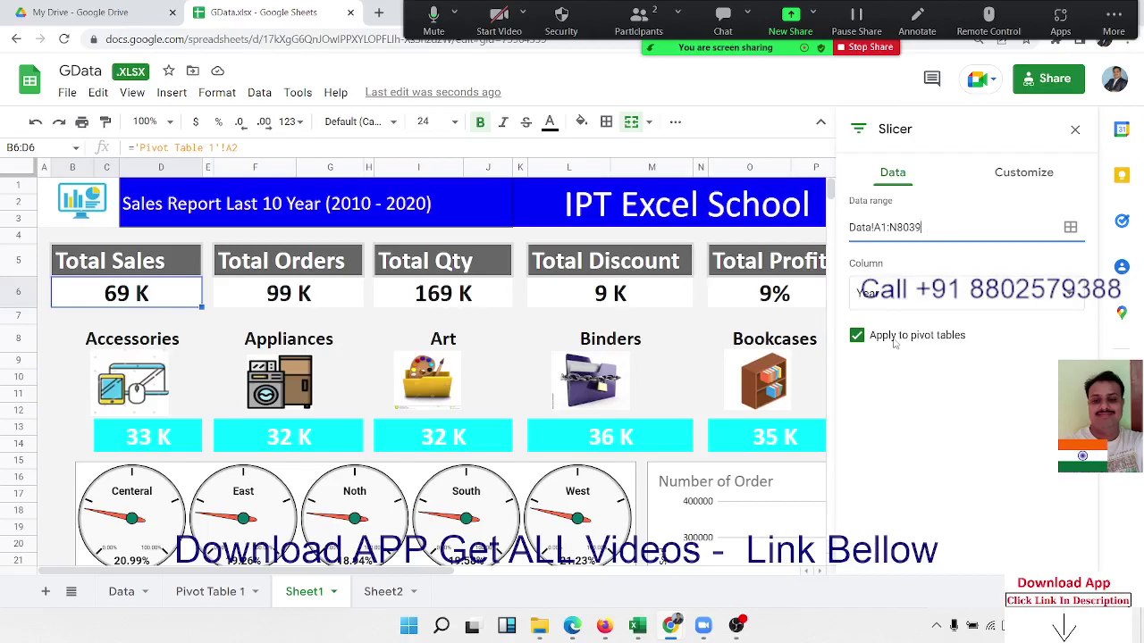
pyautogui.click(1028, 172)
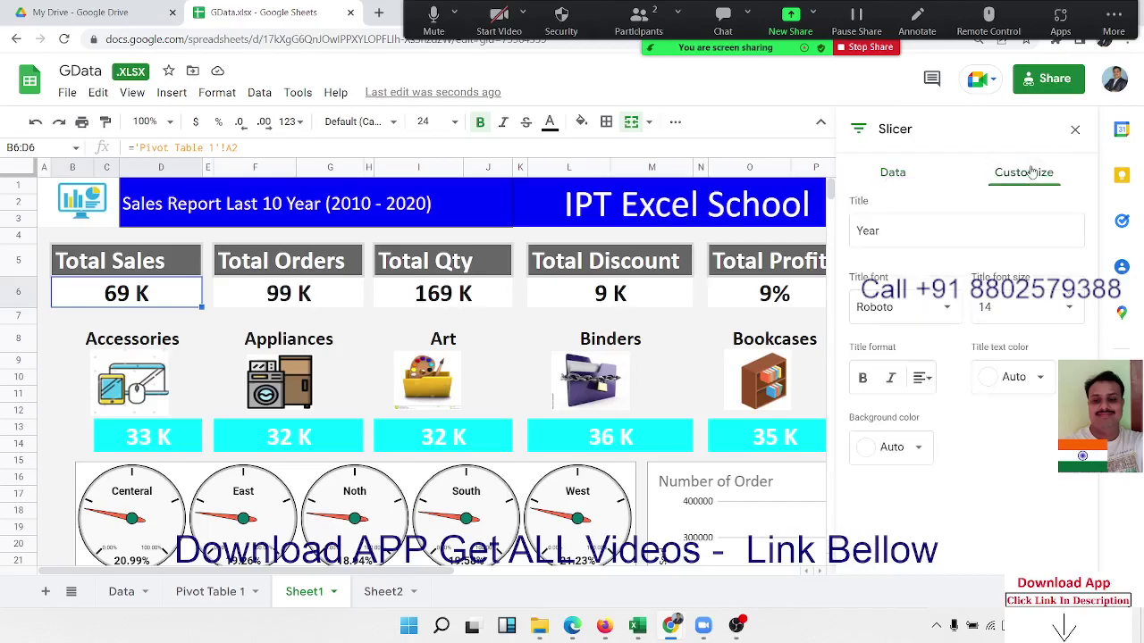
pyautogui.click(891, 177)
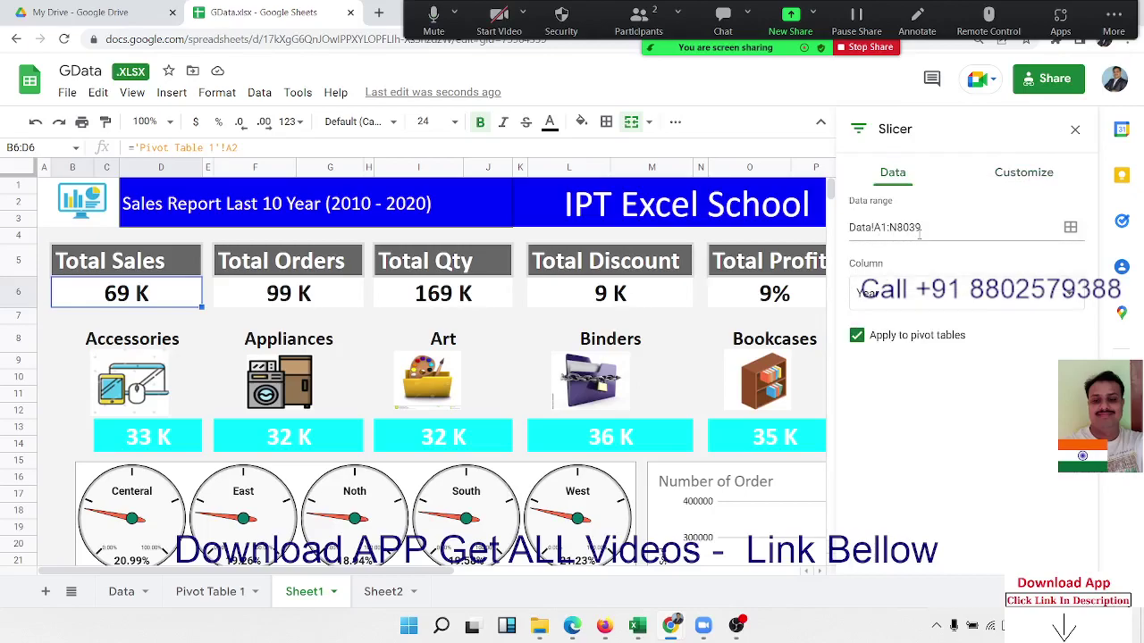
pyautogui.click(893, 295)
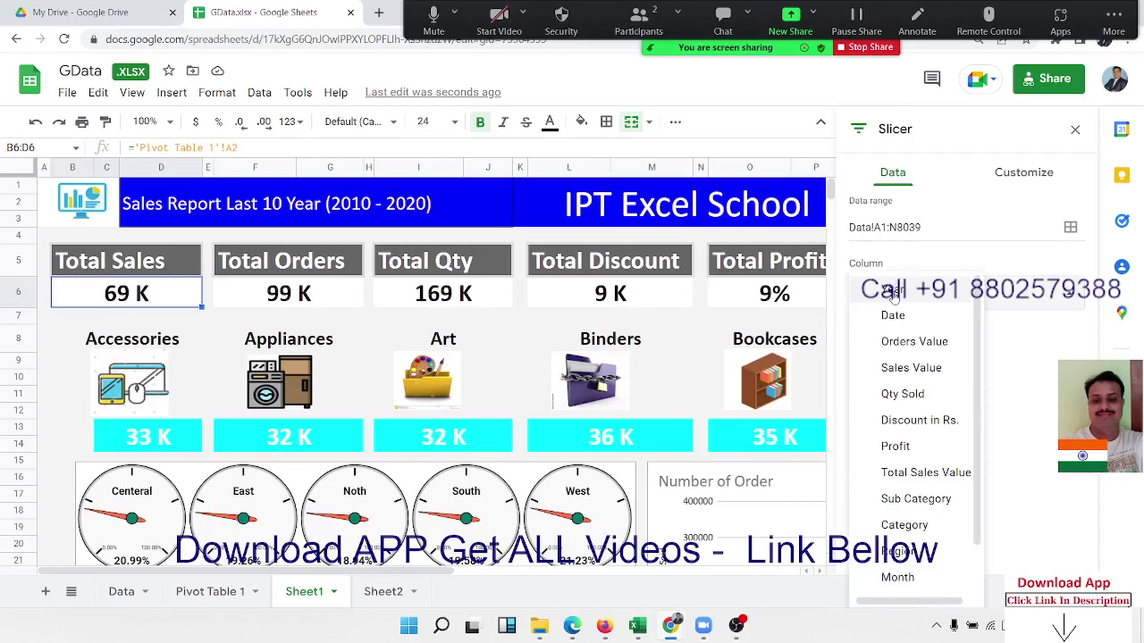
pyautogui.click(894, 293)
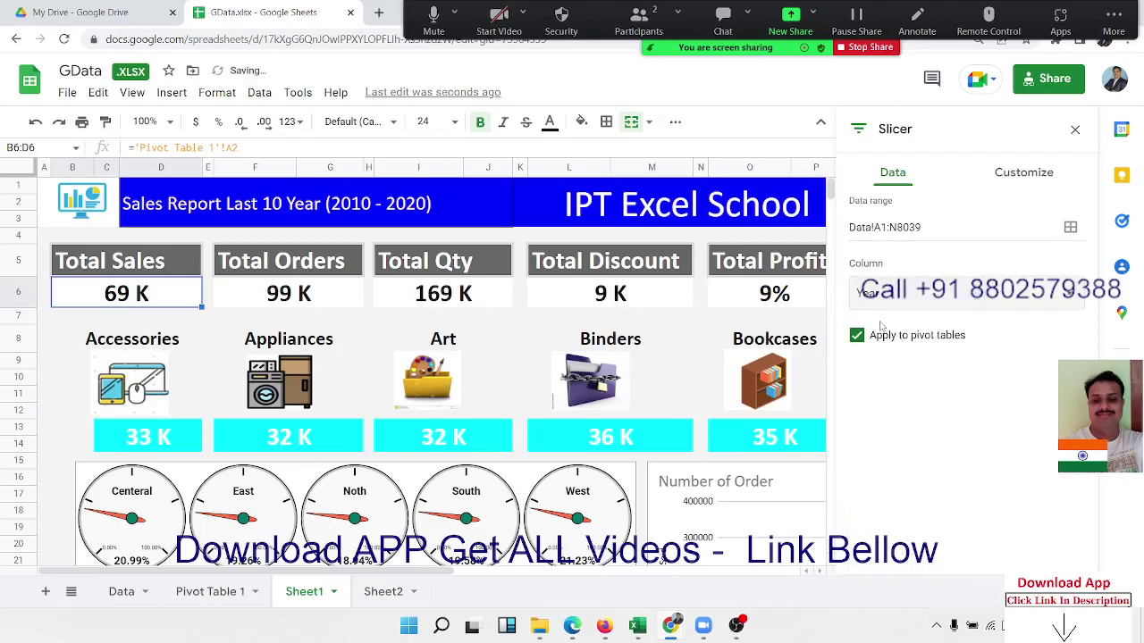
pyautogui.click(878, 339)
pyautogui.click(879, 339)
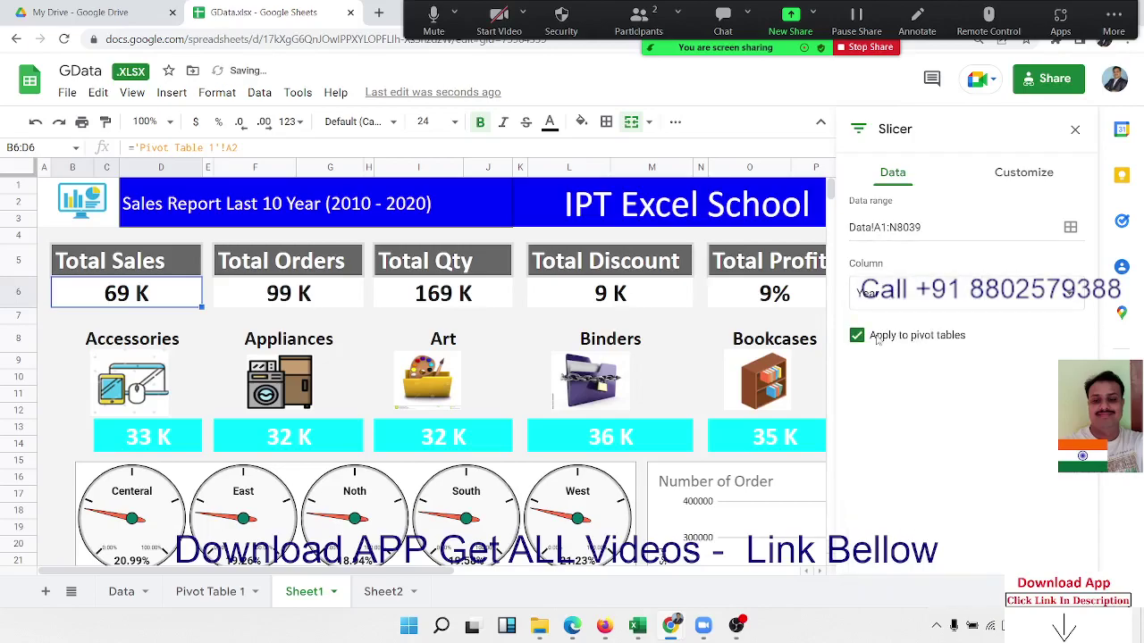
# Close the slicer settings and clear the years in the dashboard Year slicer filter.
pyautogui.click(1075, 130)
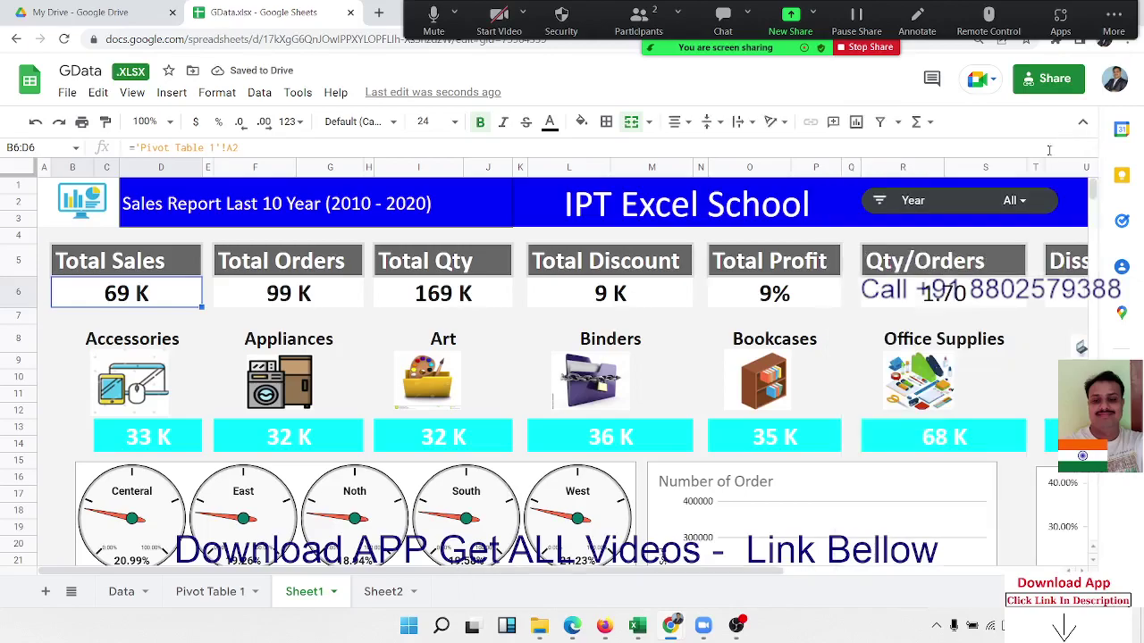
pyautogui.click(1009, 201)
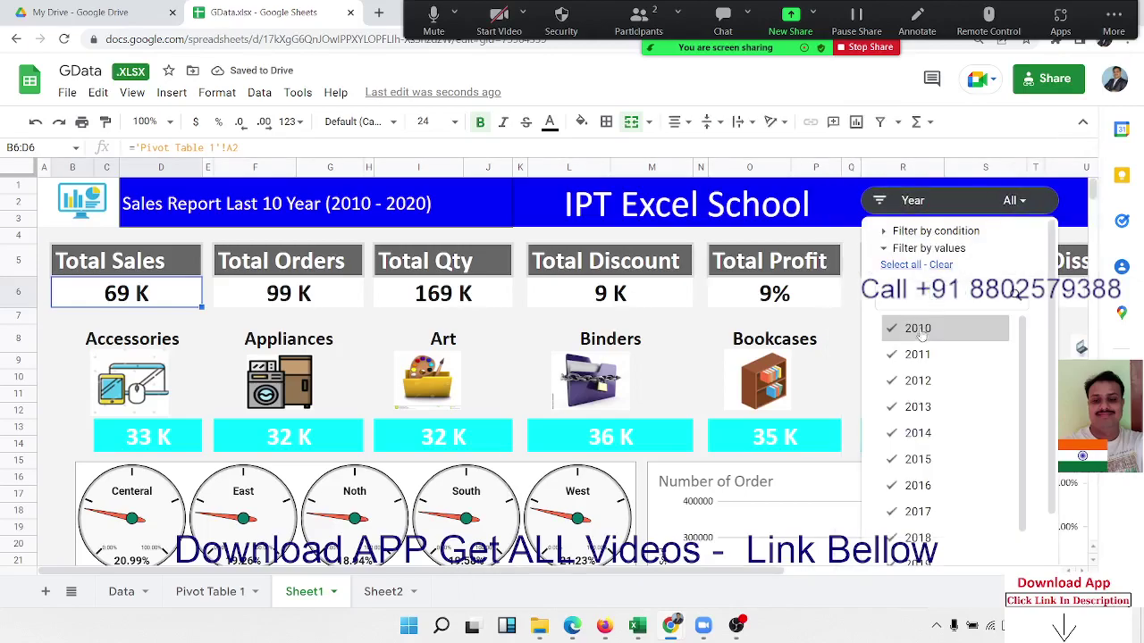
pyautogui.click(936, 265)
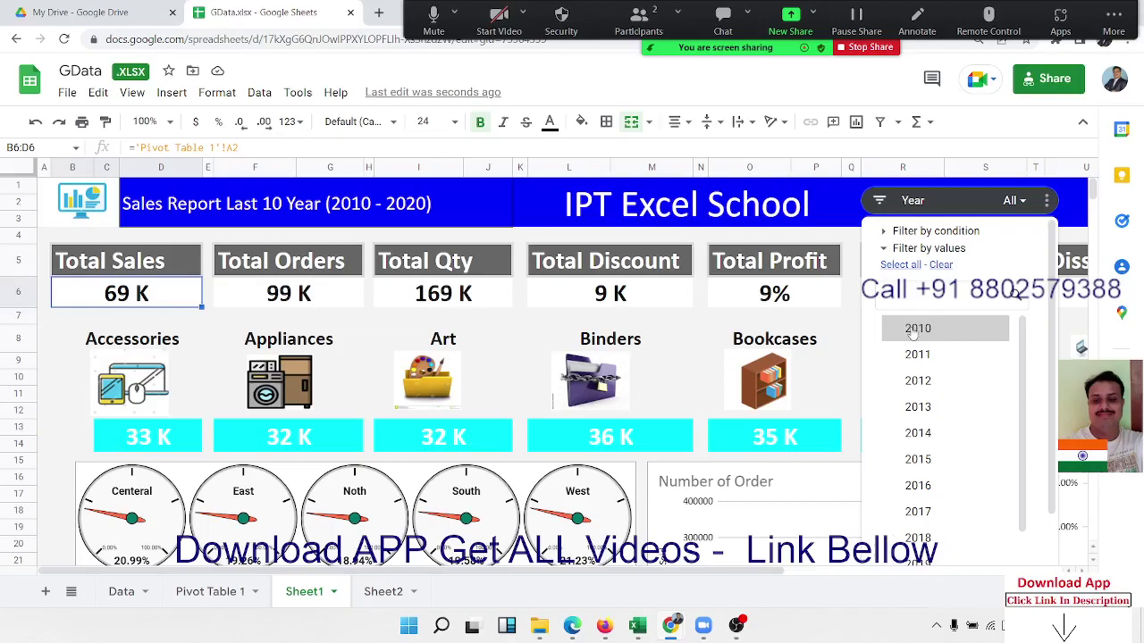
pyautogui.scroll(-2, 1045, 396)
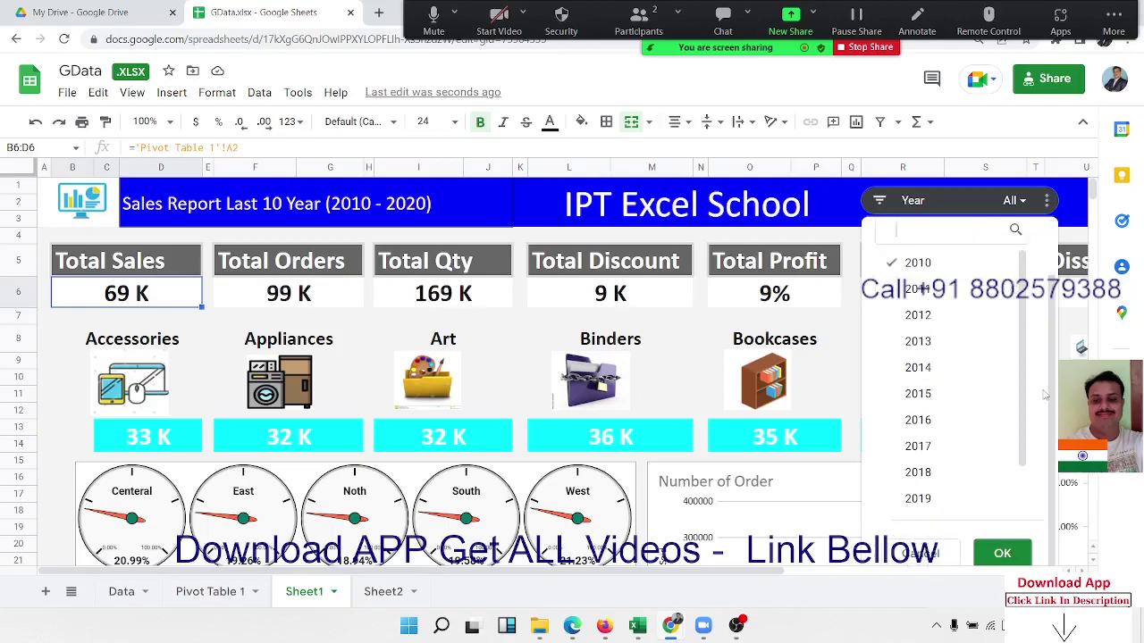
pyautogui.click(1002, 551)
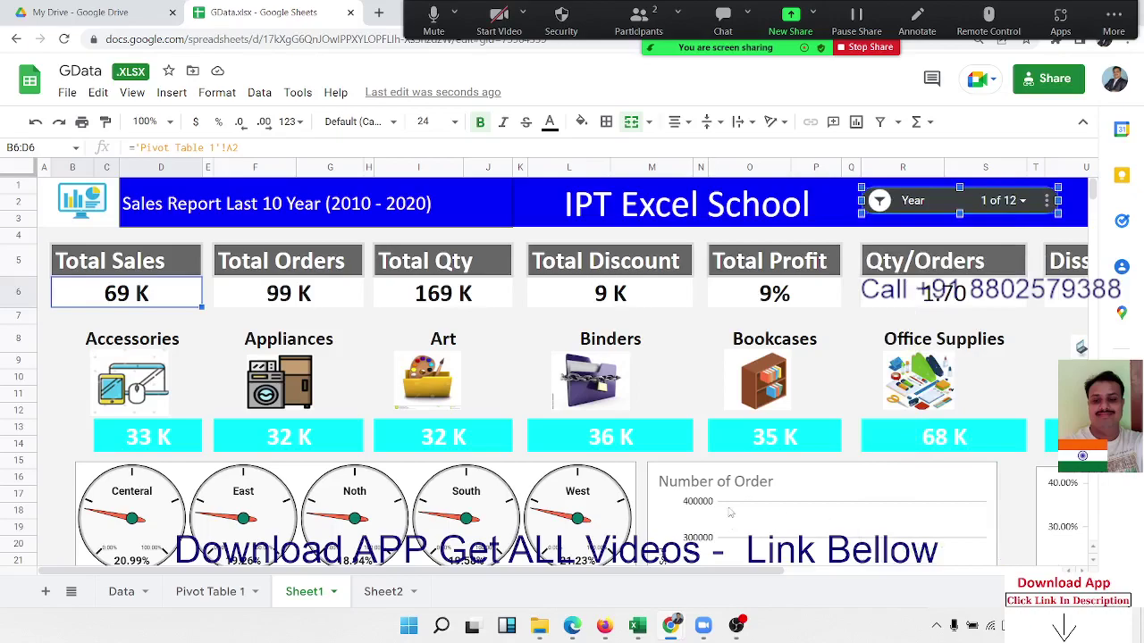
# Filter the dashboard Year slicer to 2012 only, reading 1 of 12.
pyautogui.click(1019, 200)
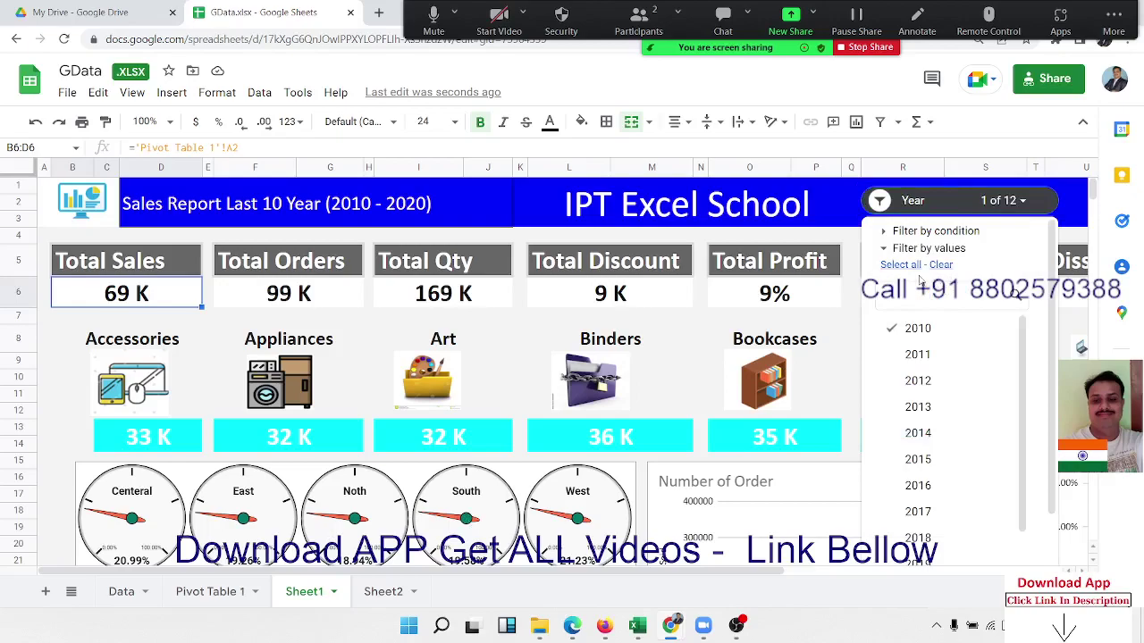
pyautogui.click(942, 267)
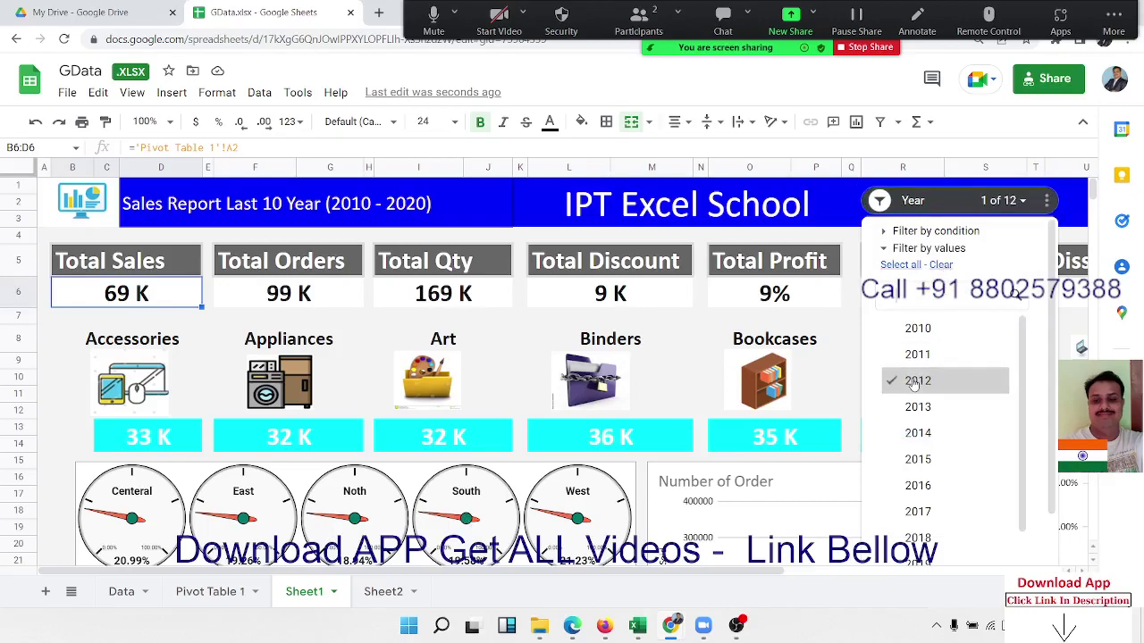
pyautogui.scroll(-3, 947, 429)
pyautogui.scroll(-3, 1050, 475)
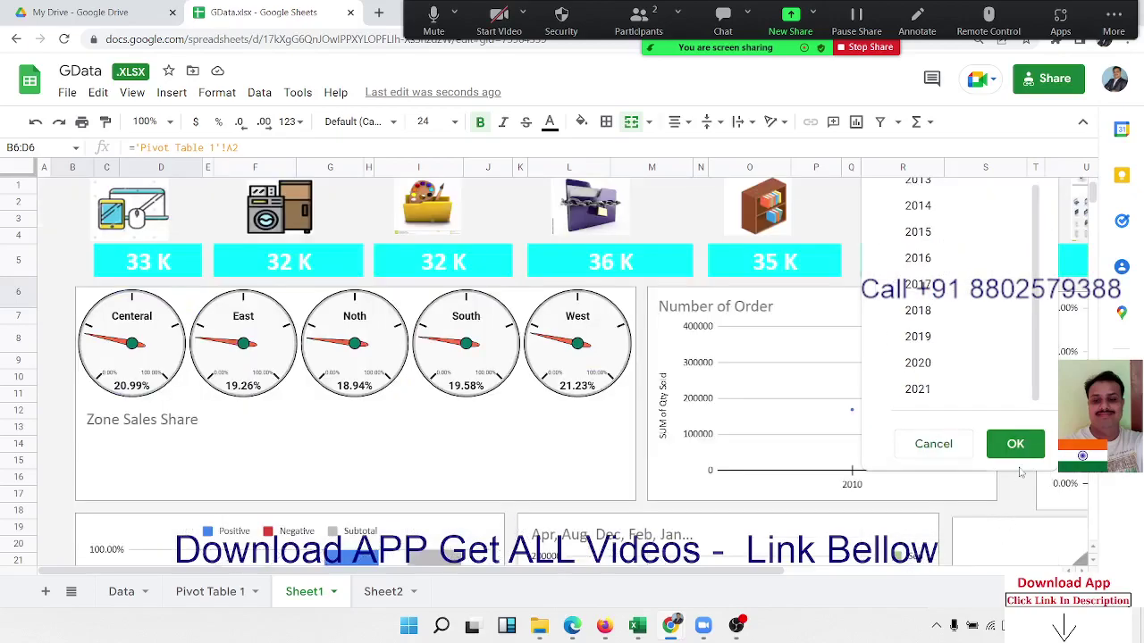
pyautogui.click(1015, 444)
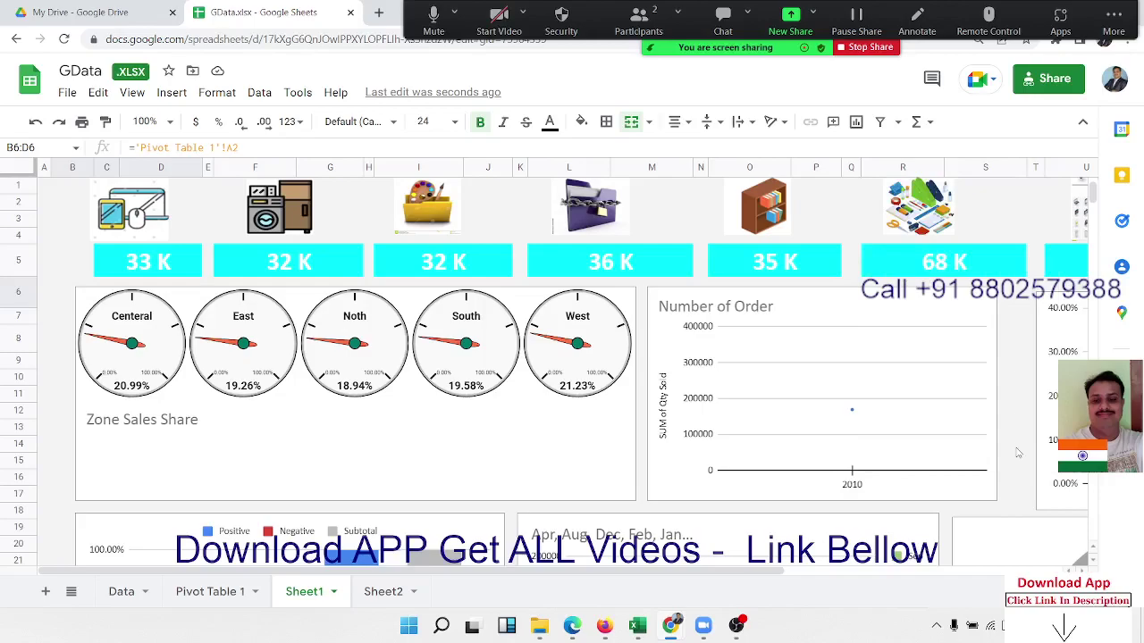
pyautogui.scroll(3, 896, 374)
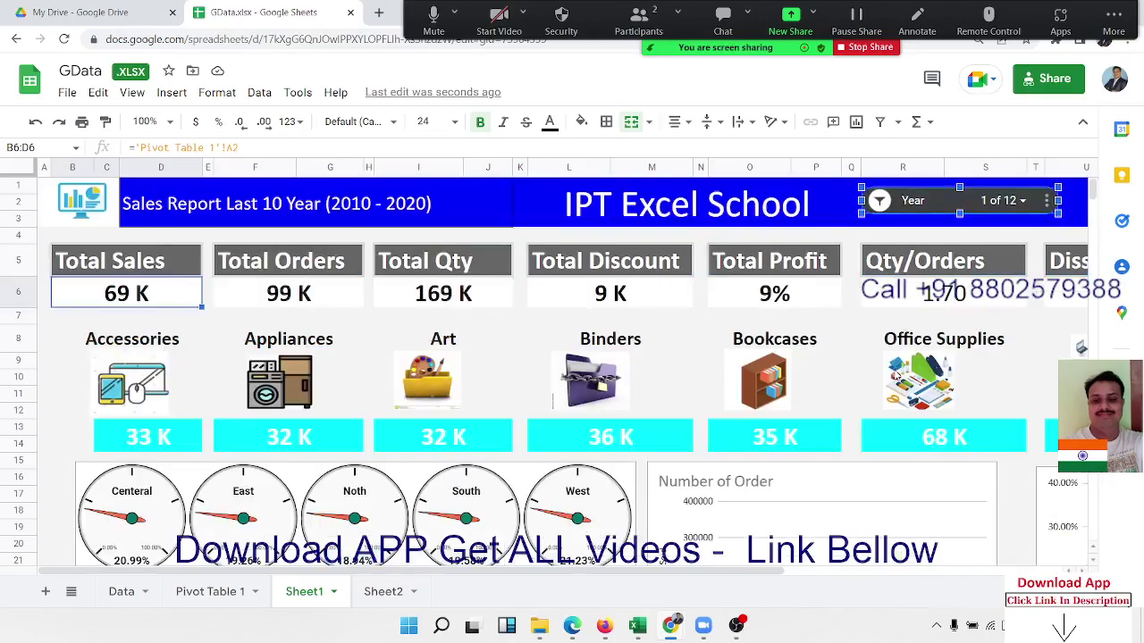
# Delete the Year slicer from the Sheet1 dashboard.
pyautogui.rightClick(916, 216)
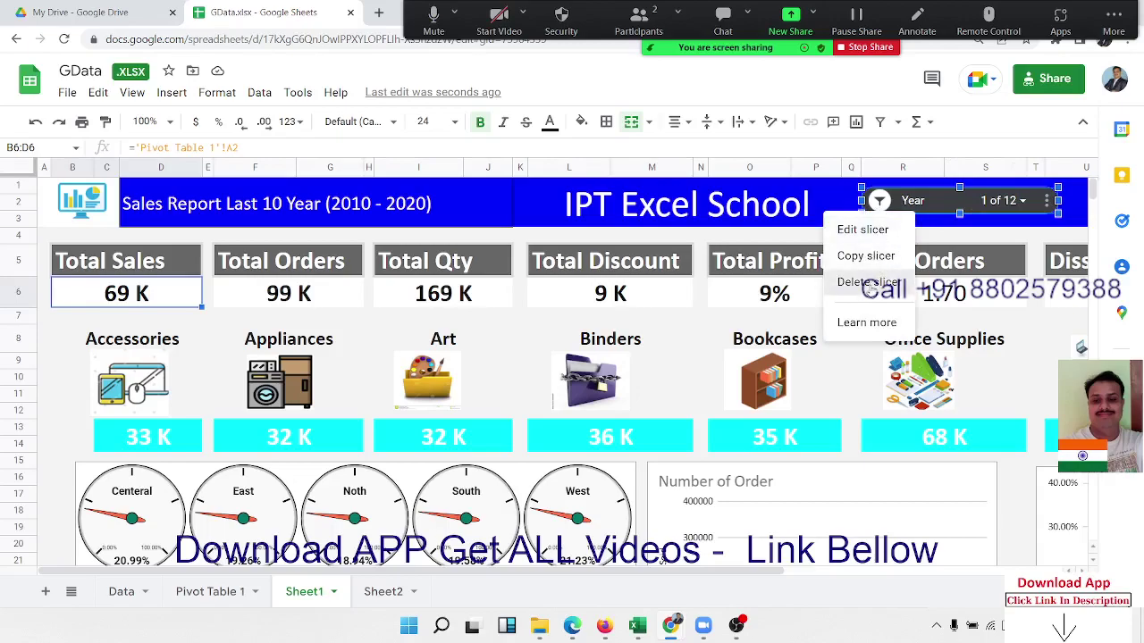
pyautogui.click(871, 284)
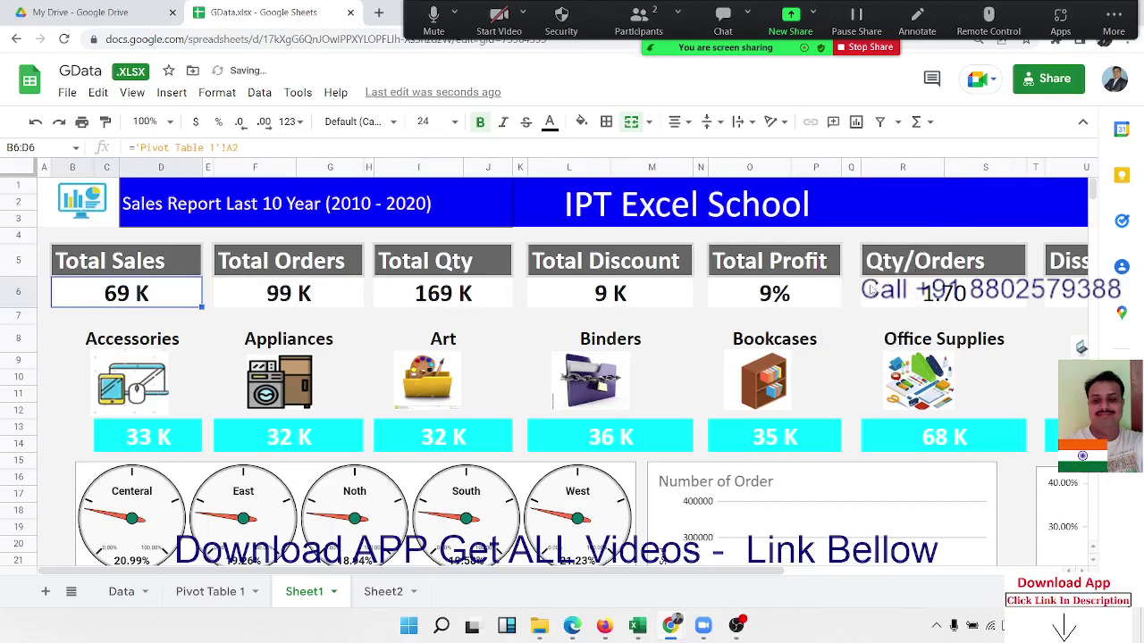
pyautogui.click(212, 590)
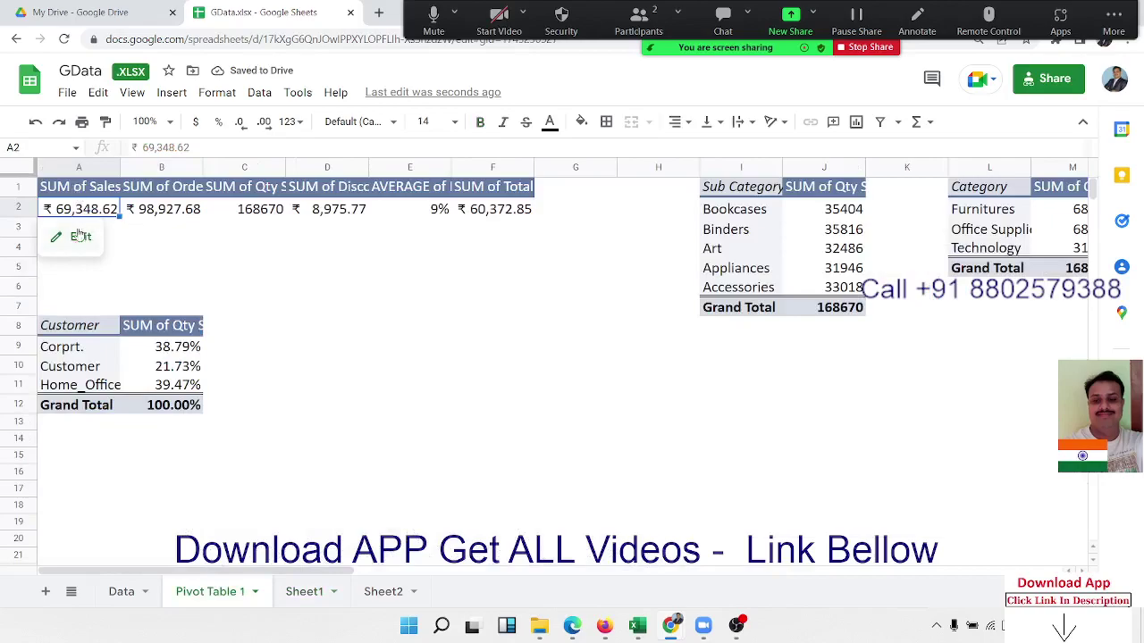
# Add a new slicer to Pivot Table 1 filtering on the Year column.
pyautogui.click(295, 93)
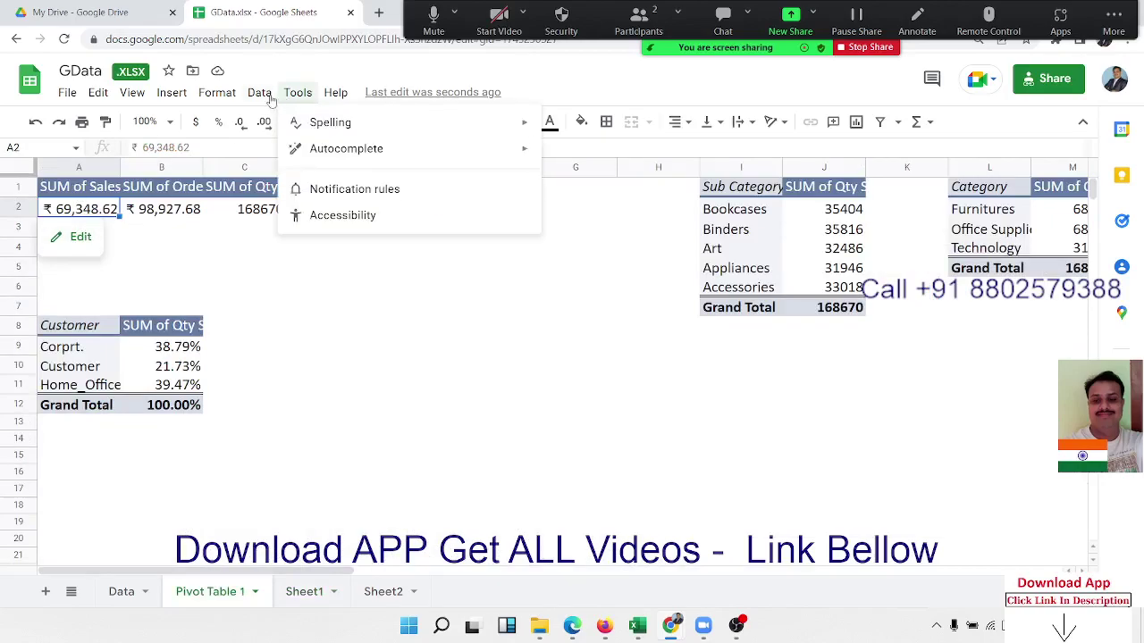
pyautogui.click(265, 94)
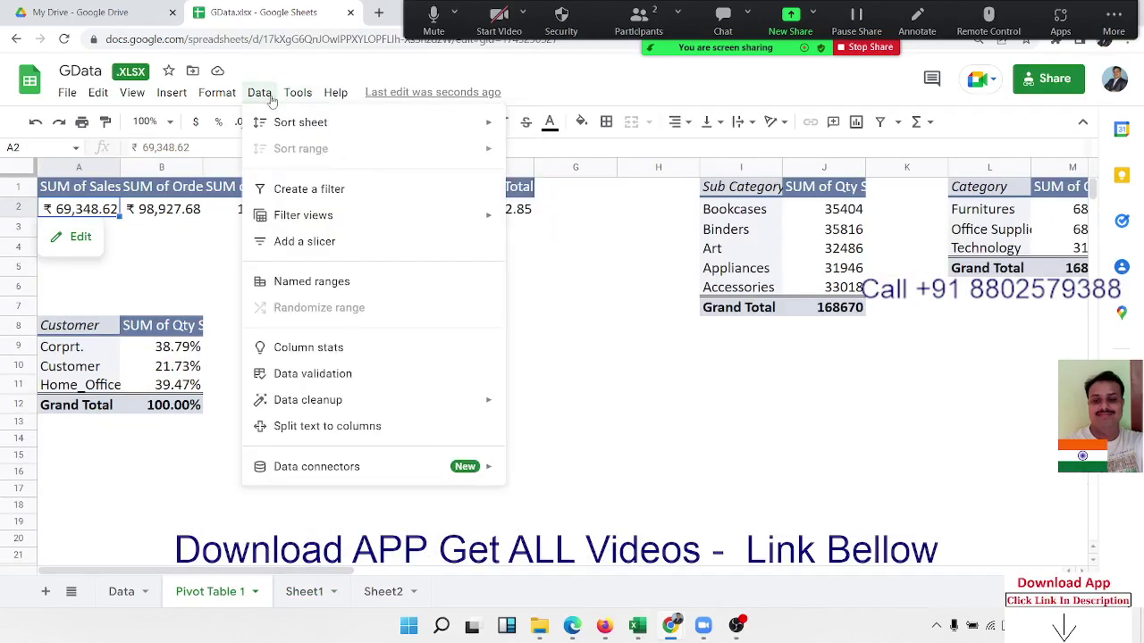
pyautogui.click(356, 246)
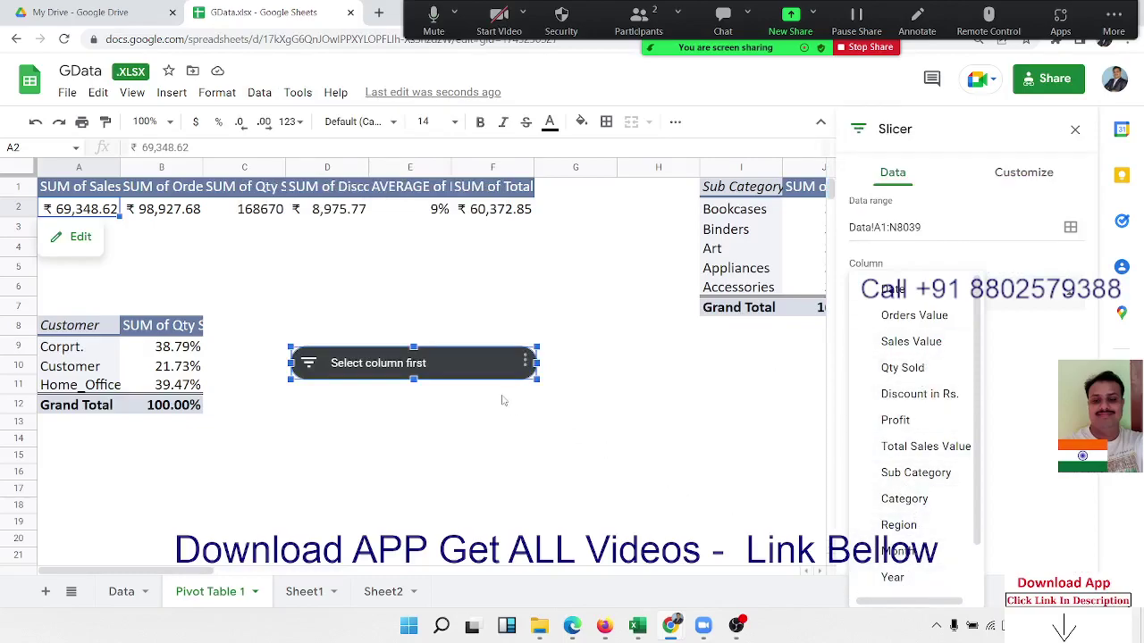
pyautogui.click(921, 578)
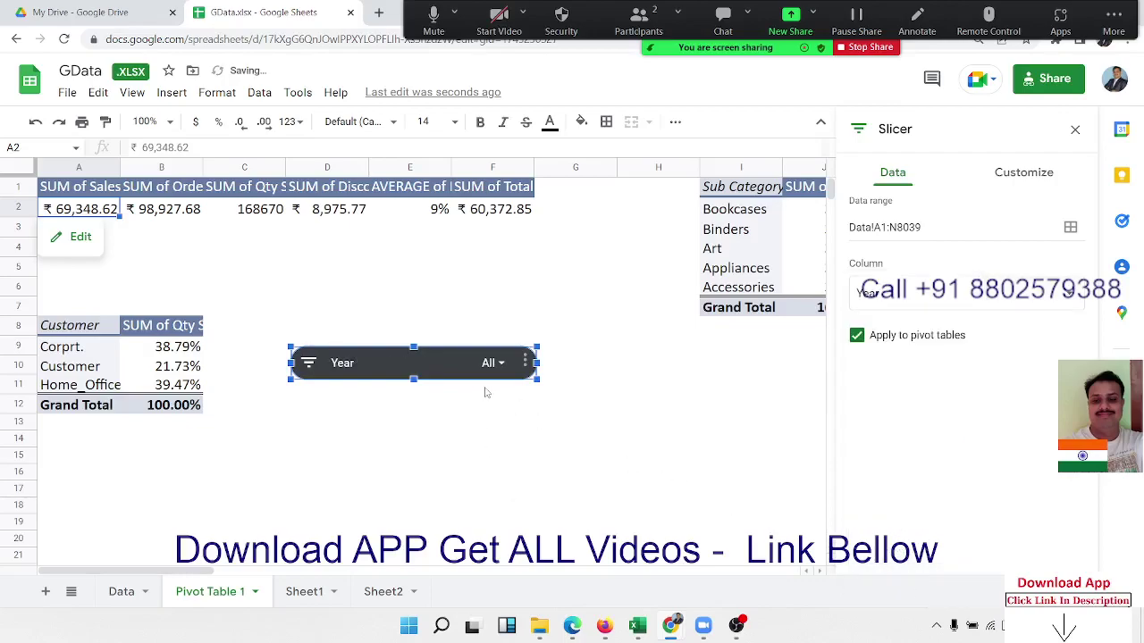
pyautogui.click(492, 455)
# Apply the new Year slicer with all years, restoring sales ₹765,496.16.
pyautogui.click(493, 363)
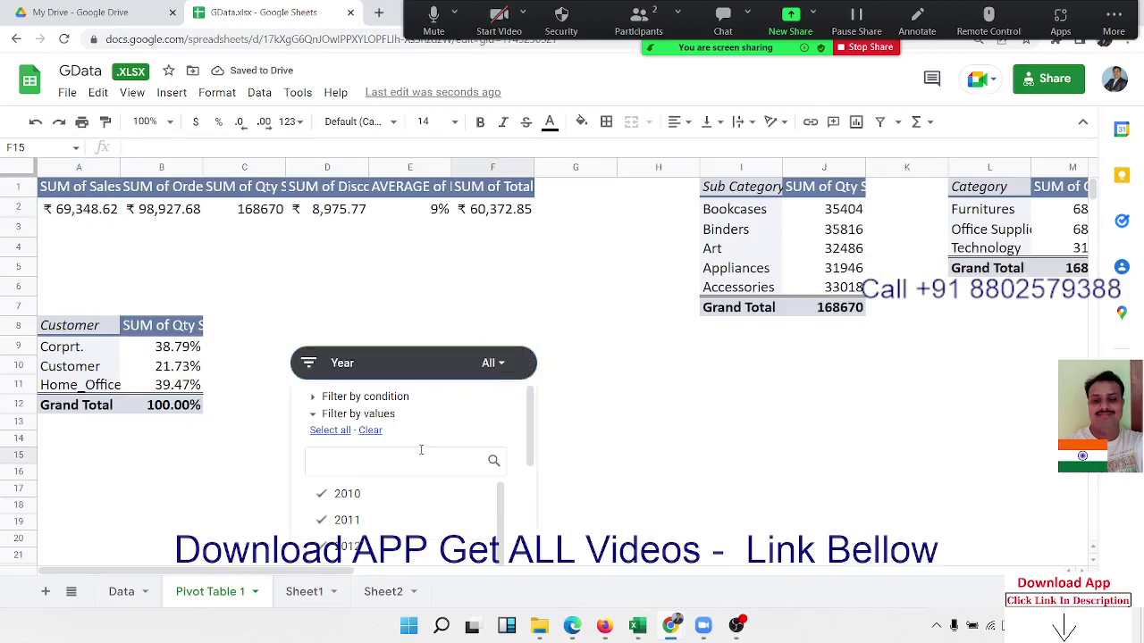
pyautogui.scroll(-5, 479, 439)
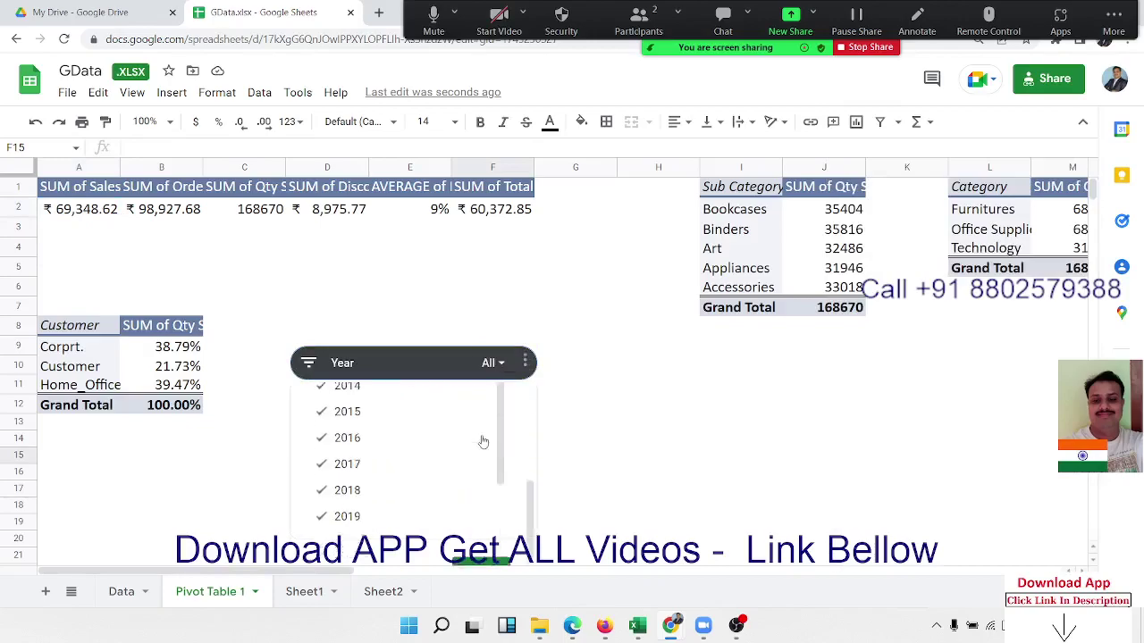
pyautogui.click(498, 554)
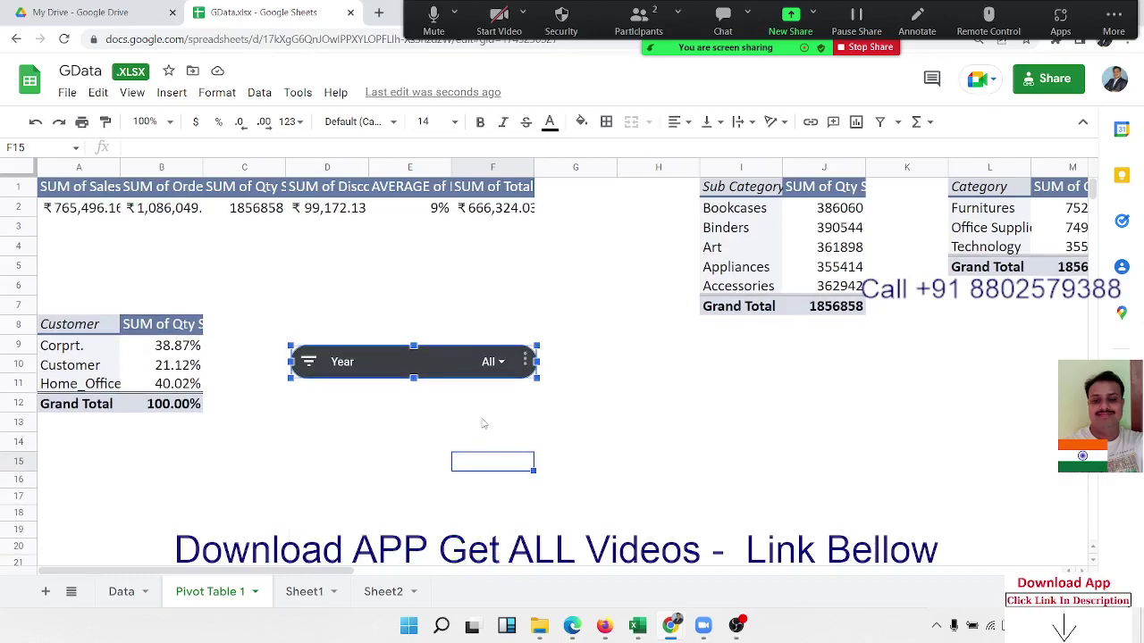
pyautogui.click(493, 361)
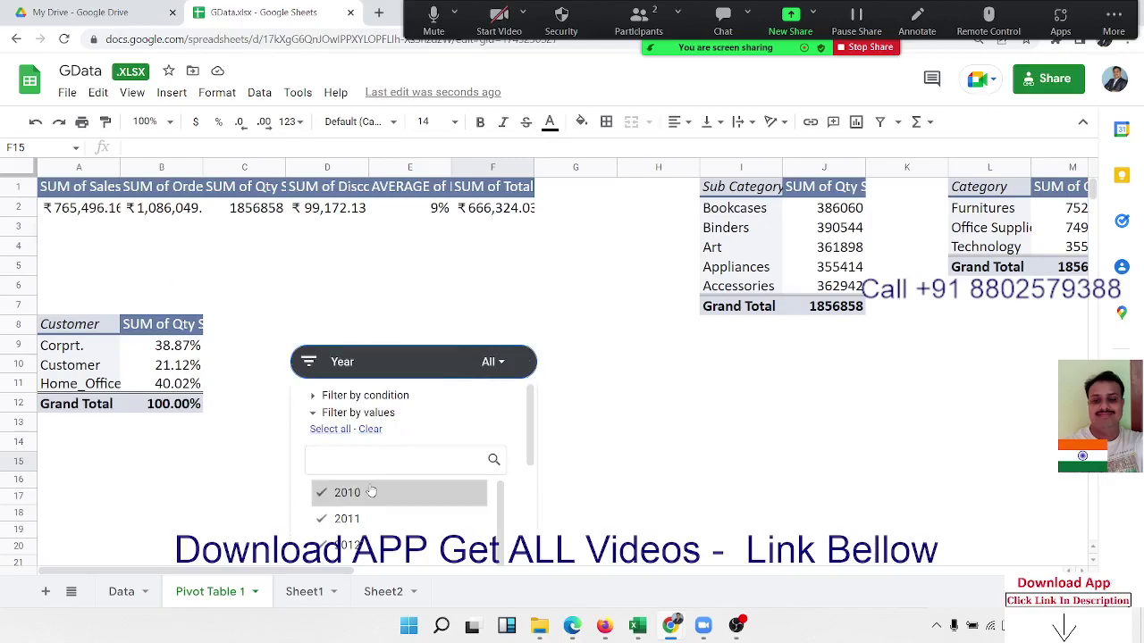
# Filter the Pivot Table 1 Year slicer to 2010 only, reading 1 of 12.
pyautogui.click(371, 429)
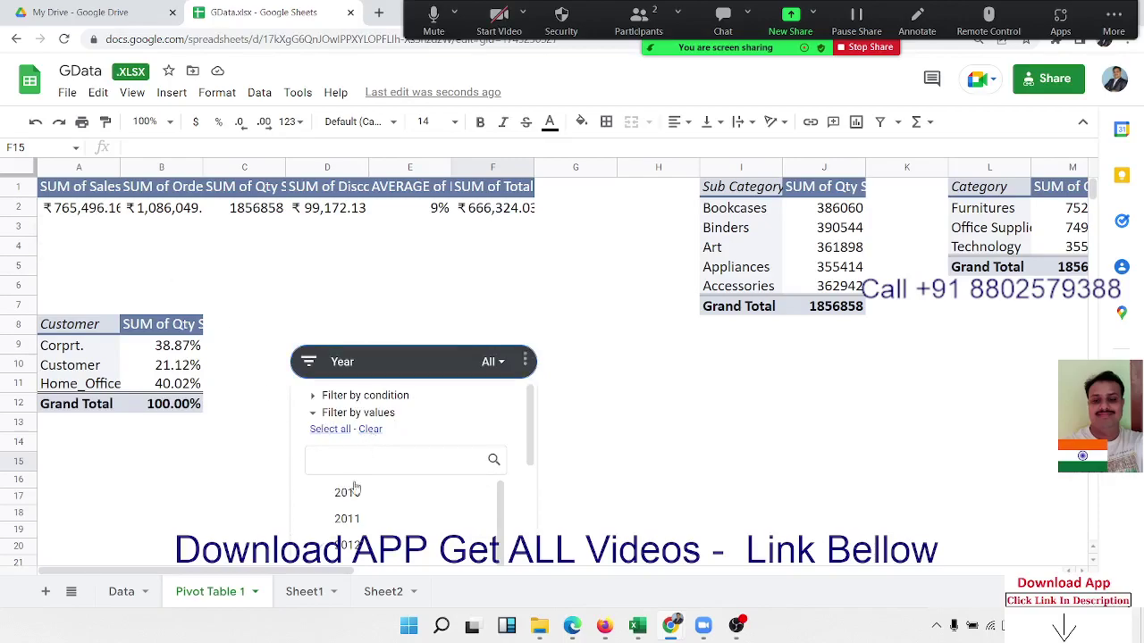
pyautogui.click(378, 492)
pyautogui.scroll(-1, 516, 474)
pyautogui.scroll(-2, 515, 474)
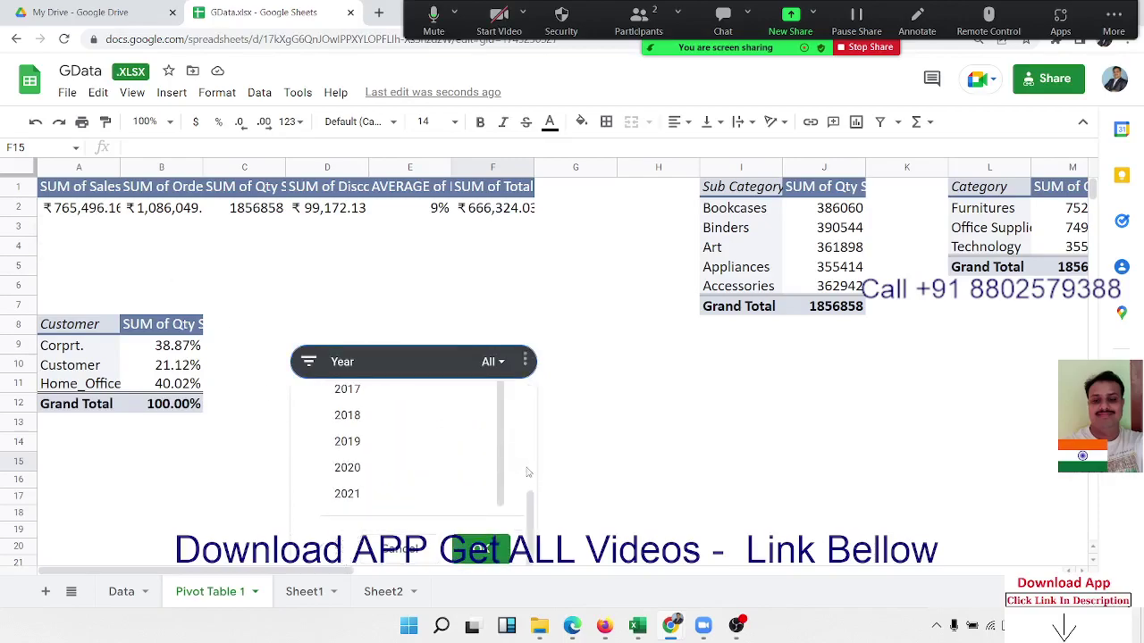
pyautogui.scroll(-2, 515, 474)
pyautogui.scroll(-5, 548, 526)
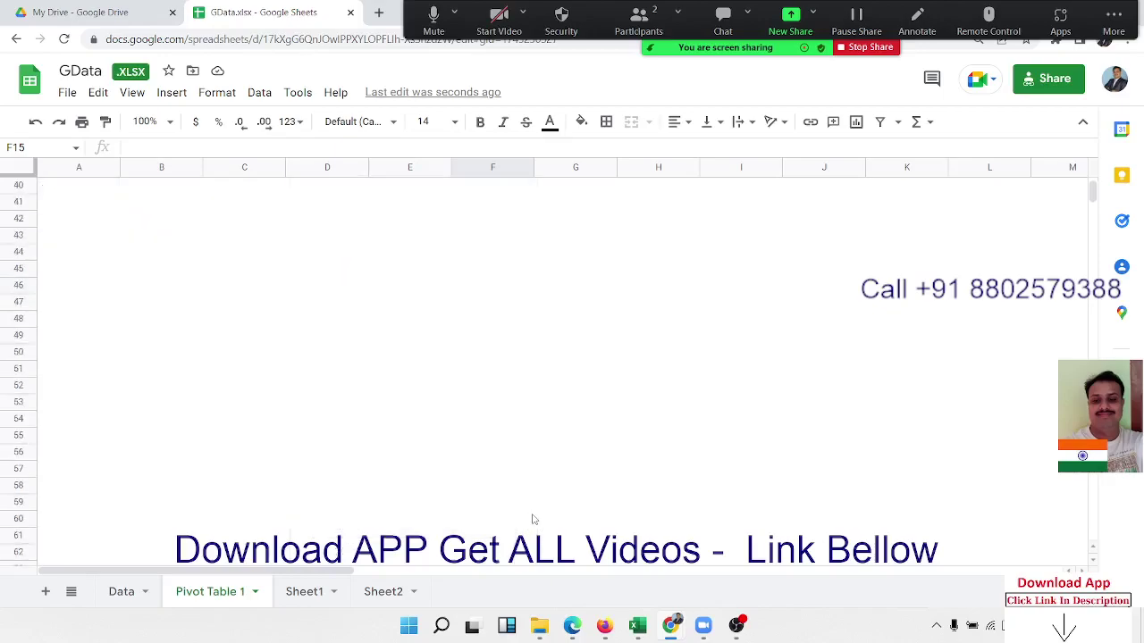
pyautogui.scroll(3, 534, 519)
pyautogui.click(497, 260)
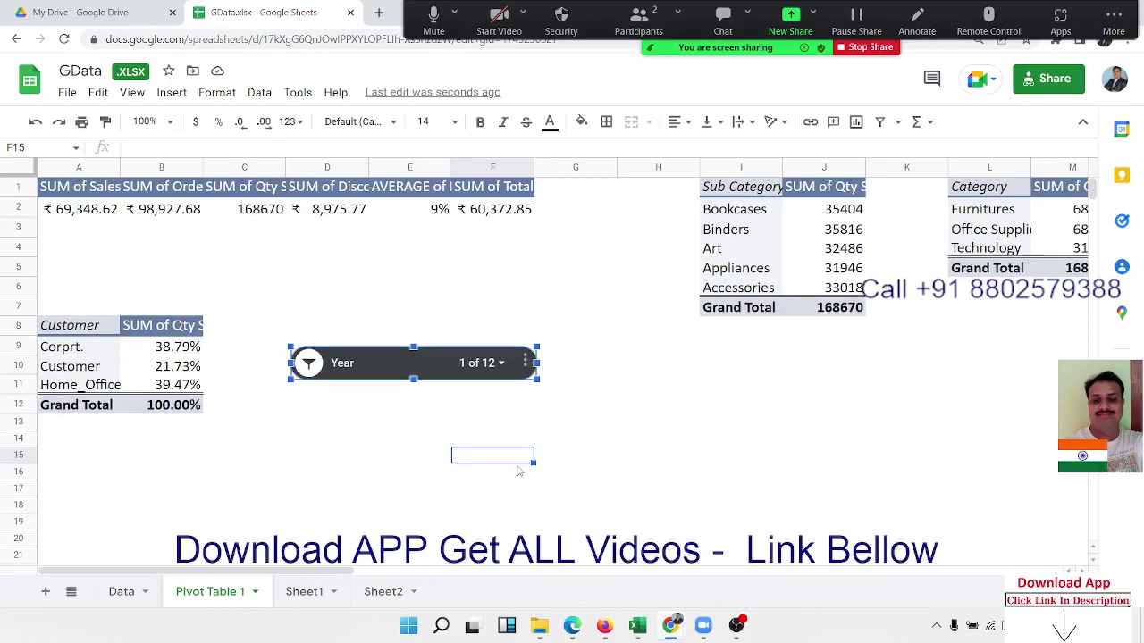
# Copy the Year slicer and go to the Sheet1 dashboard.
pyautogui.rightClick(356, 360)
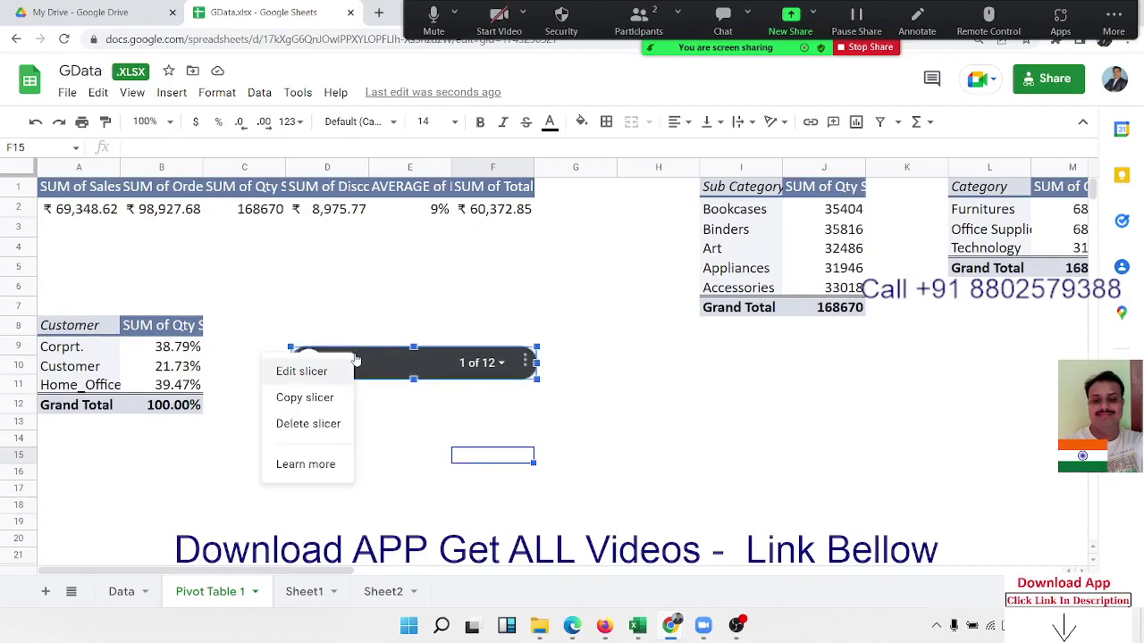
pyautogui.click(331, 404)
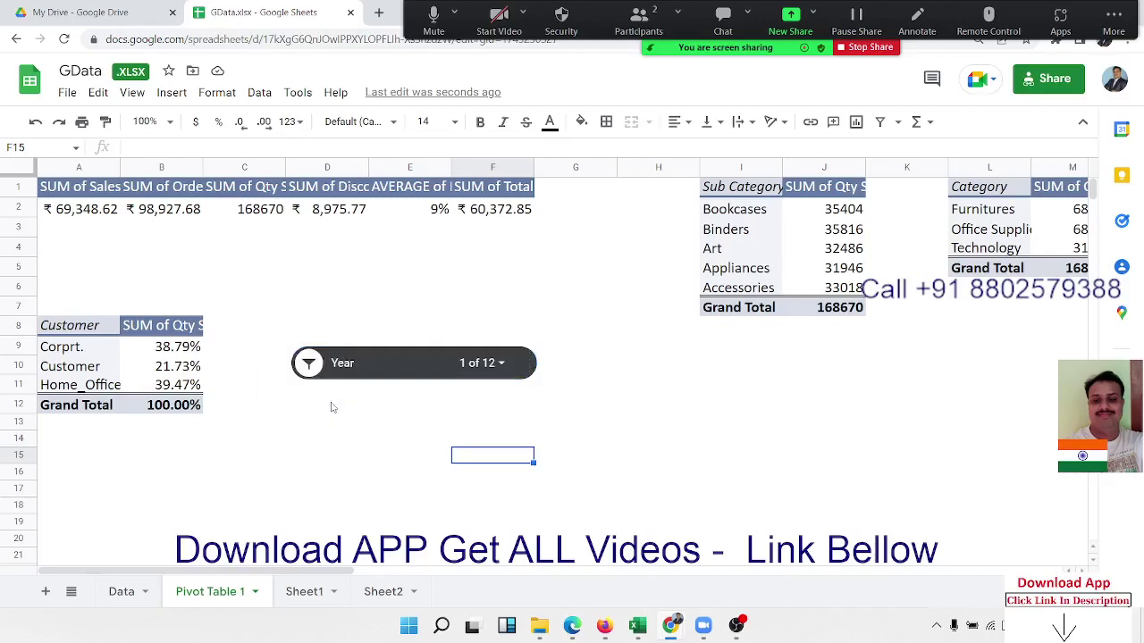
pyautogui.click(305, 591)
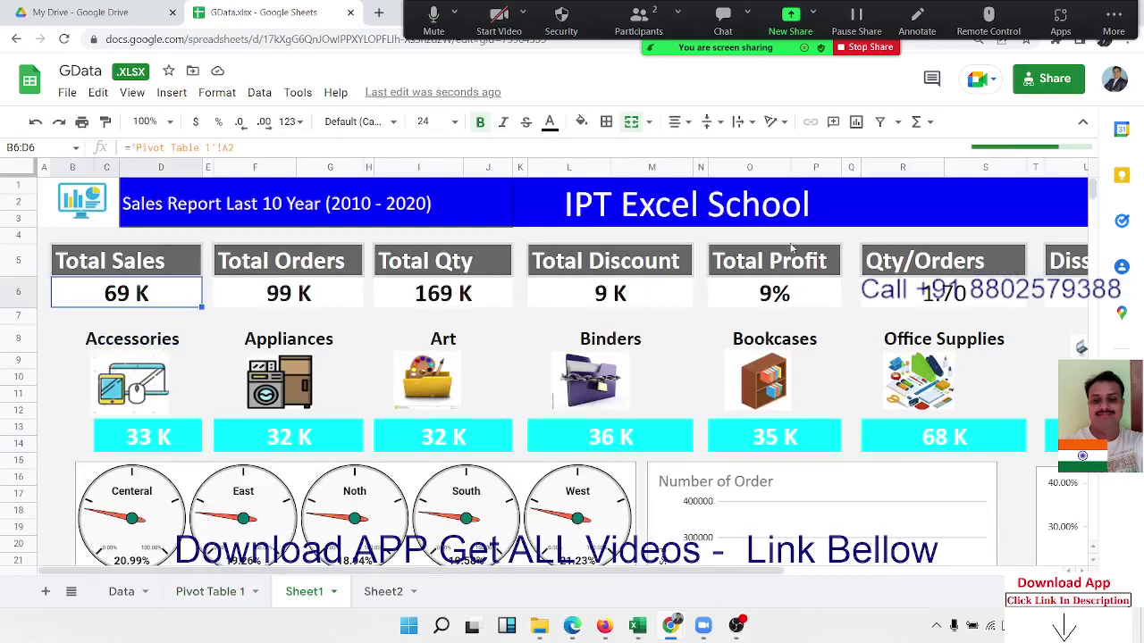
# Place the copied Year slicer at R1 in the title banner and apply it with all years.
pyautogui.click(938, 187)
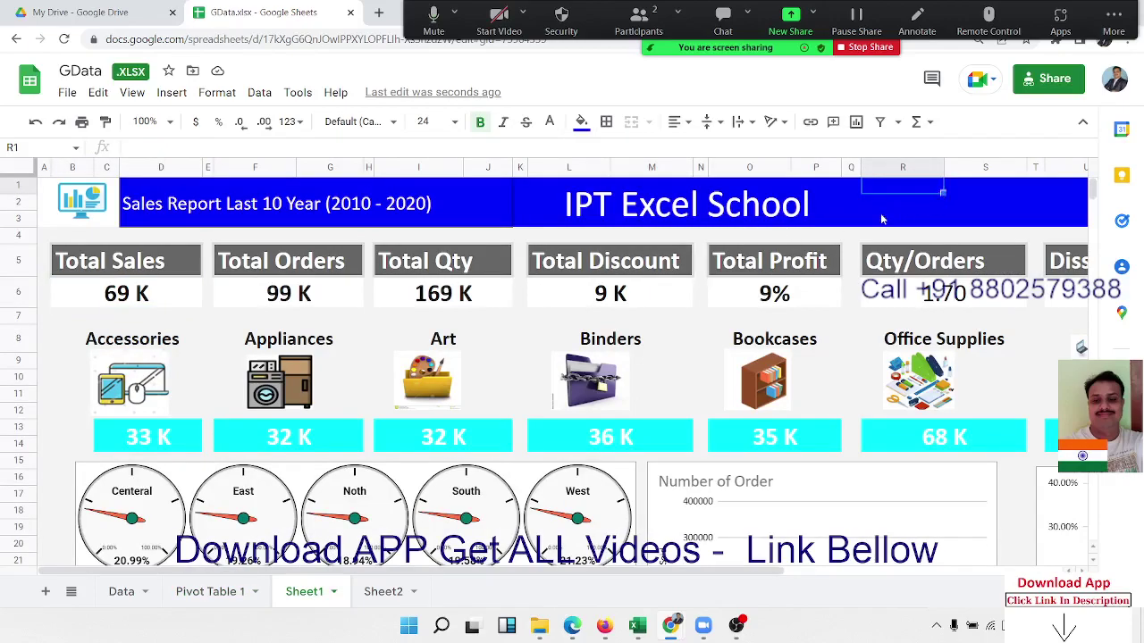
pyautogui.moveTo(864, 217); pyautogui.dragTo(857, 223)
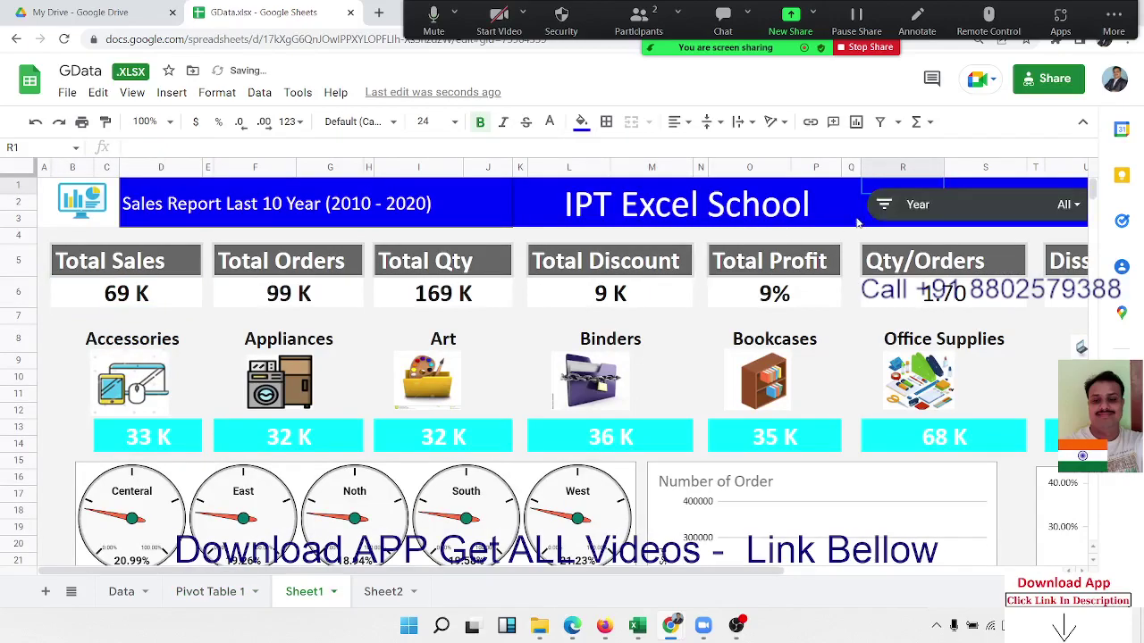
pyautogui.click(918, 205)
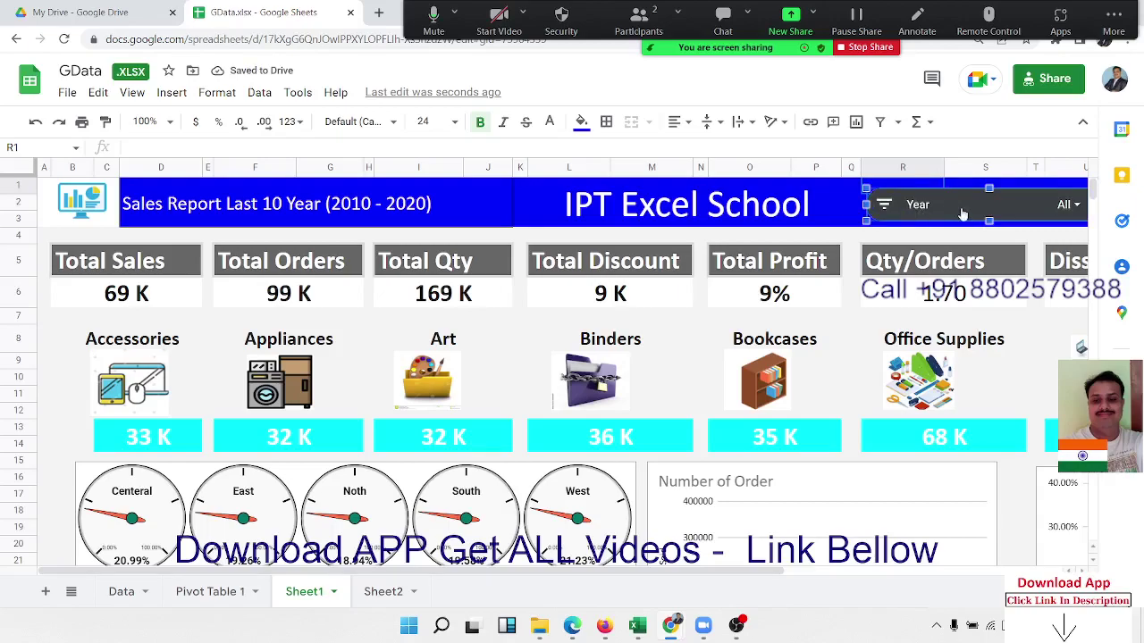
pyautogui.click(1065, 205)
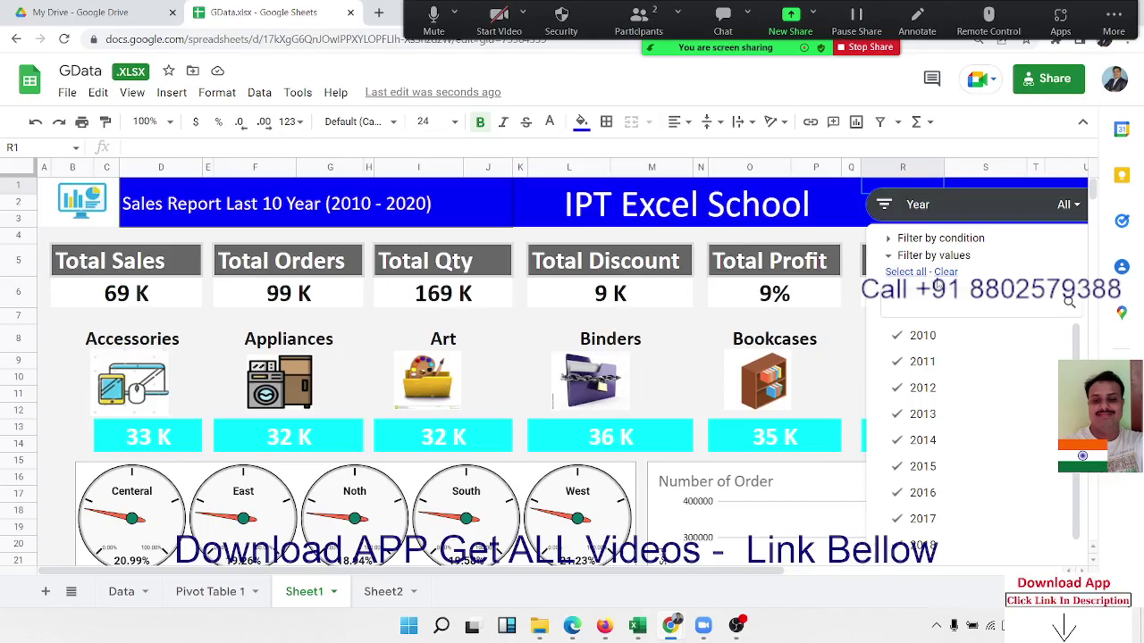
pyautogui.scroll(-3, 1036, 375)
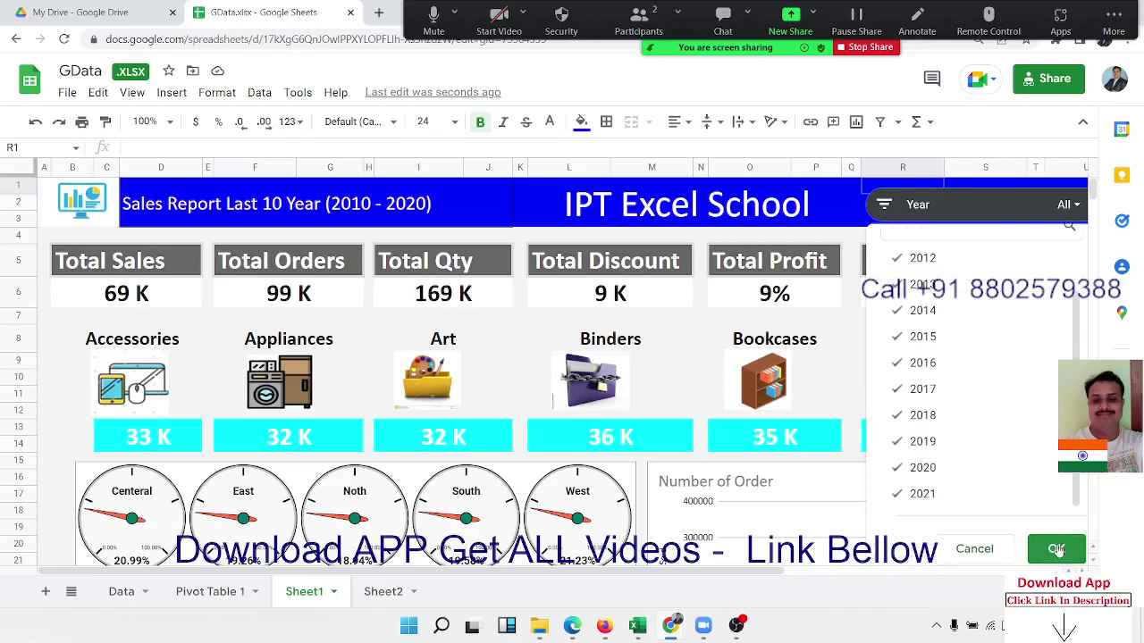
pyautogui.click(1056, 549)
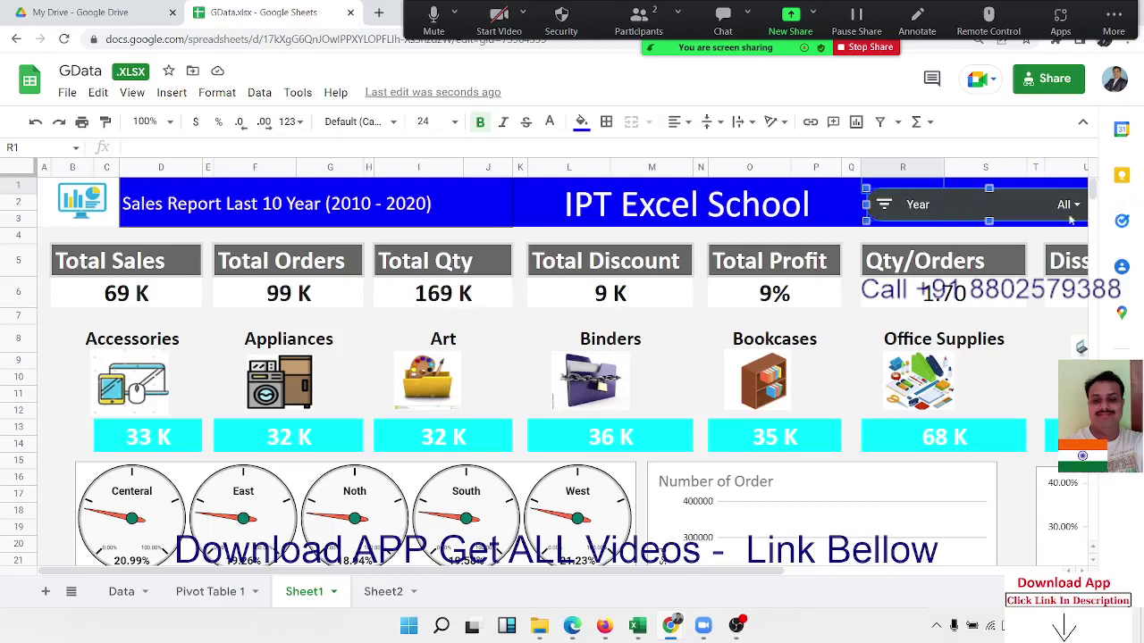
# Delete the Year slicer from the Sheet1 dashboard and go to the Pivot Table 1 sheet.
pyautogui.rightClick(938, 223)
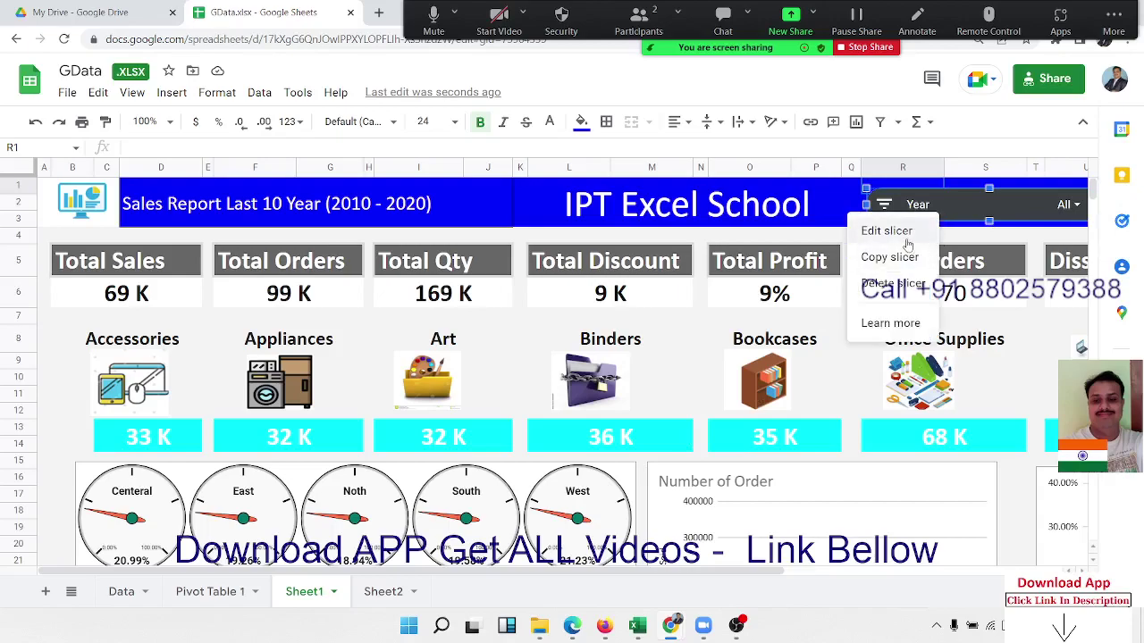
pyautogui.click(893, 283)
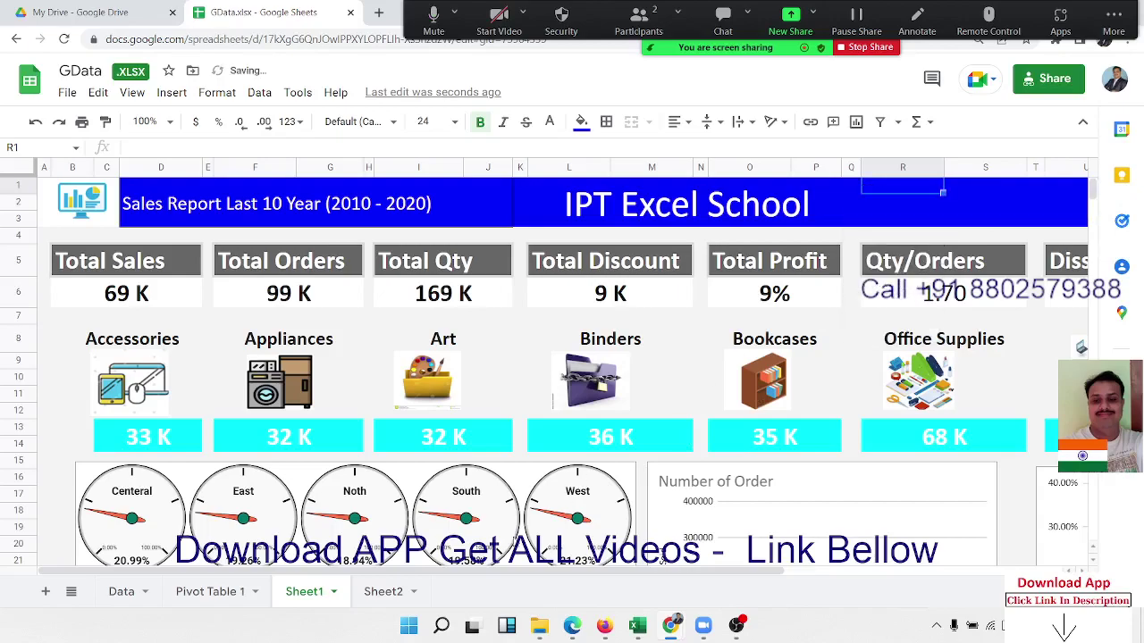
pyautogui.click(215, 592)
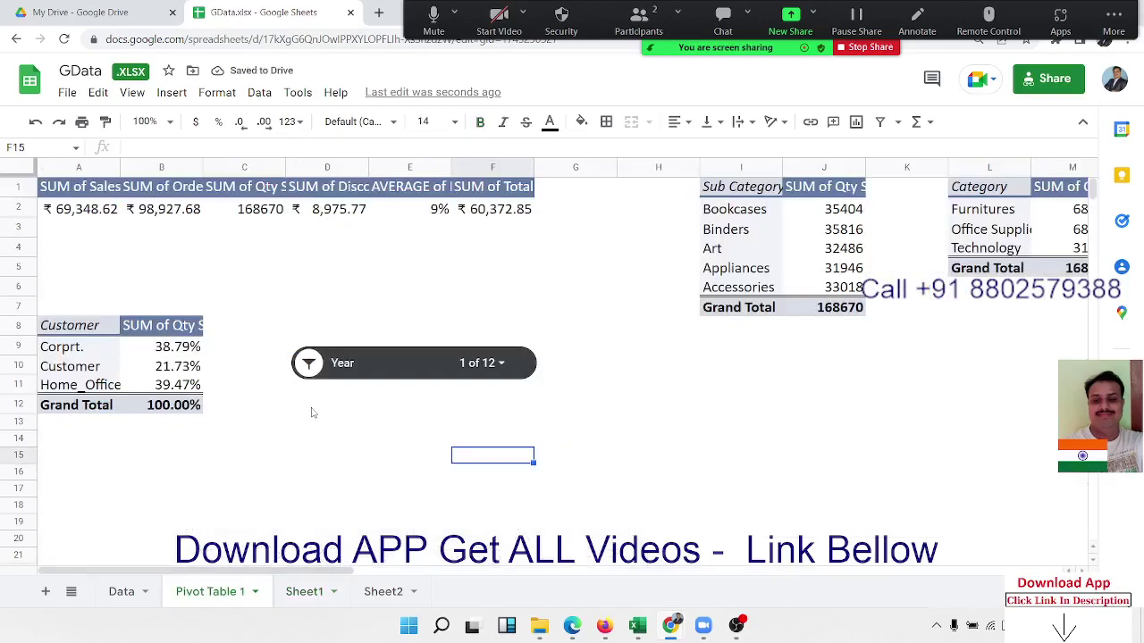
pyautogui.rightClick(355, 356)
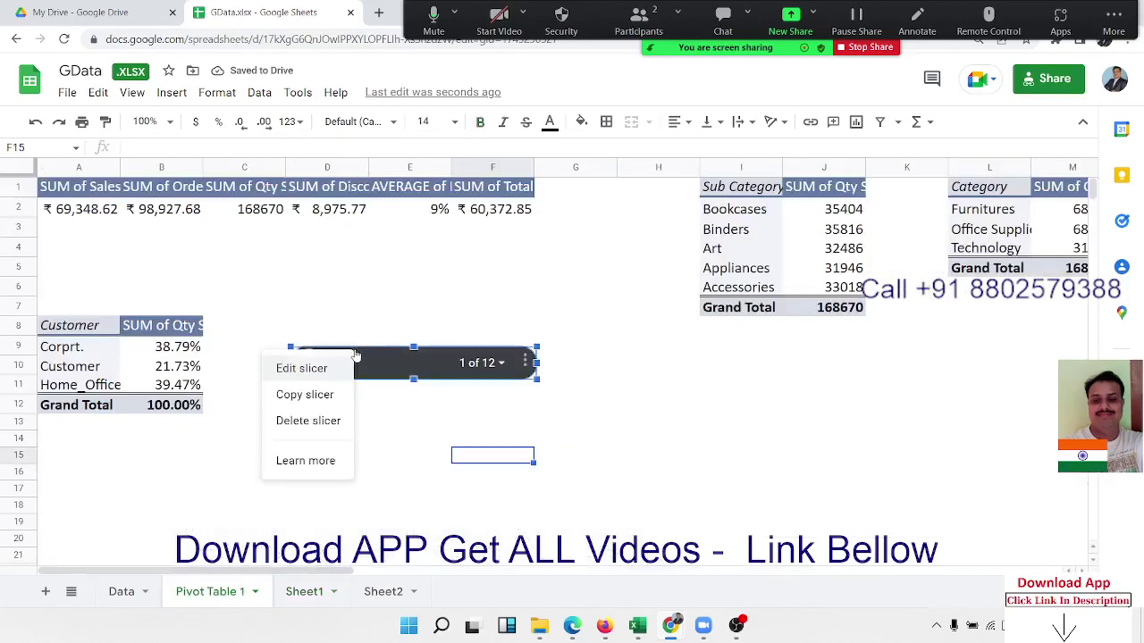
pyautogui.click(358, 362)
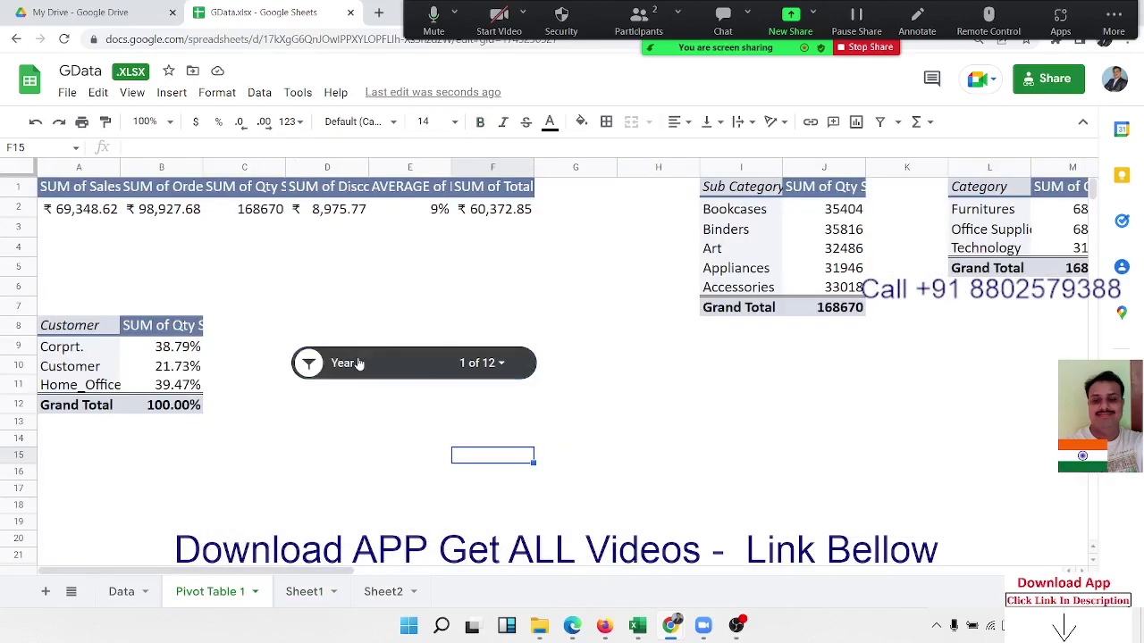
# Set the Pivot Table 1 Year slicer to include all years.
pyautogui.click(474, 363)
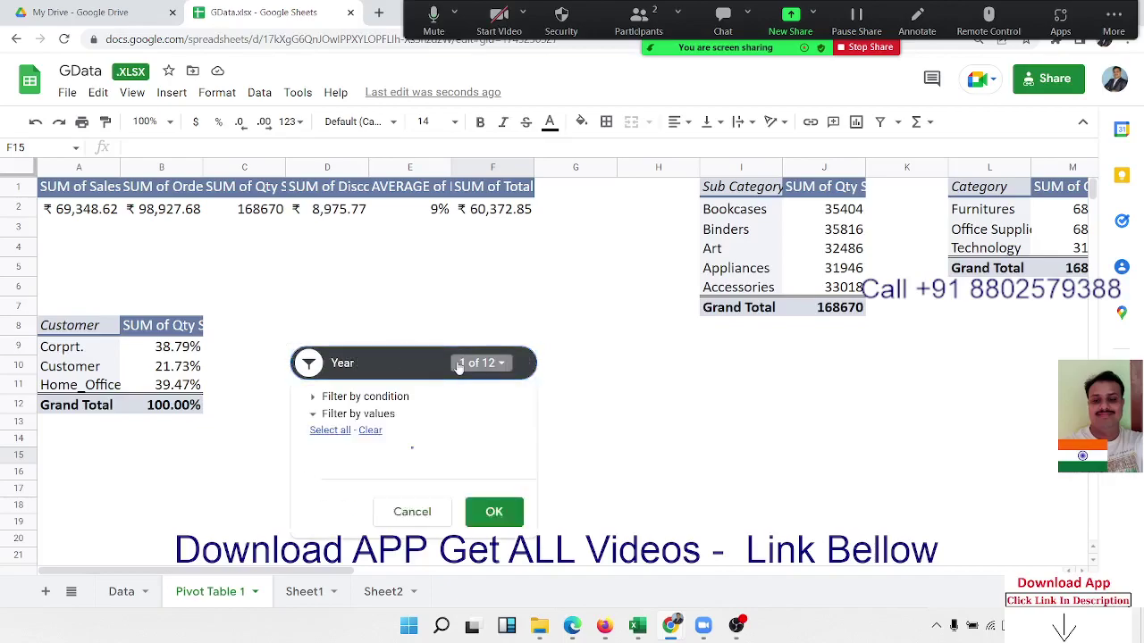
pyautogui.click(351, 430)
pyautogui.scroll(-5, 505, 438)
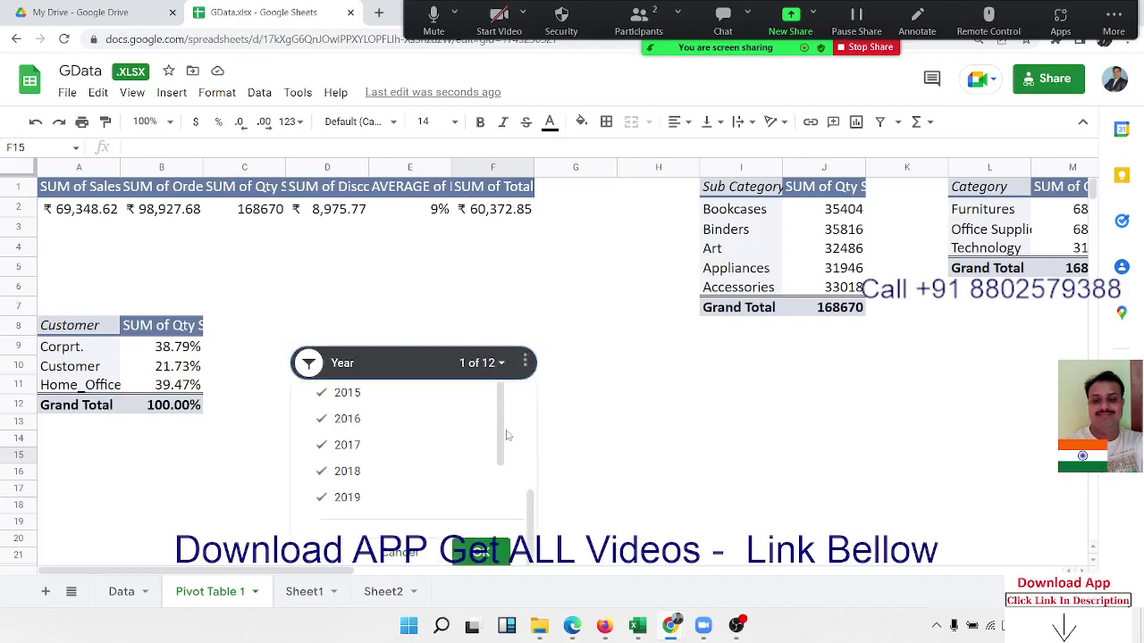
pyautogui.click(499, 547)
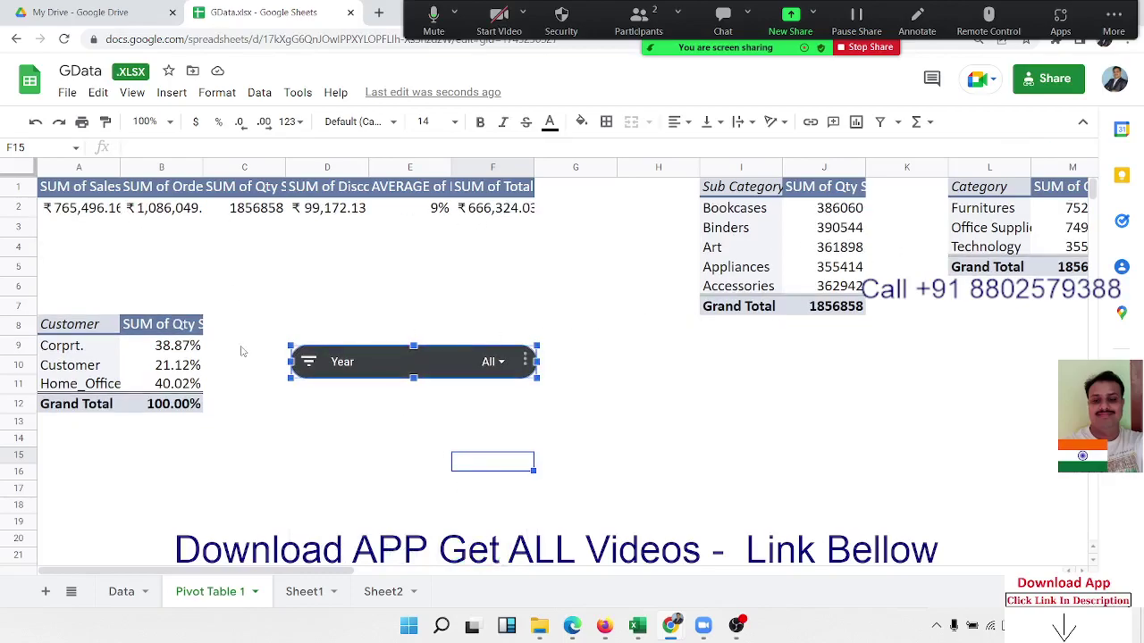
pyautogui.click(305, 366)
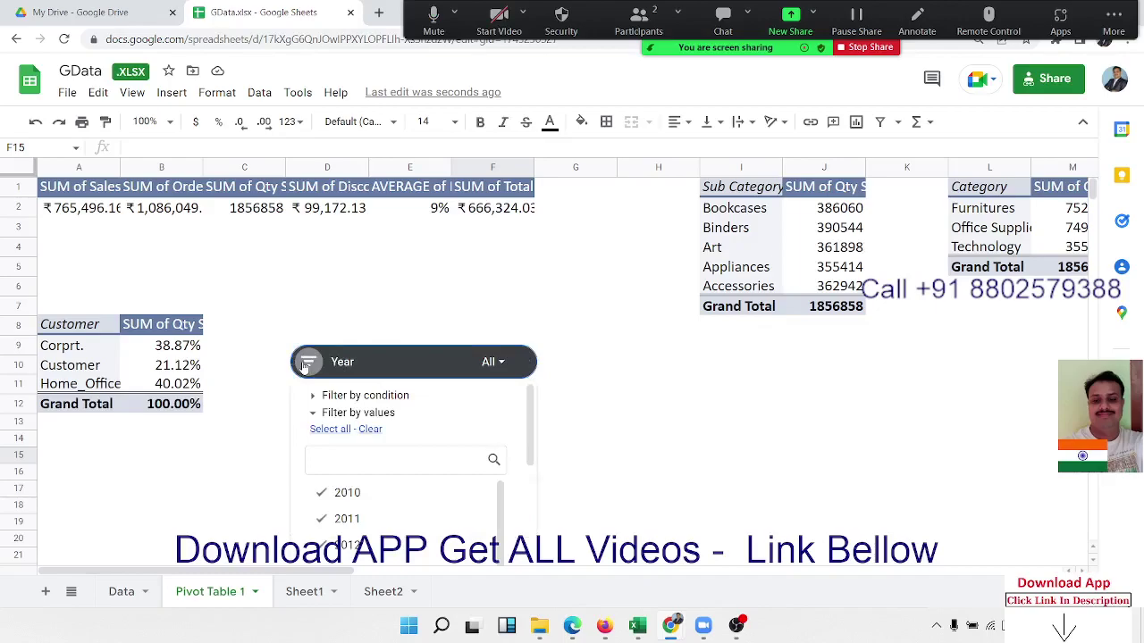
pyautogui.click(755, 429)
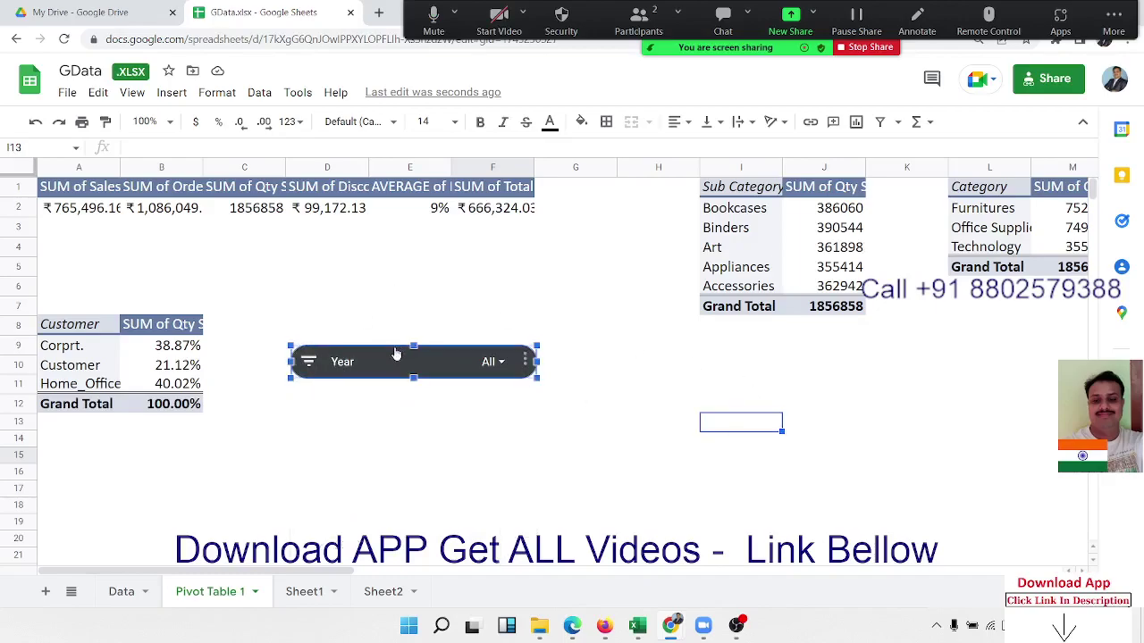
# Move and widen the Pivot Table 1 Year slicer, then delete it and return to Sheet1.
pyautogui.moveTo(399, 351); pyautogui.dragTo(377, 265)
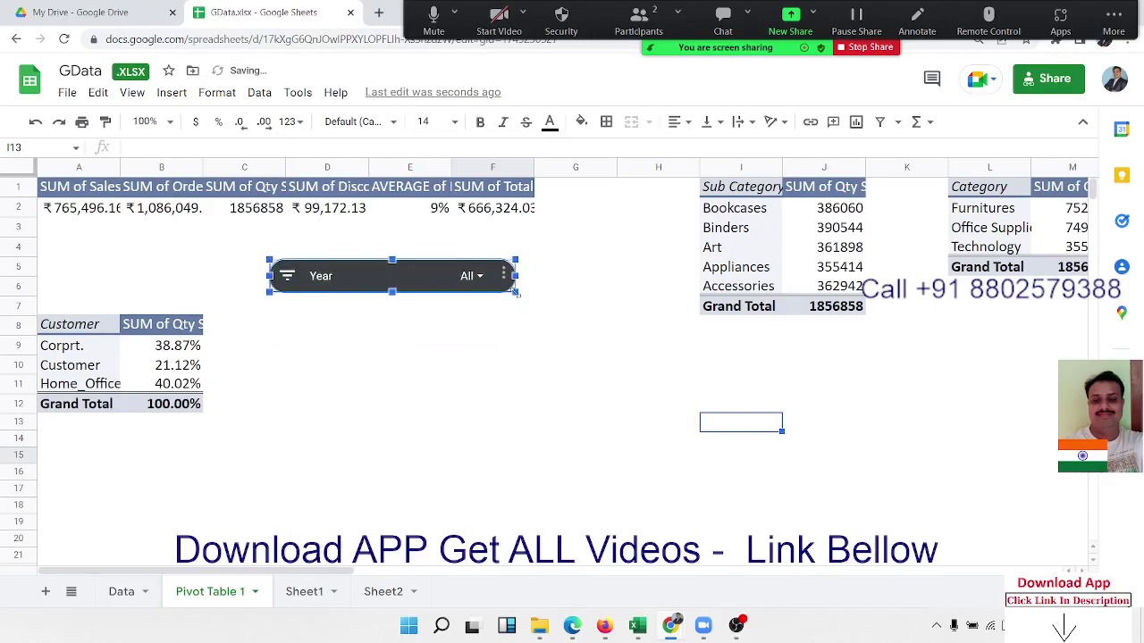
pyautogui.moveTo(517, 294); pyautogui.dragTo(539, 289)
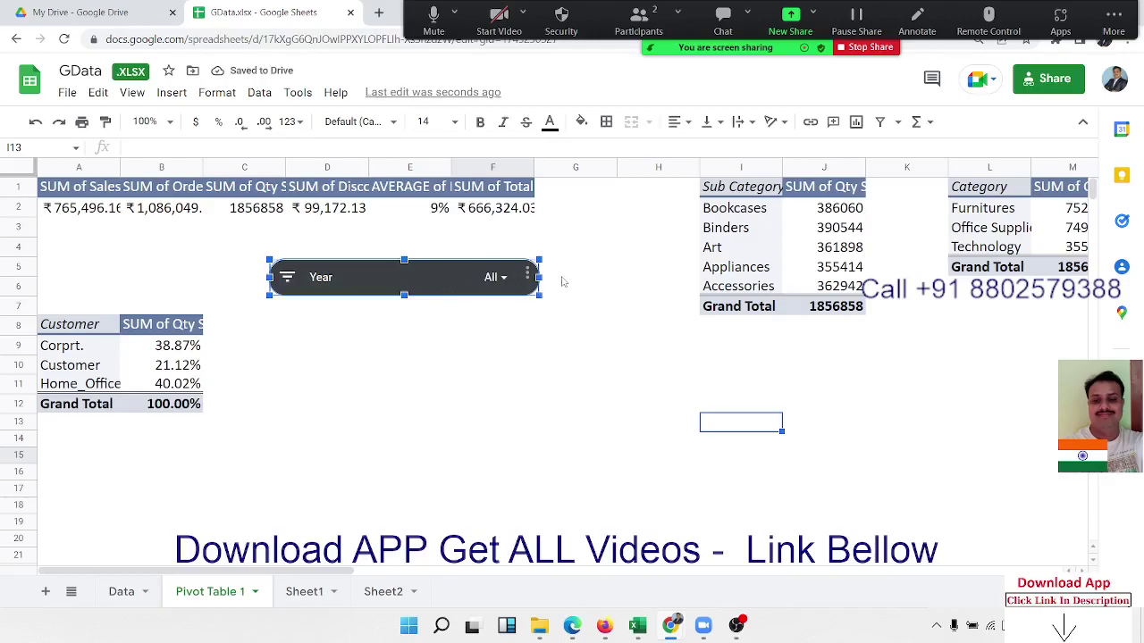
pyautogui.rightClick(455, 280)
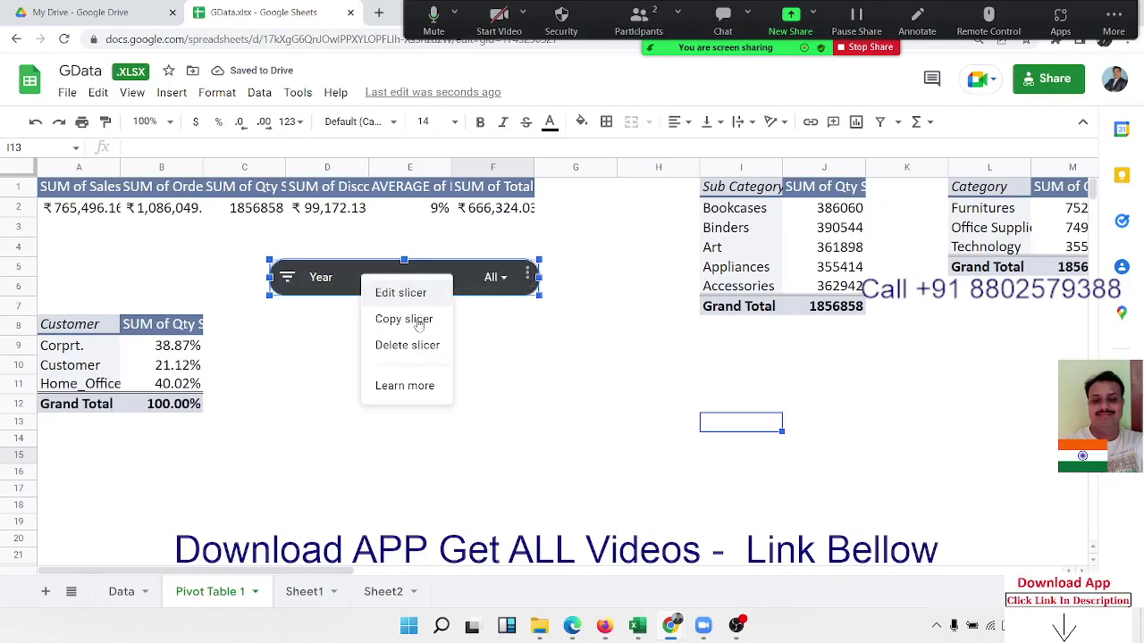
pyautogui.click(407, 345)
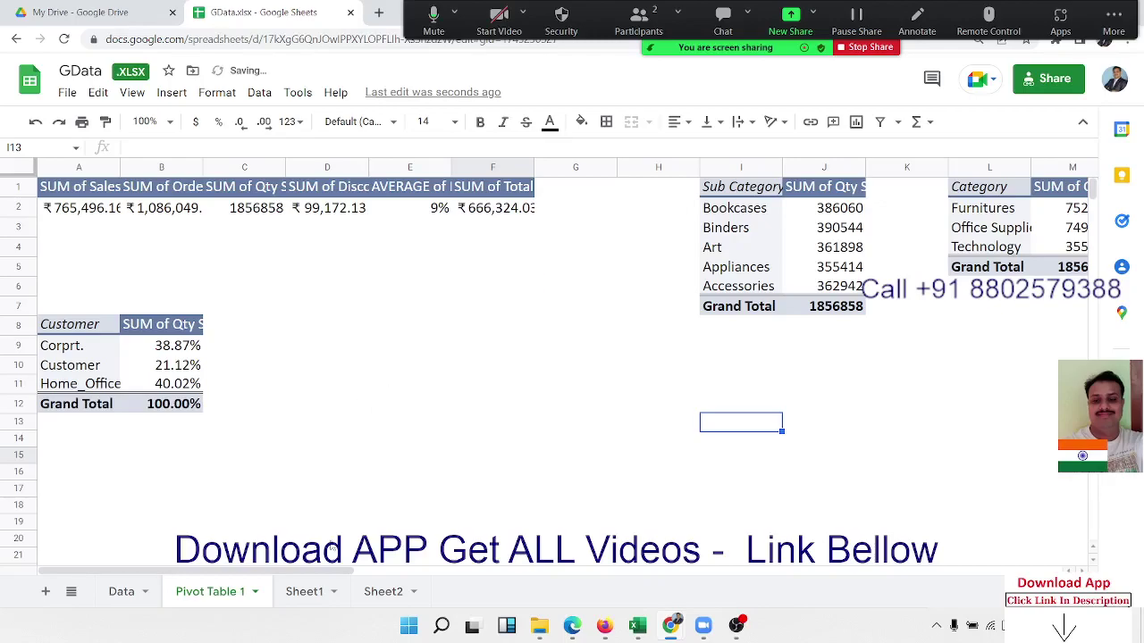
pyautogui.click(302, 592)
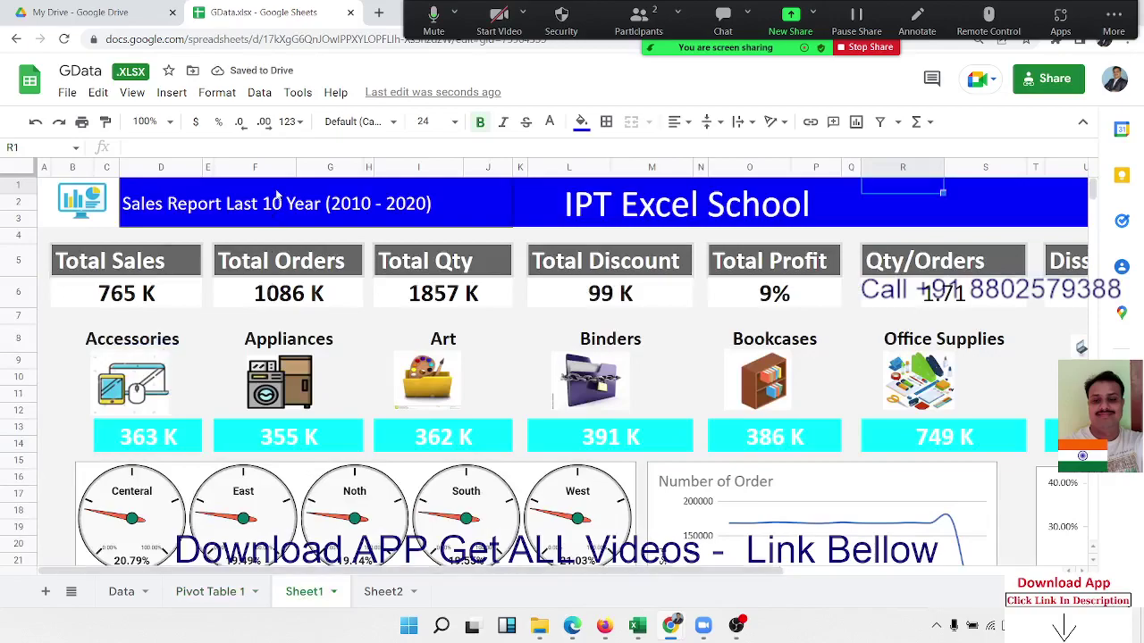
# Add a dashboard slicer using the suggested range 'Pivot Table 1'!O2:P6.
pyautogui.click(260, 92)
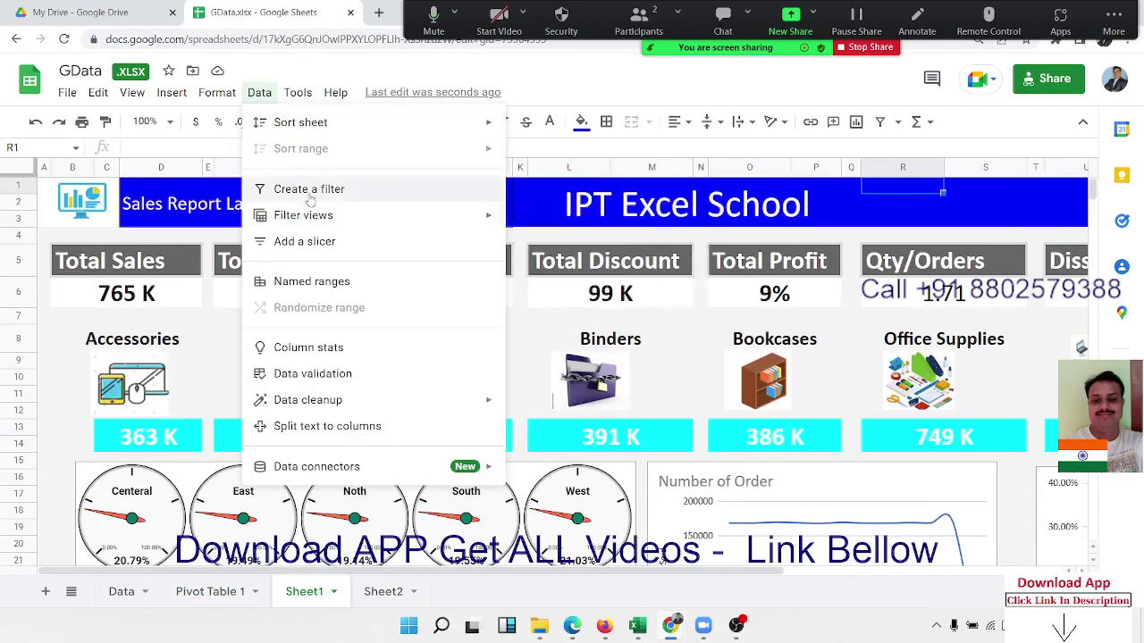
pyautogui.click(307, 242)
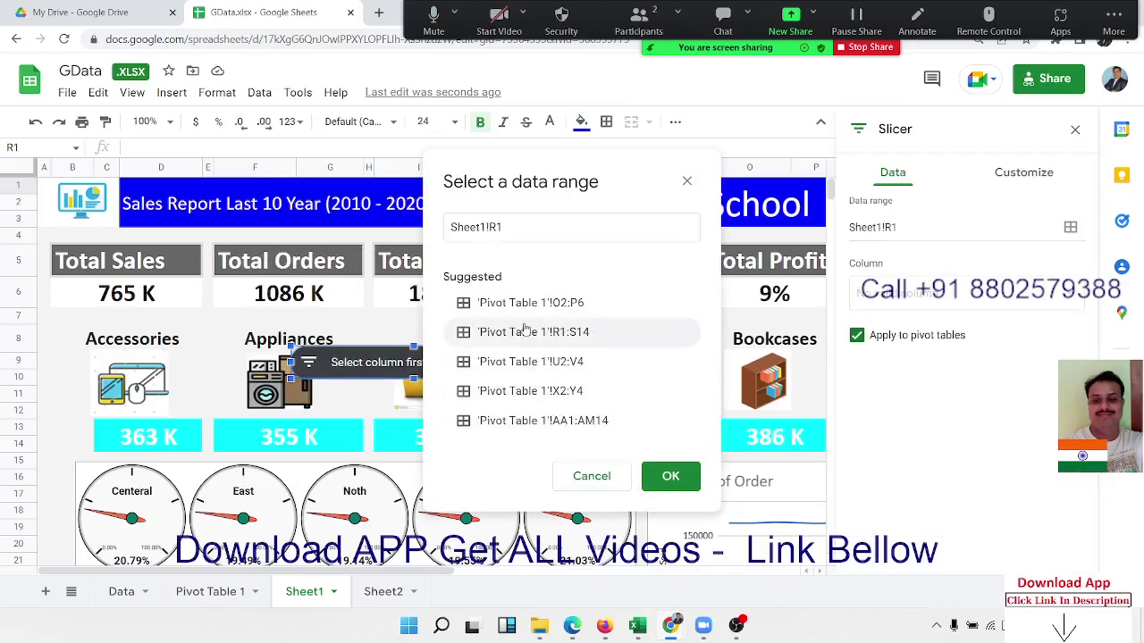
pyautogui.click(577, 308)
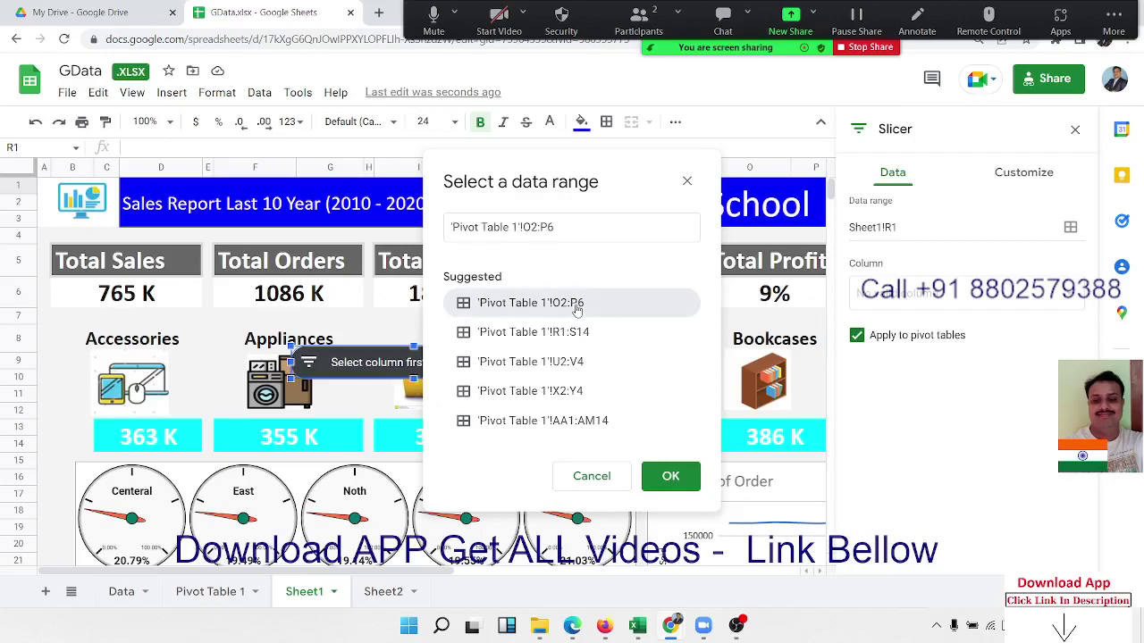
pyautogui.click(669, 479)
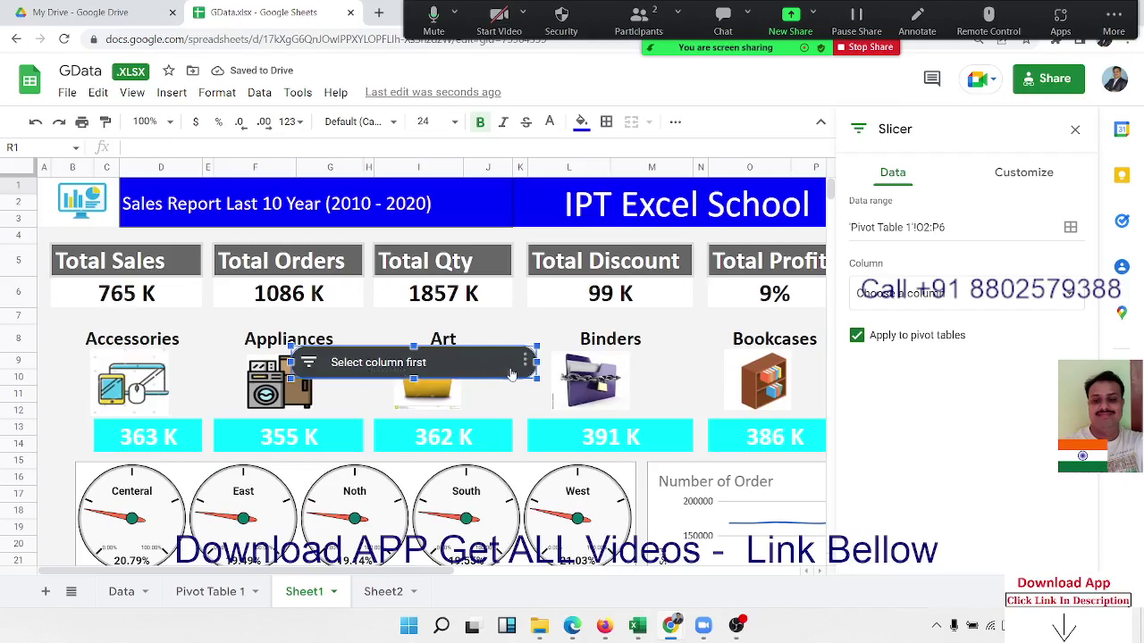
# Browse the new slicer's column choices without selecting a column.
pyautogui.click(528, 362)
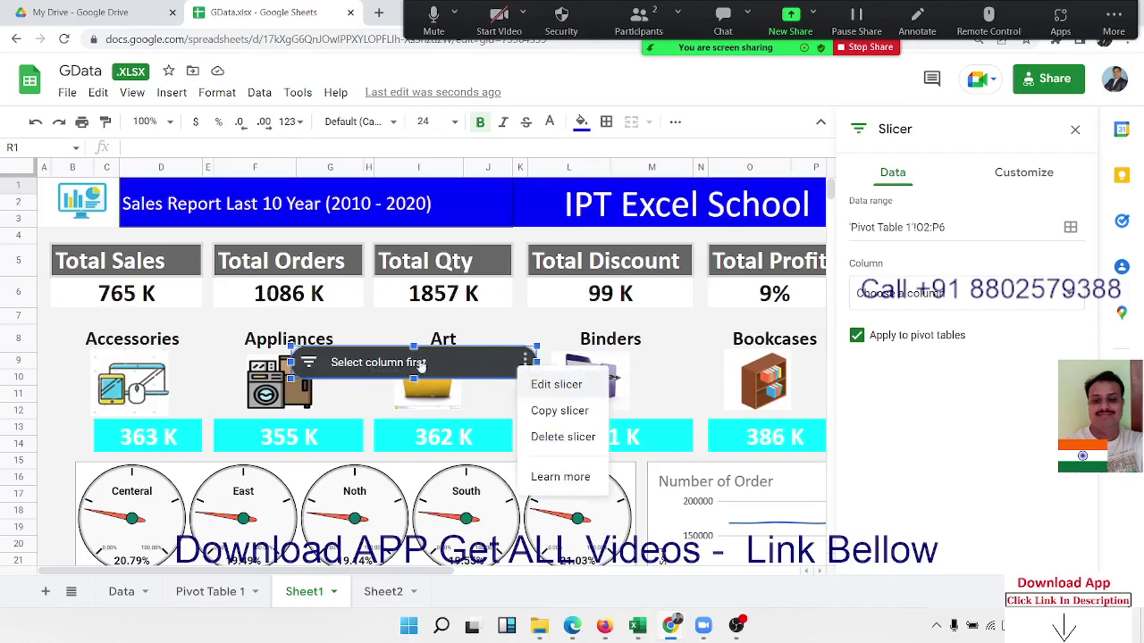
pyautogui.click(391, 365)
pyautogui.click(314, 365)
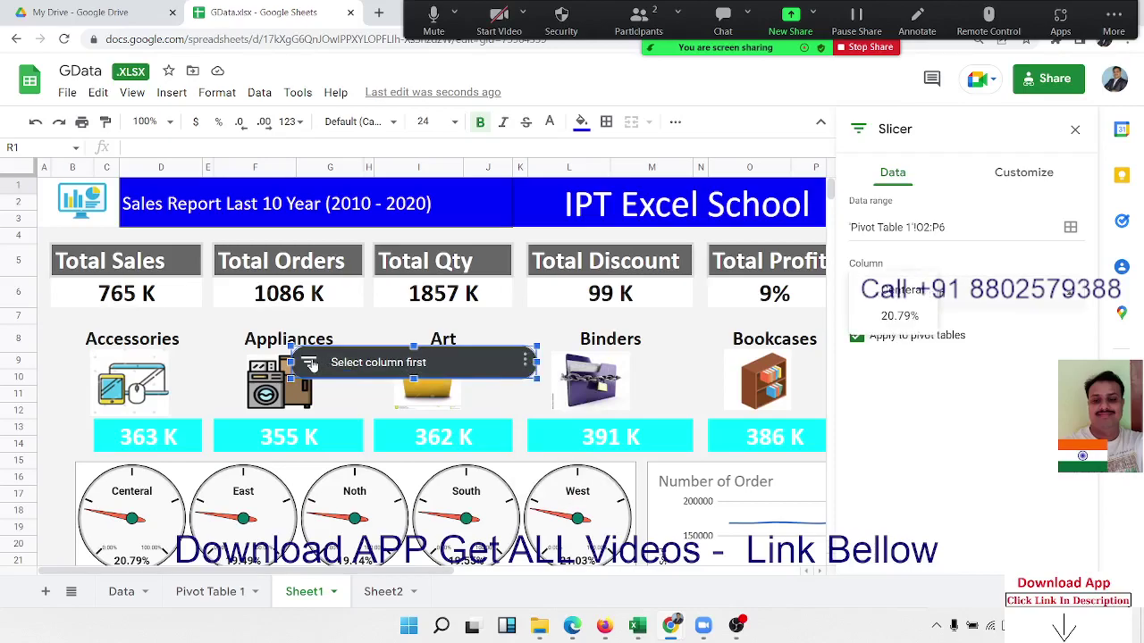
pyautogui.click(880, 228)
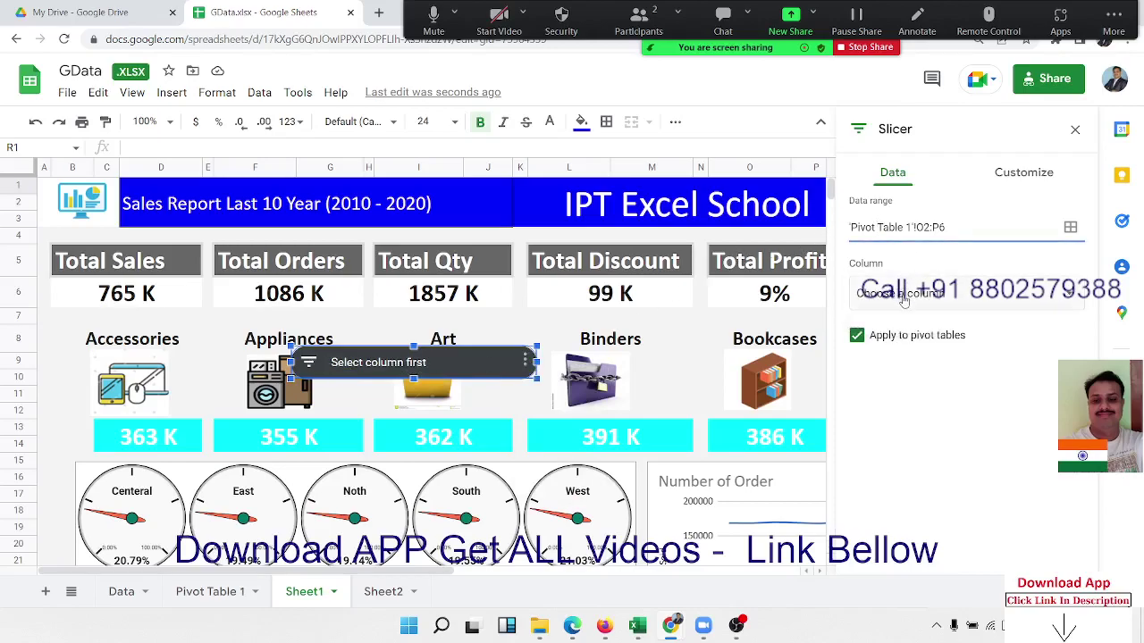
pyautogui.click(905, 292)
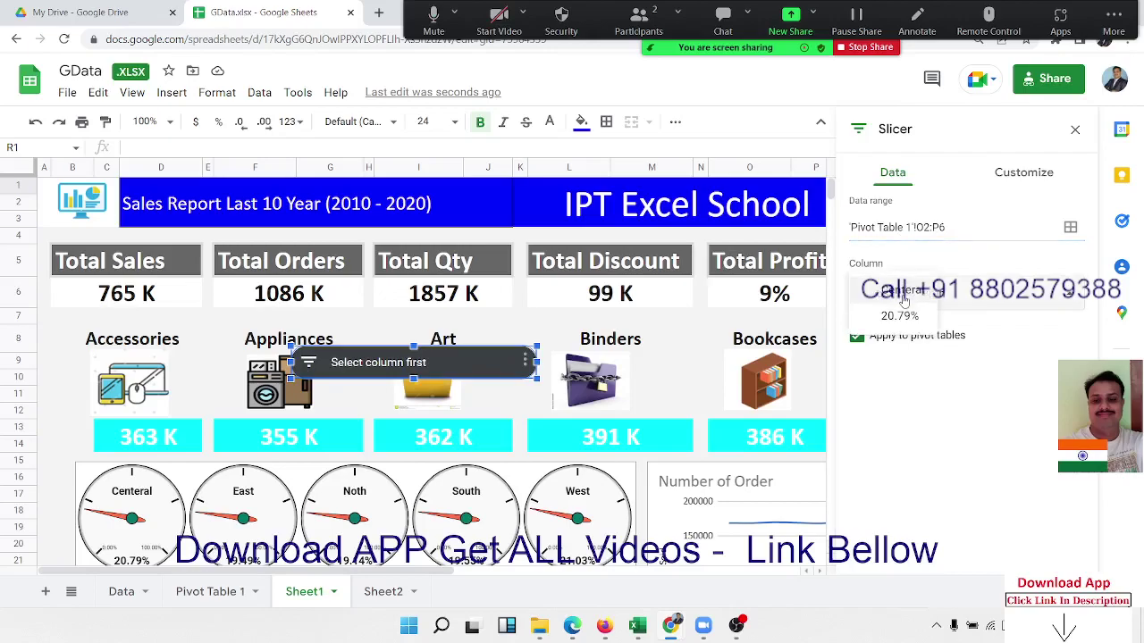
pyautogui.click(969, 301)
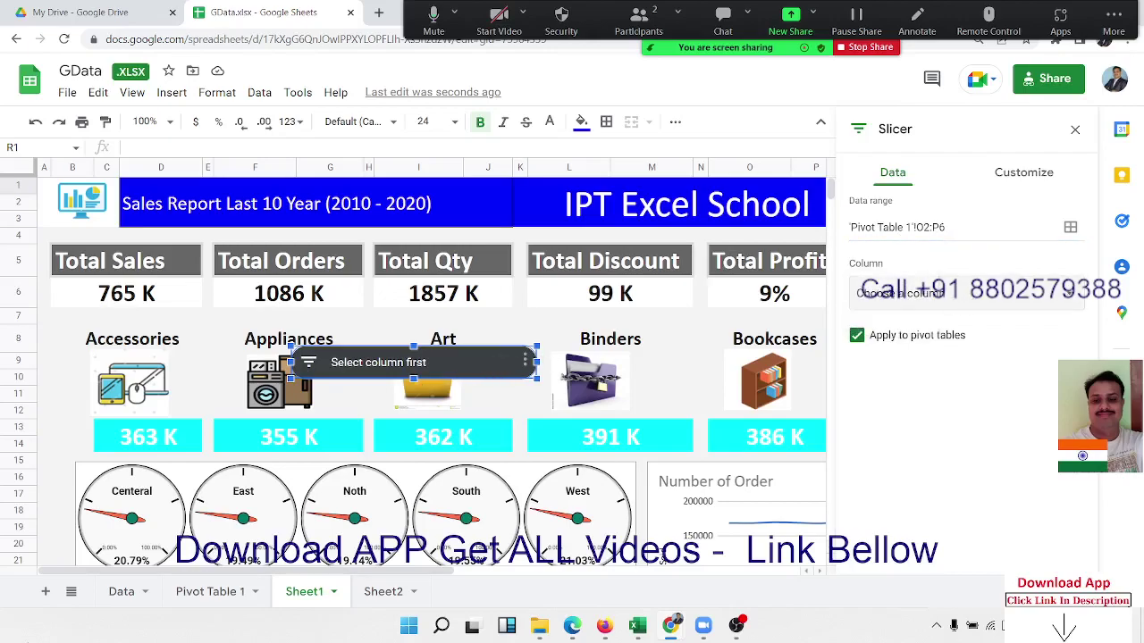
# Check total sales cell A2 on Pivot Table 1, then delete the unconfigured dashboard slicer.
pyautogui.click(204, 604)
pyautogui.moveTo(80, 207)
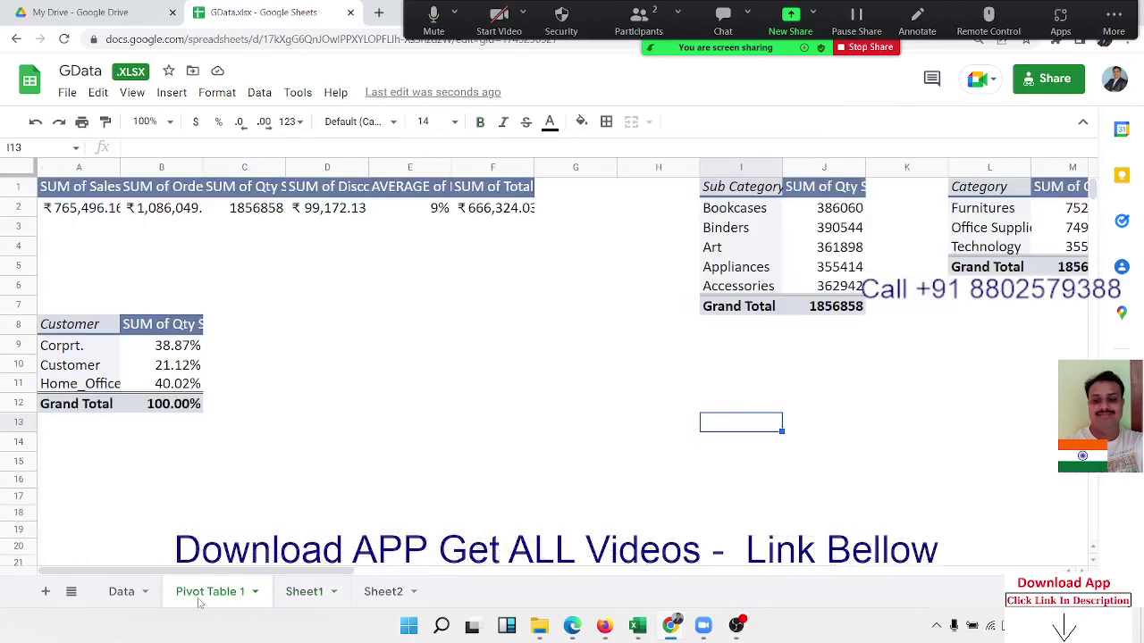
pyautogui.click(80, 208)
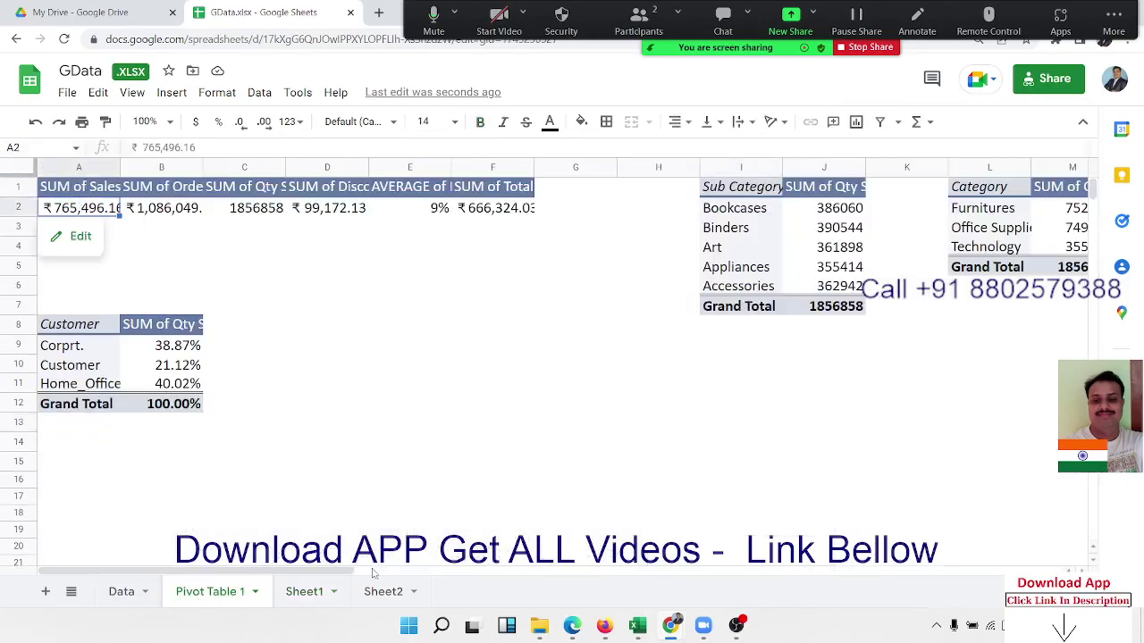
pyautogui.click(317, 592)
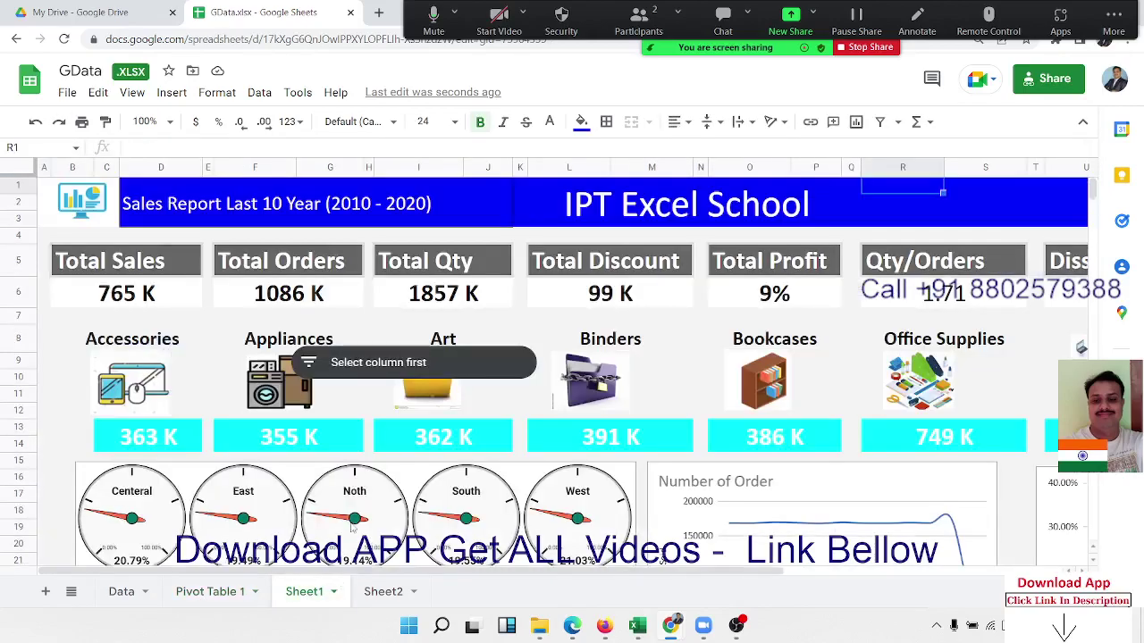
pyautogui.rightClick(385, 375)
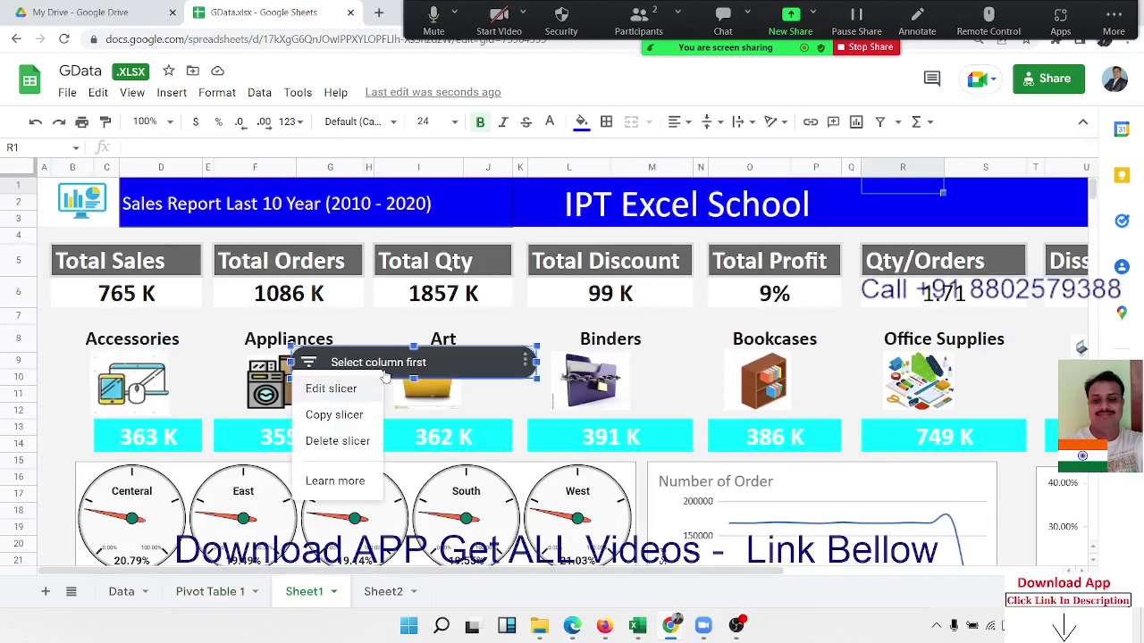
pyautogui.click(350, 442)
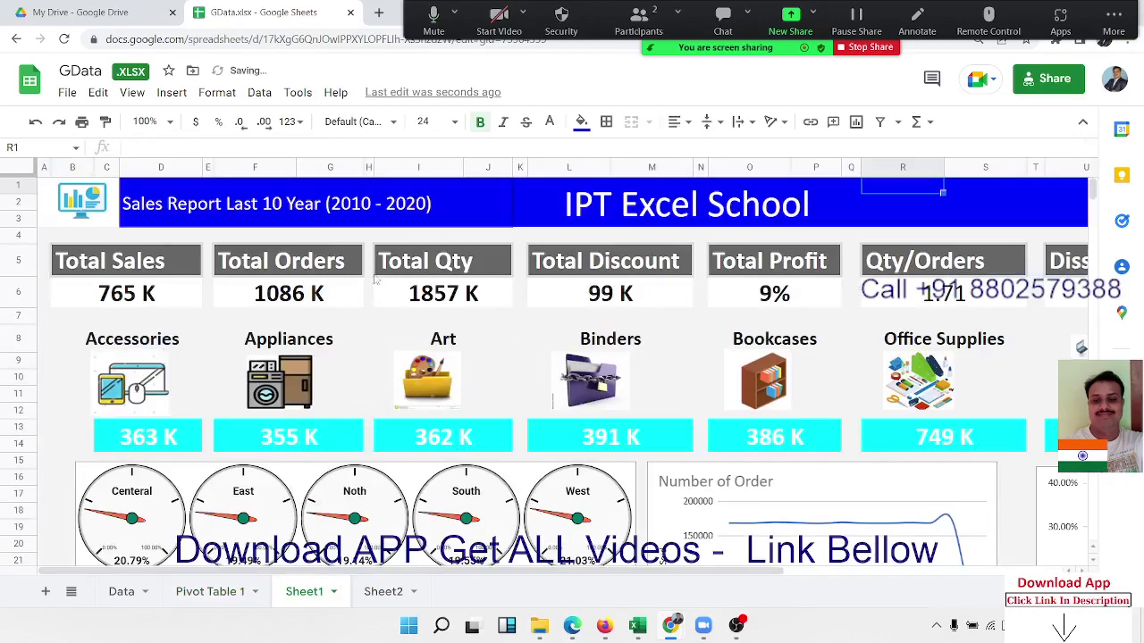
# Add a new dashboard slicer with data range 'Pivot Table 1'!A1:F2.
pyautogui.click(259, 92)
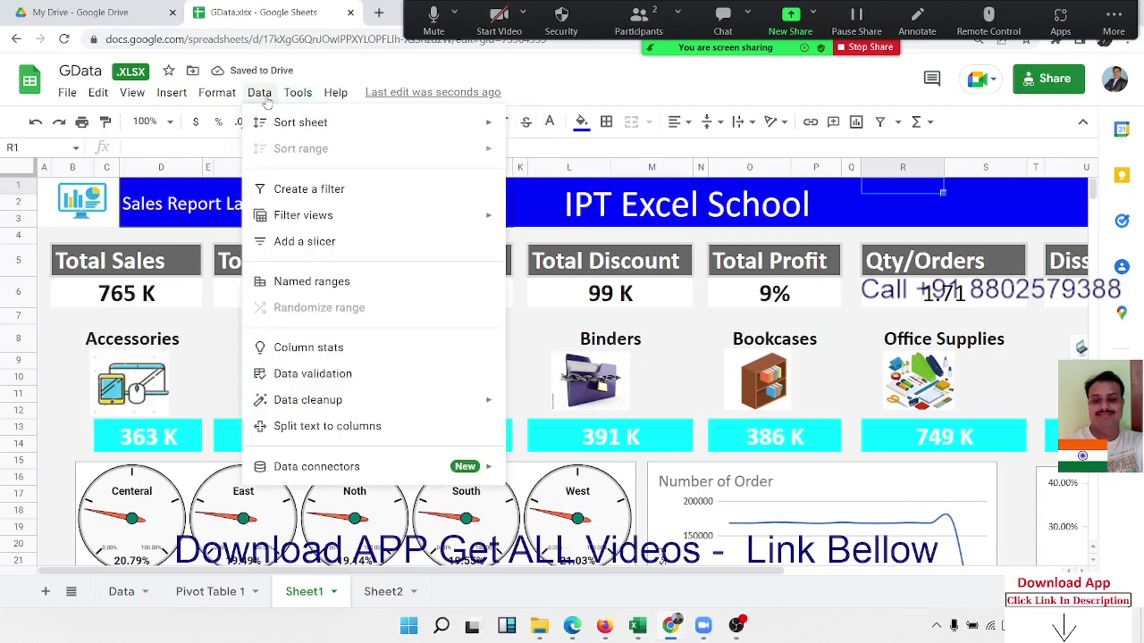
pyautogui.click(291, 242)
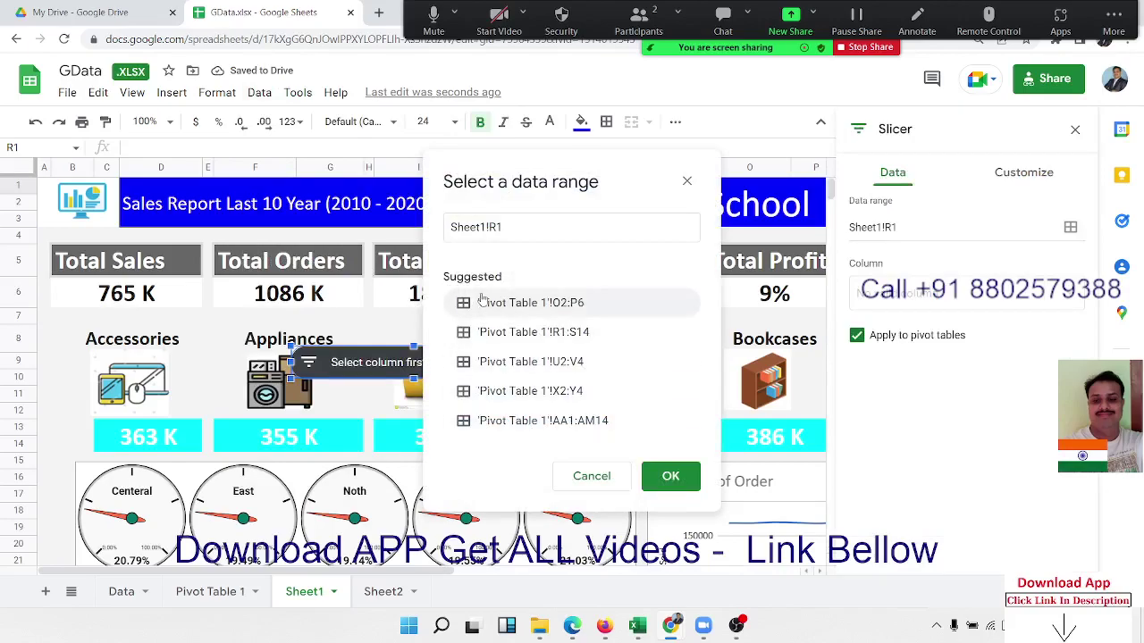
pyautogui.click(480, 227)
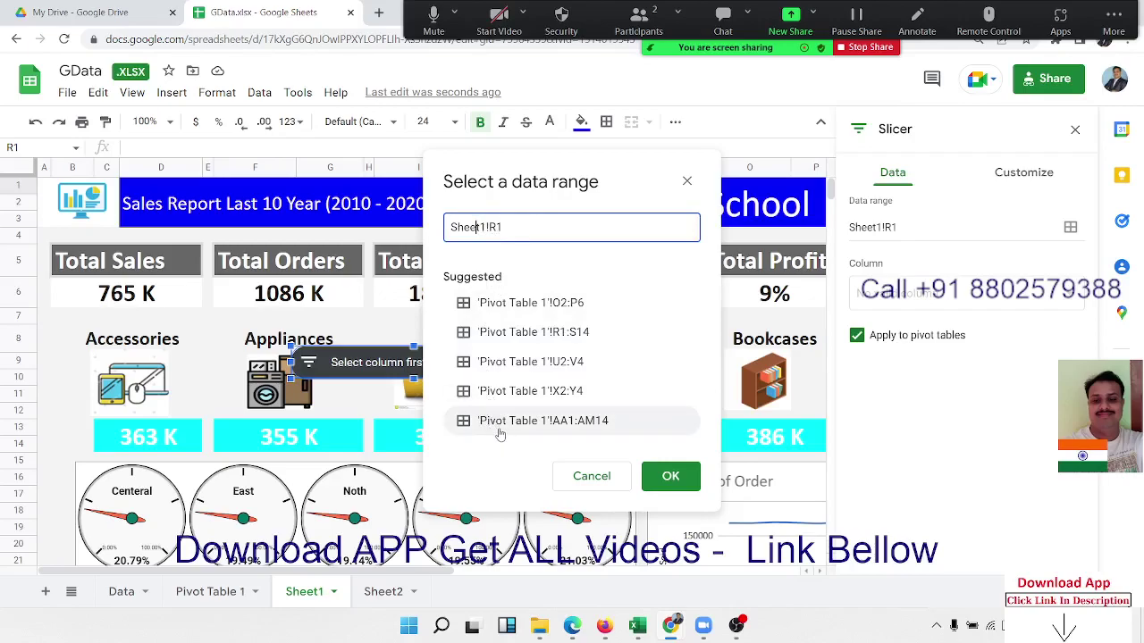
pyautogui.click(502, 430)
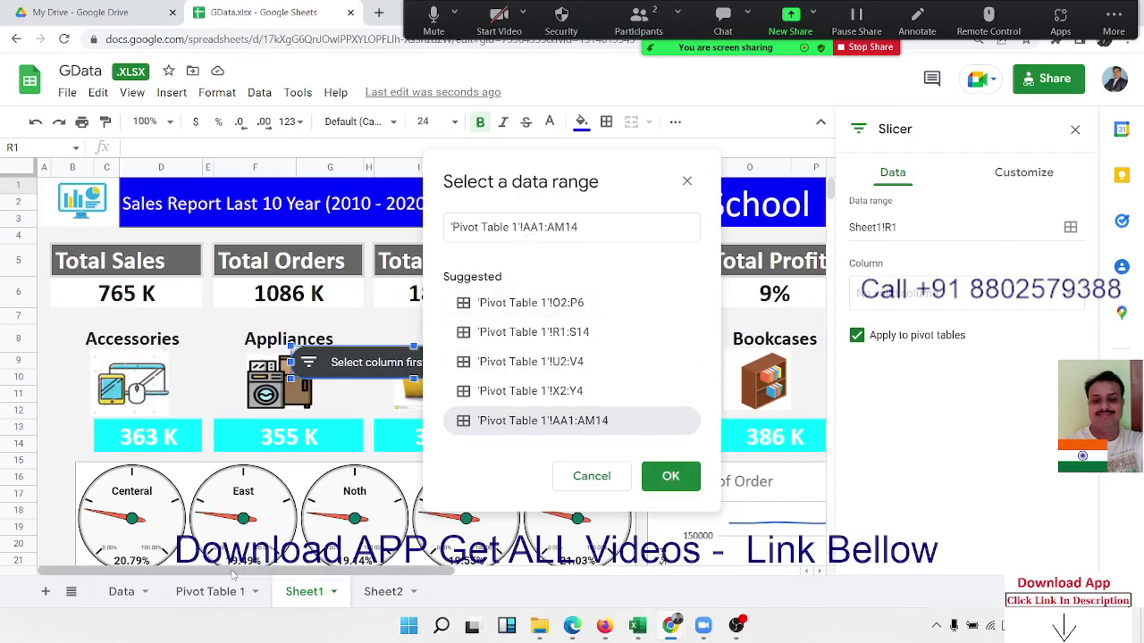
pyautogui.click(255, 591)
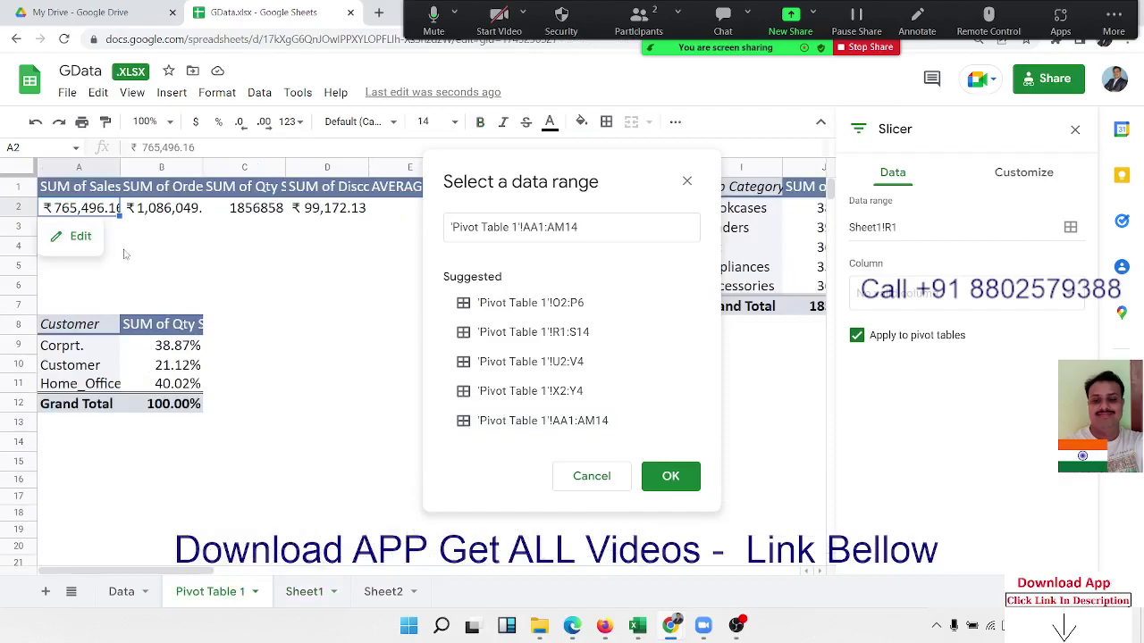
pyautogui.click(82, 191)
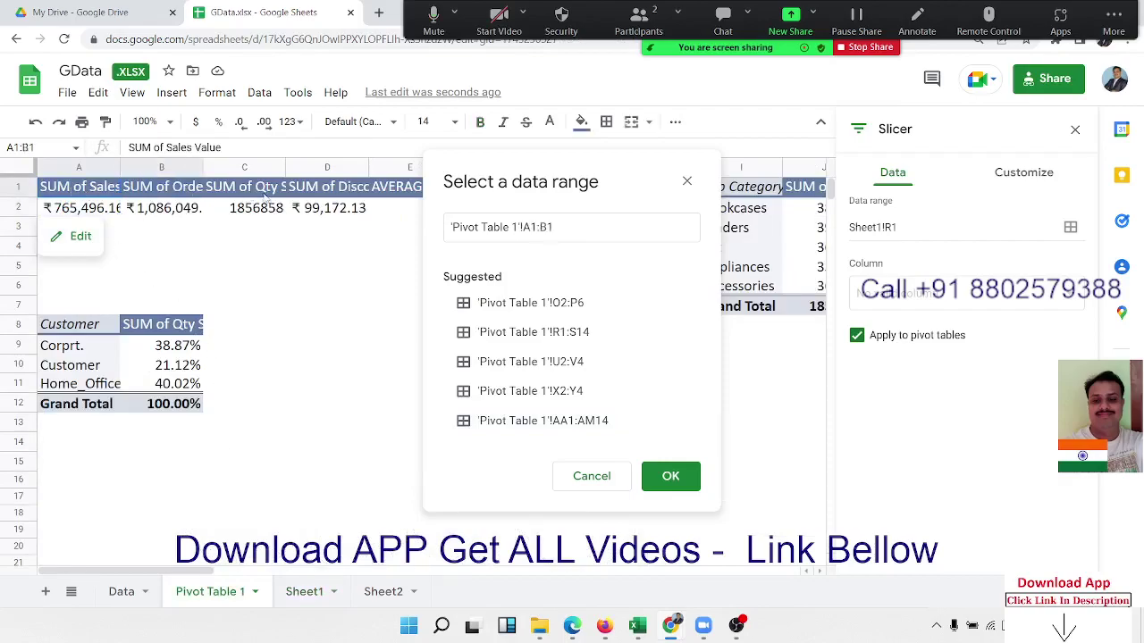
pyautogui.moveTo(70, 191)
pyautogui.mouseDown()
pyautogui.moveTo(531, 215)
pyautogui.moveTo(511, 315)
pyautogui.mouseUp()
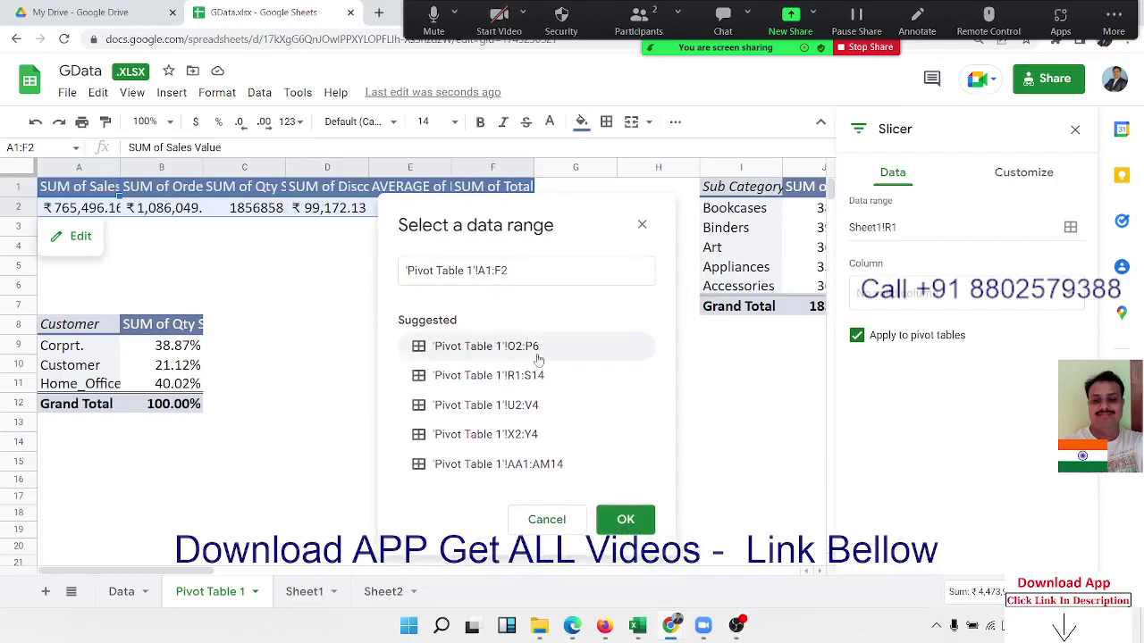
pyautogui.click(628, 520)
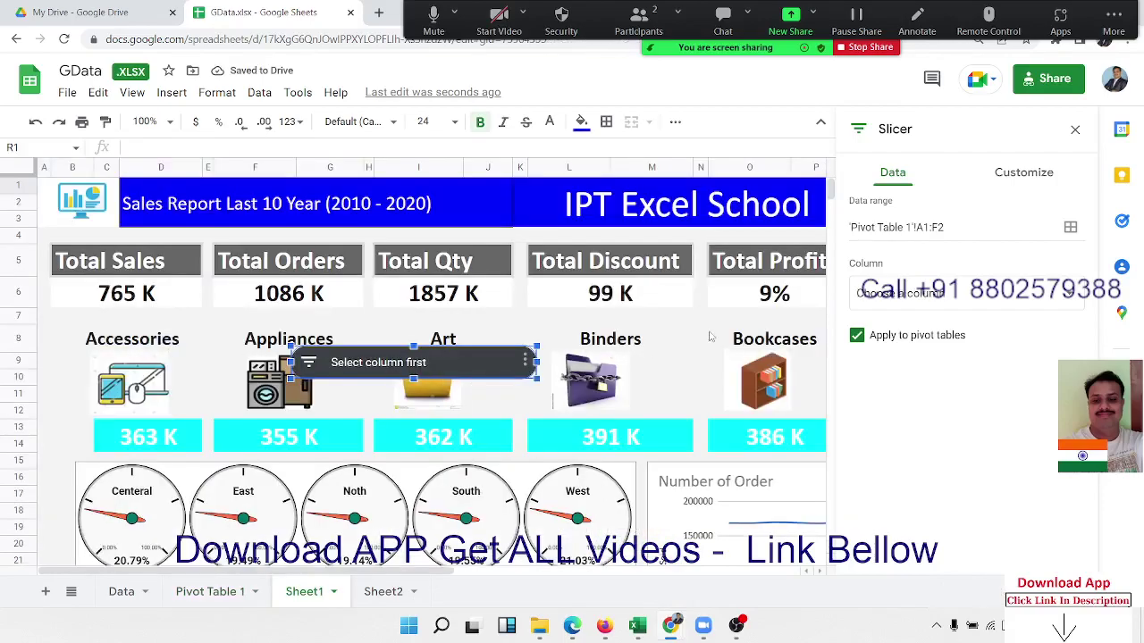
# Look through the slicer's column list, then delete the unconfigured 'Pivot Table 1'!A1:F2 slicer.
pyautogui.click(894, 297)
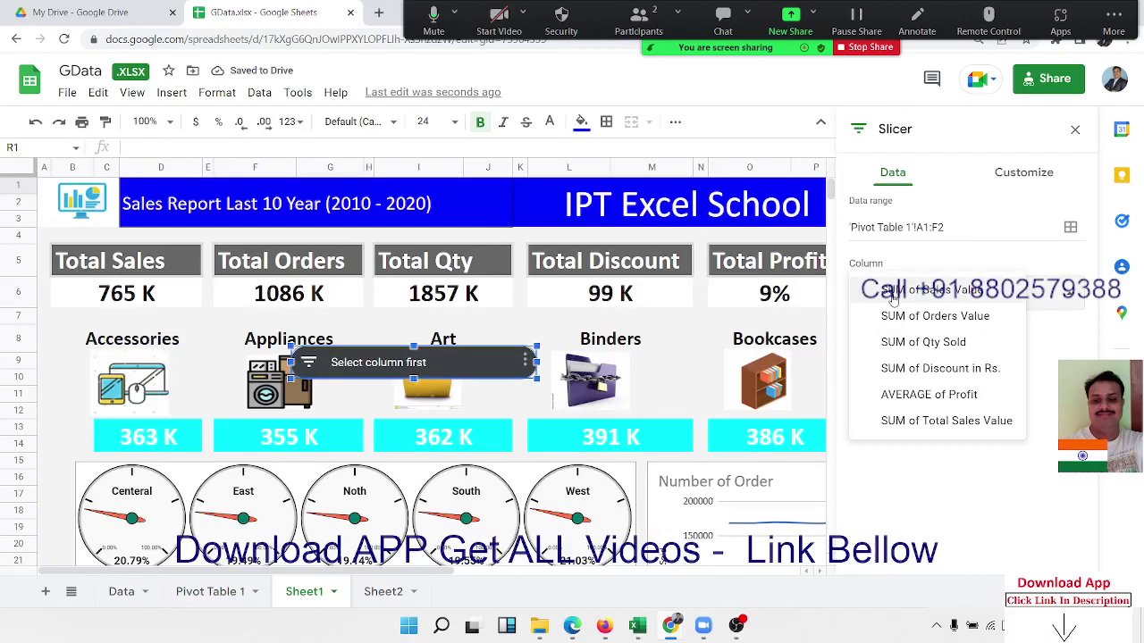
pyautogui.click(923, 494)
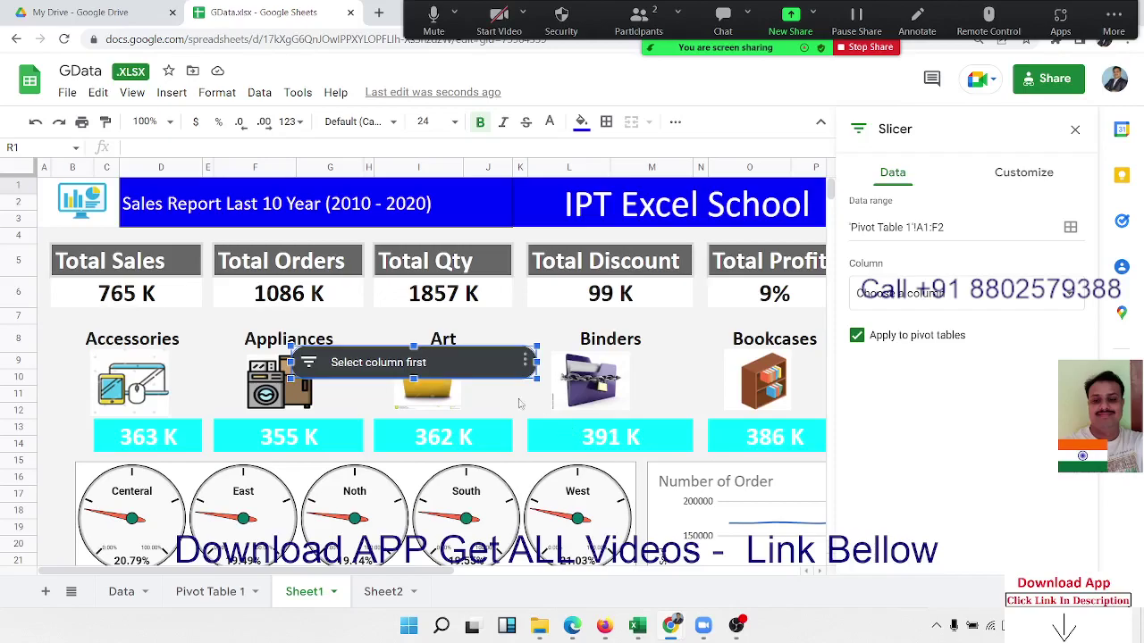
pyautogui.click(313, 362)
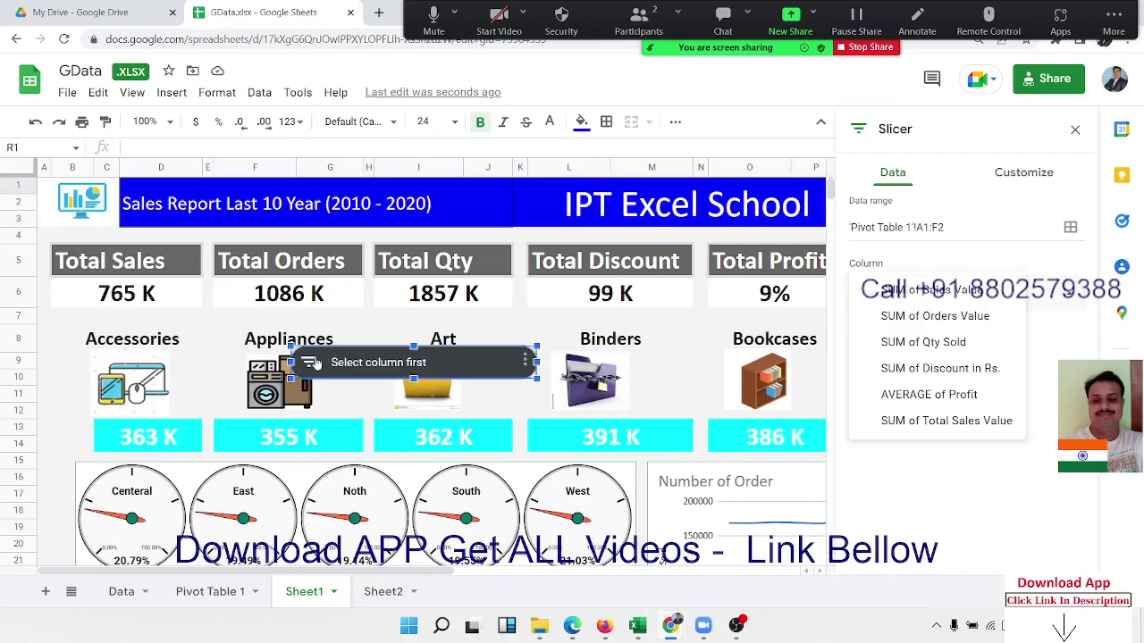
pyautogui.rightClick(312, 362)
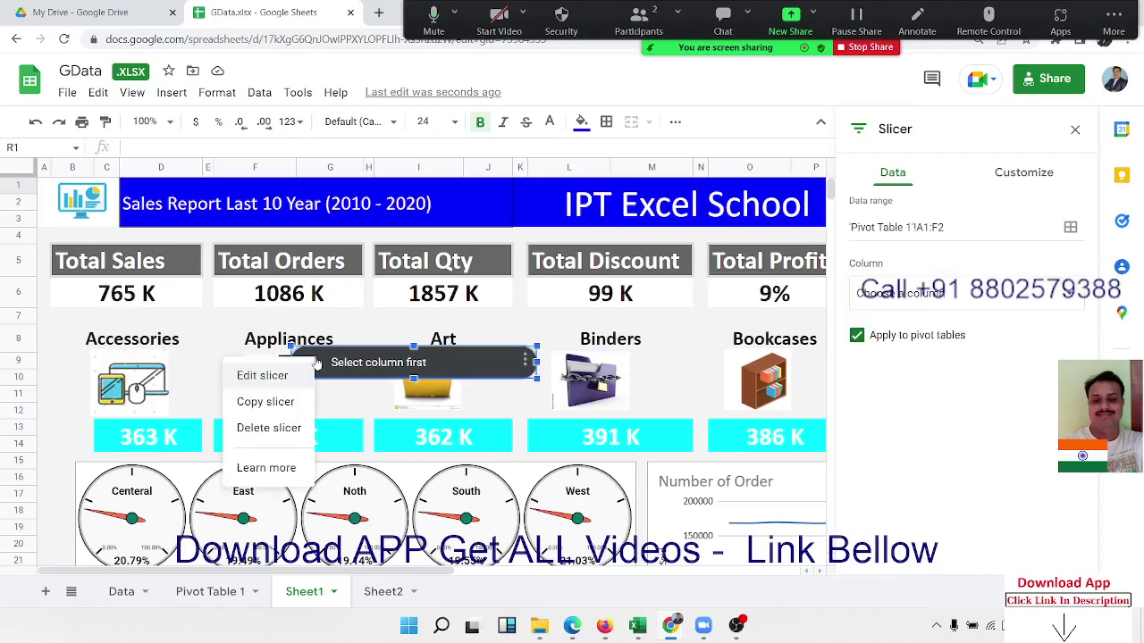
pyautogui.click(268, 428)
# Add a dashboard slicer whose data range is the full Data!A1:N8039 table.
pyautogui.click(298, 92)
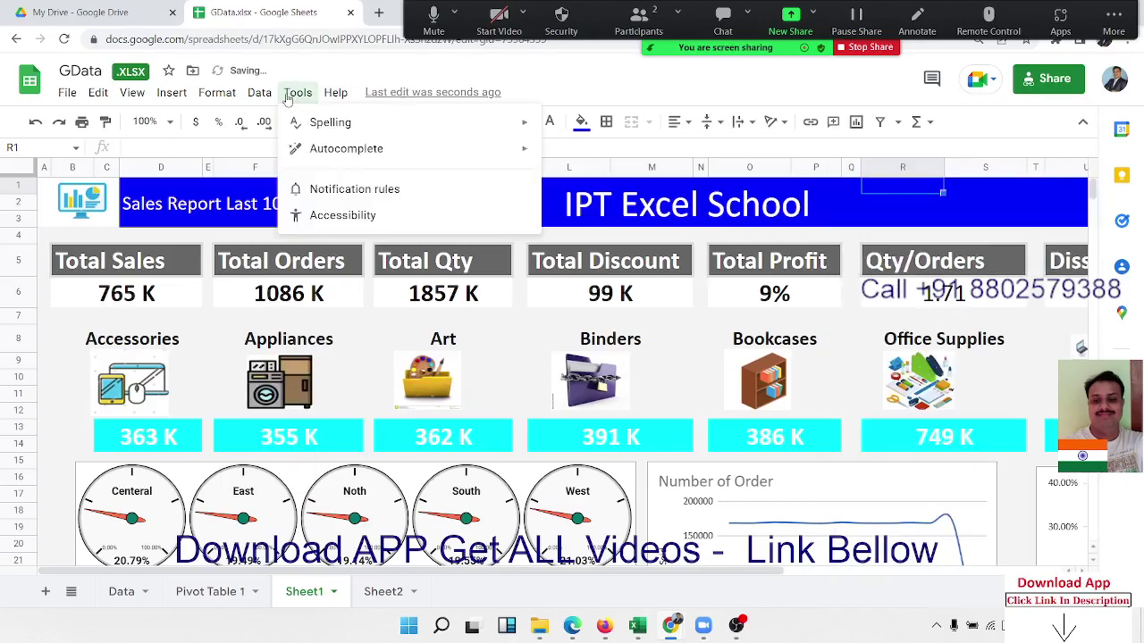
pyautogui.click(259, 92)
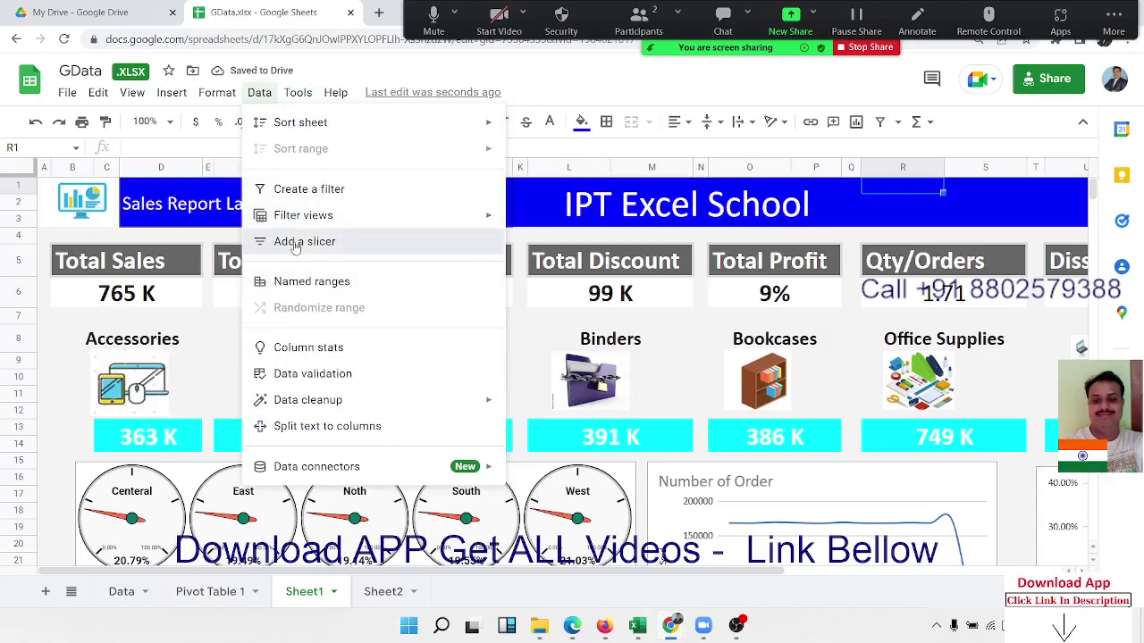
pyautogui.click(300, 243)
pyautogui.click(499, 231)
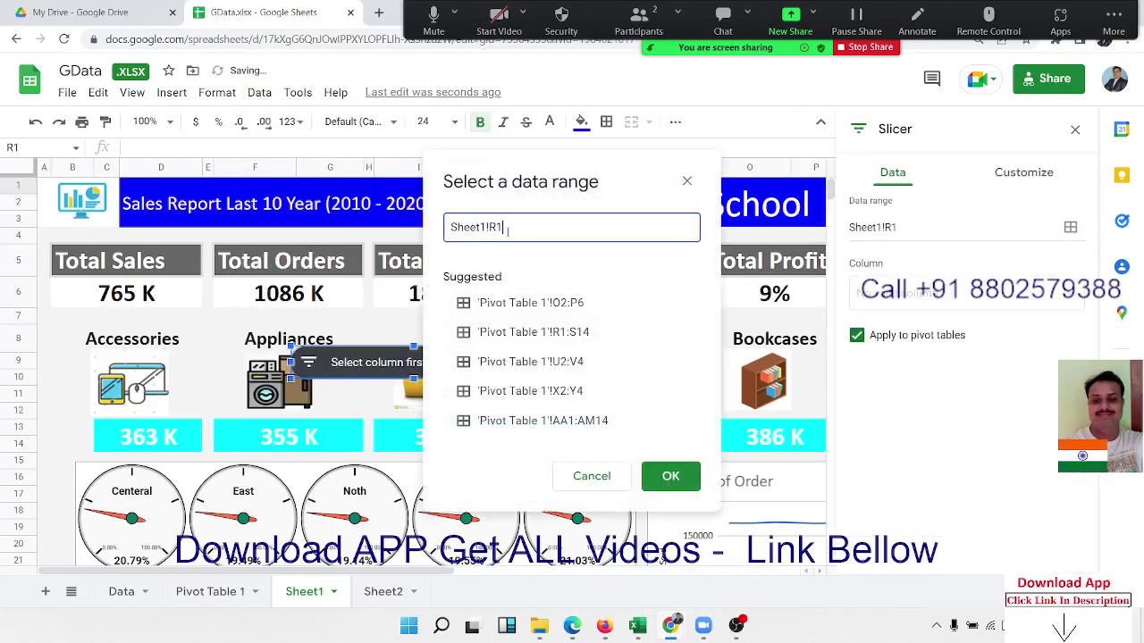
pyautogui.click(121, 592)
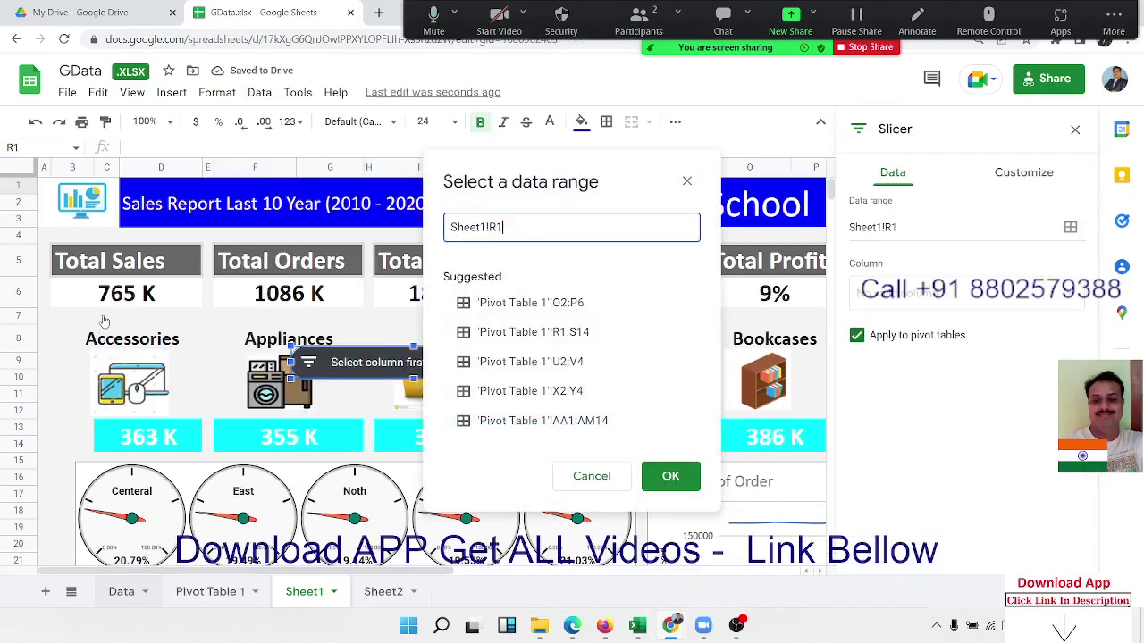
pyautogui.click(92, 203)
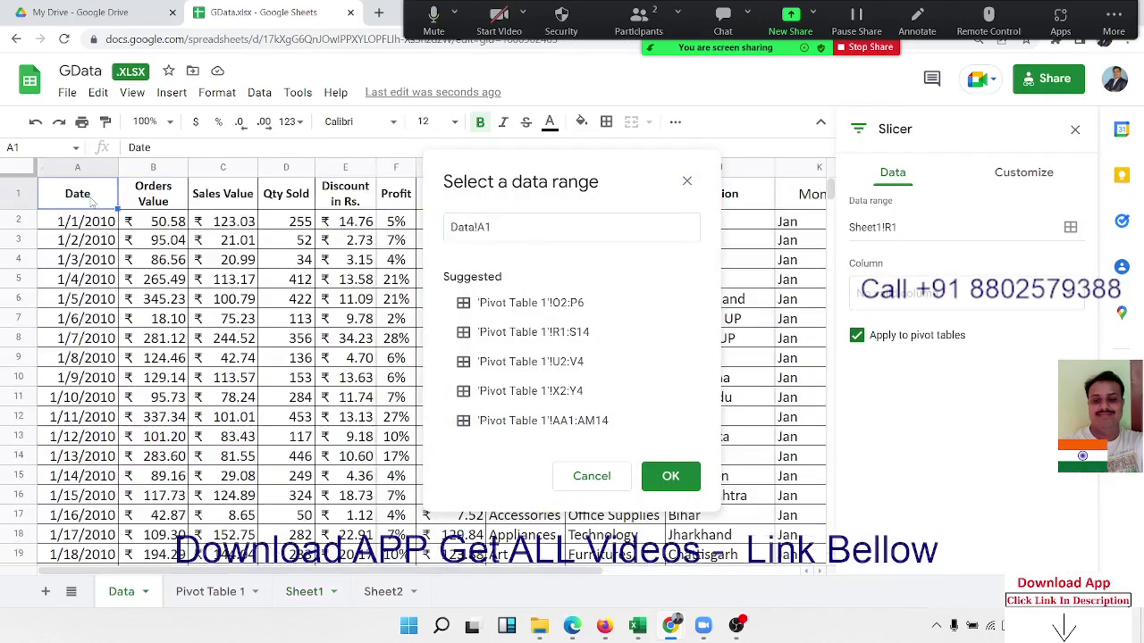
pyautogui.hotkey('ctrl', 'shift', 'Right')
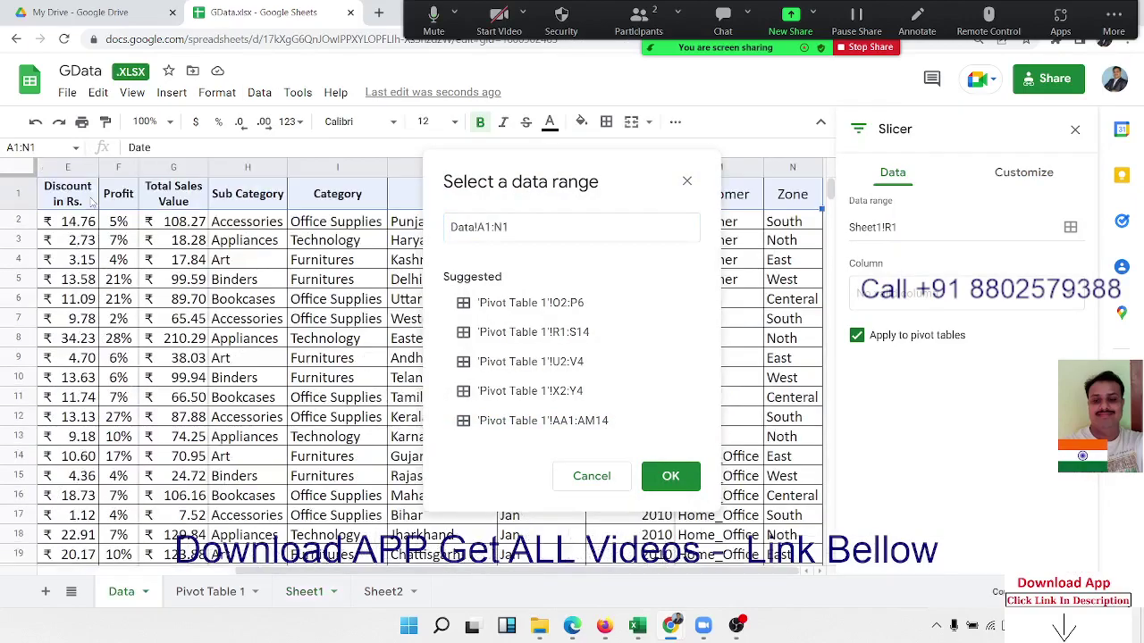
pyautogui.hotkey('ctrl', 'shift', 'Down')
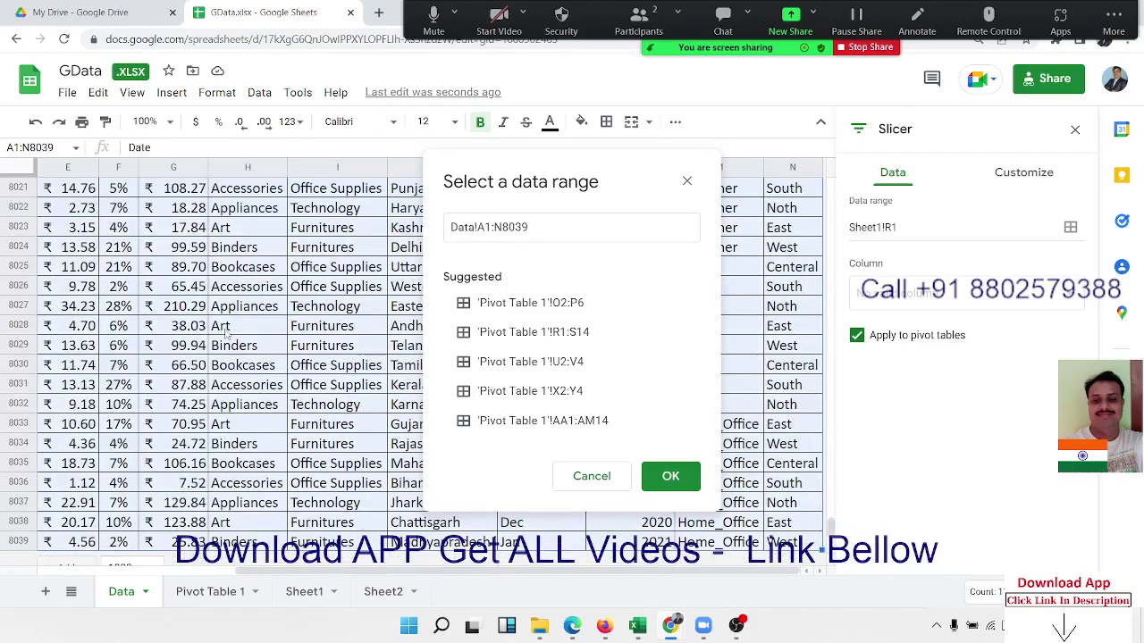
pyautogui.click(668, 478)
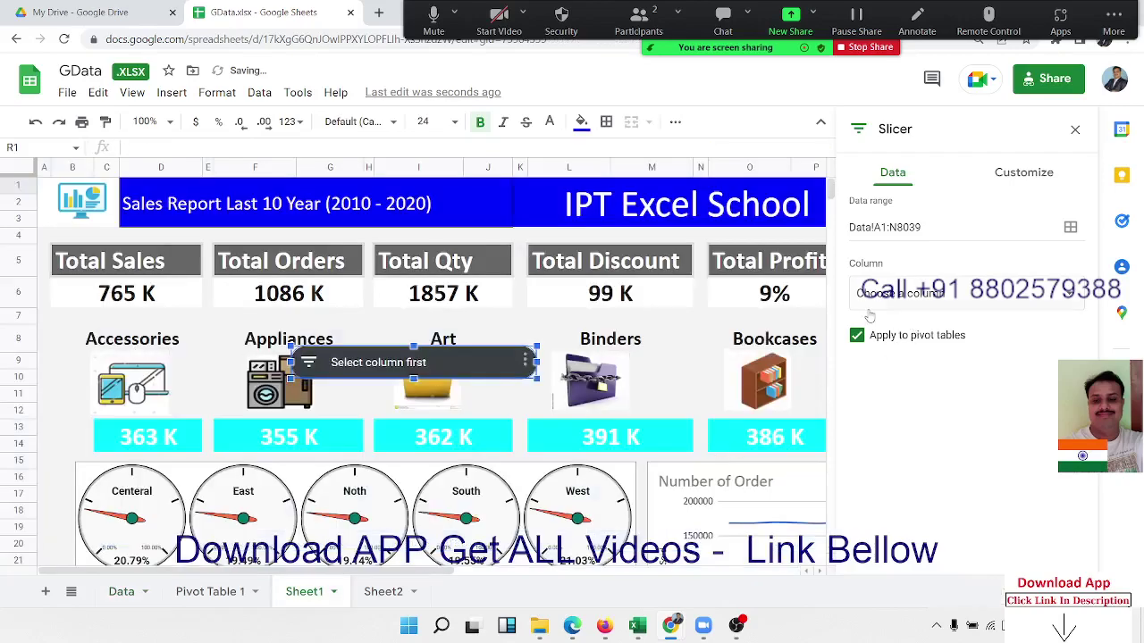
# Set the slicer's column to Year and filter it to one of the 12 years.
pyautogui.click(871, 295)
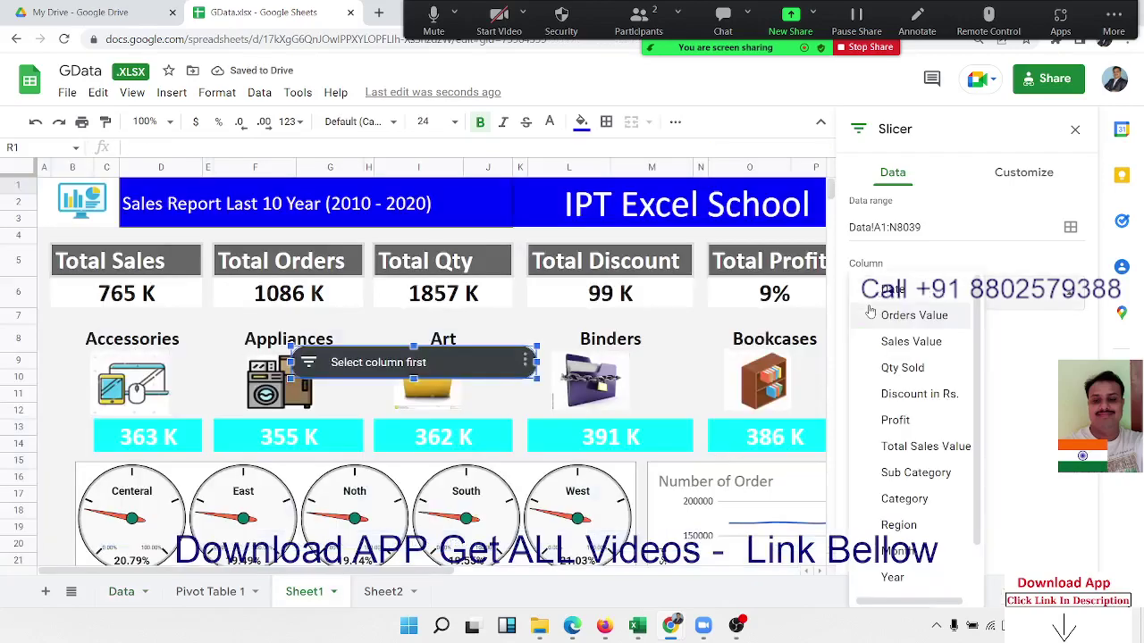
pyautogui.click(917, 579)
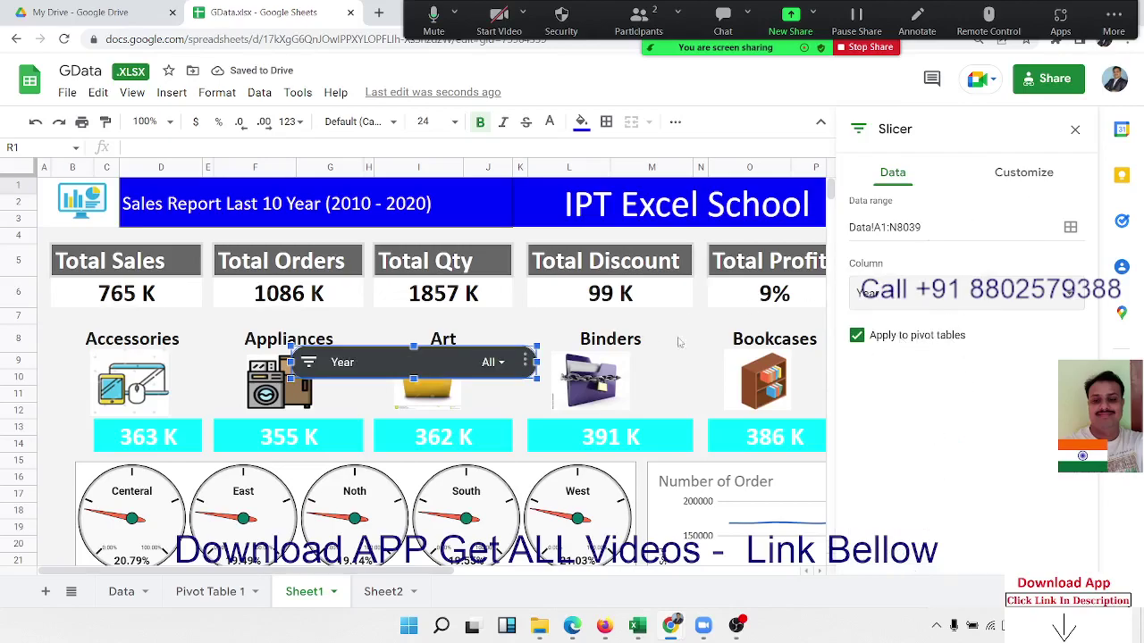
pyautogui.click(492, 362)
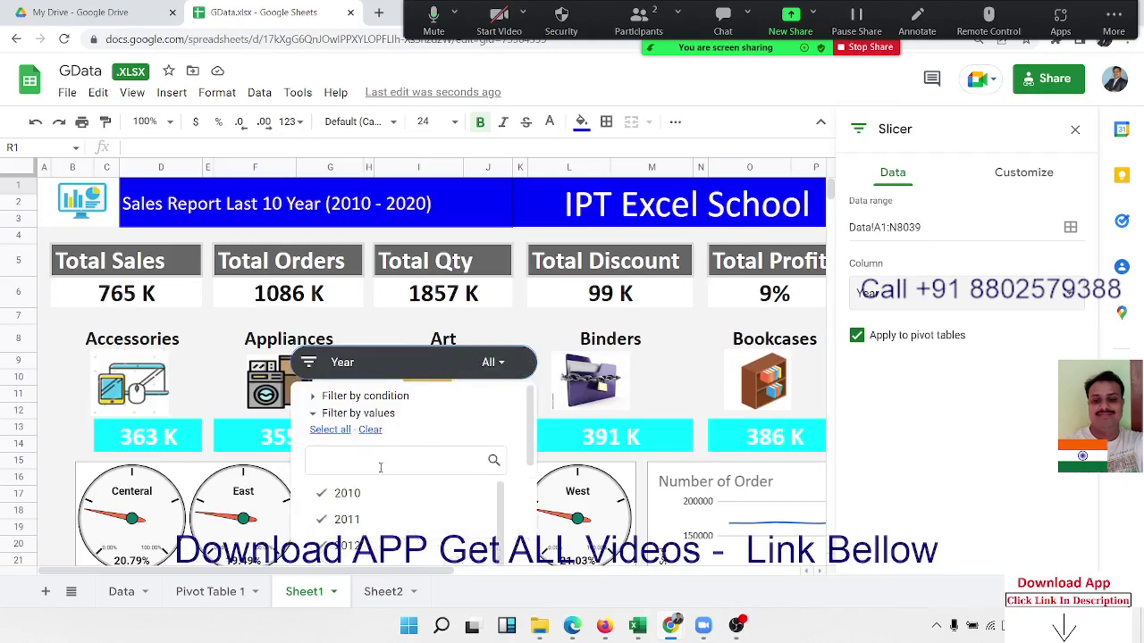
pyautogui.click(369, 430)
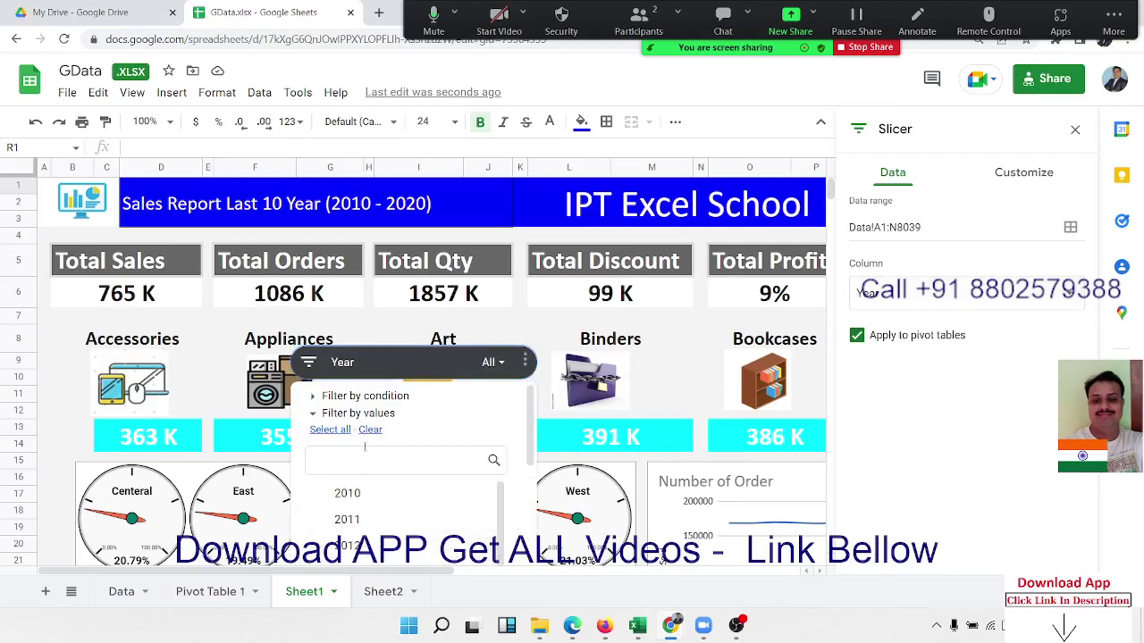
pyautogui.scroll(-1, 435, 496)
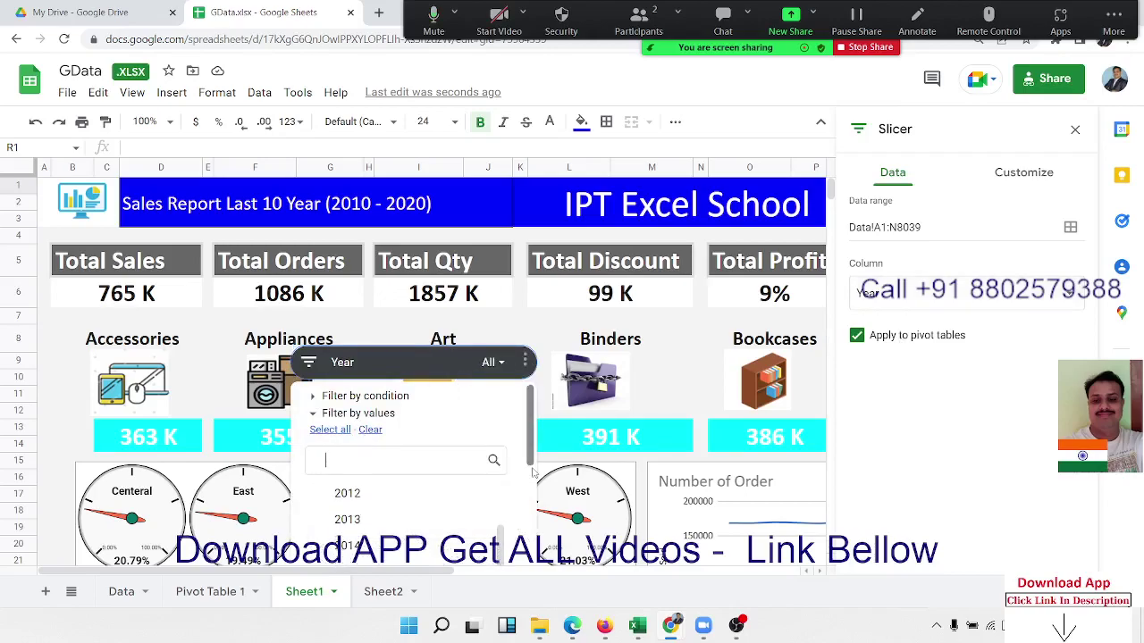
pyautogui.scroll(-5, 530, 447)
pyautogui.click(490, 440)
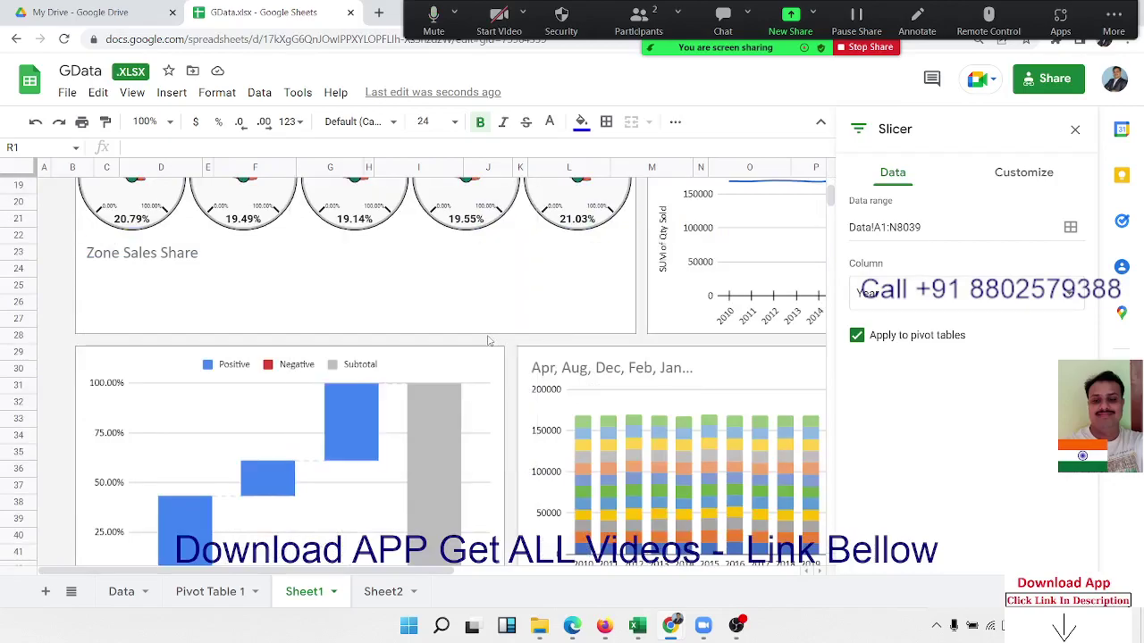
pyautogui.scroll(5, 489, 341)
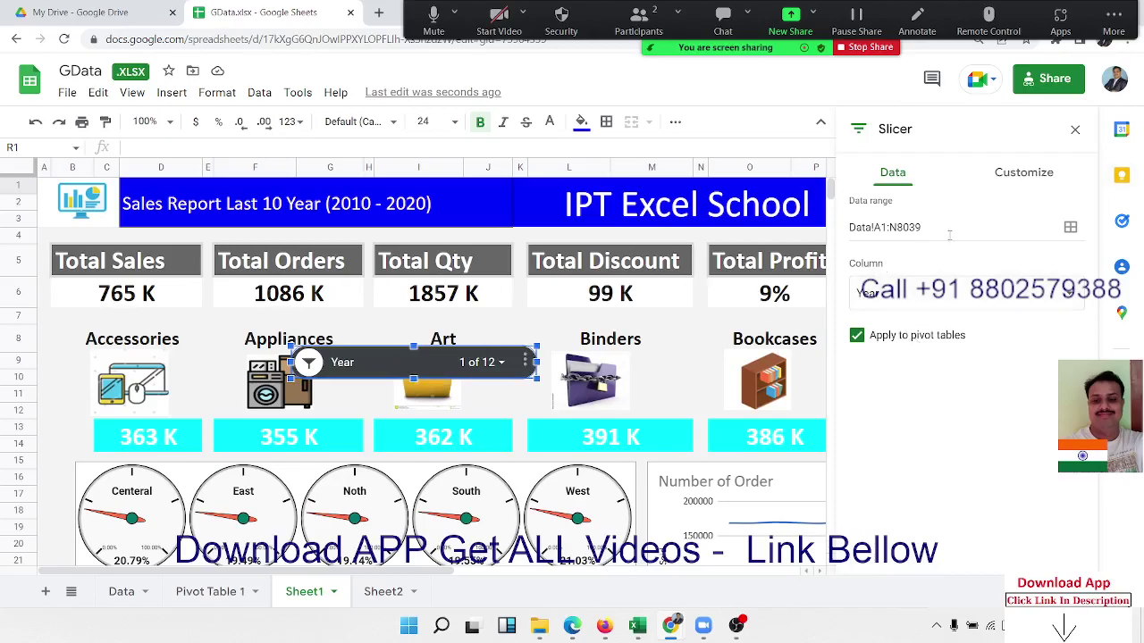
pyautogui.click(887, 227)
# Deselect the range on the Data sheet, jump back to its top, then return to Sheet1.
pyautogui.click(139, 592)
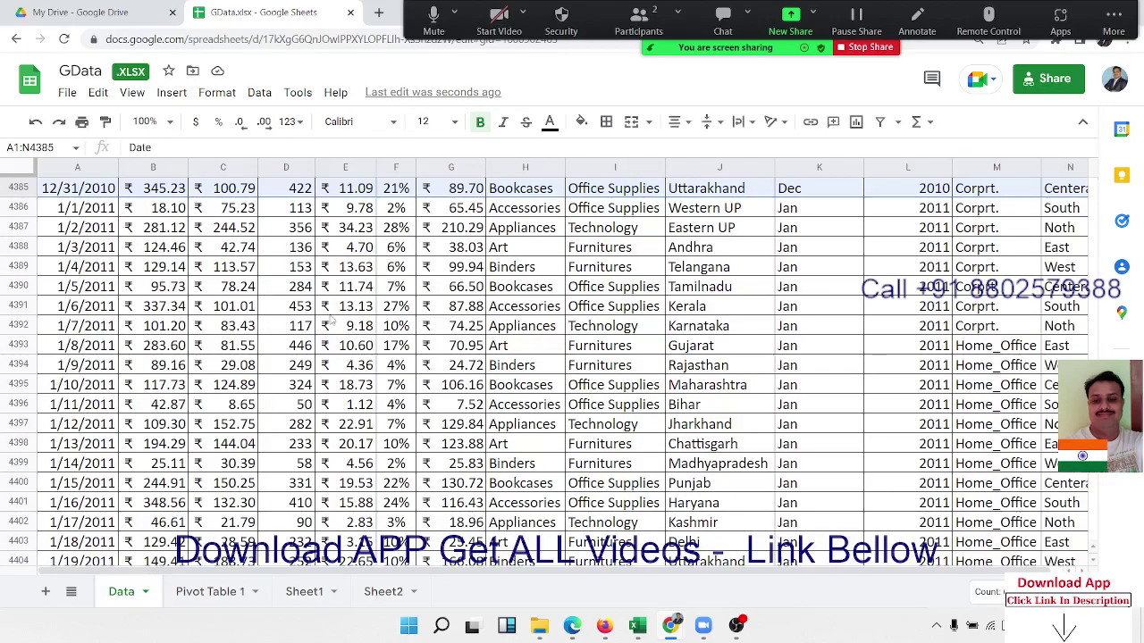
pyautogui.scroll(-5, 407, 260)
pyautogui.scroll(7, 407, 260)
pyautogui.click(337, 286)
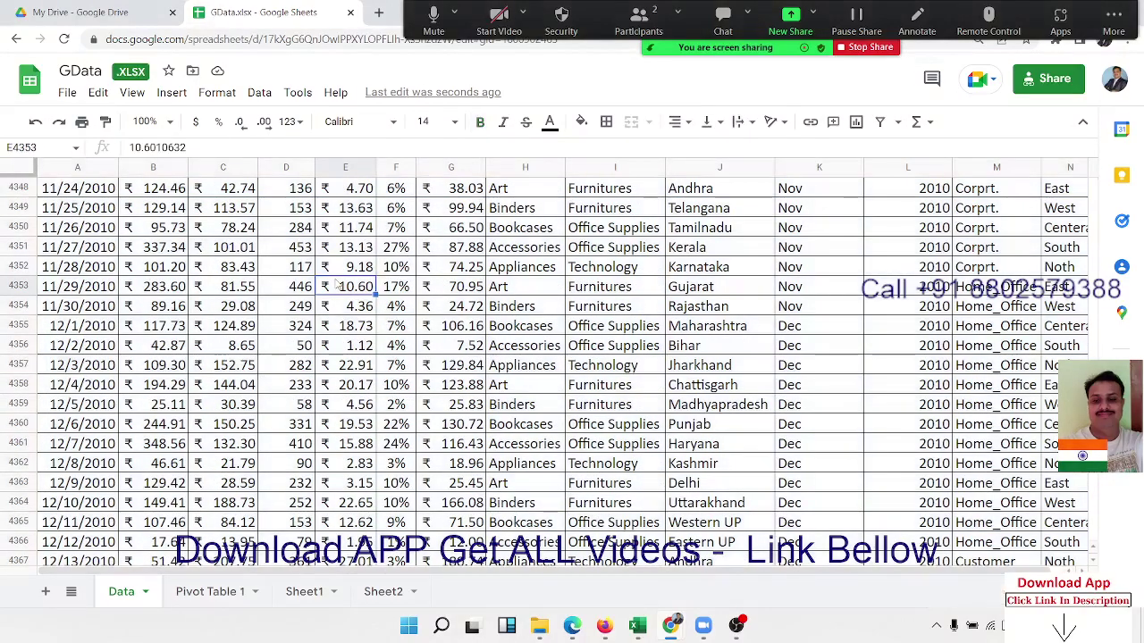
pyautogui.hotkey('ctrl', 'Up')
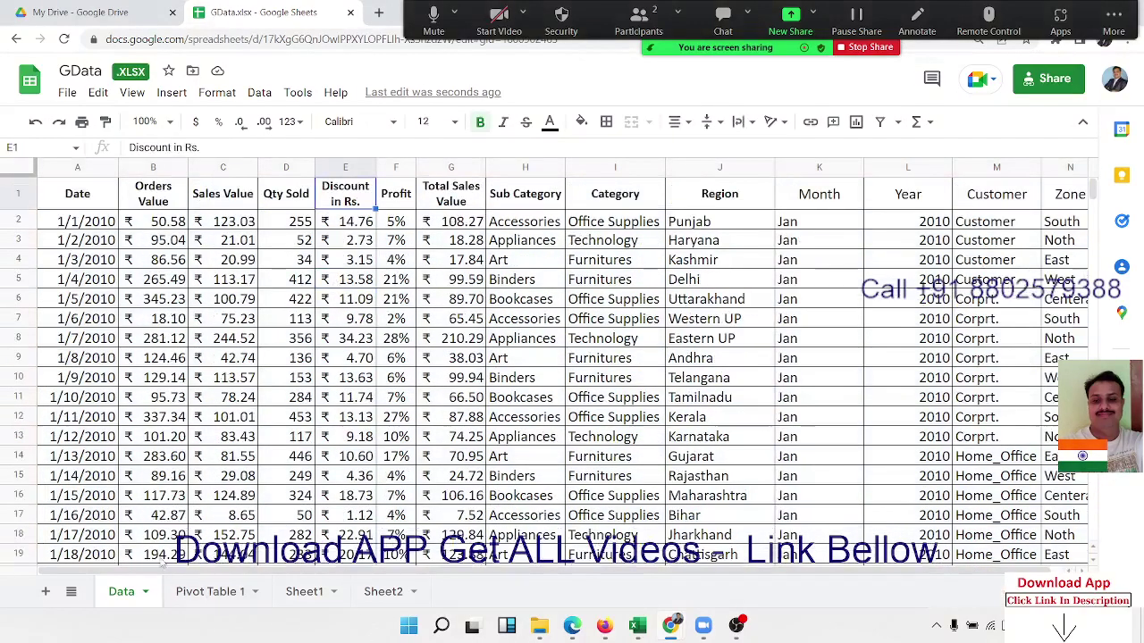
pyautogui.click(305, 592)
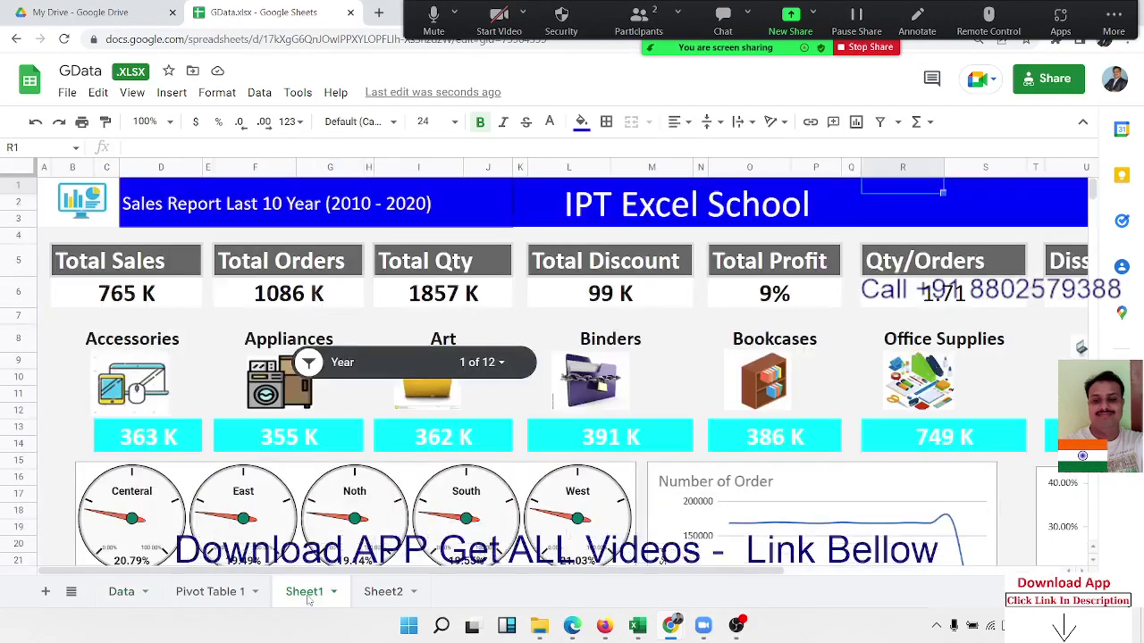
# Reset the Year slicer to all years and move it to the title banner's right end.
pyautogui.click(482, 367)
pyautogui.click(343, 433)
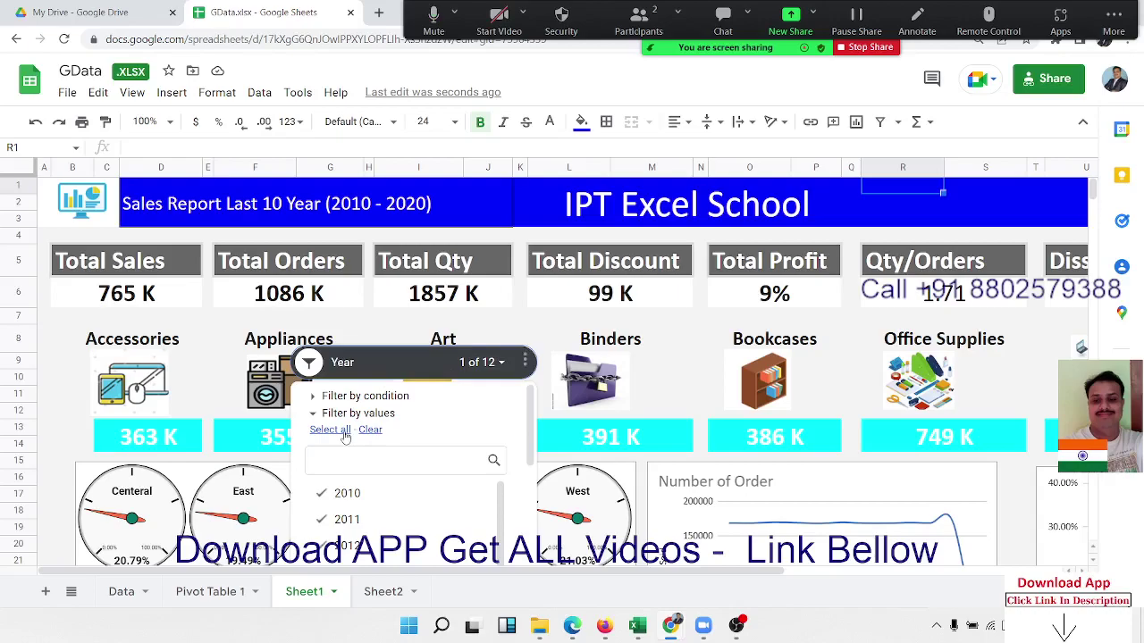
pyautogui.scroll(-5, 386, 447)
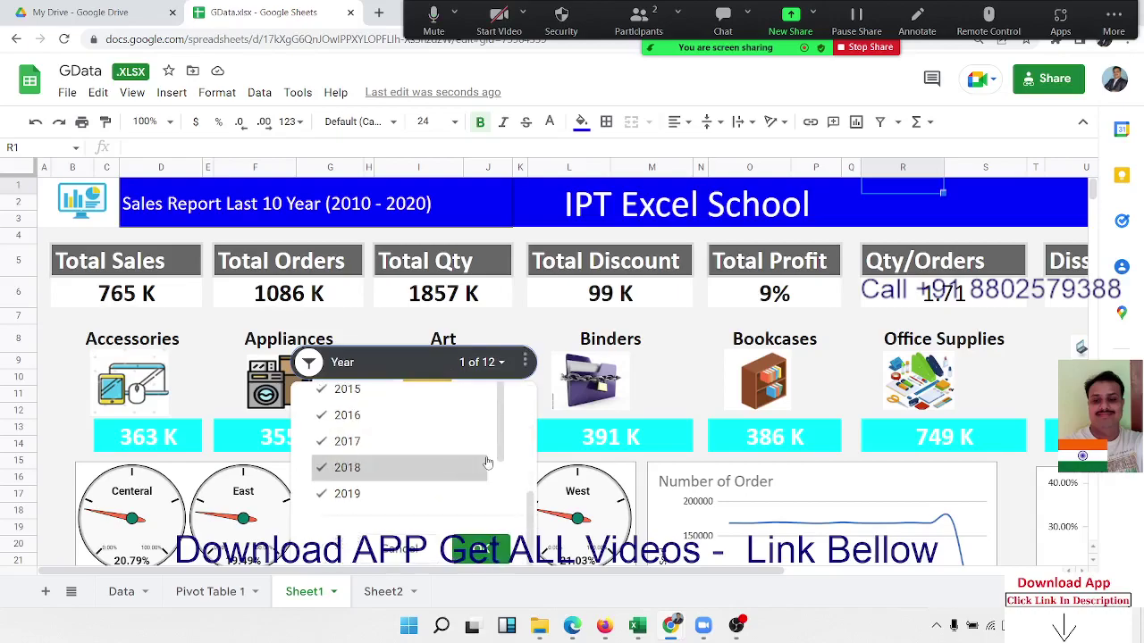
pyautogui.click(483, 548)
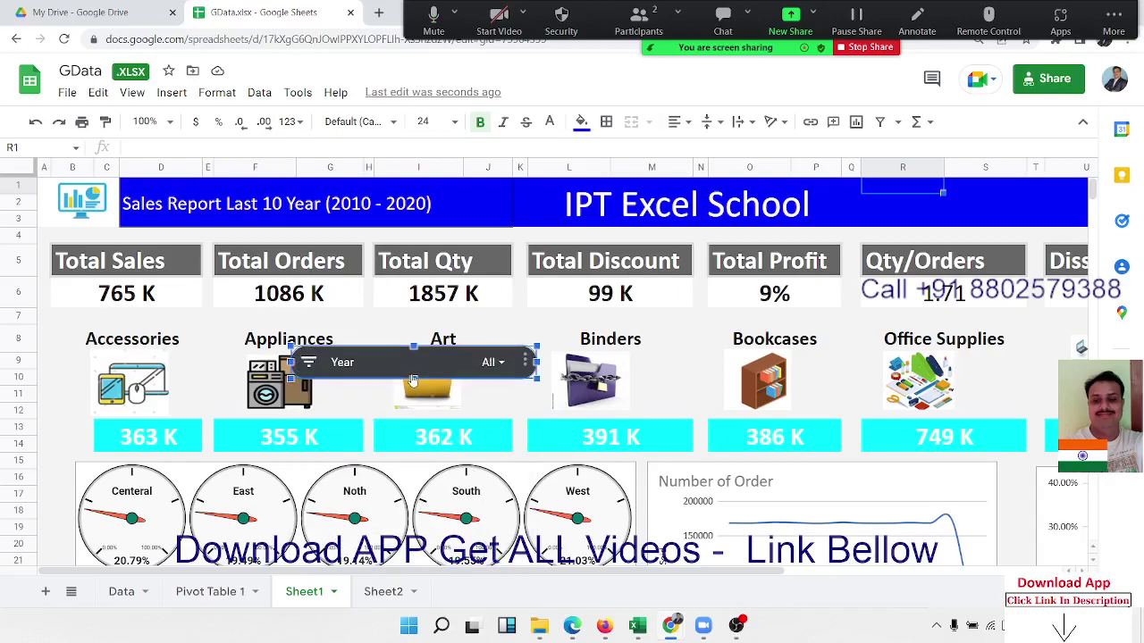
pyautogui.moveTo(414, 379); pyautogui.dragTo(849, 223)
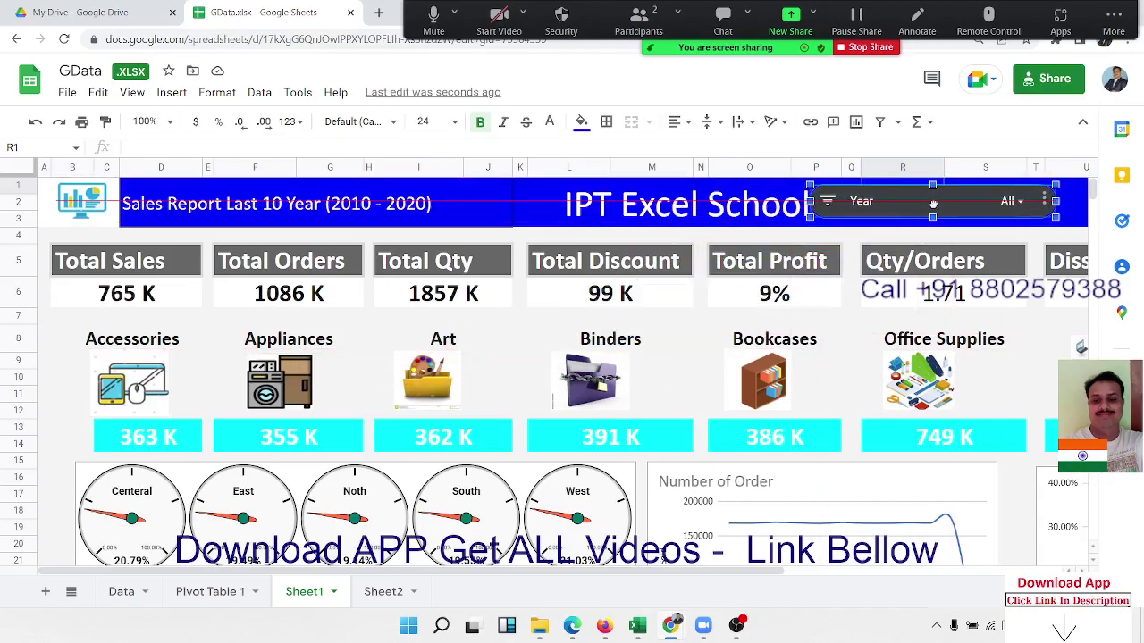
pyautogui.moveTo(849, 223); pyautogui.dragTo(941, 202)
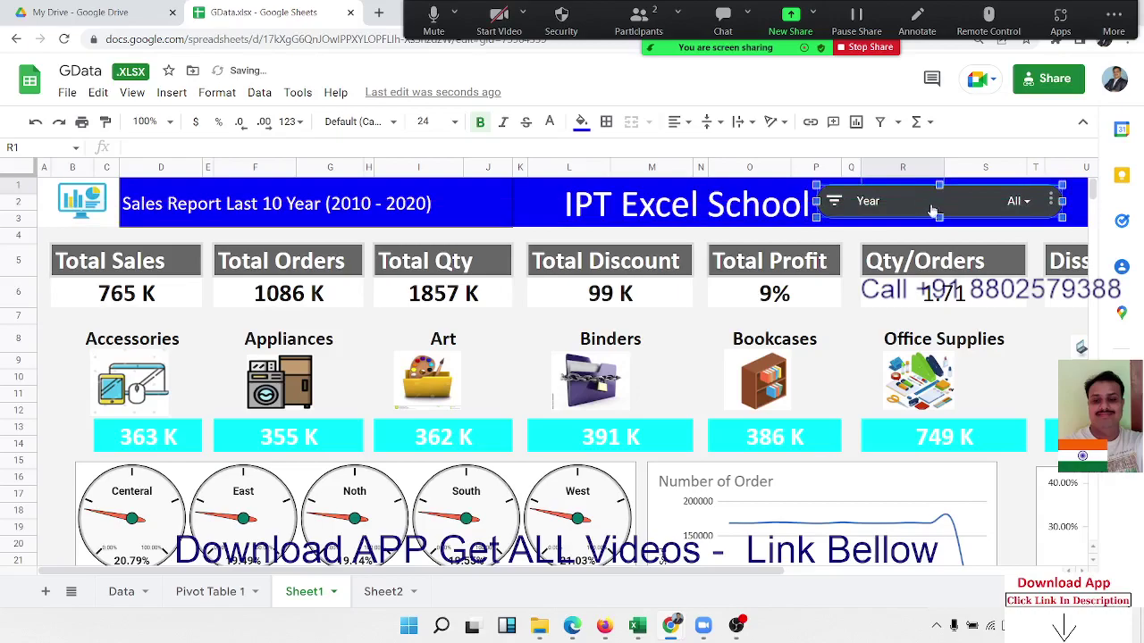
# Filter the Year slicer to 2010 only.
pyautogui.click(832, 202)
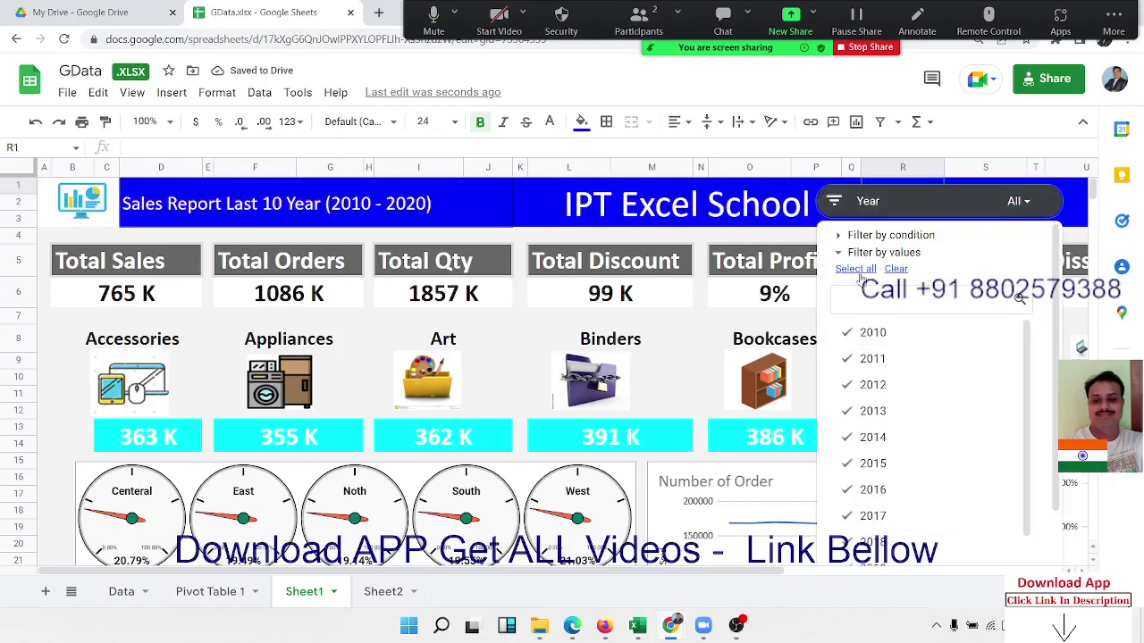
pyautogui.click(892, 271)
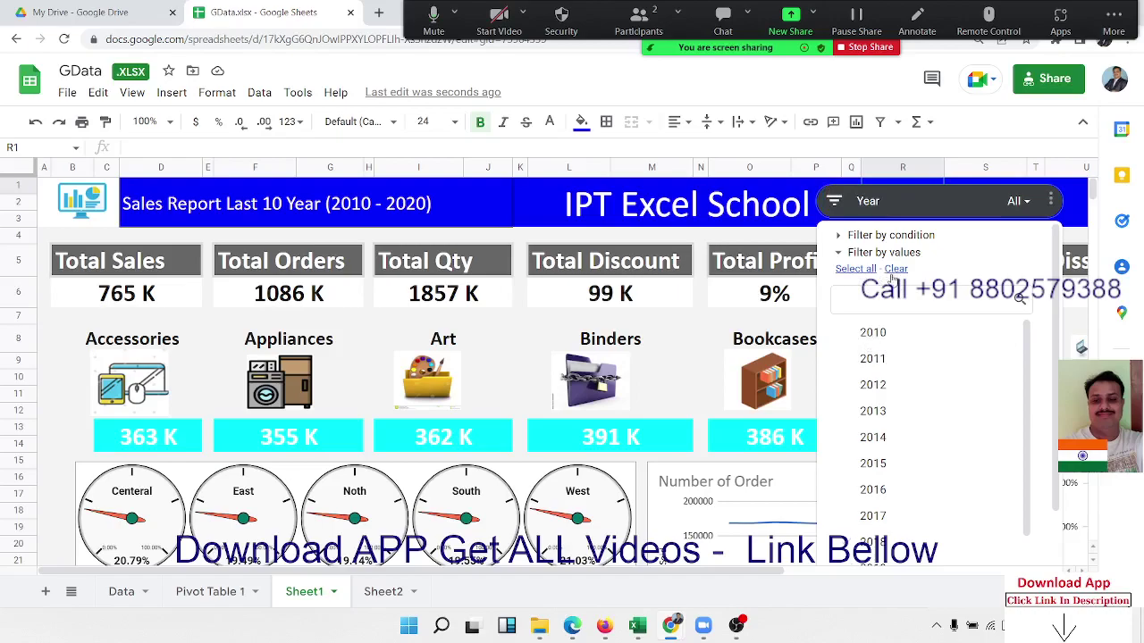
pyautogui.click(894, 333)
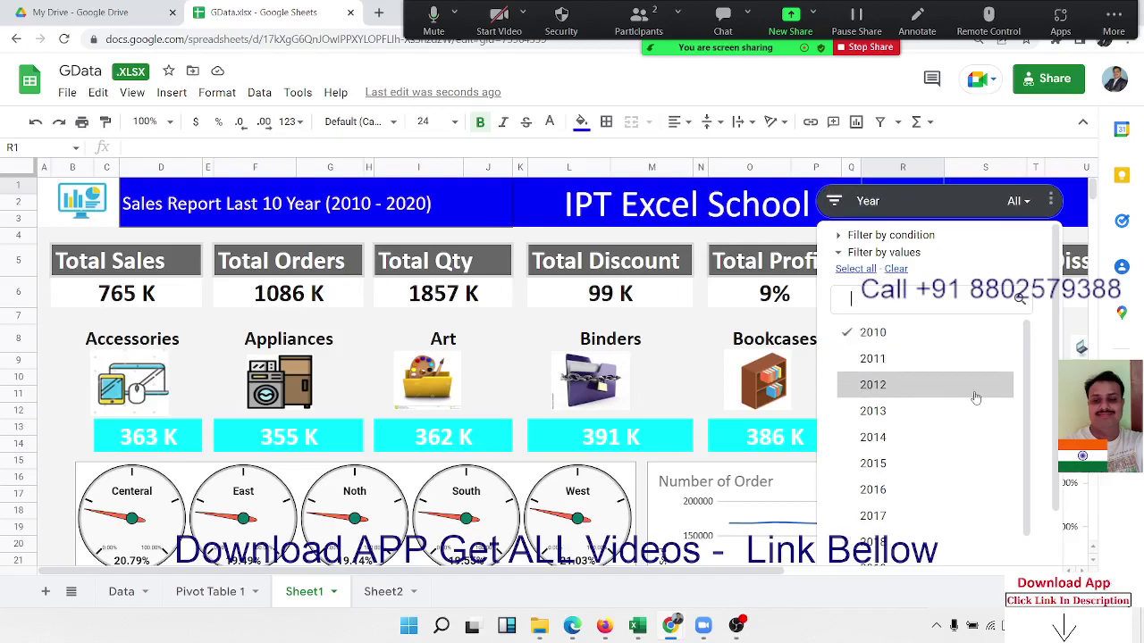
pyautogui.scroll(-3, 978, 399)
pyautogui.scroll(-5, 984, 407)
pyautogui.scroll(4, 996, 420)
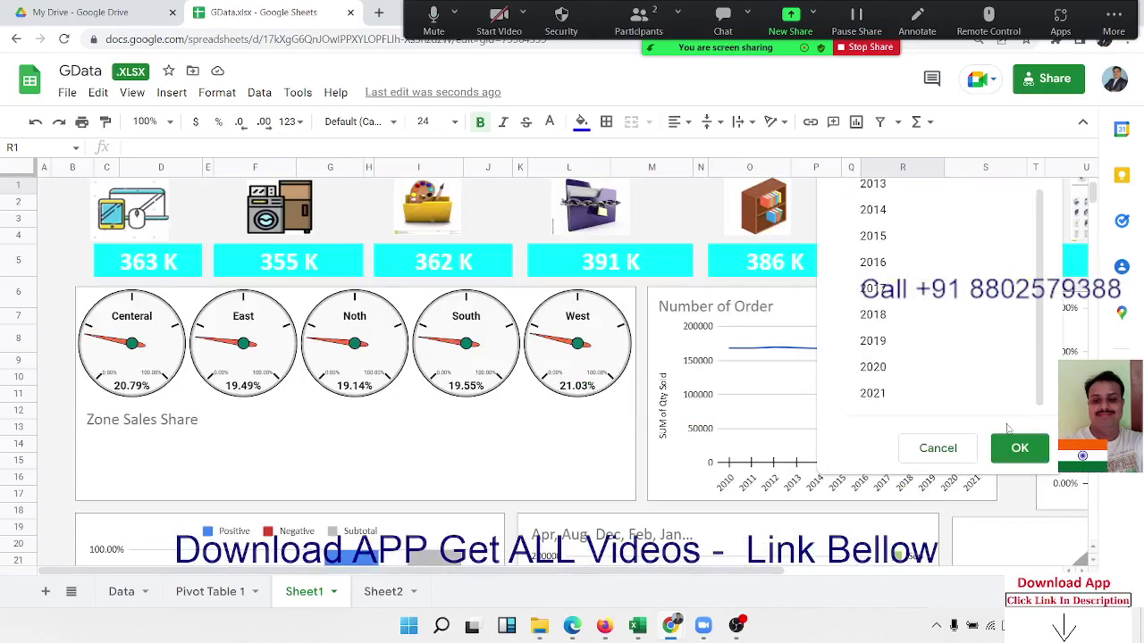
pyautogui.click(1025, 450)
pyautogui.scroll(2, 964, 407)
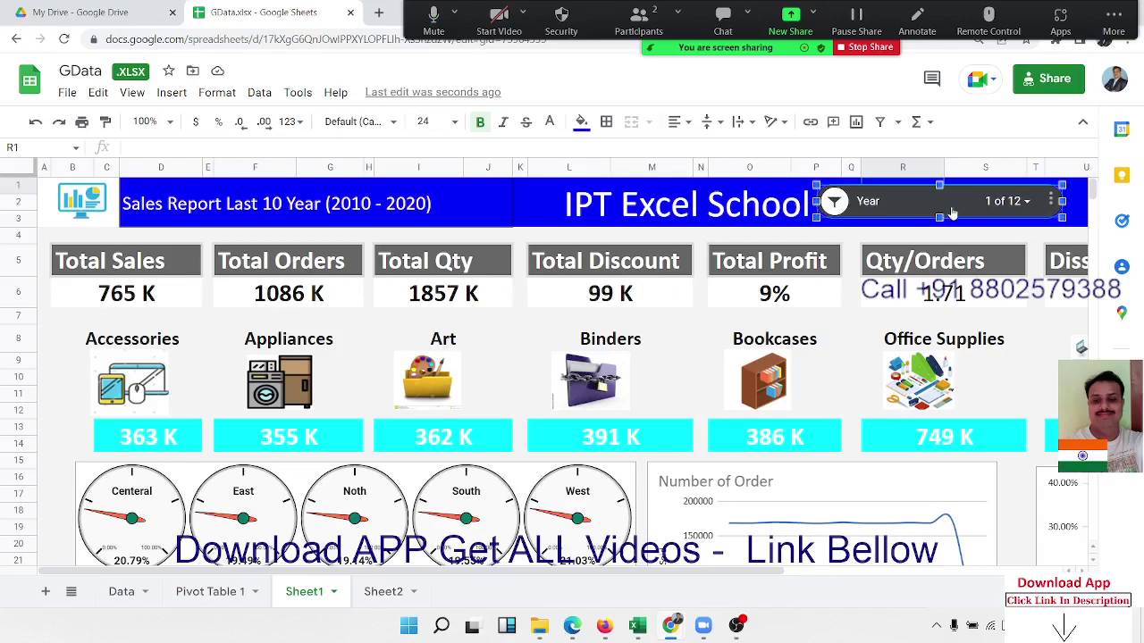
# Delete the 2010 Year slicer from the dashboard and select A2 on Pivot Table 1.
pyautogui.rightClick(994, 212)
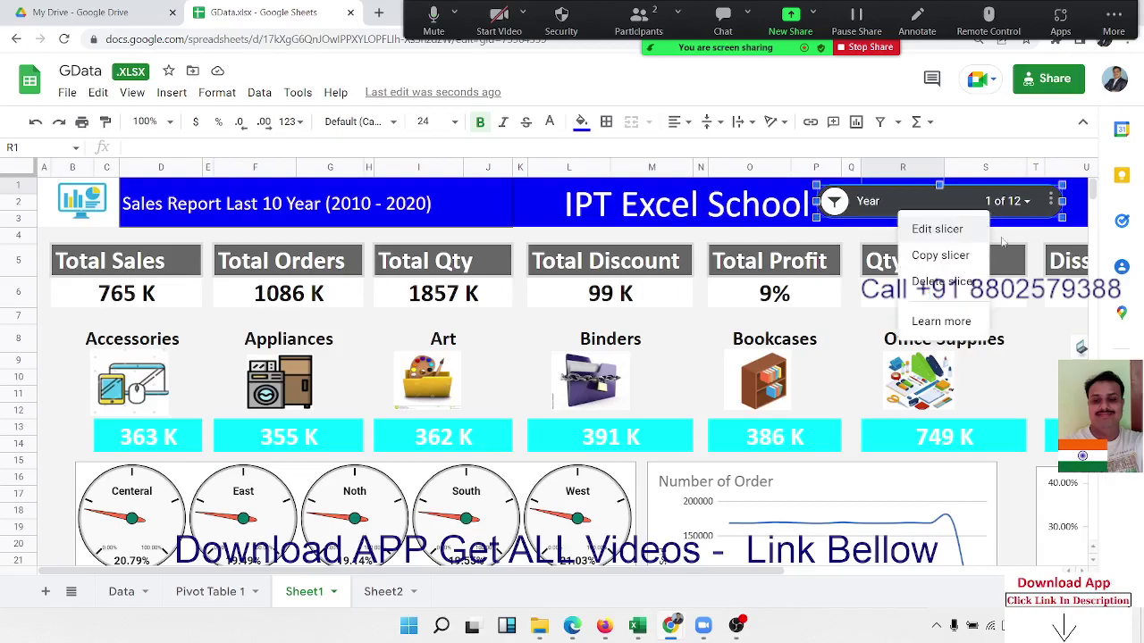
pyautogui.click(942, 282)
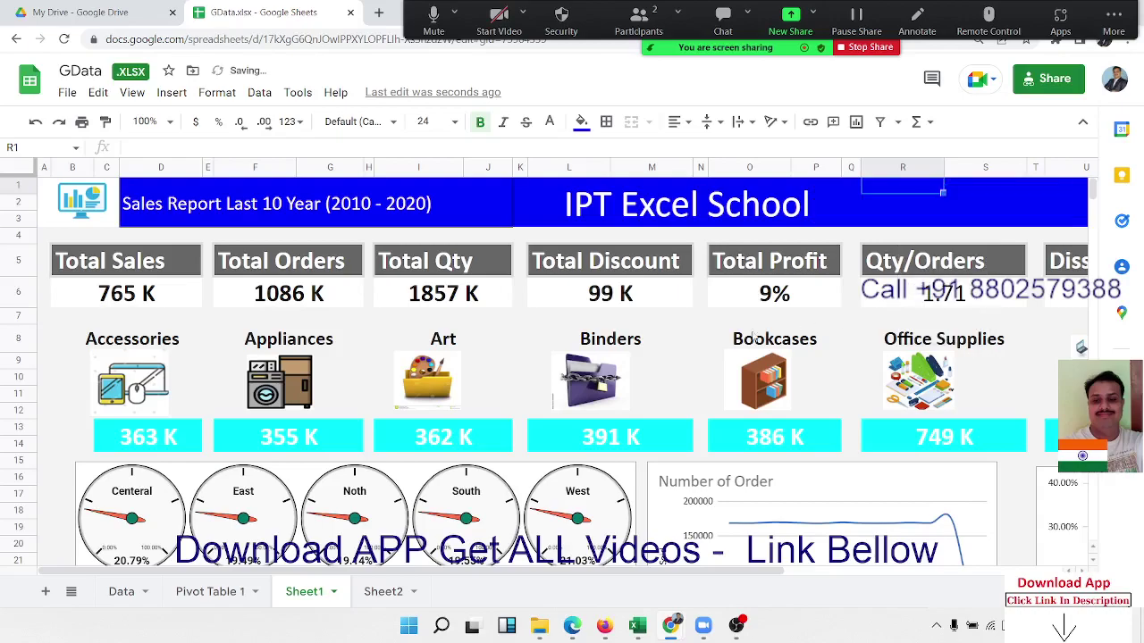
pyautogui.click(194, 598)
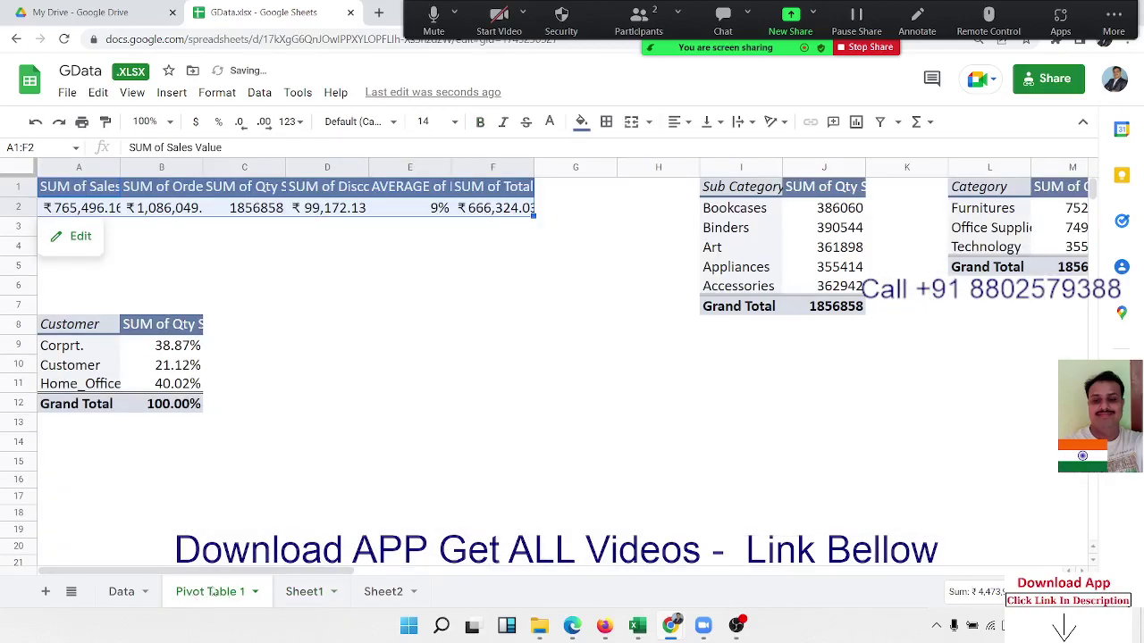
pyautogui.click(114, 215)
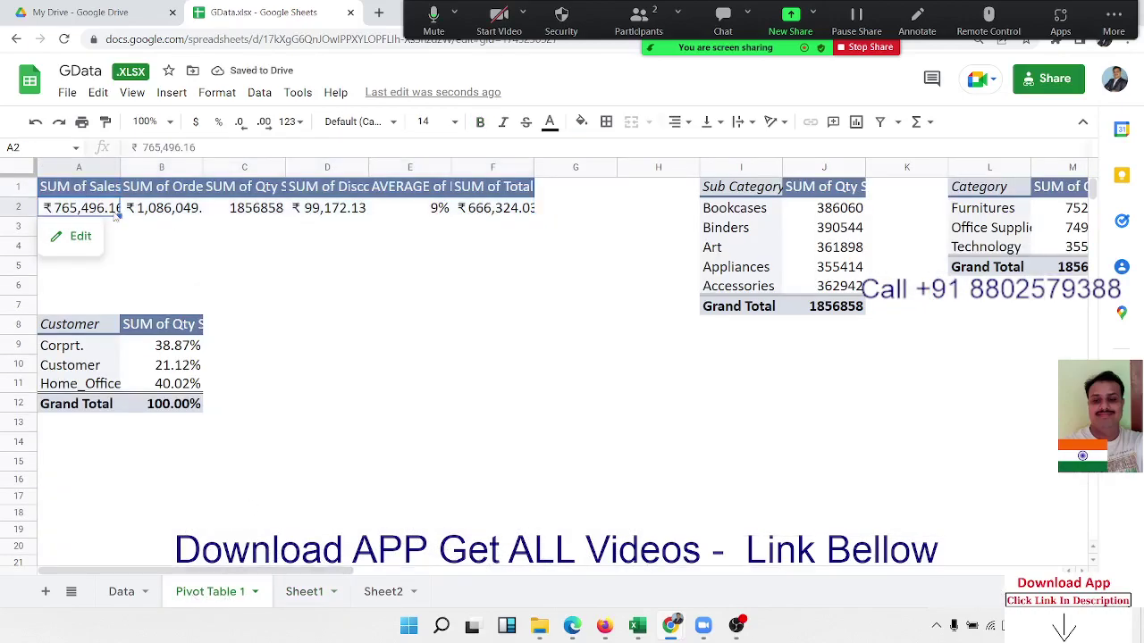
pyautogui.click(259, 93)
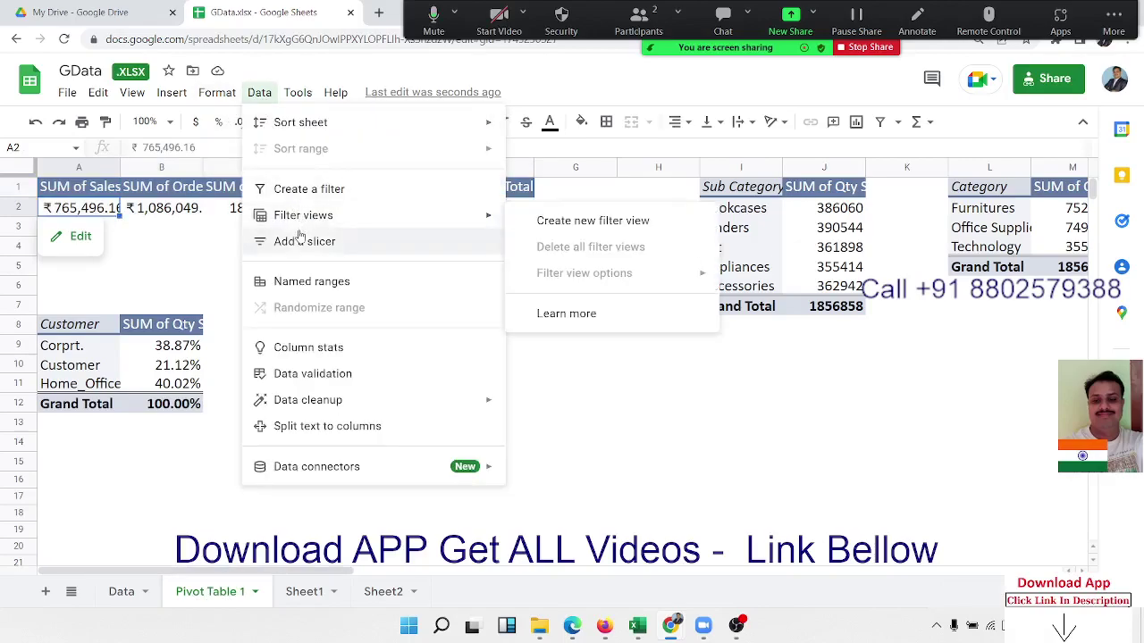
# Create a filter on the summary rows A1:F2, then add and delete an empty slicer.
pyautogui.click(310, 189)
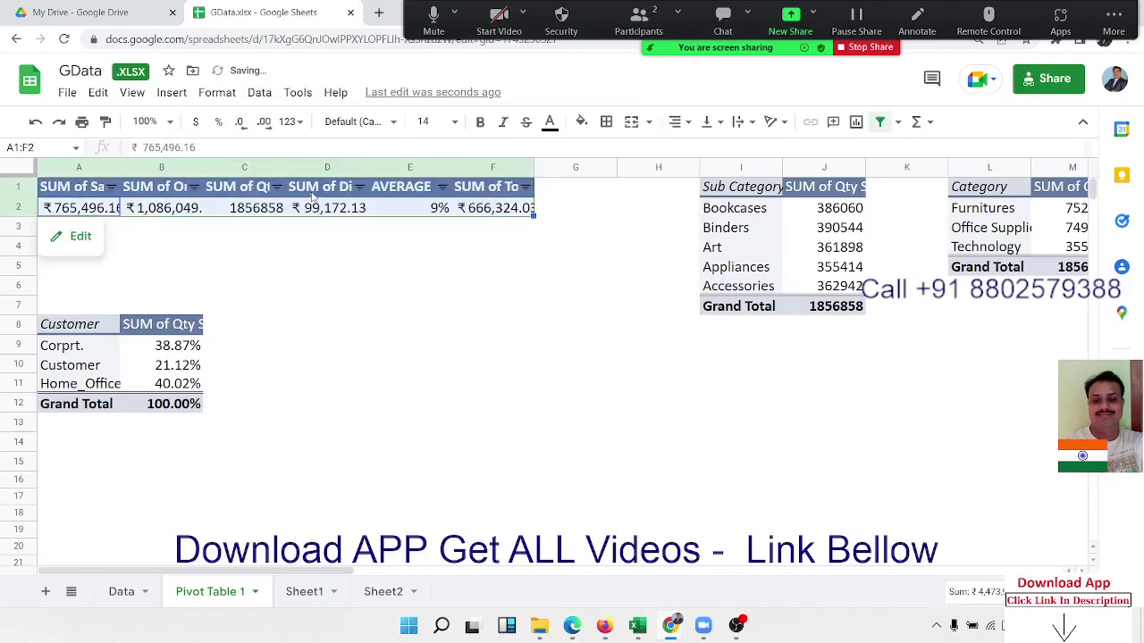
pyautogui.click(297, 93)
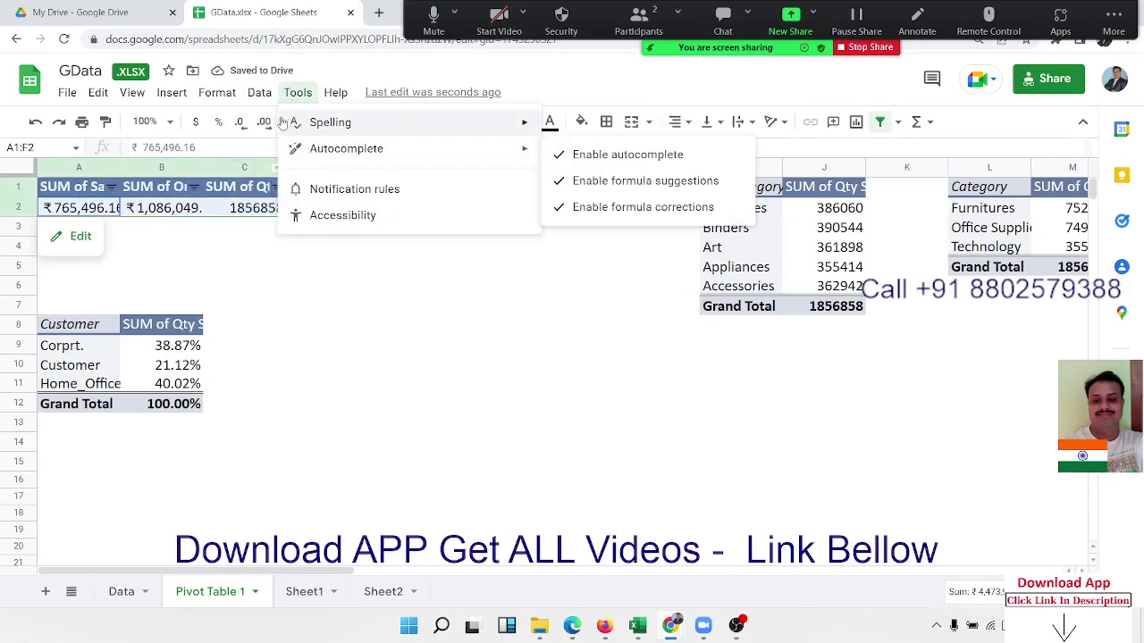
pyautogui.click(259, 93)
pyautogui.click(260, 93)
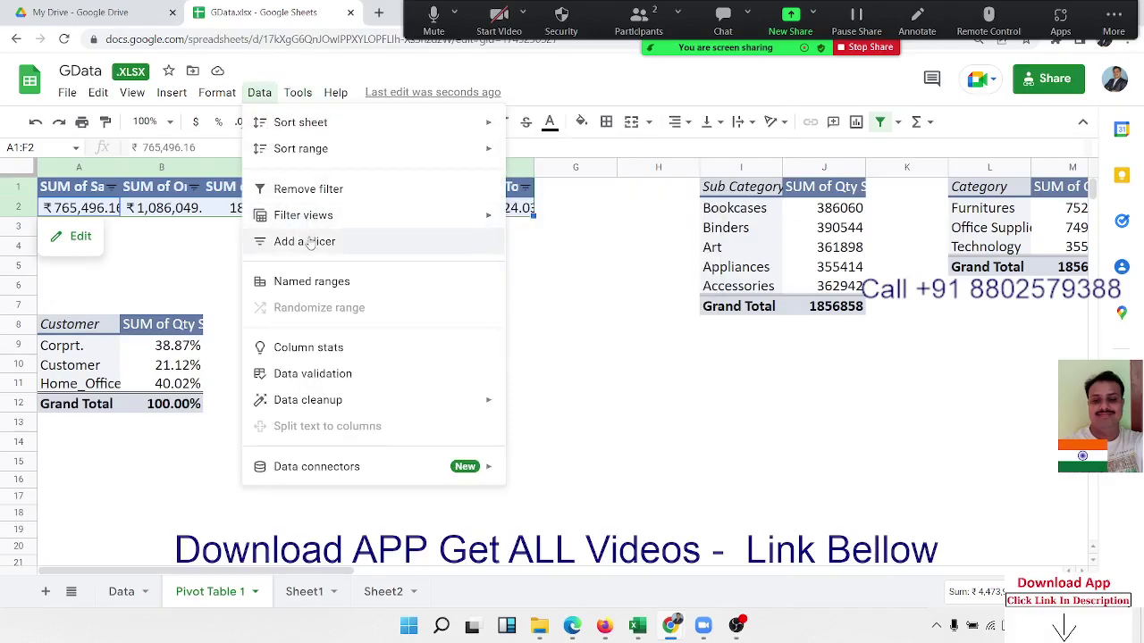
pyautogui.click(309, 242)
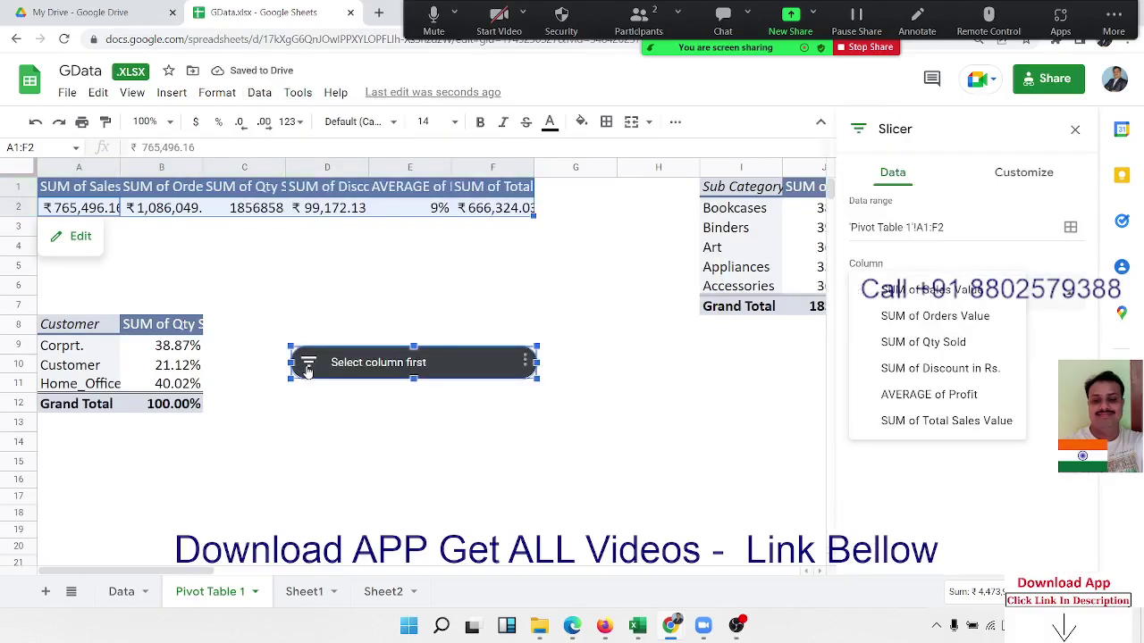
pyautogui.click(469, 368)
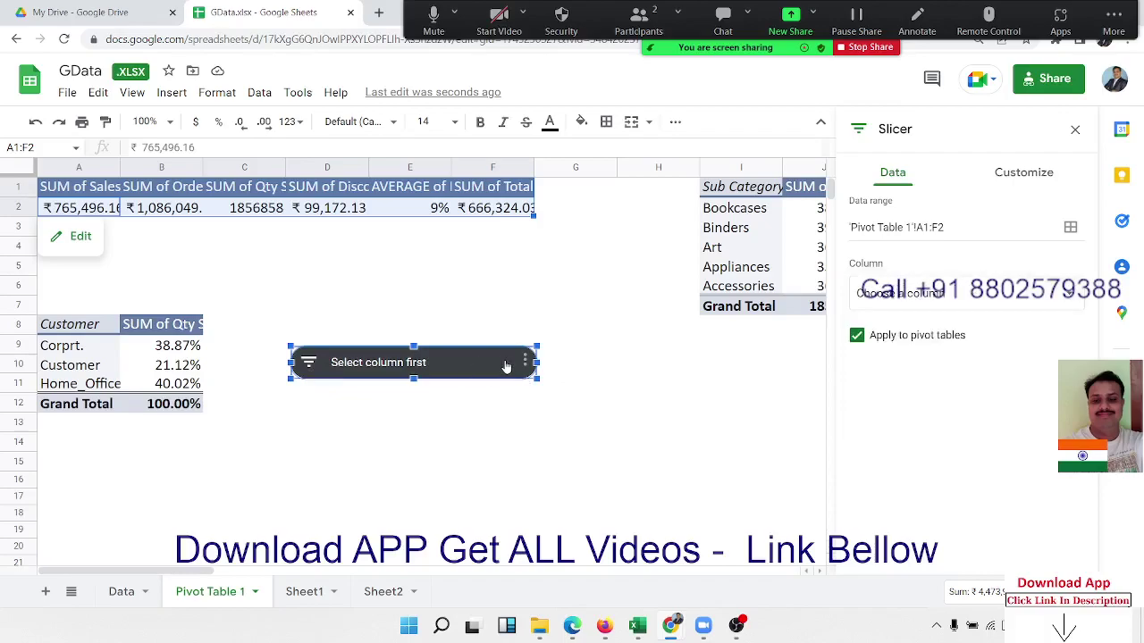
pyautogui.click(912, 295)
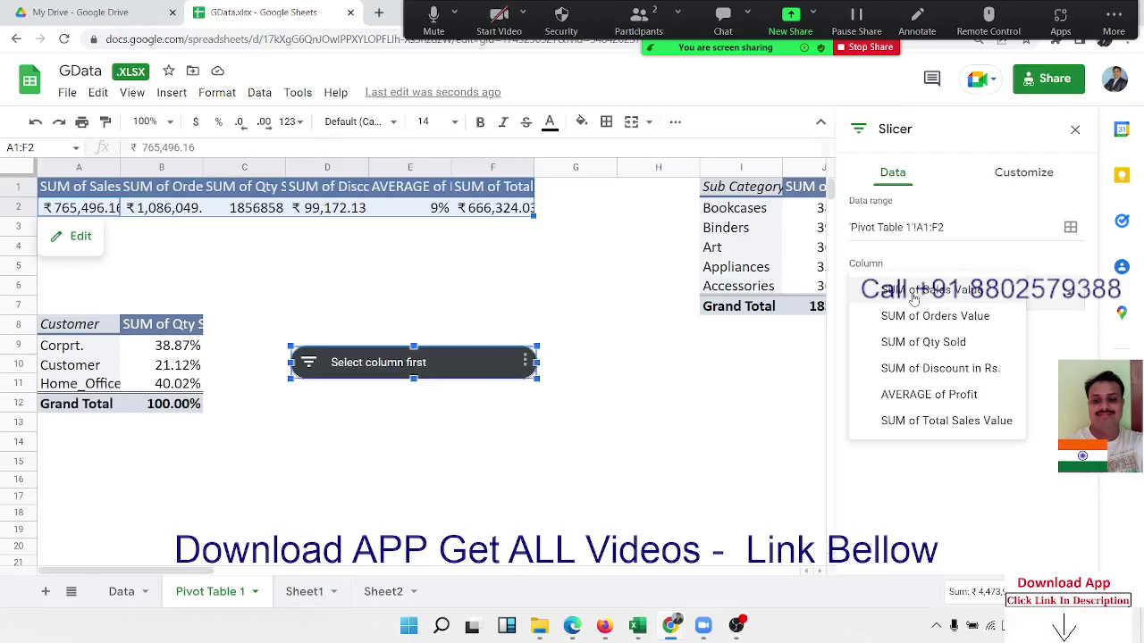
pyautogui.click(511, 346)
pyautogui.click(503, 356)
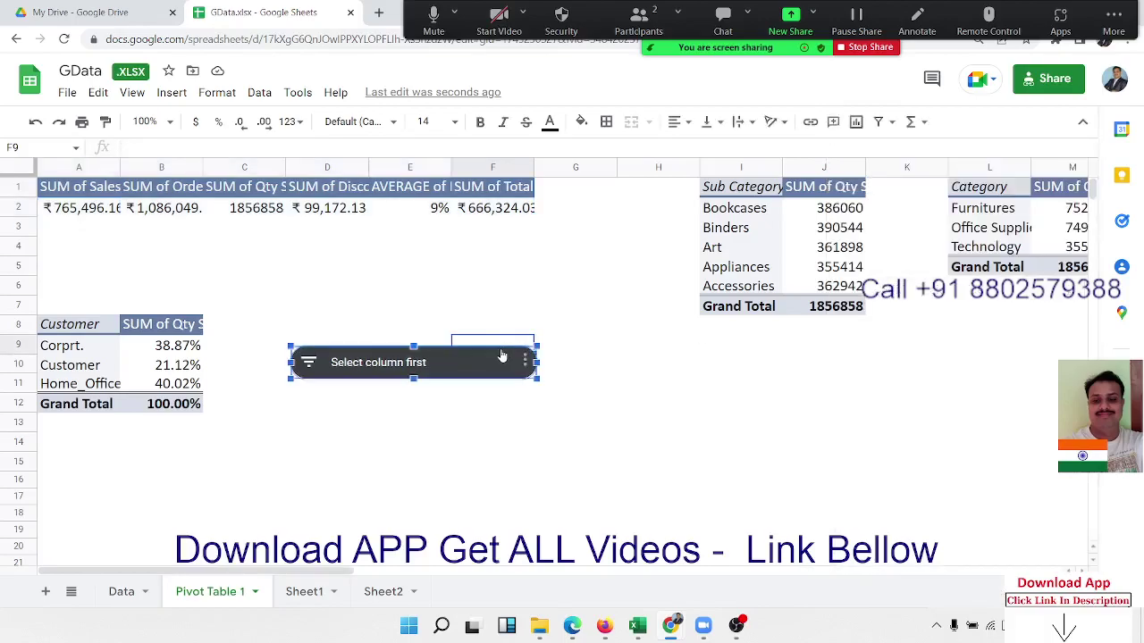
pyautogui.press('Delete')
# Add a Year slicer on Pivot Table 1 drawing from Data!A1:N8039, showing all years.
pyautogui.click(101, 211)
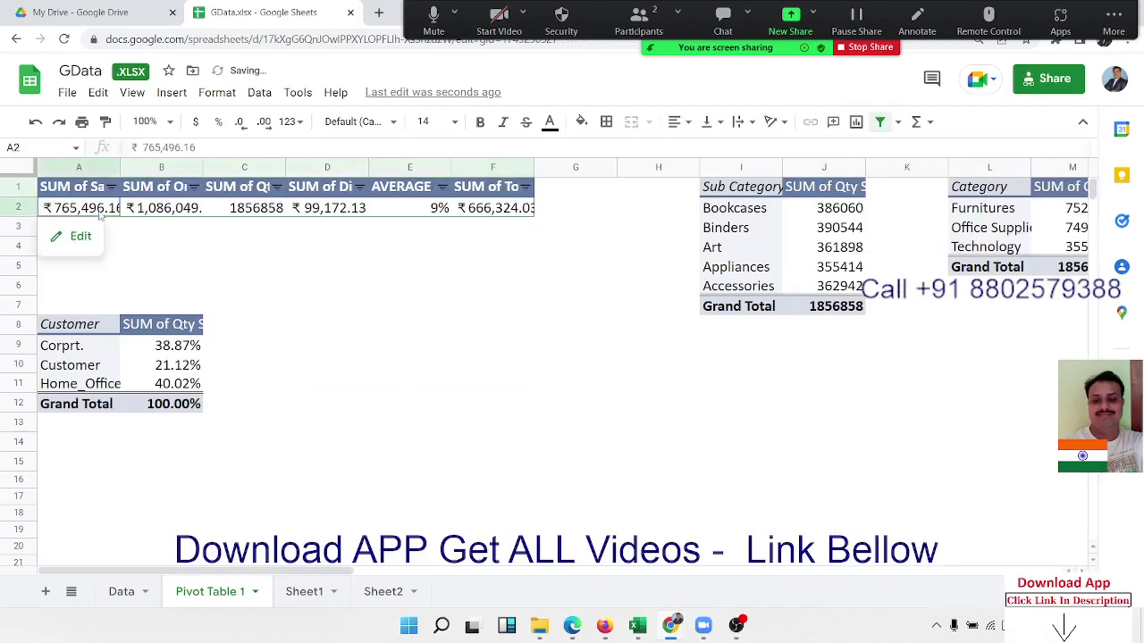
pyautogui.click(259, 92)
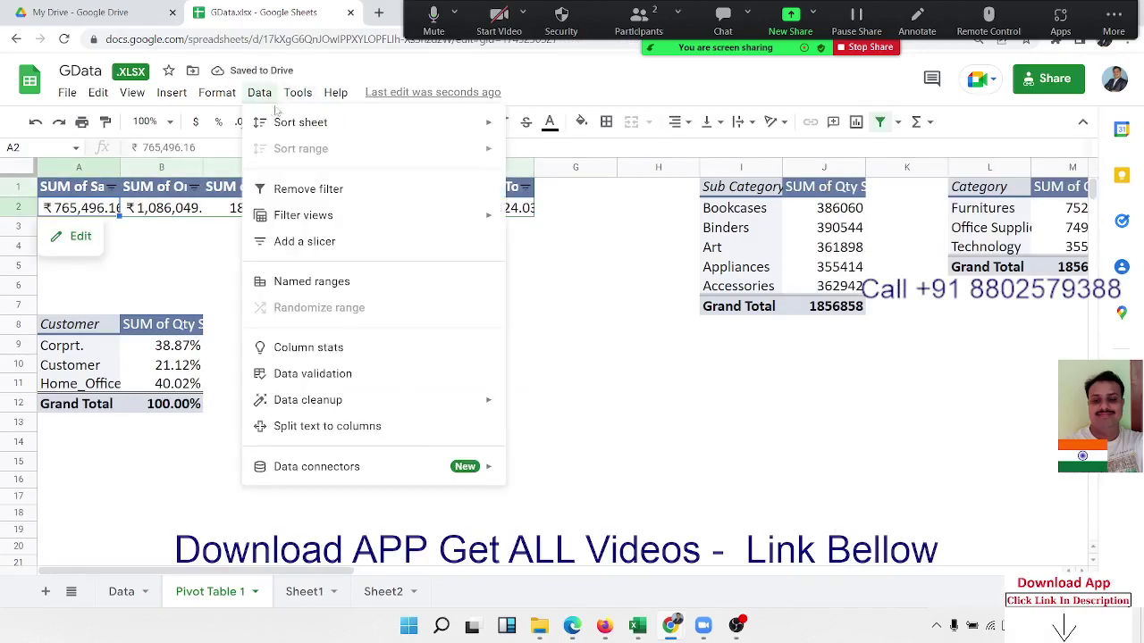
pyautogui.click(297, 242)
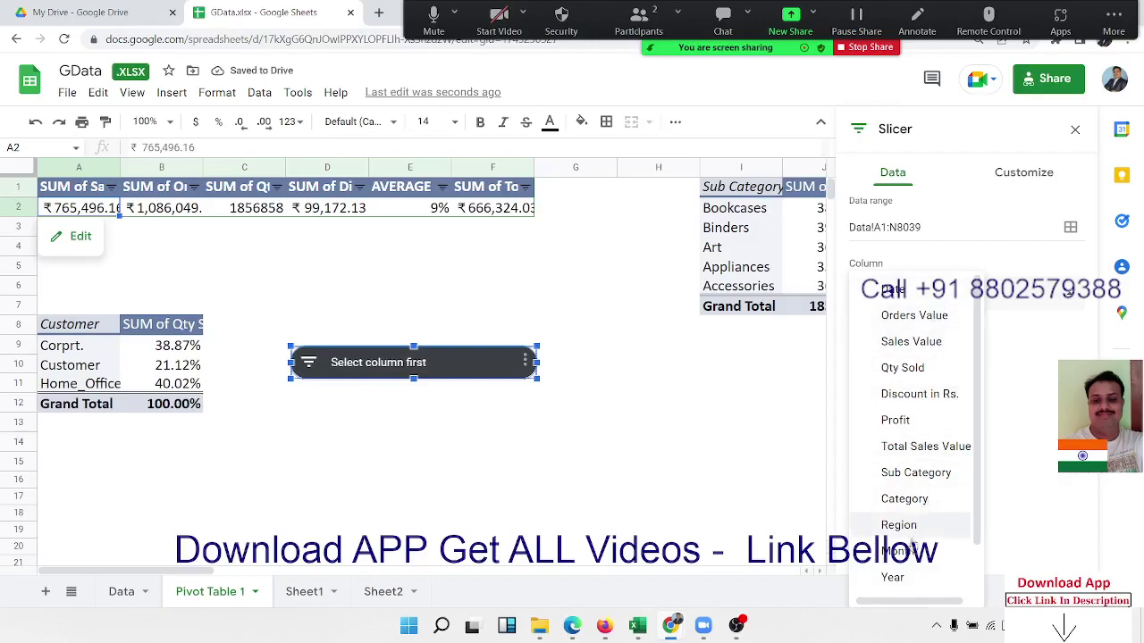
pyautogui.click(893, 576)
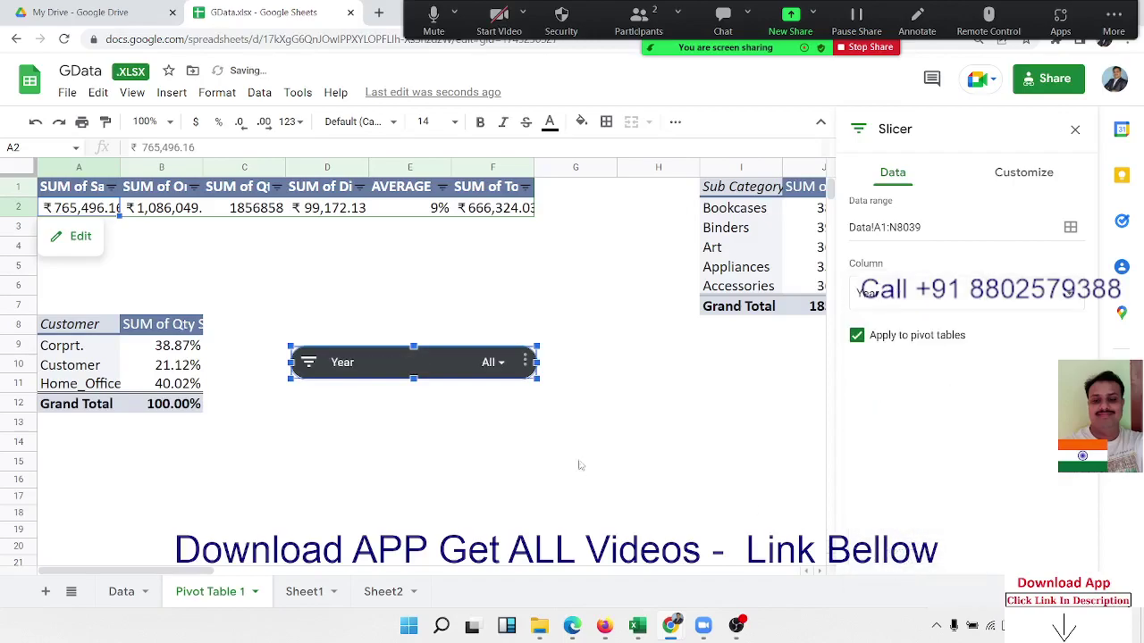
pyautogui.click(523, 436)
pyautogui.click(497, 363)
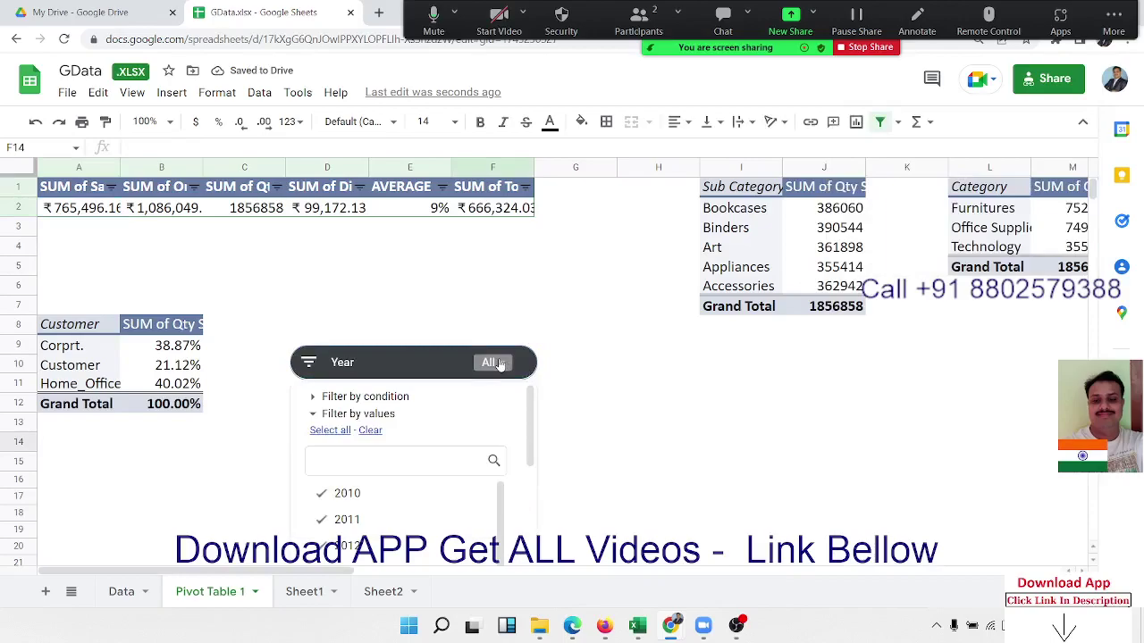
pyautogui.click(497, 363)
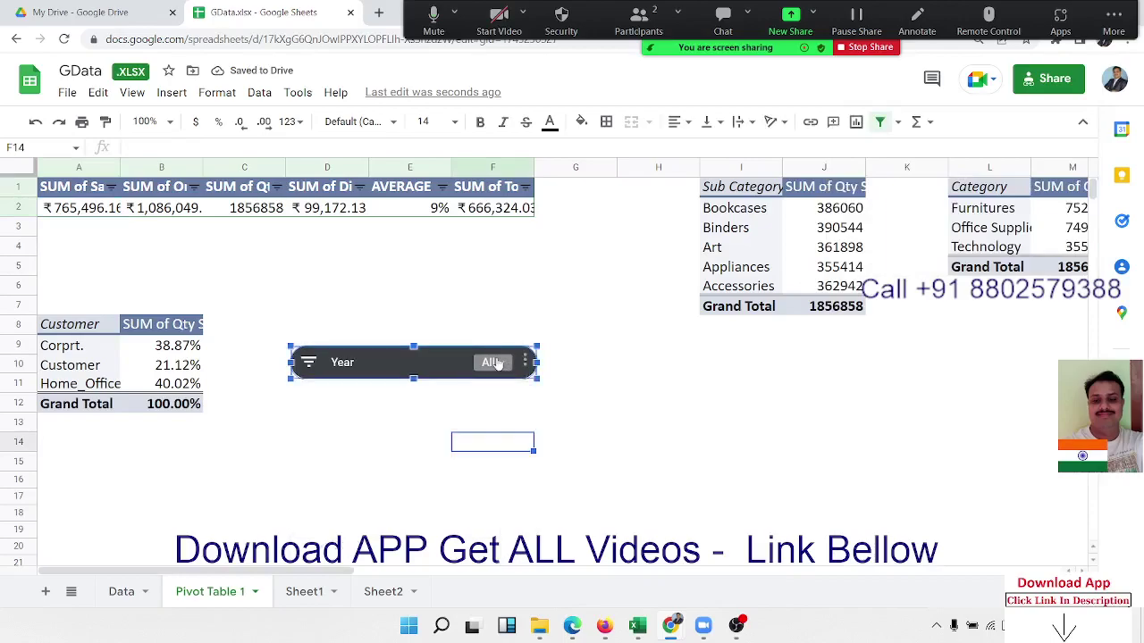
pyautogui.rightClick(381, 379)
pyautogui.click(356, 386)
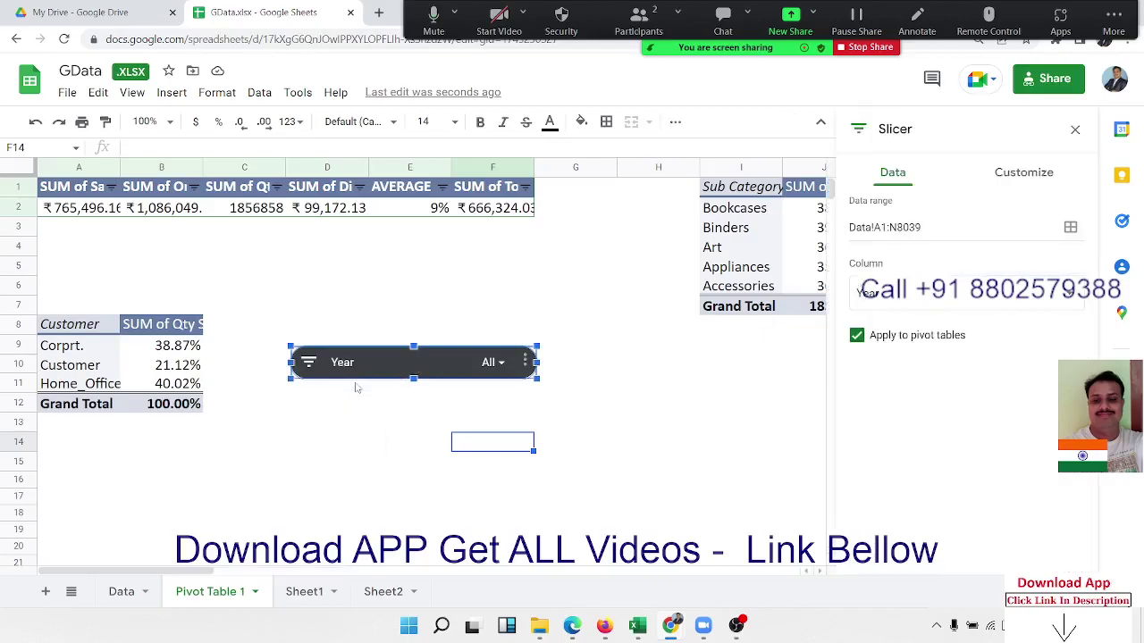
pyautogui.moveTo(764, 256)
pyautogui.click(886, 230)
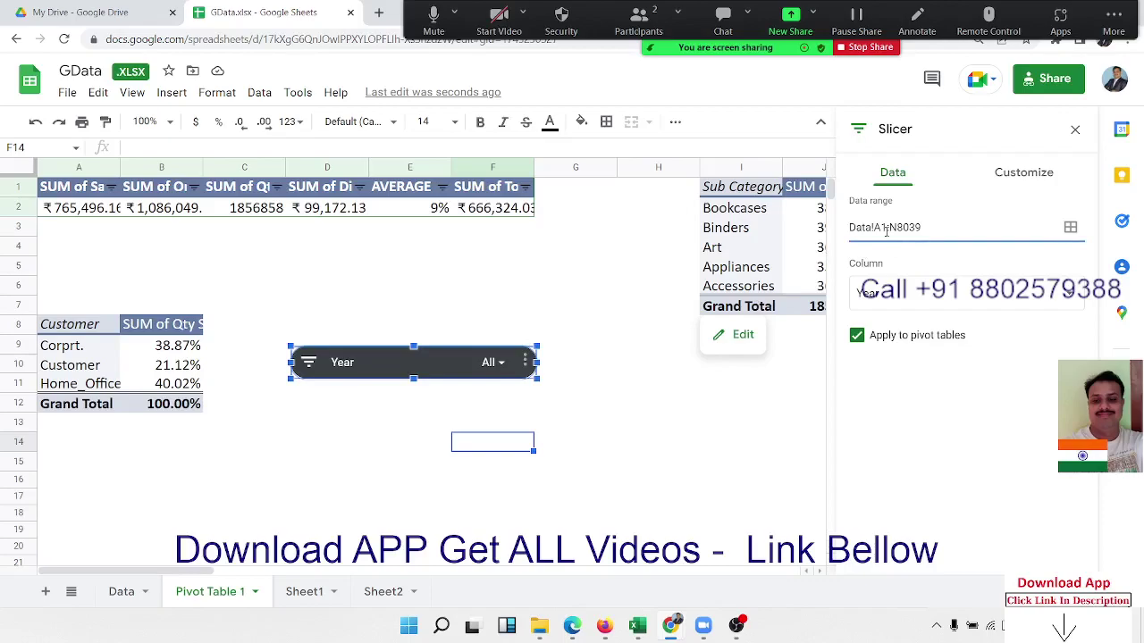
pyautogui.click(886, 231)
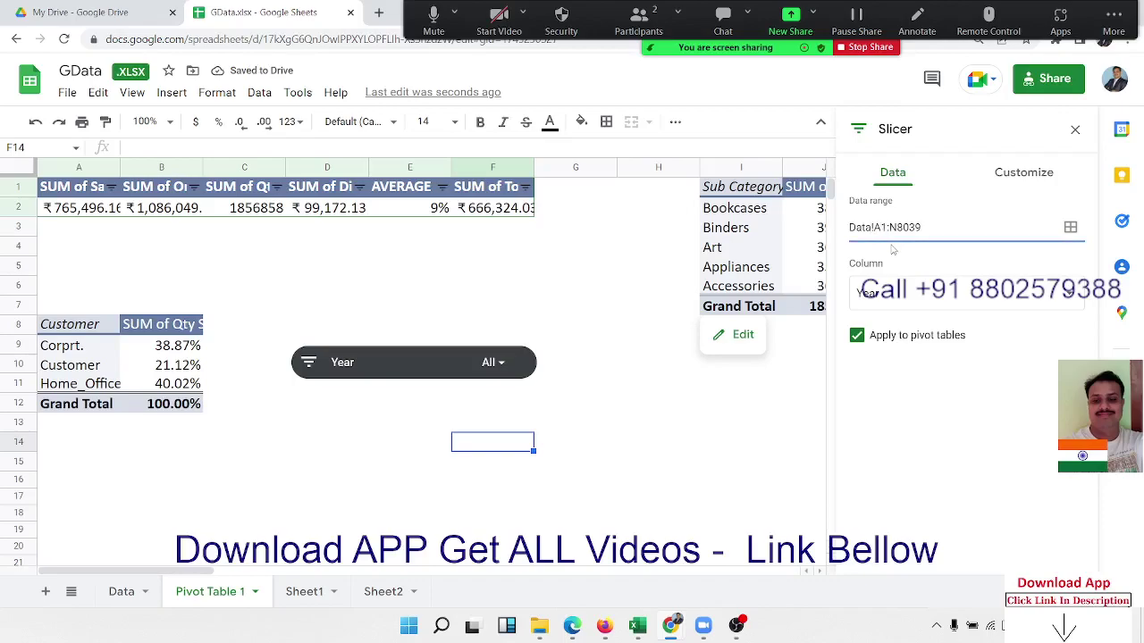
pyautogui.write('$A')
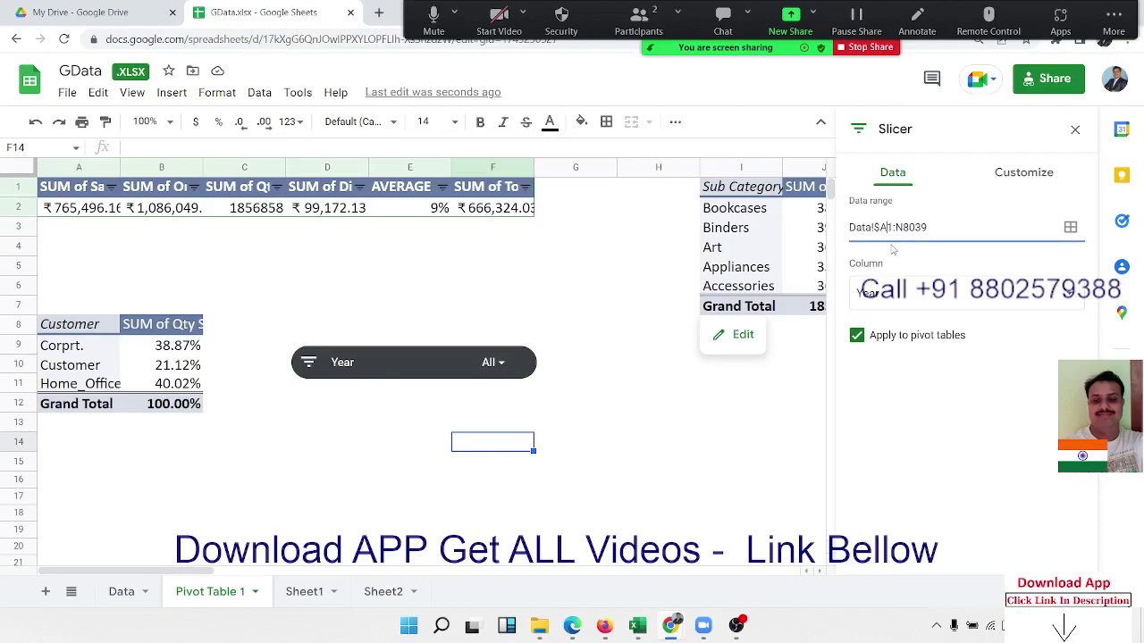
pyautogui.write('$1:')
pyautogui.write('$')
pyautogui.write('$')
pyautogui.press('Return')
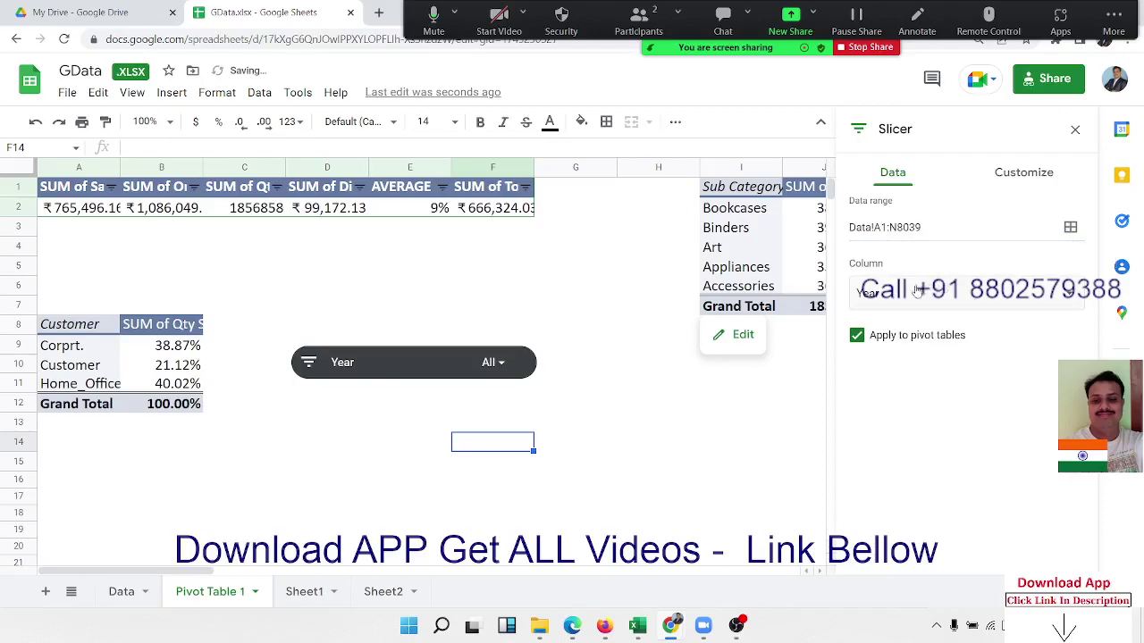
pyautogui.click(443, 365)
pyautogui.click(883, 230)
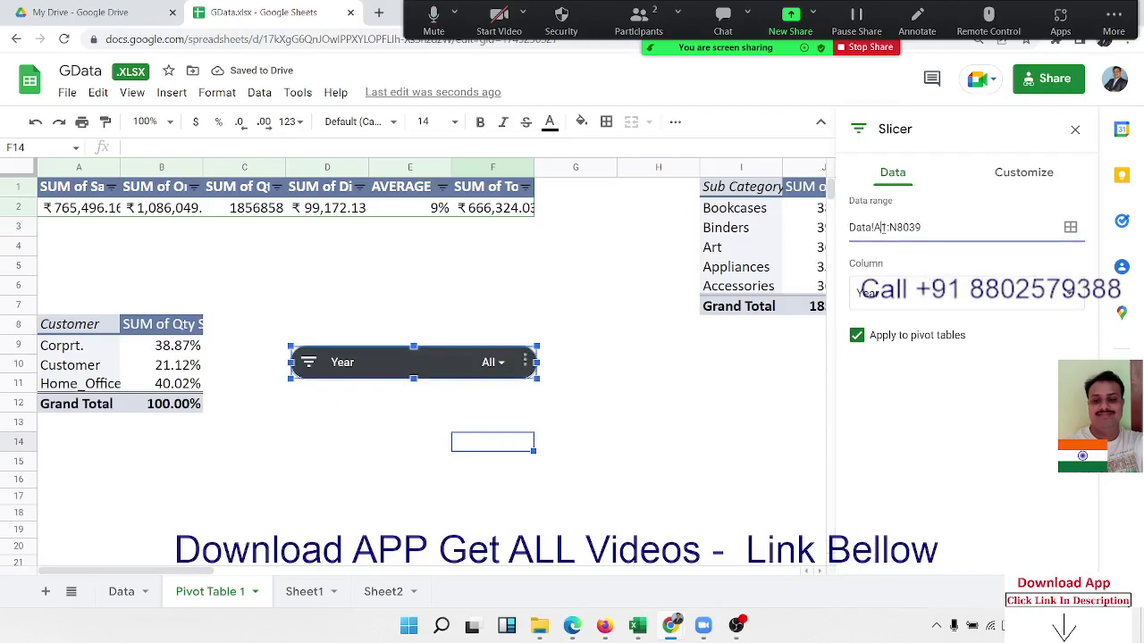
pyautogui.write('$')
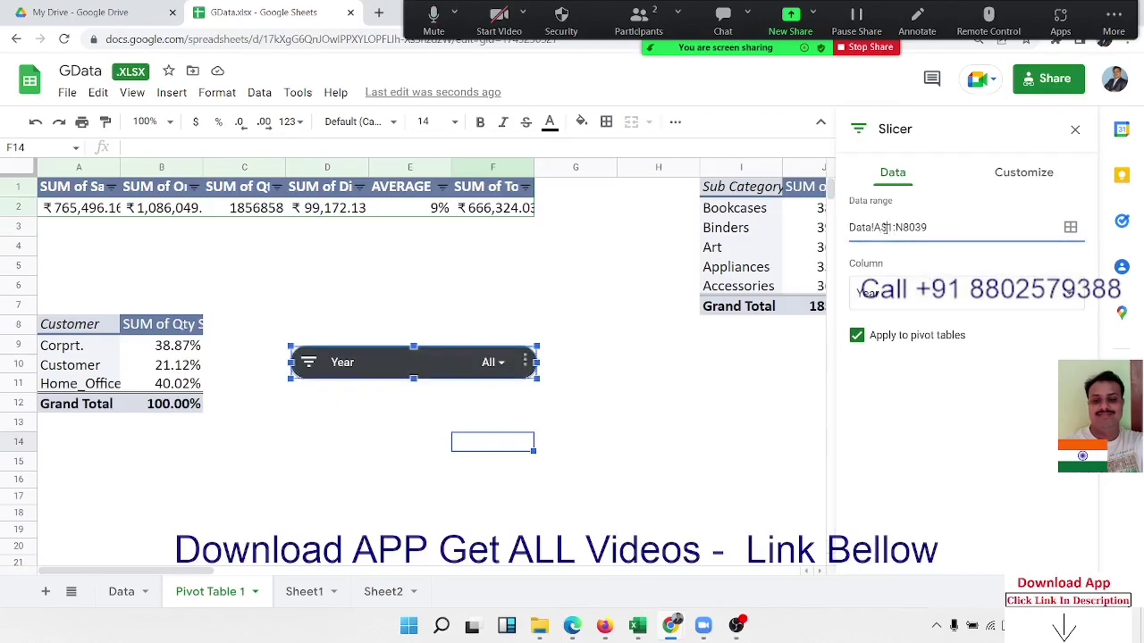
pyautogui.press('Left')
pyautogui.press('Left')
pyautogui.write('$')
pyautogui.press('Right')
pyautogui.press('Right')
pyautogui.press('Right')
pyautogui.write('$')
pyautogui.press('Right')
pyautogui.write('$')
pyautogui.click(899, 262)
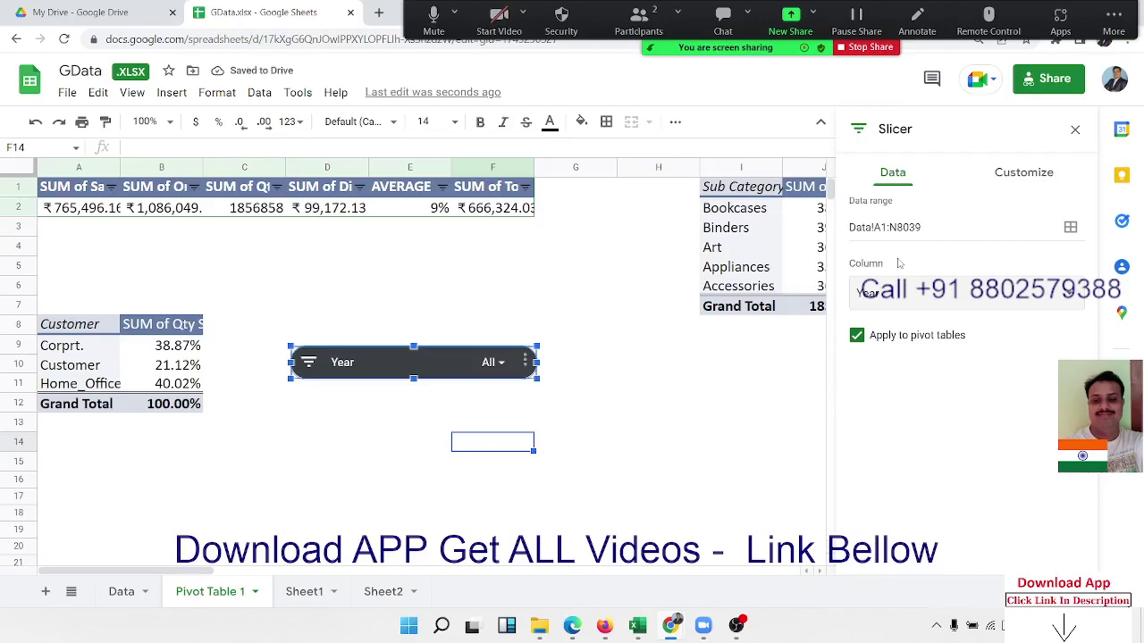
pyautogui.rightClick(445, 354)
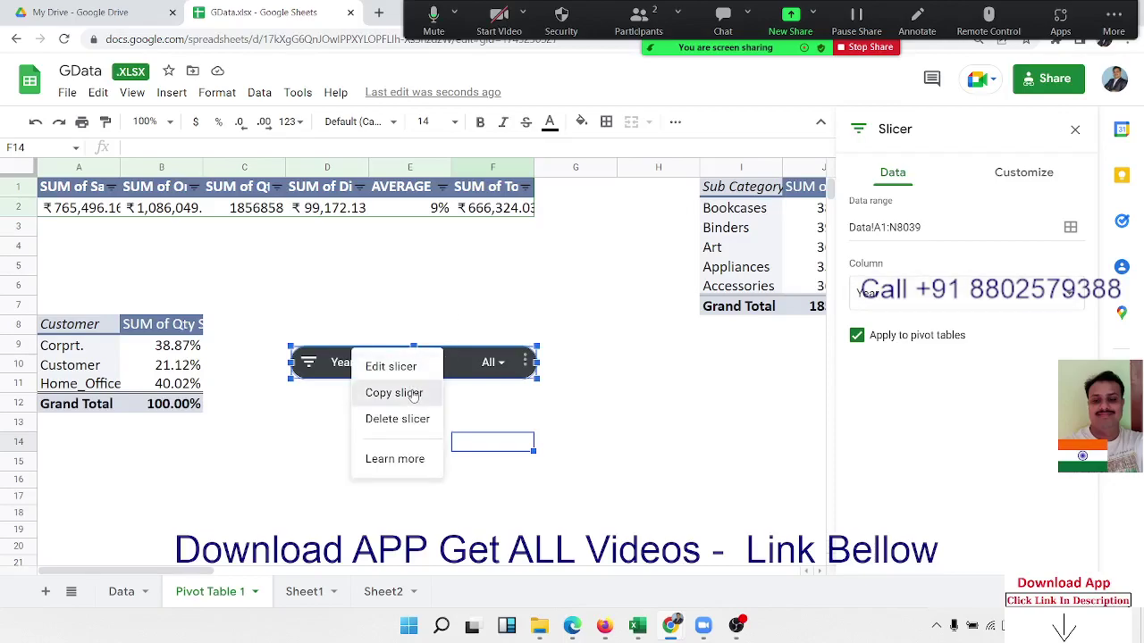
# Copy the Year slicer and paste it at cell R2 of the Sheet1 dashboard.
pyautogui.click(415, 394)
pyautogui.click(284, 597)
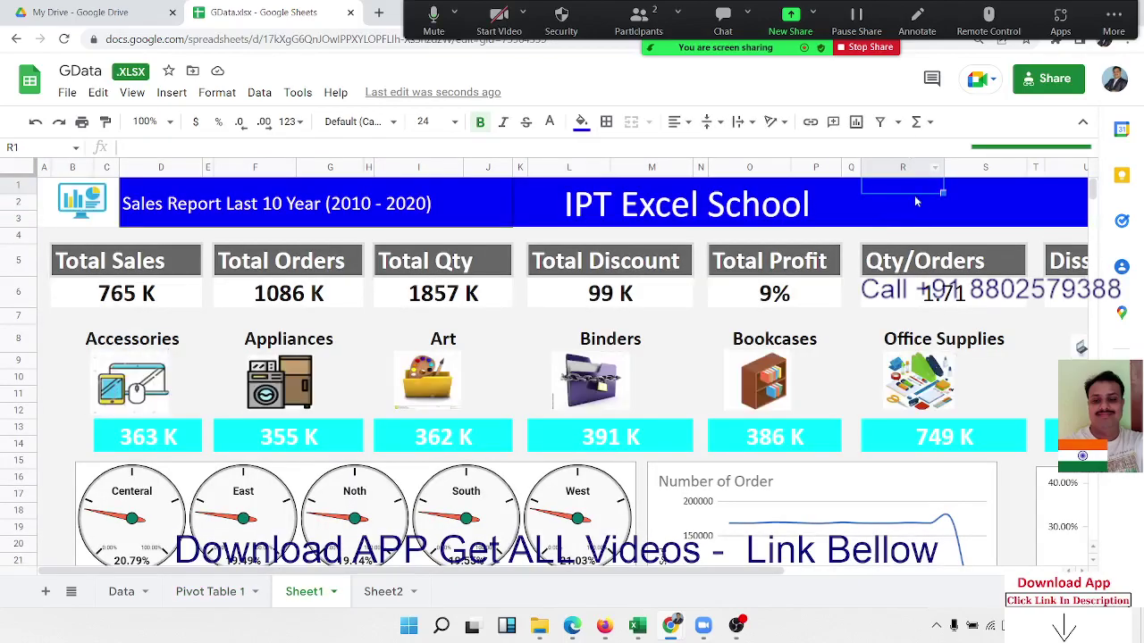
pyautogui.click(904, 206)
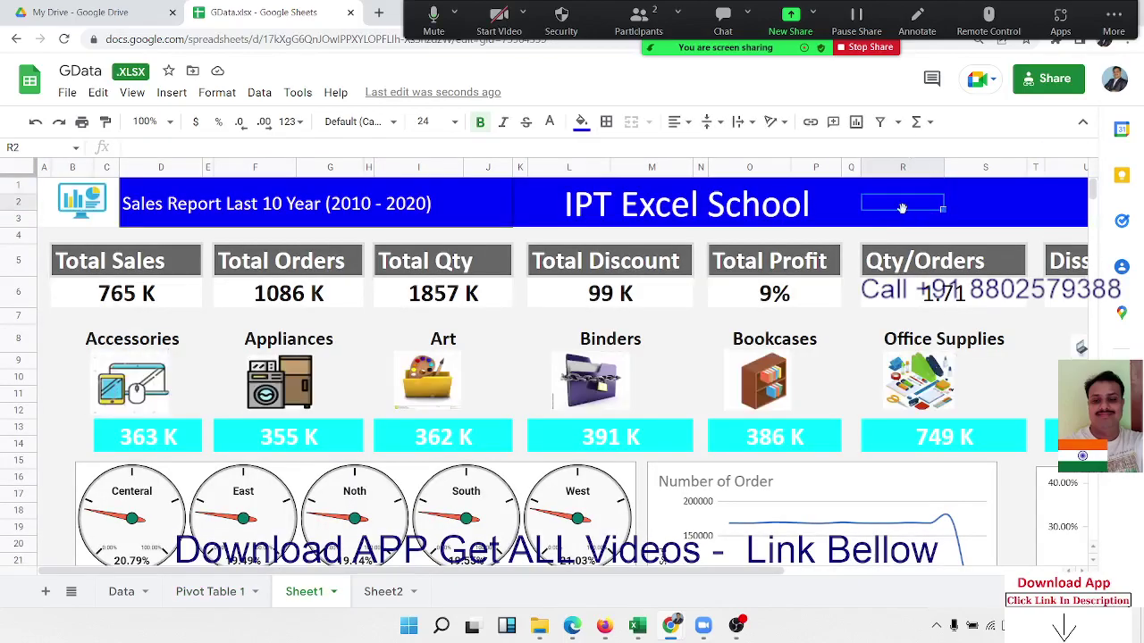
pyautogui.hotkey('ctrl', 'v')
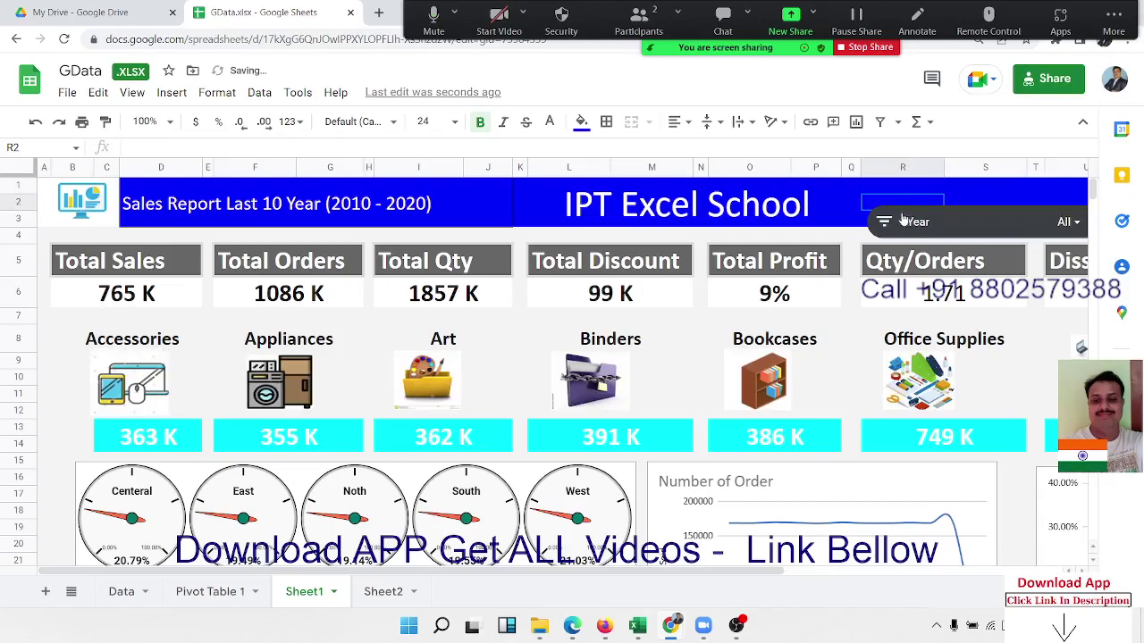
# Turn off Apply to pivot tables in the pasted Year slicer's settings.
pyautogui.click(885, 221)
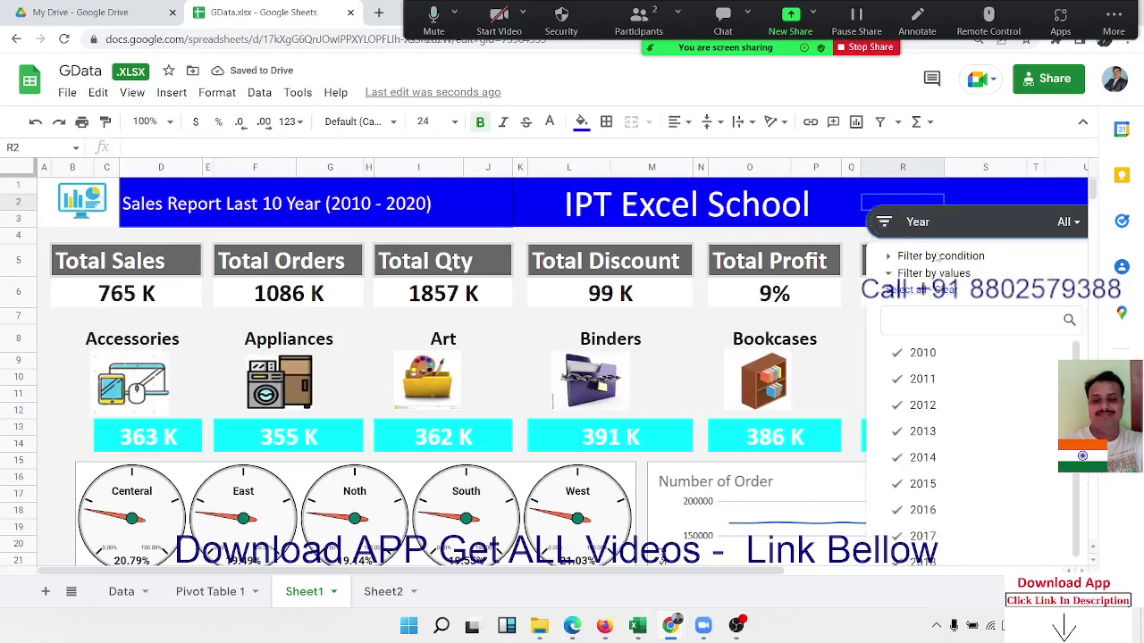
pyautogui.click(1069, 228)
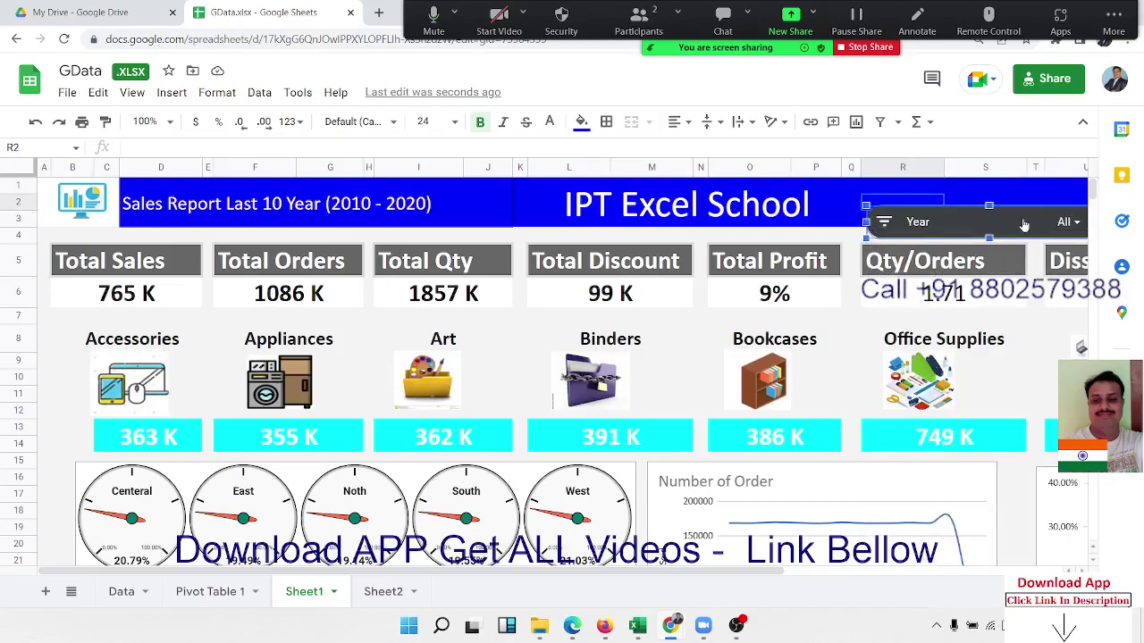
pyautogui.click(1024, 225)
pyautogui.click(974, 239)
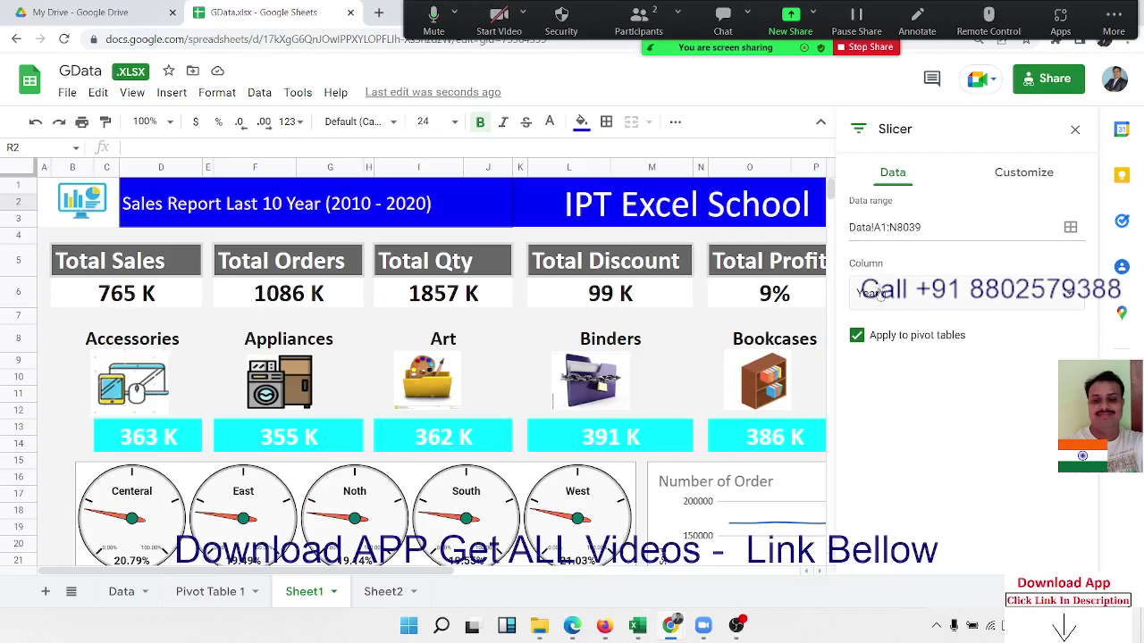
pyautogui.click(857, 335)
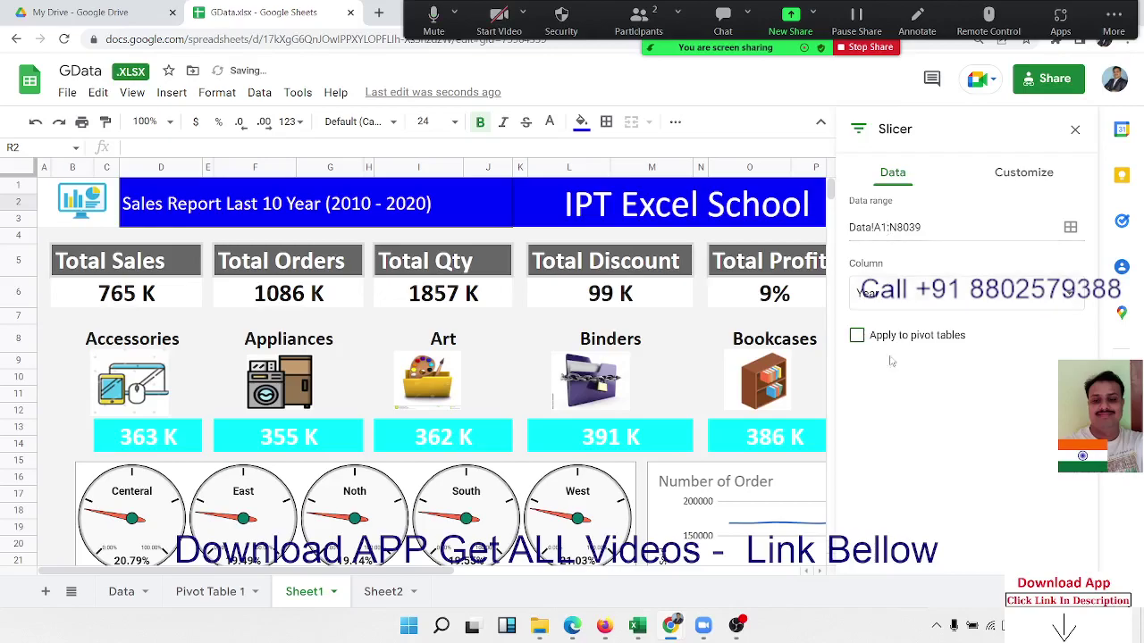
pyautogui.click(775, 238)
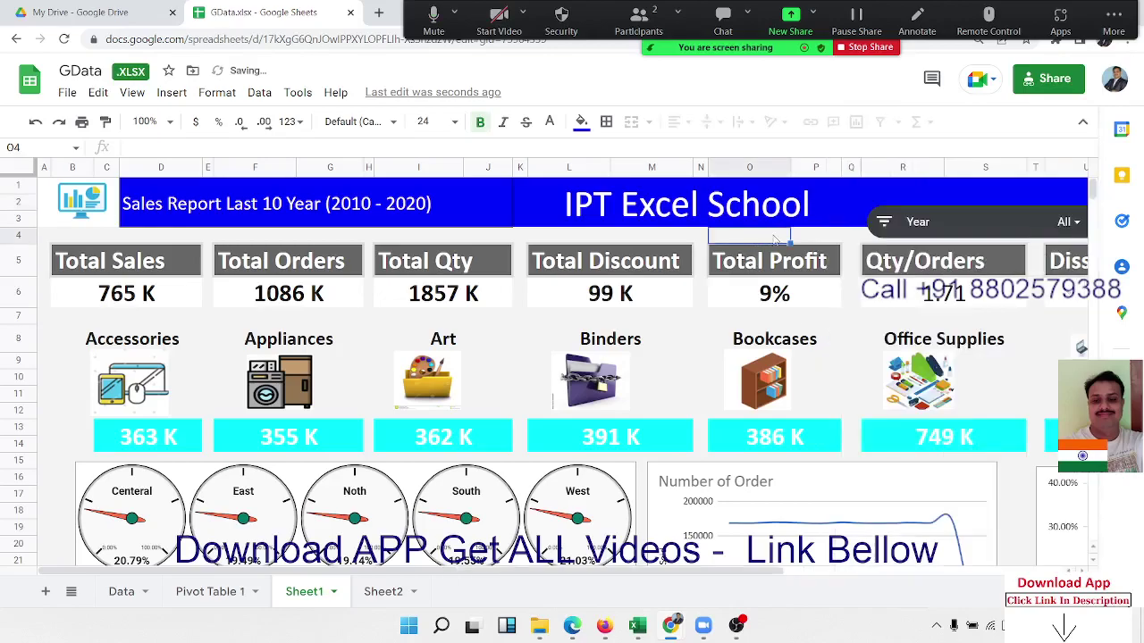
# Turn Apply to pivot tables back on for the dashboard's Year slicer.
pyautogui.click(913, 228)
pyautogui.rightClick(914, 229)
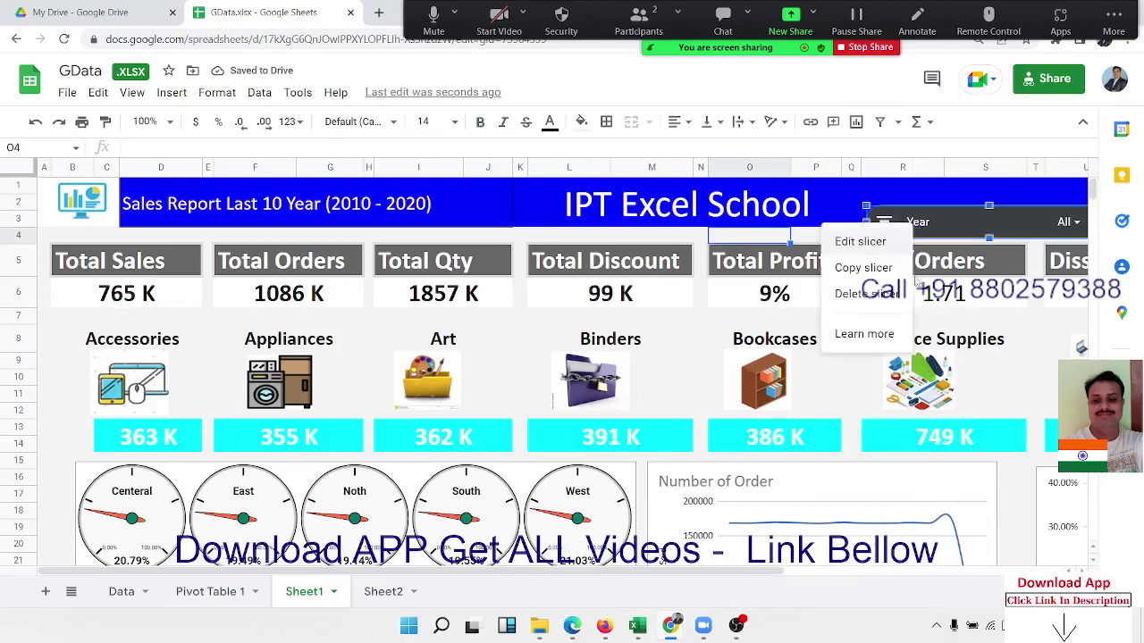
pyautogui.click(862, 238)
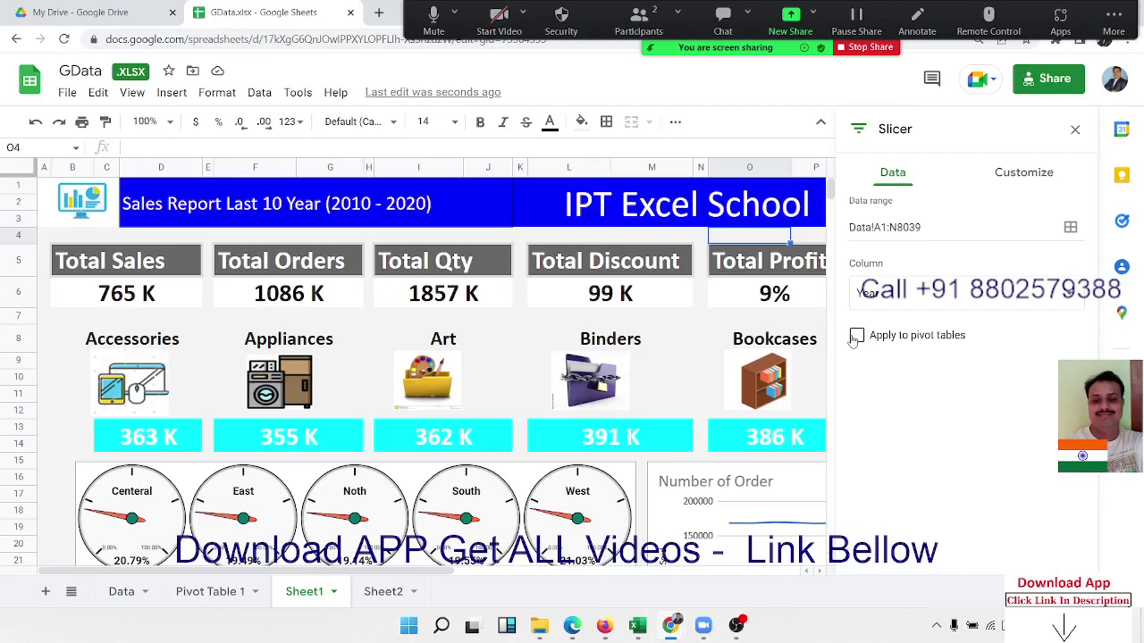
pyautogui.click(855, 337)
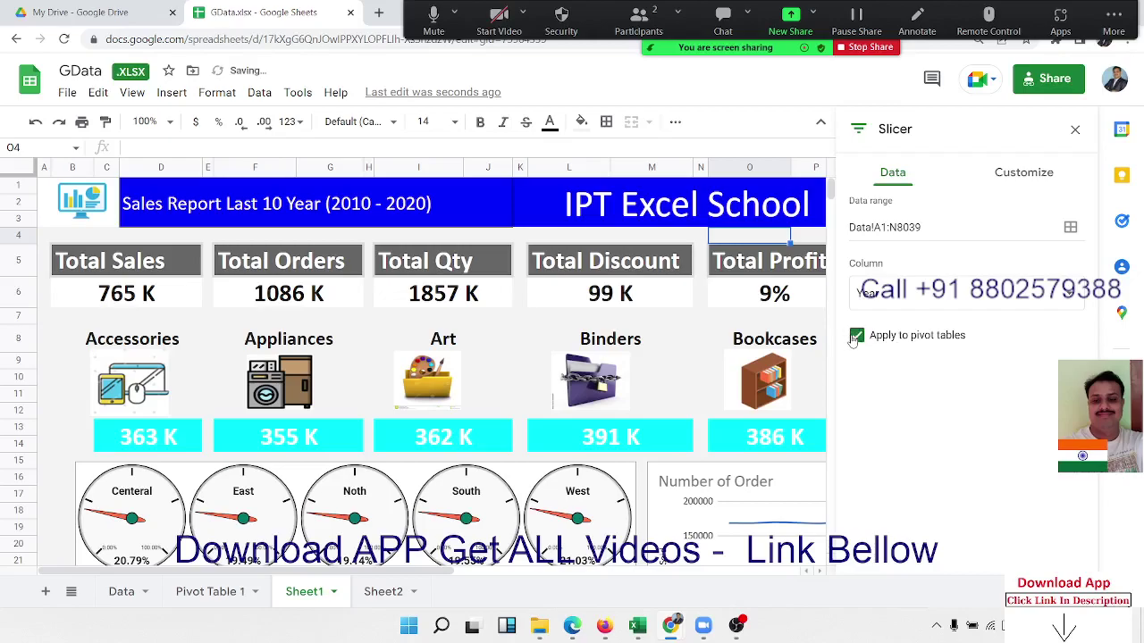
pyautogui.click(818, 236)
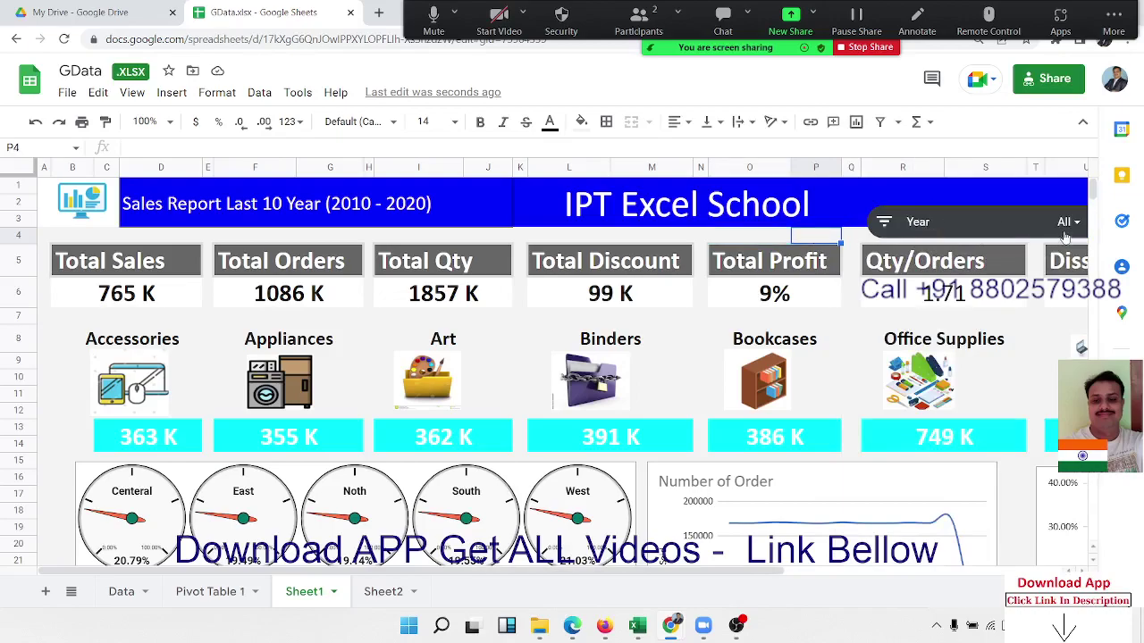
# Filter the Year slicer to 2010 only, then show the Pivot Table 1 sheet.
pyautogui.click(1067, 222)
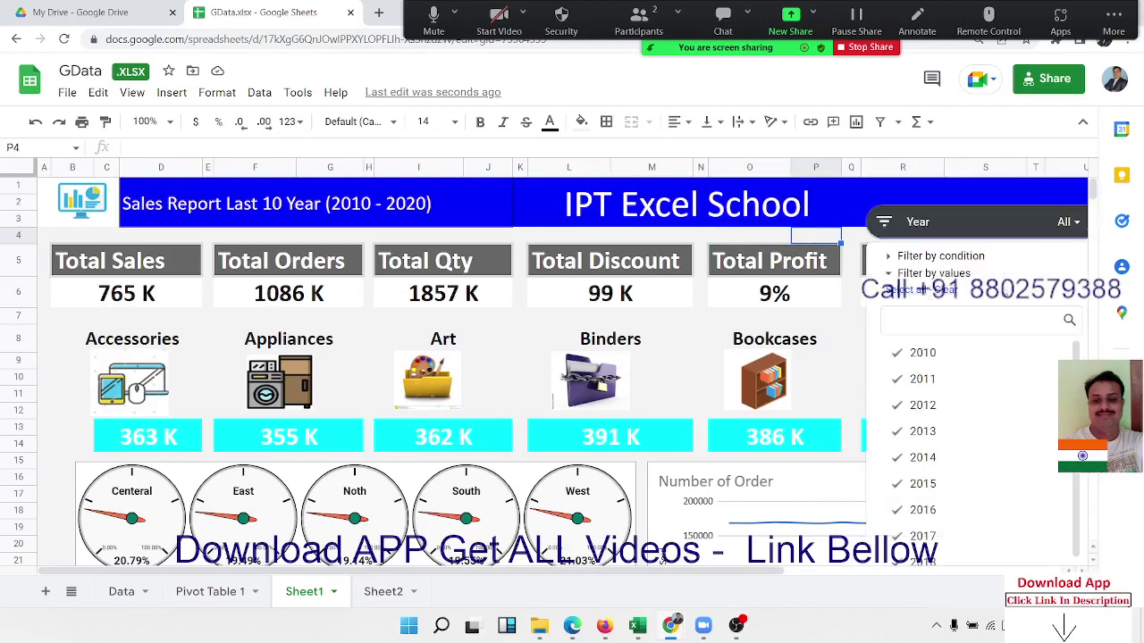
pyautogui.click(941, 293)
pyautogui.click(914, 356)
pyautogui.scroll(-3, 983, 429)
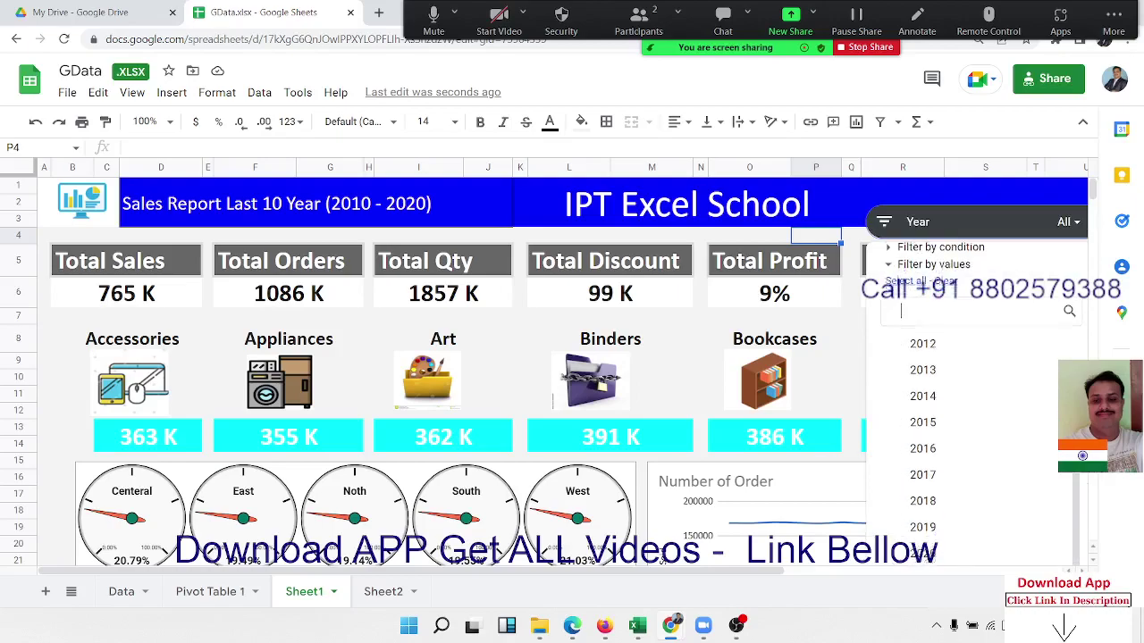
pyautogui.click(1056, 549)
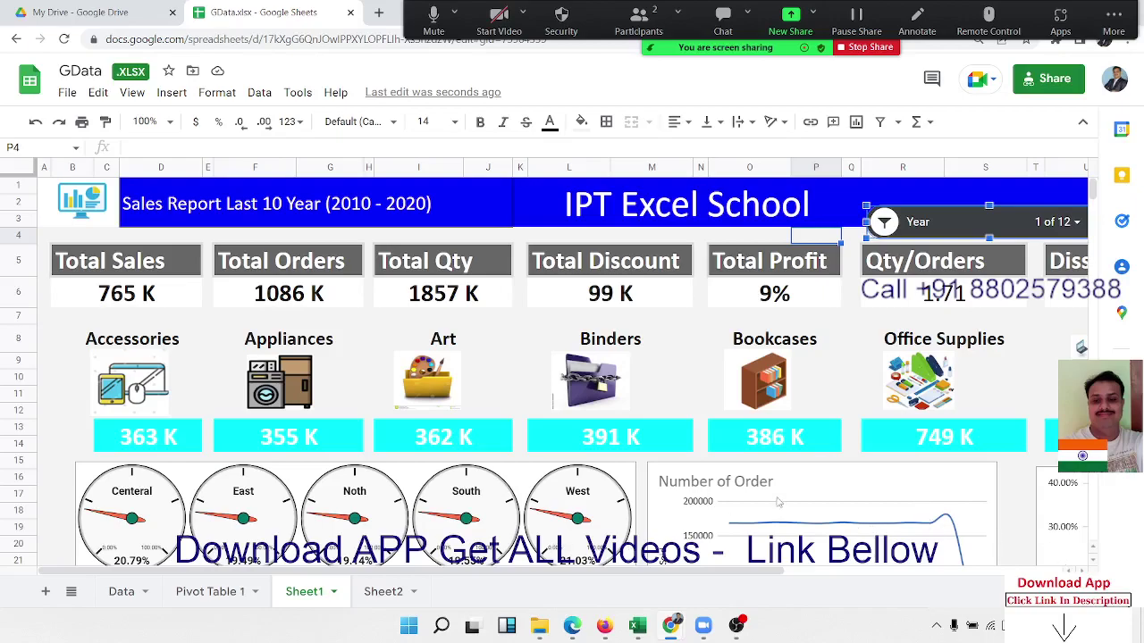
pyautogui.click(231, 592)
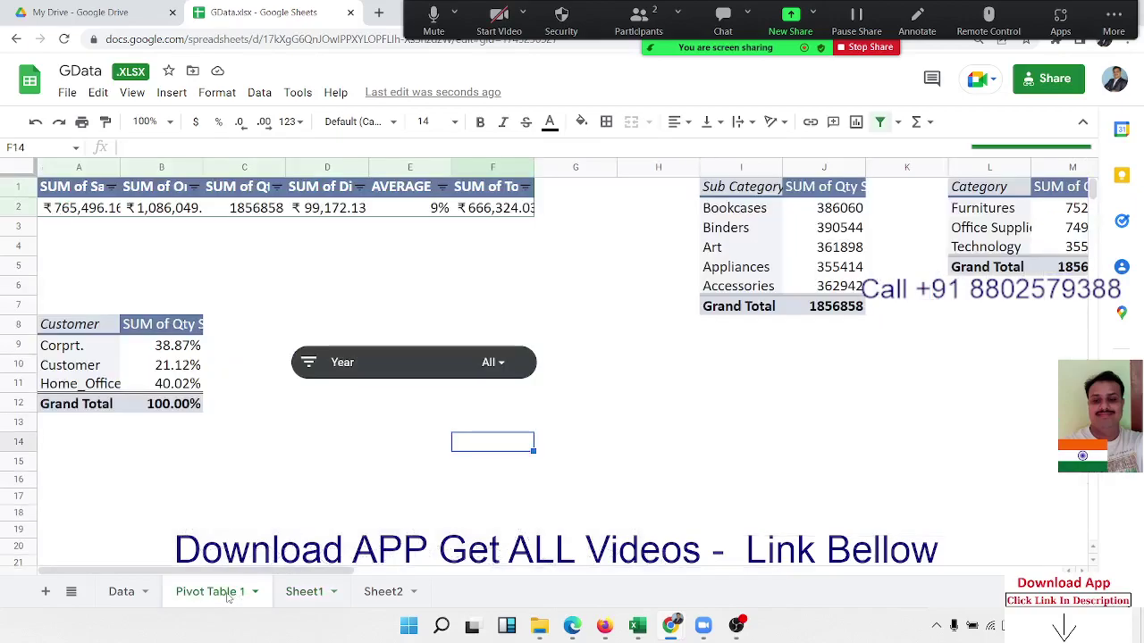
# Delete the Year slicer on Pivot Table 1 and return to the Sheet1 dashboard.
pyautogui.rightClick(355, 375)
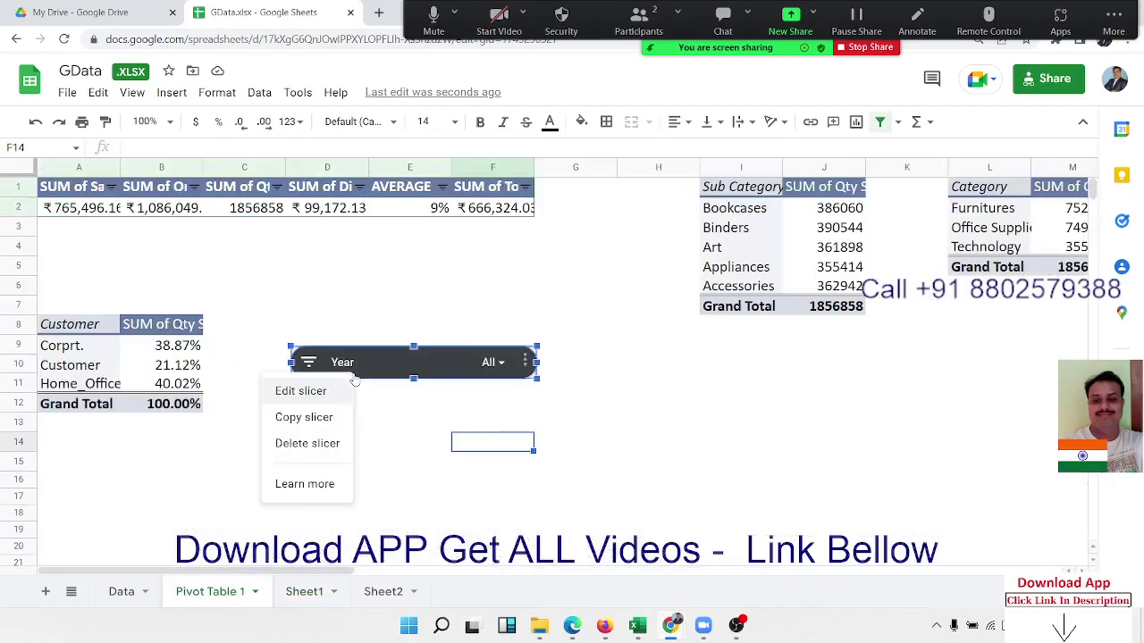
pyautogui.click(309, 444)
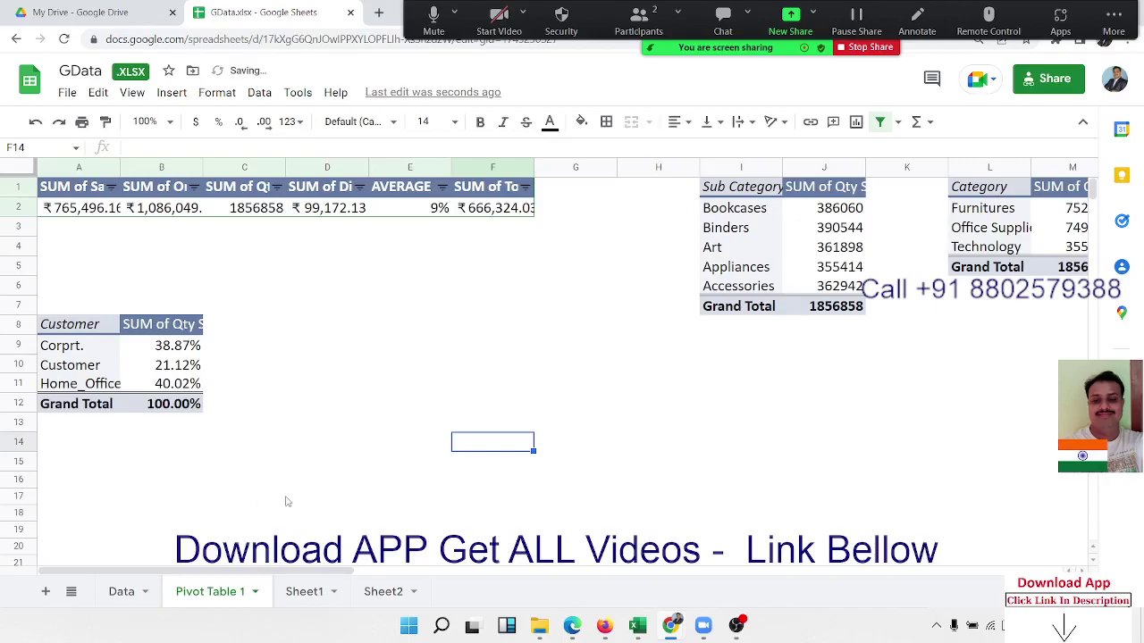
pyautogui.click(300, 594)
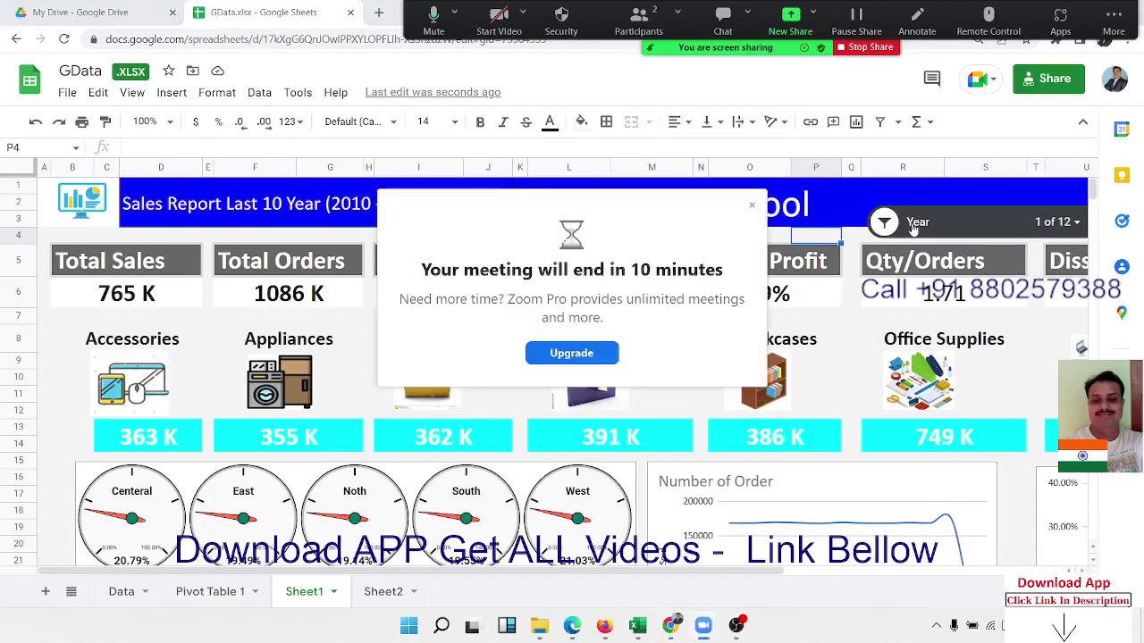
# Add 2011 to the dashboard Year slicer's filter.
pyautogui.click(751, 206)
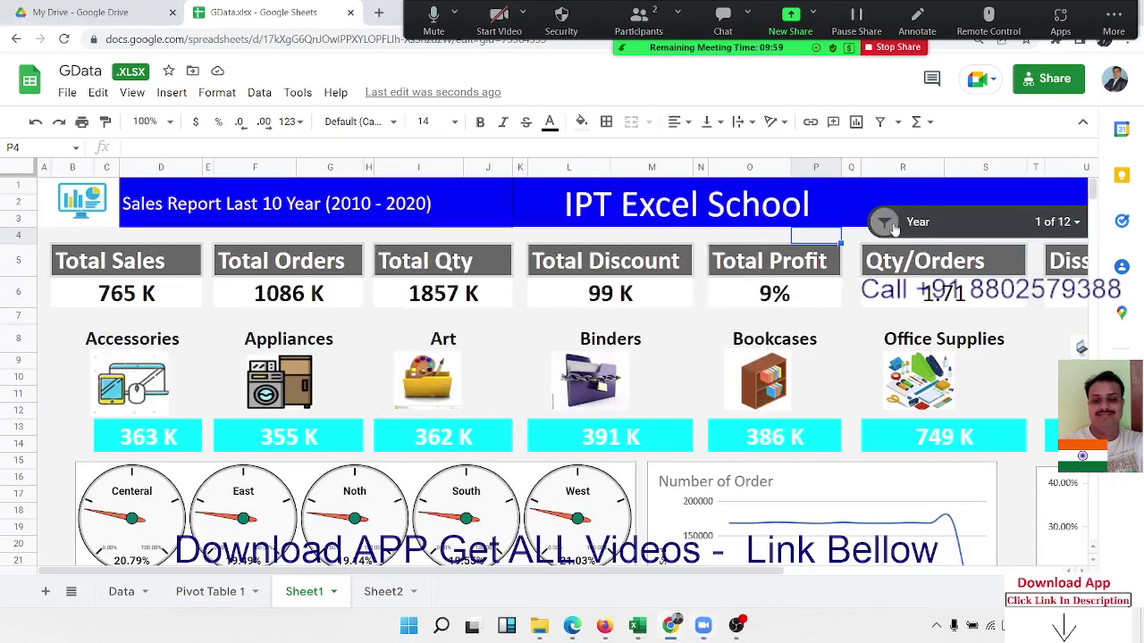
pyautogui.click(892, 228)
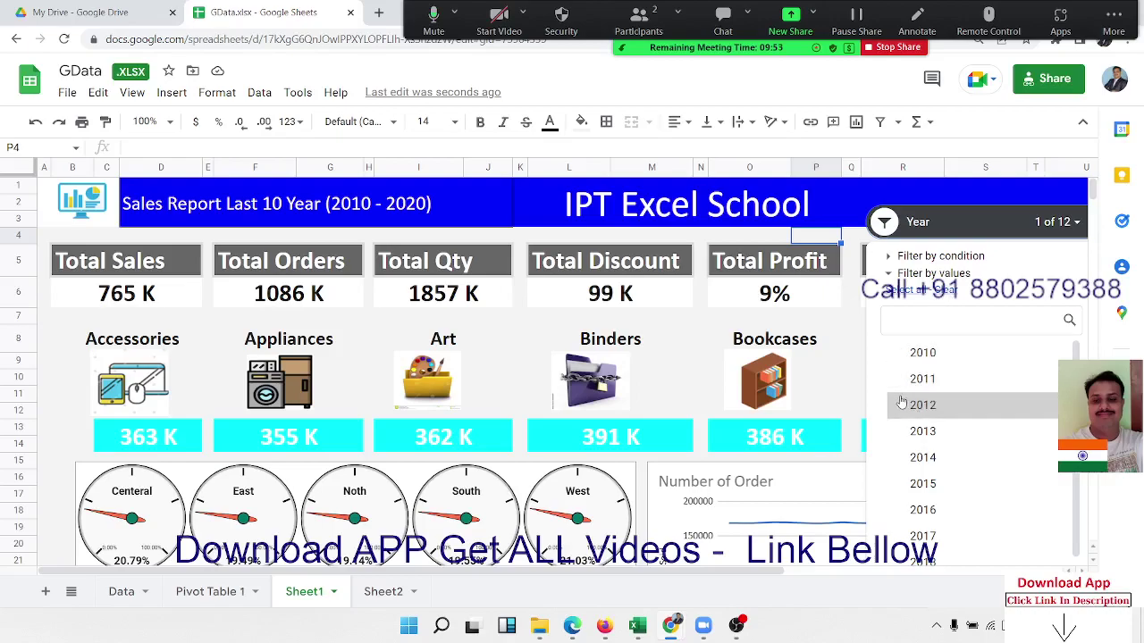
pyautogui.click(916, 381)
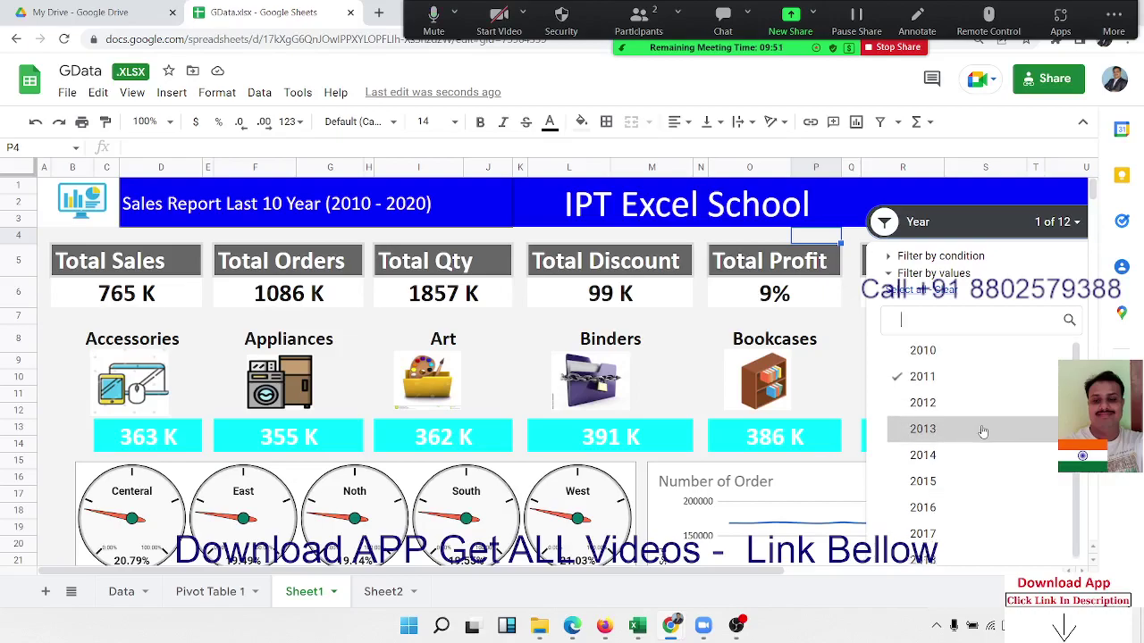
pyautogui.scroll(-1, 978, 426)
pyautogui.scroll(1, 1037, 458)
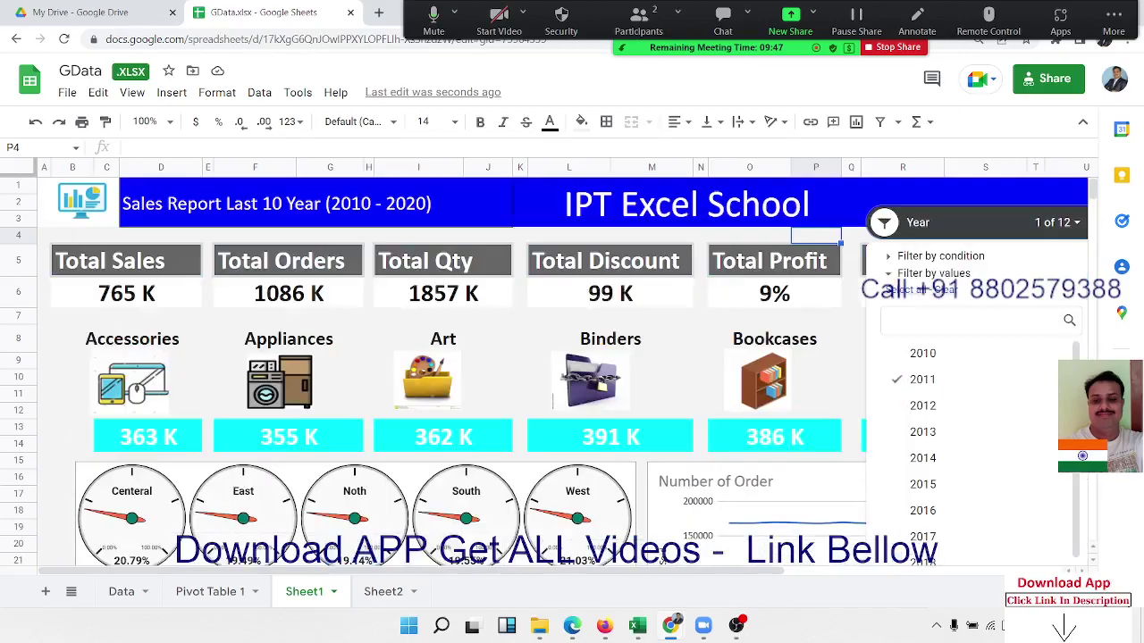
pyautogui.scroll(-4, 569, 370)
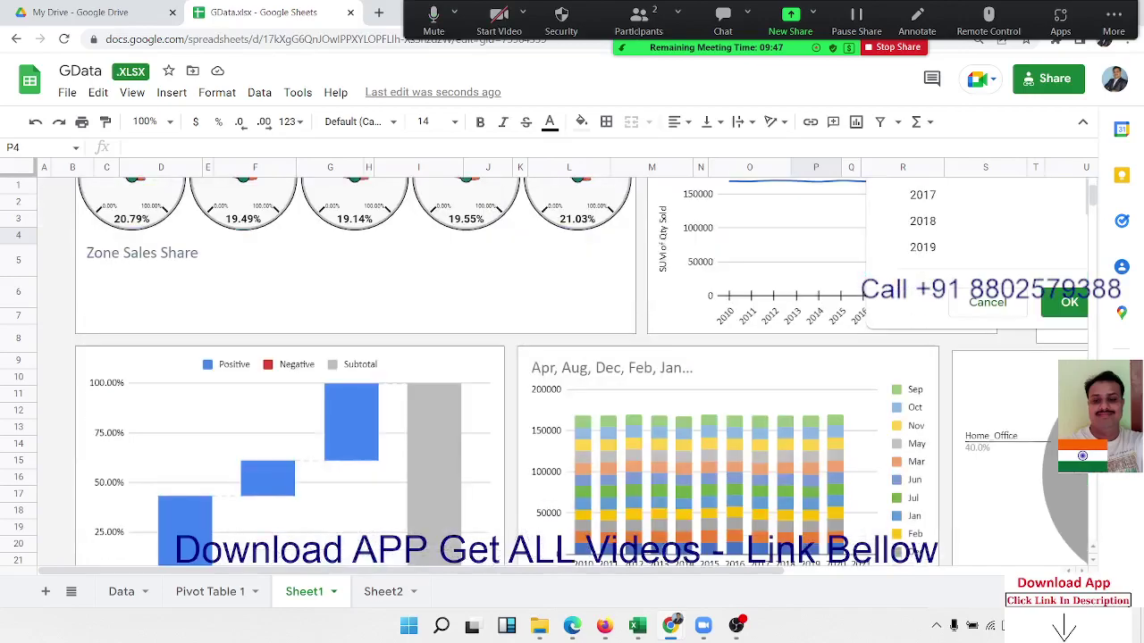
pyautogui.click(1068, 307)
pyautogui.scroll(4, 988, 344)
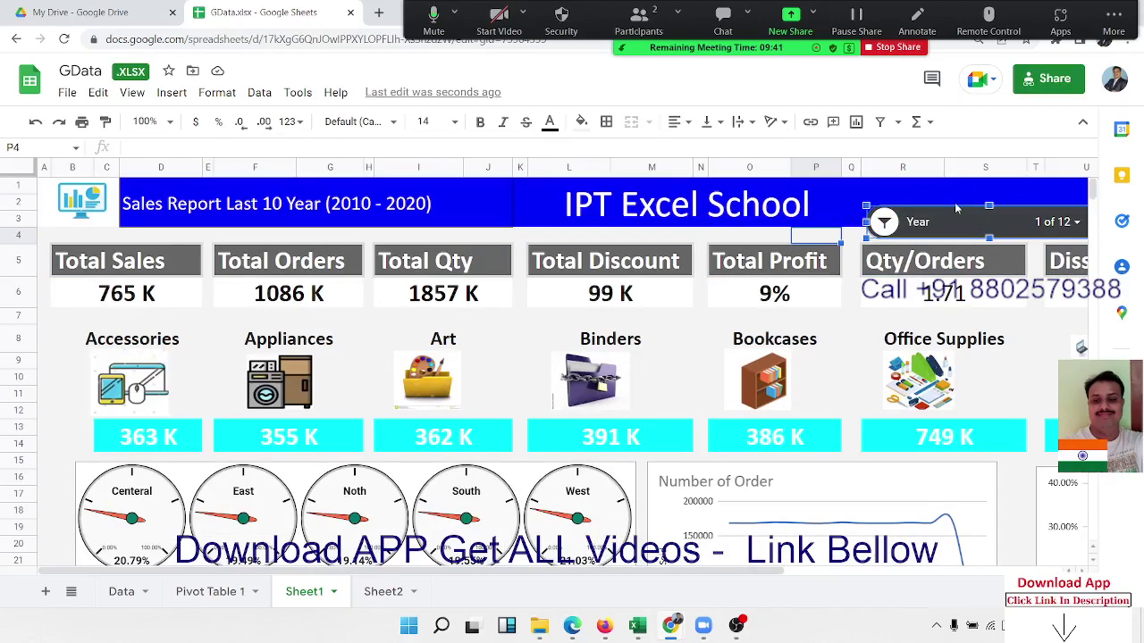
# Delete the Year slicer from the dashboard and go to the Pivot Table 1 sheet.
pyautogui.rightClick(954, 216)
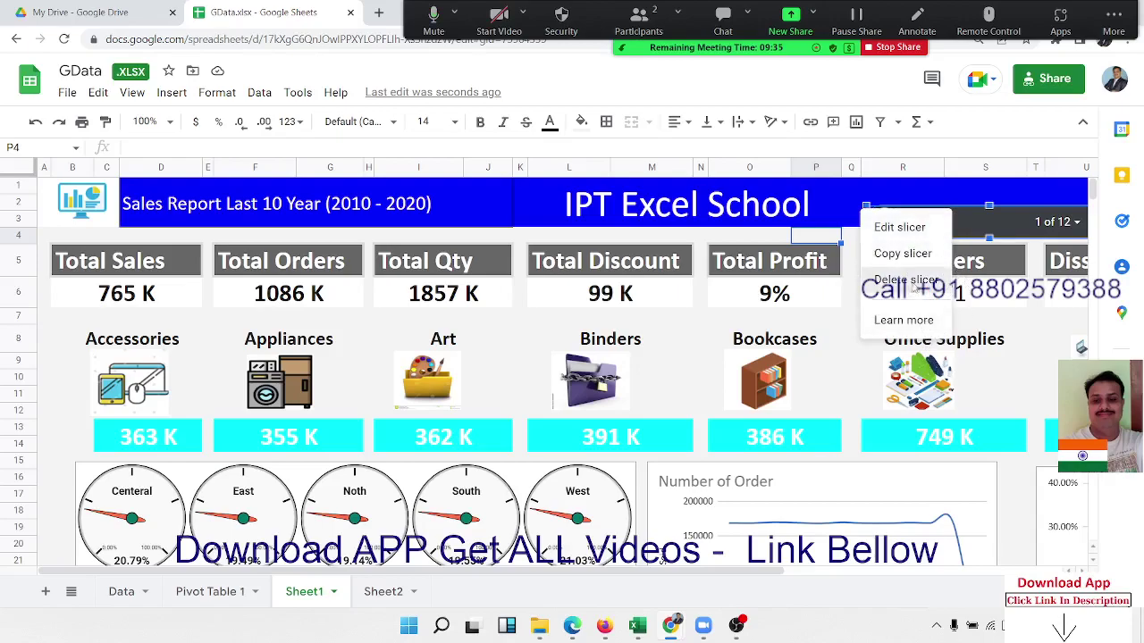
pyautogui.click(912, 282)
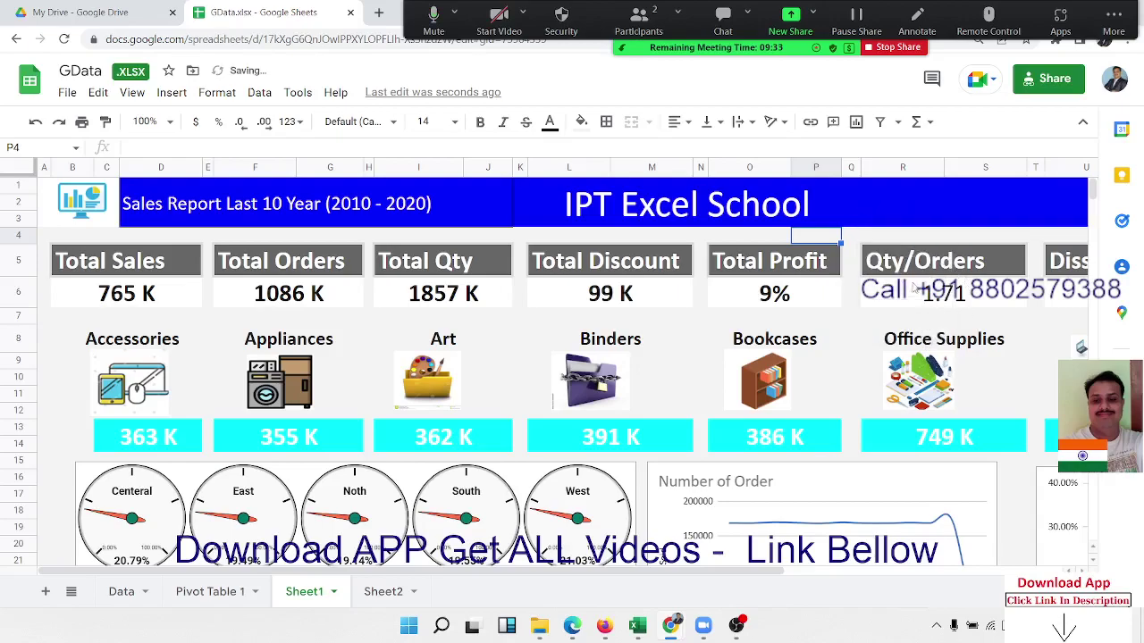
pyautogui.click(214, 591)
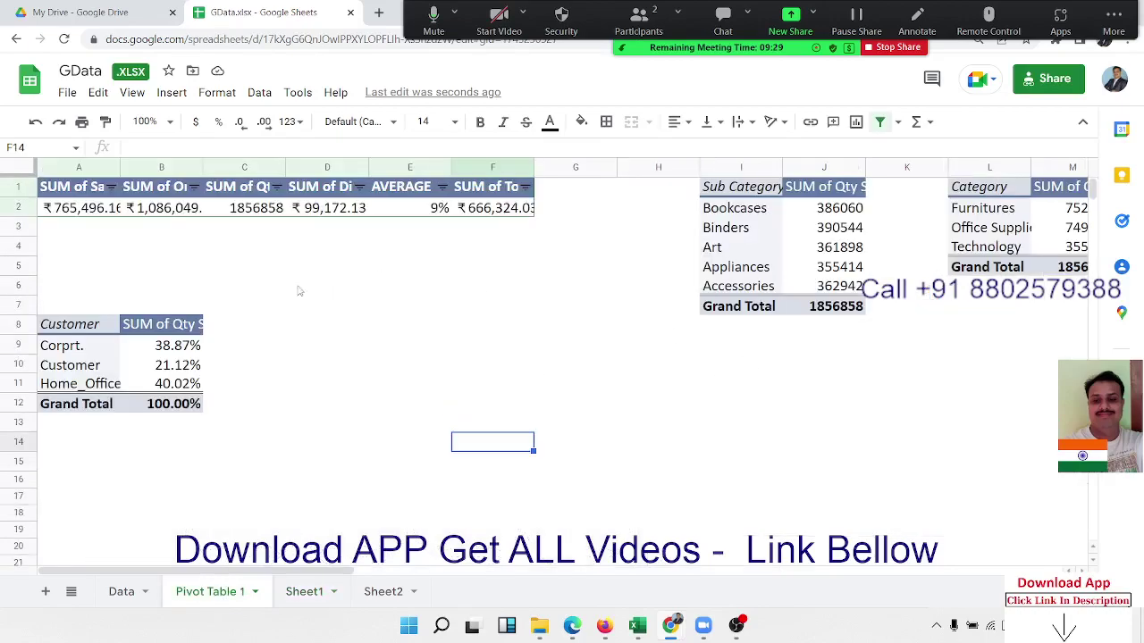
pyautogui.click(302, 592)
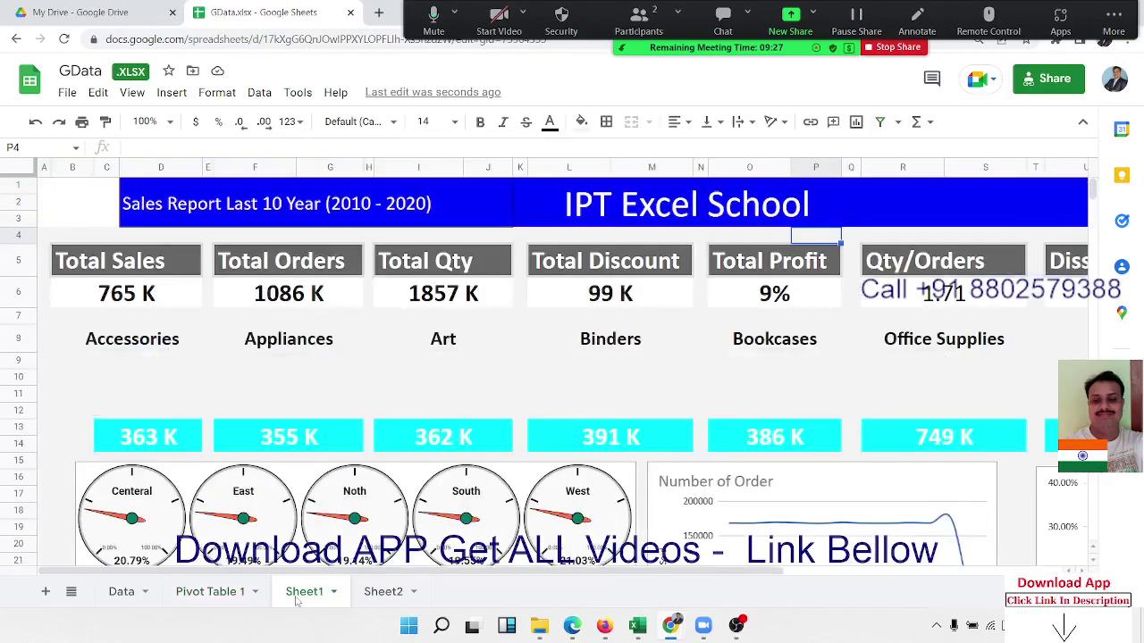
pyautogui.scroll(-3, 294, 490)
pyautogui.scroll(-10, 258, 487)
pyautogui.scroll(-5, 257, 487)
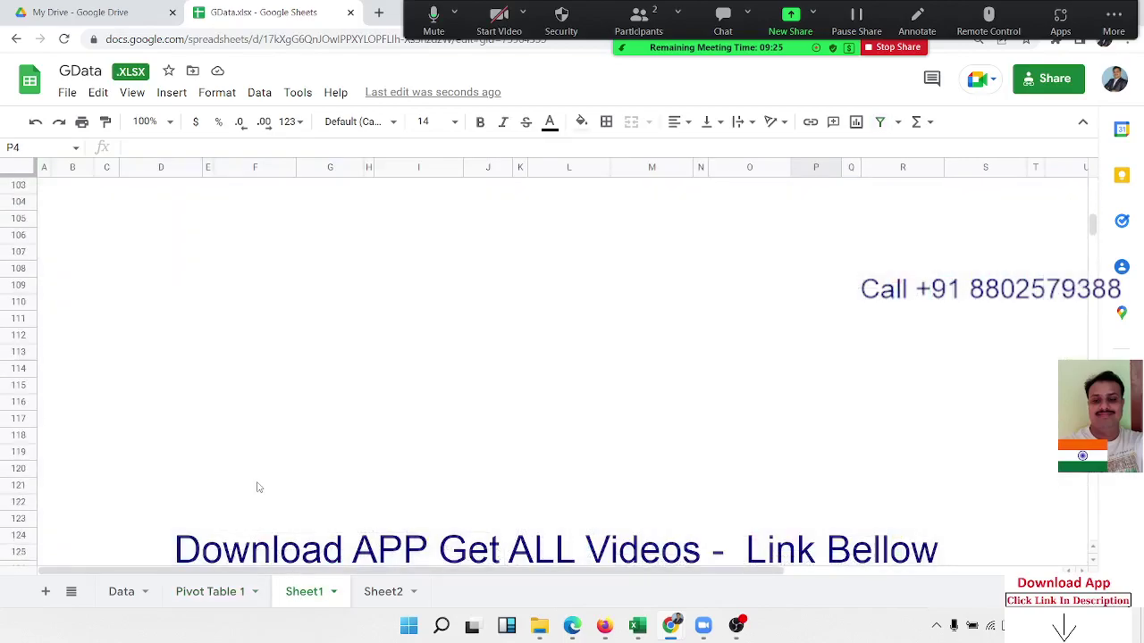
pyautogui.scroll(-5, 257, 487)
pyautogui.click(150, 404)
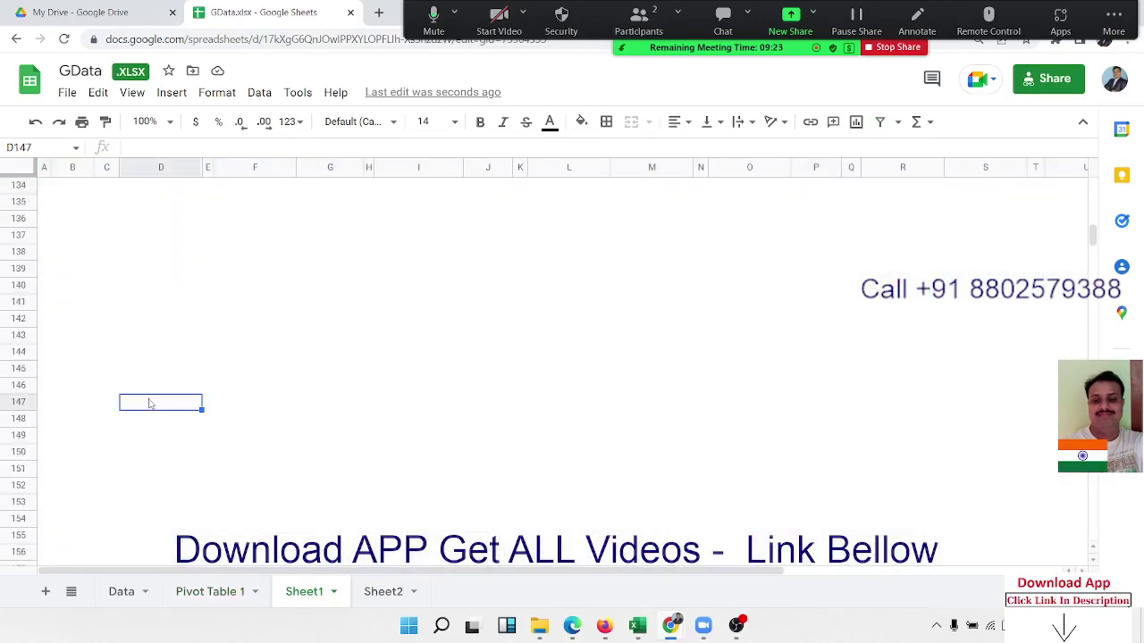
pyautogui.click(86, 368)
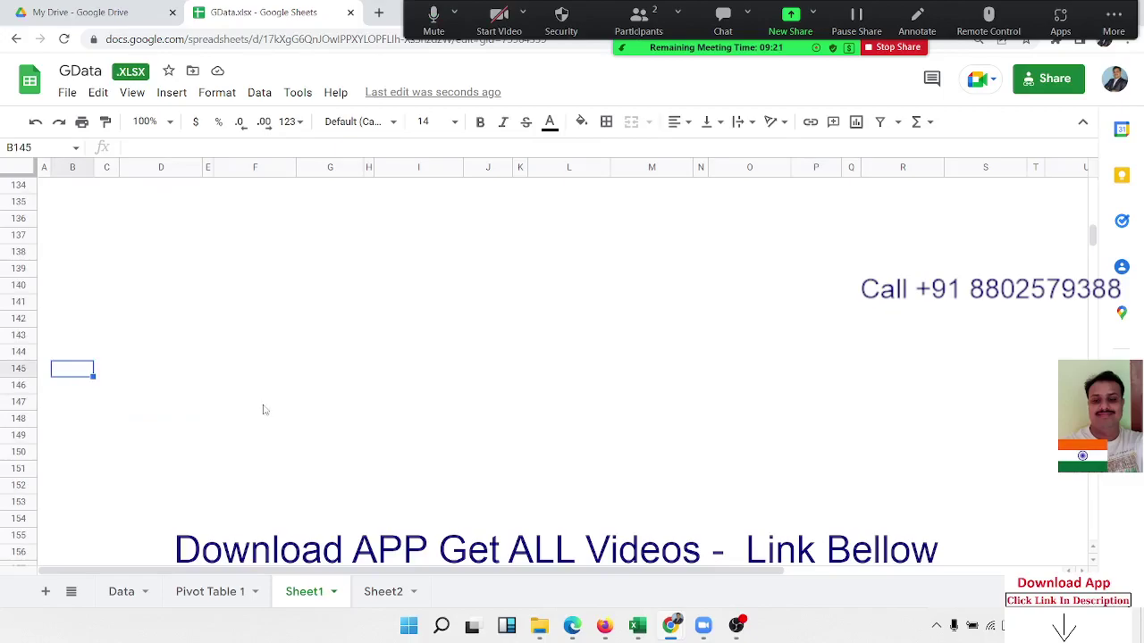
pyautogui.click(56, 353)
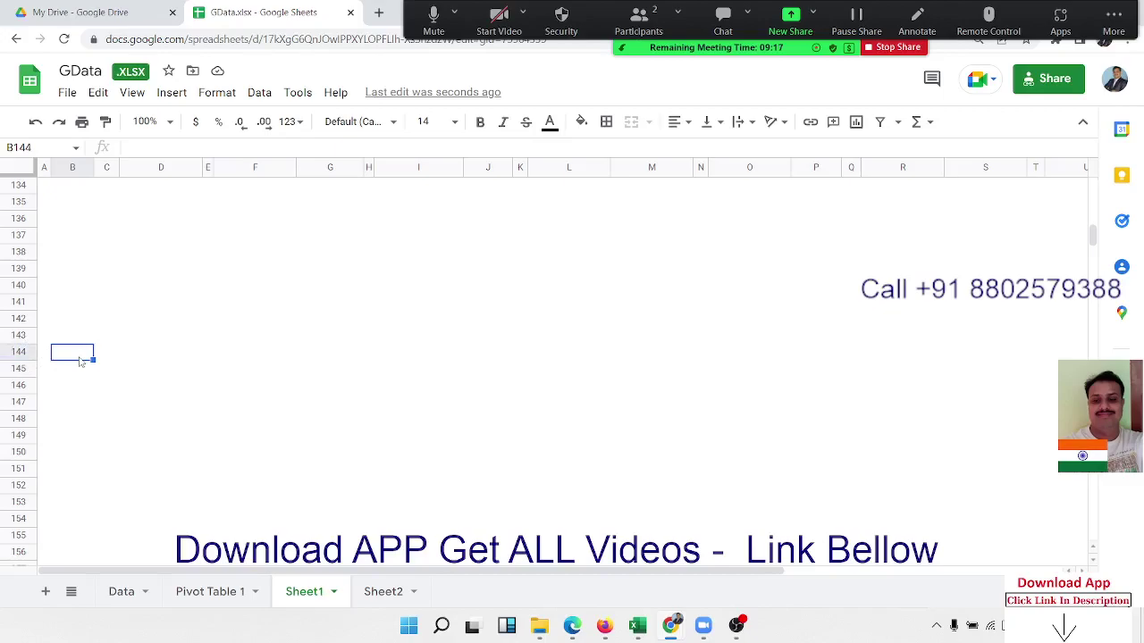
pyautogui.moveTo(132, 384); pyautogui.dragTo(569, 536)
pyautogui.scroll(15, 502, 476)
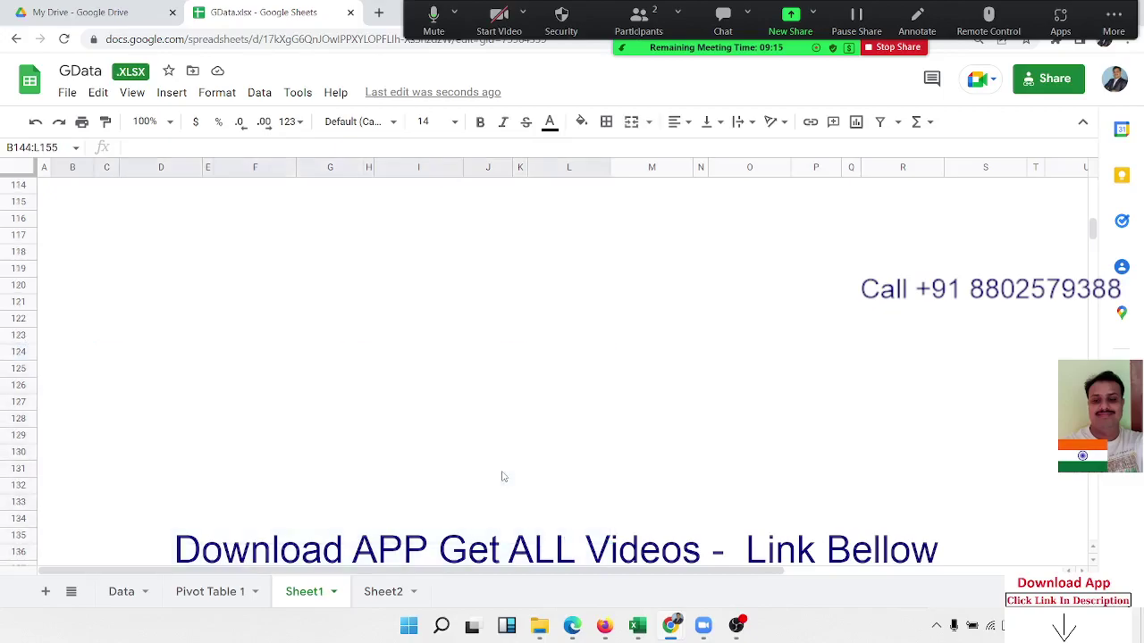
pyautogui.scroll(3, 502, 477)
pyautogui.scroll(3, 503, 476)
pyautogui.scroll(3, 502, 476)
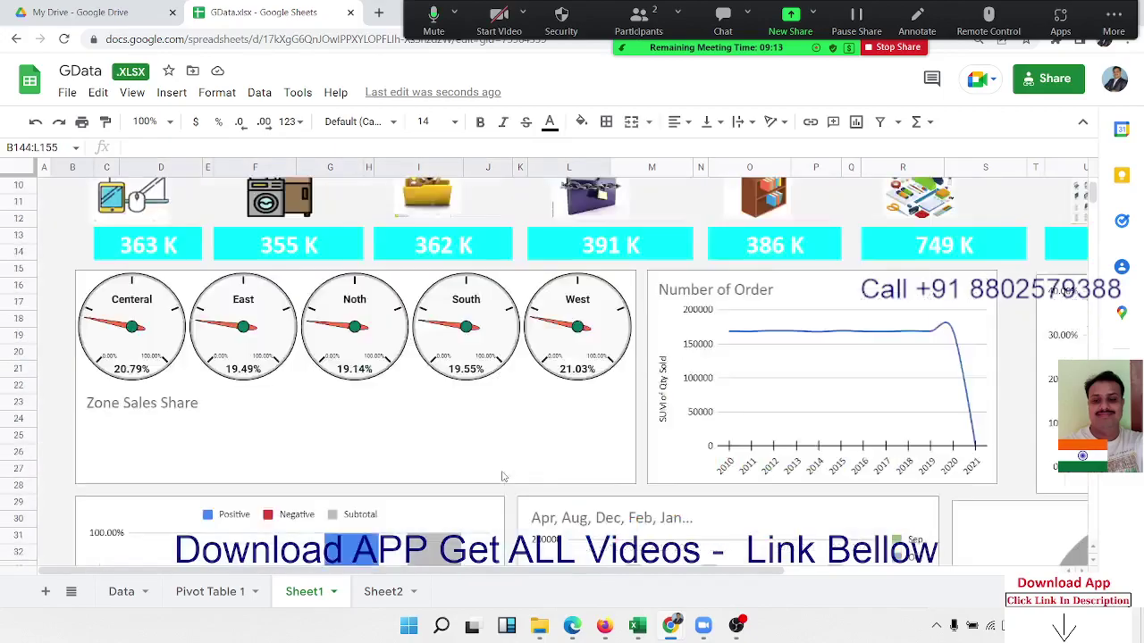
pyautogui.scroll(3, 502, 477)
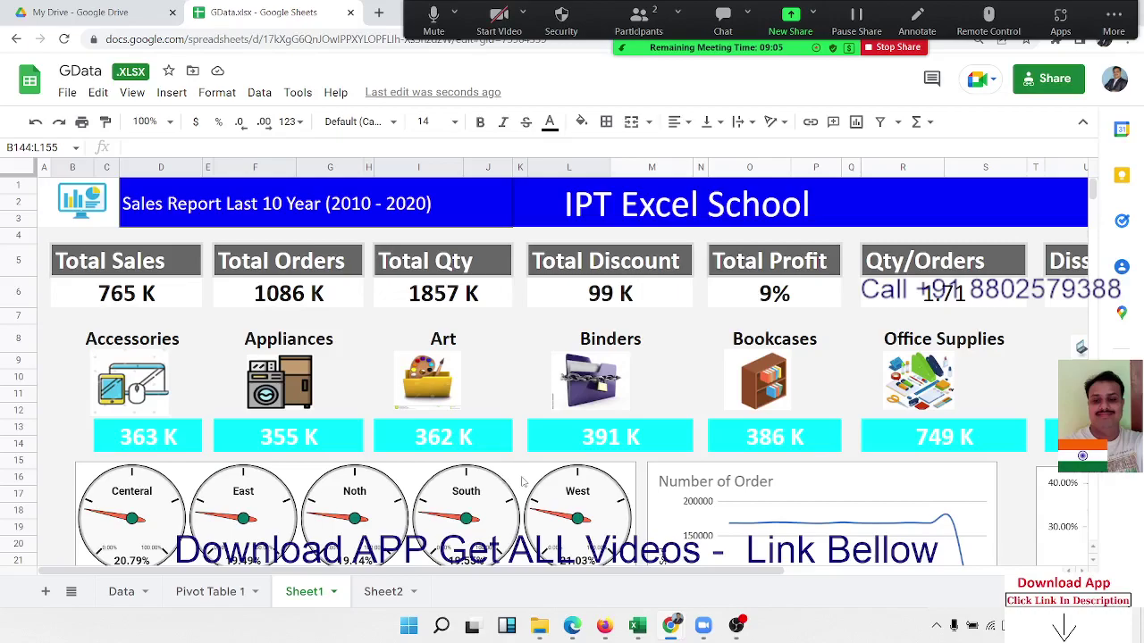
pyautogui.scroll(-5, 523, 483)
pyautogui.scroll(5, 523, 483)
pyautogui.scroll(-3, 970, 506)
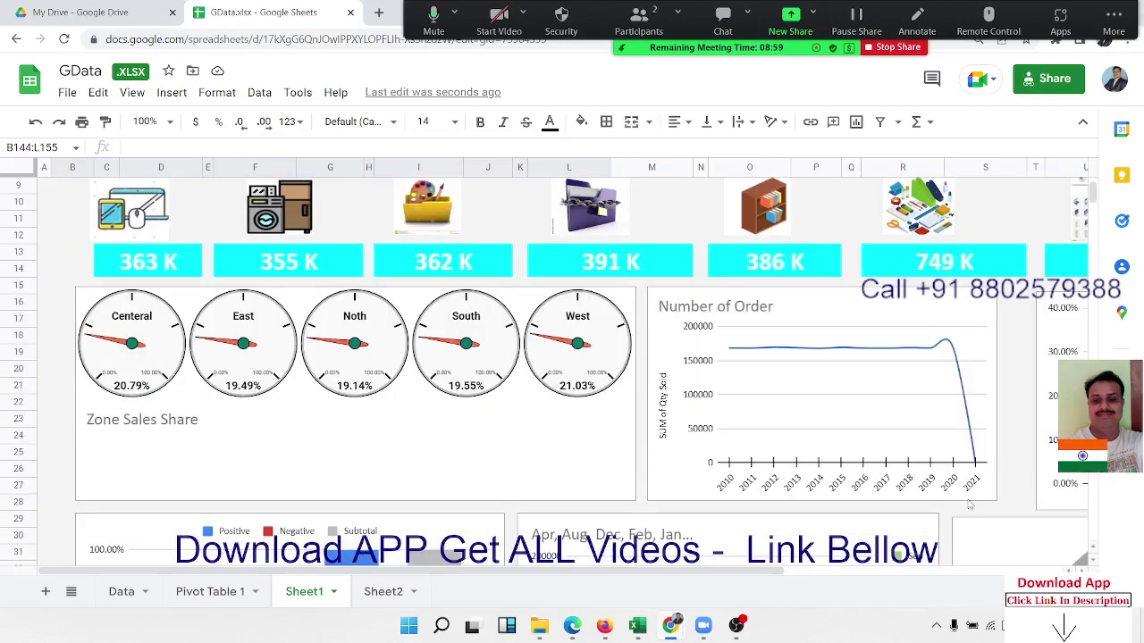
pyautogui.scroll(-5, 969, 506)
pyautogui.scroll(-3, 970, 506)
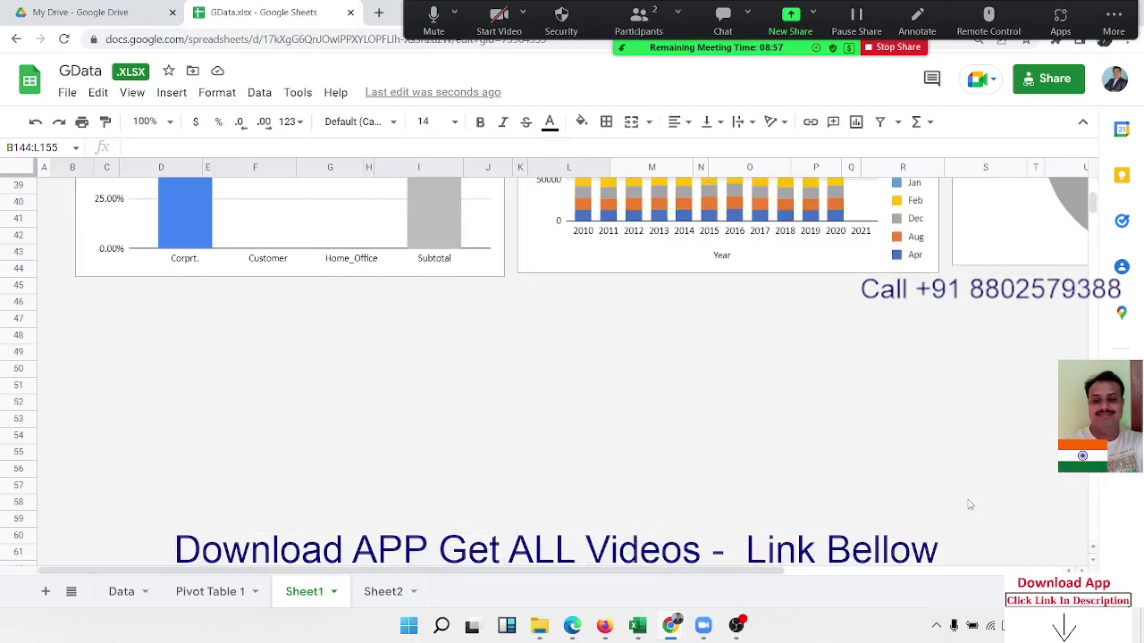
pyautogui.scroll(8, 970, 506)
pyautogui.scroll(-3, 970, 506)
pyautogui.scroll(-3, 968, 505)
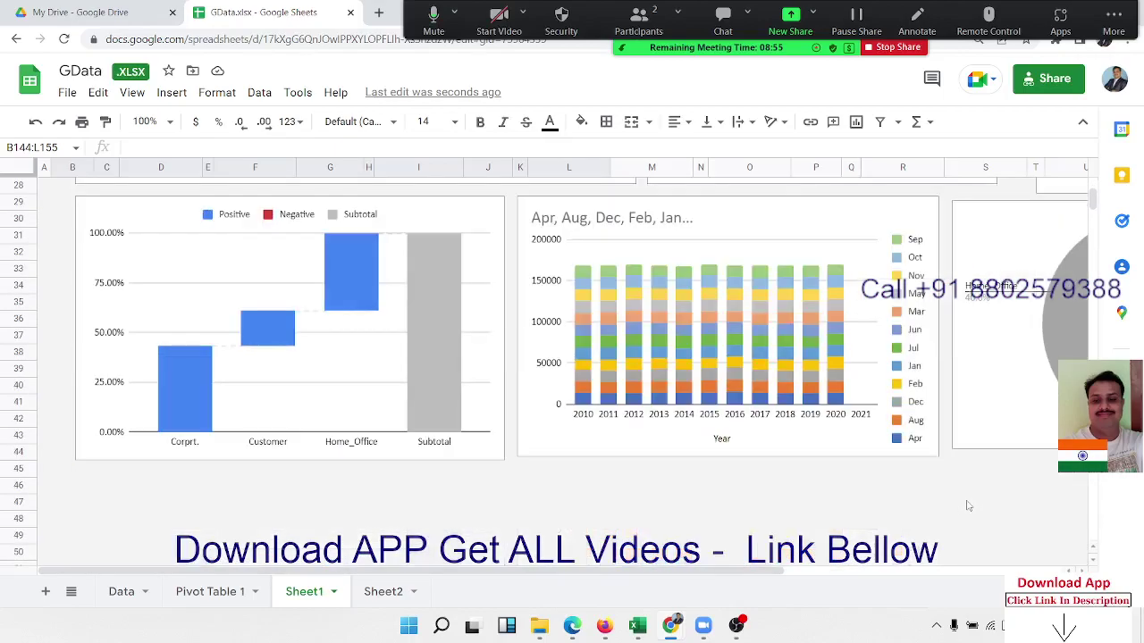
pyautogui.scroll(-3, 964, 509)
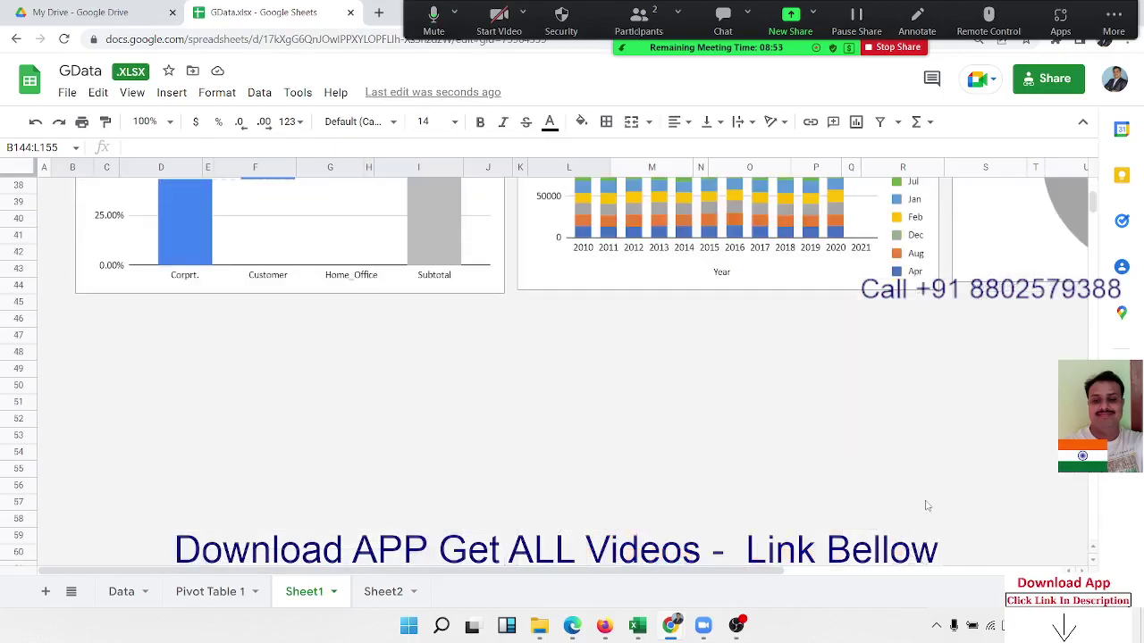
pyautogui.scroll(8, 927, 506)
pyautogui.scroll(-3, 926, 506)
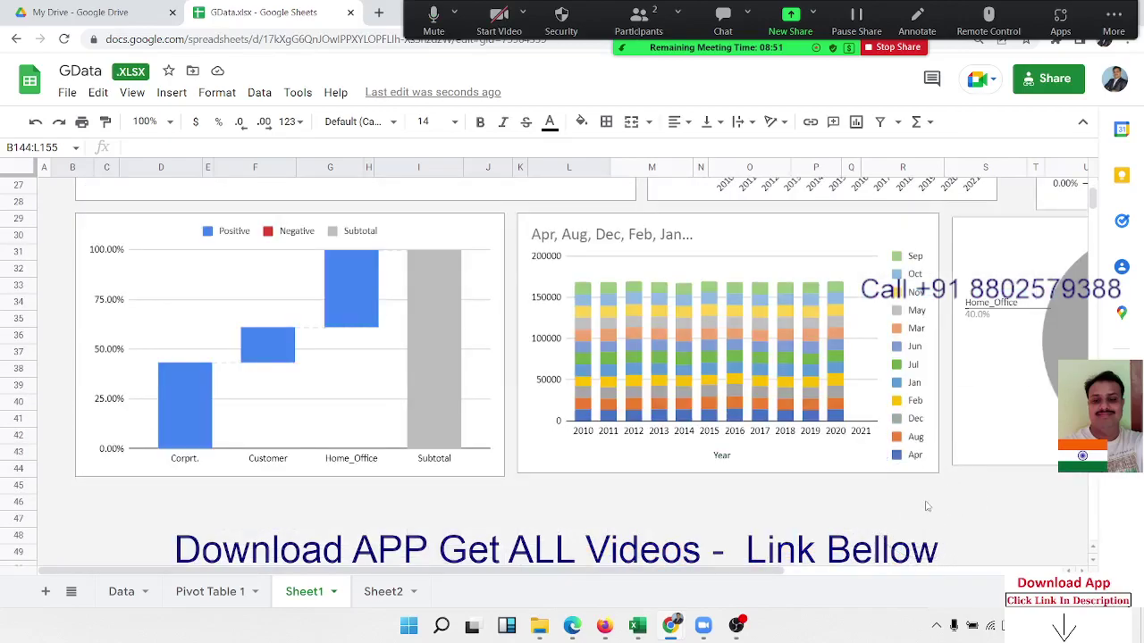
pyautogui.scroll(3, 927, 506)
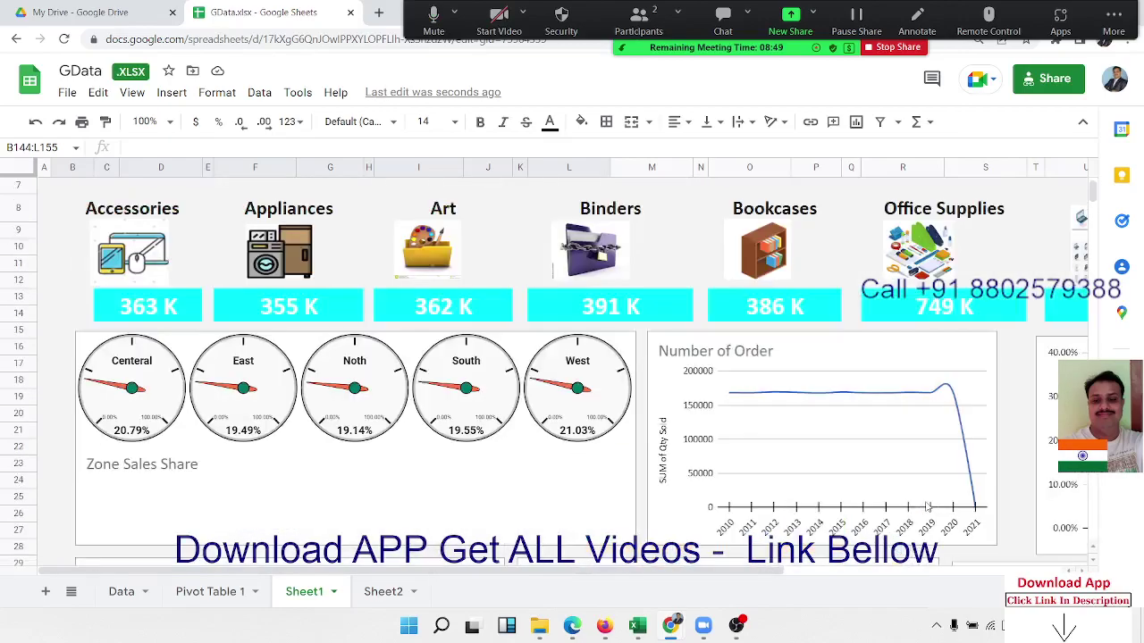
# Zoom to 50% to preview the dashboard, reset to 100%, then show Pivot Table 1.
pyautogui.click(153, 122)
pyautogui.click(149, 150)
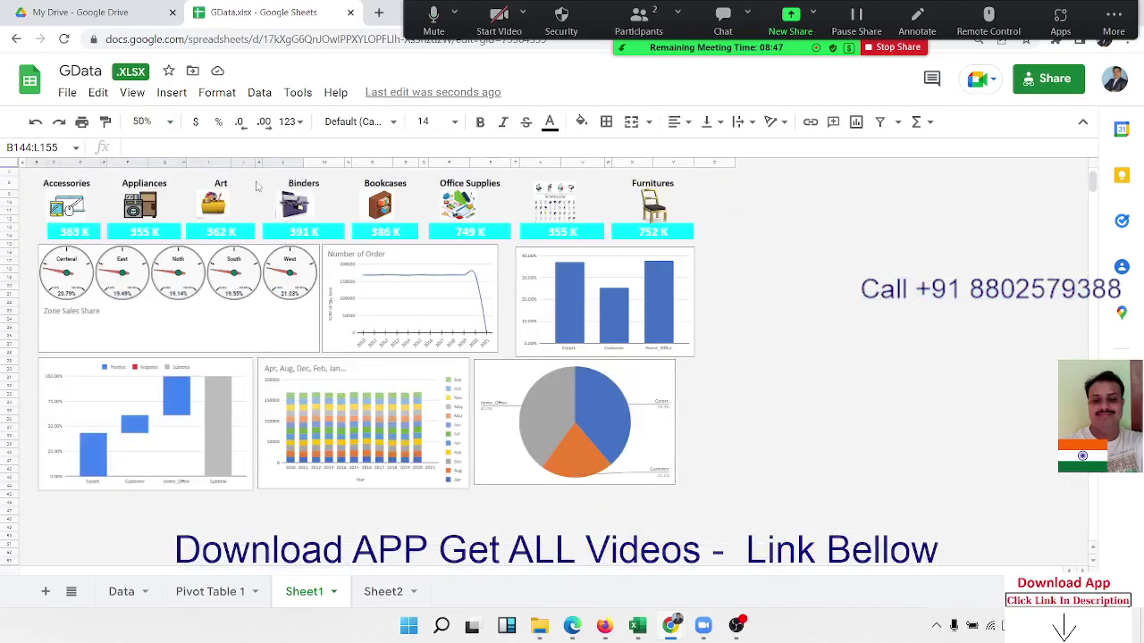
pyautogui.click(731, 270)
pyautogui.scroll(2, 791, 296)
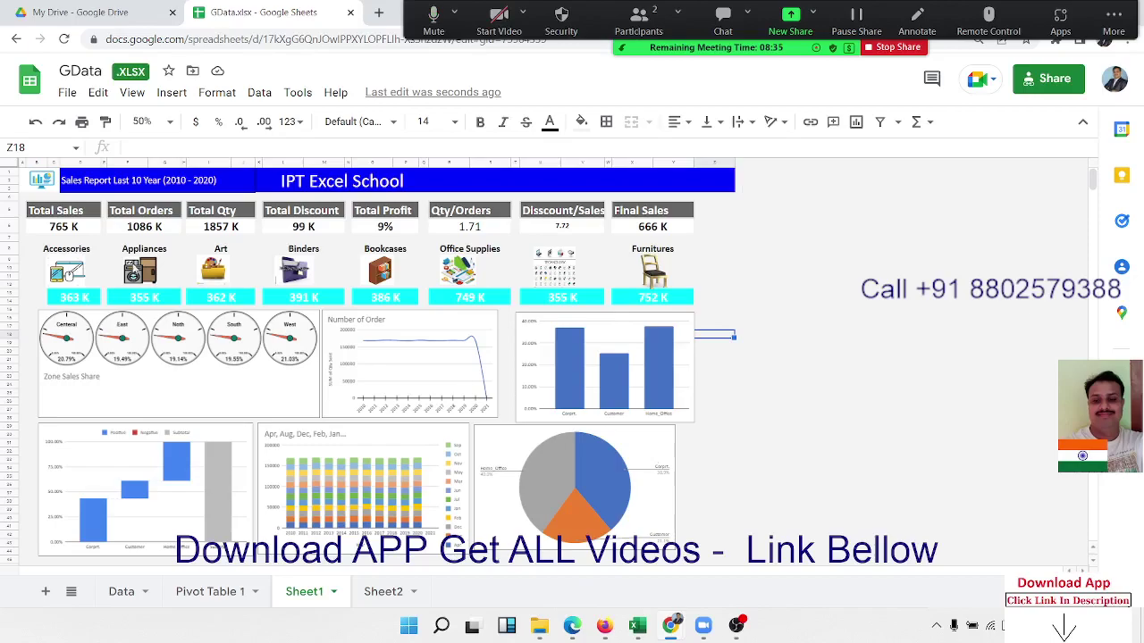
pyautogui.click(145, 121)
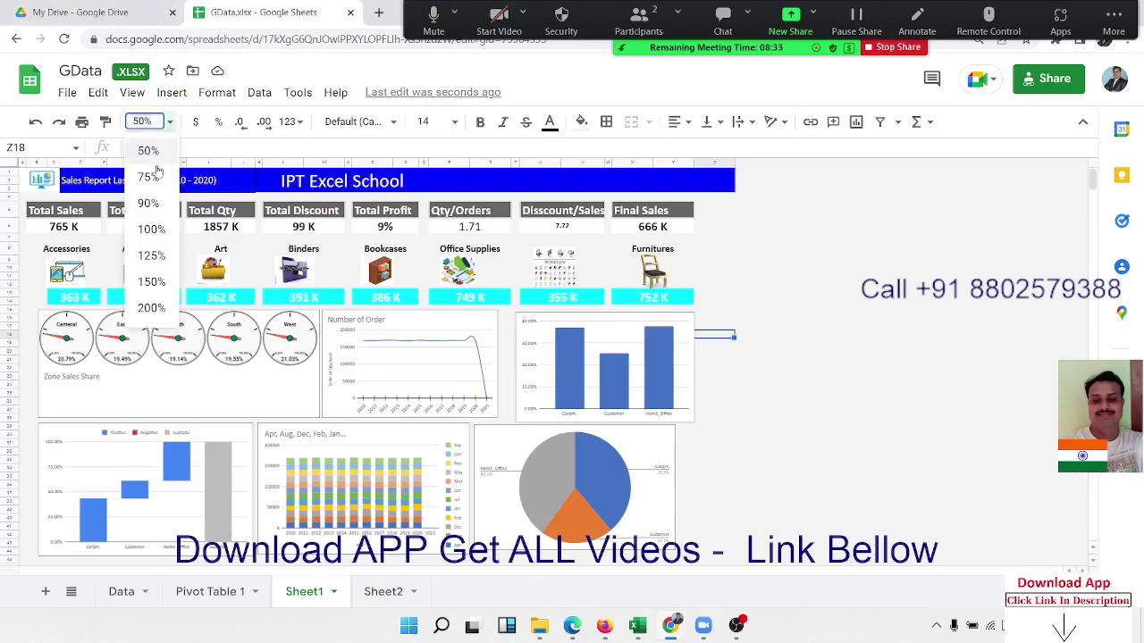
pyautogui.click(152, 230)
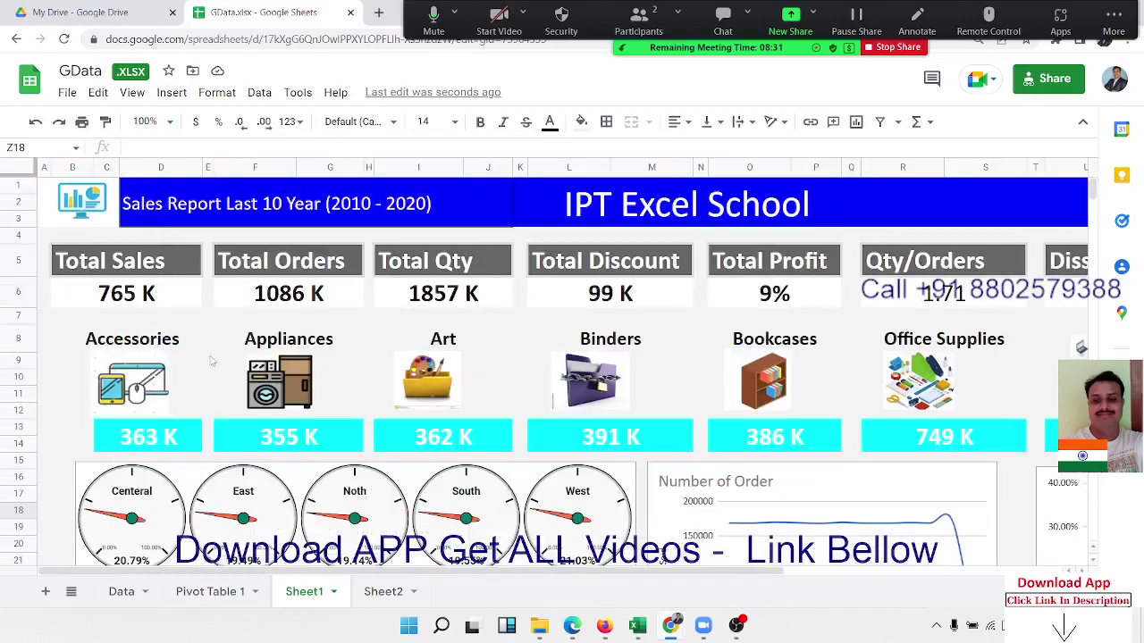
pyautogui.hotkey('ctrl', 'pageup')
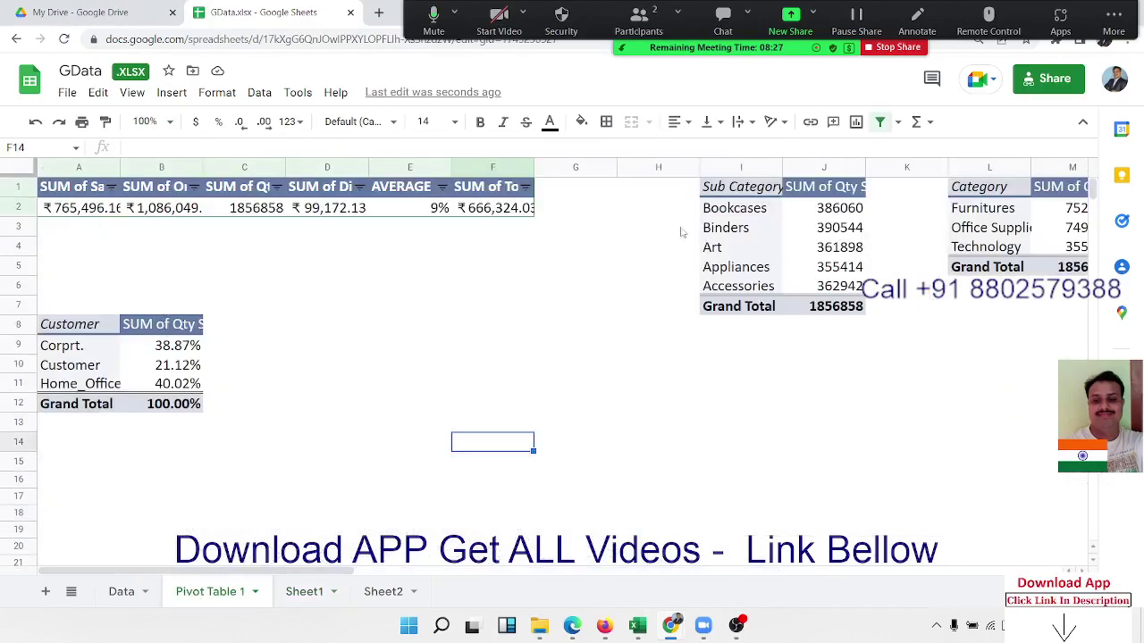
# Insert a pie chart of Sub Category quantities from I2:J6, then deselect it.
pyautogui.click(728, 229)
pyautogui.click(175, 93)
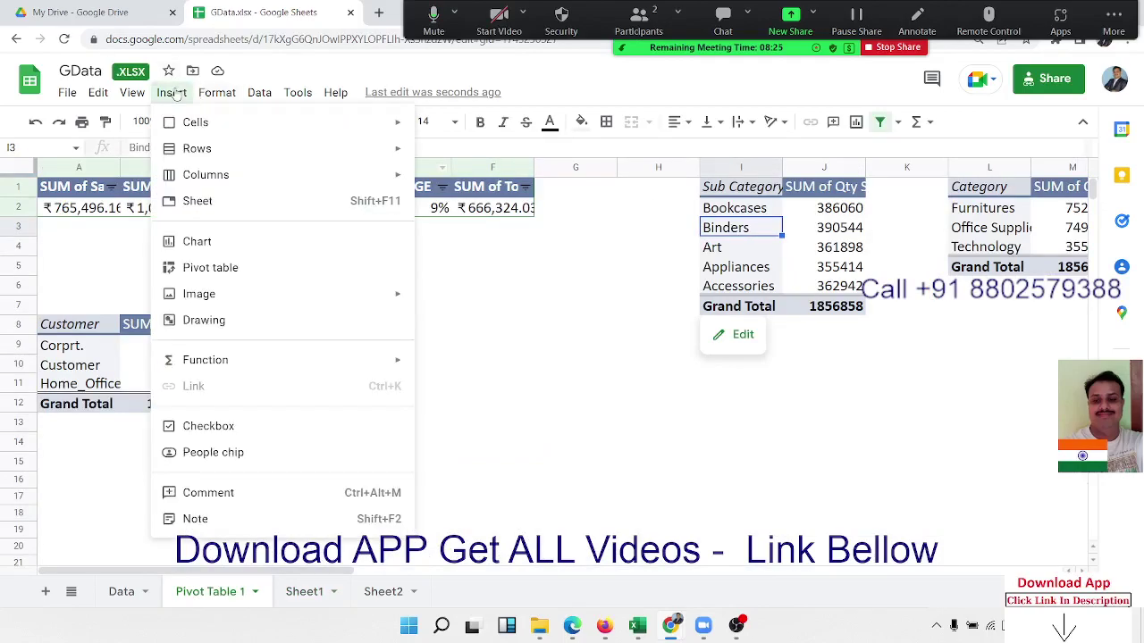
pyautogui.click(791, 234)
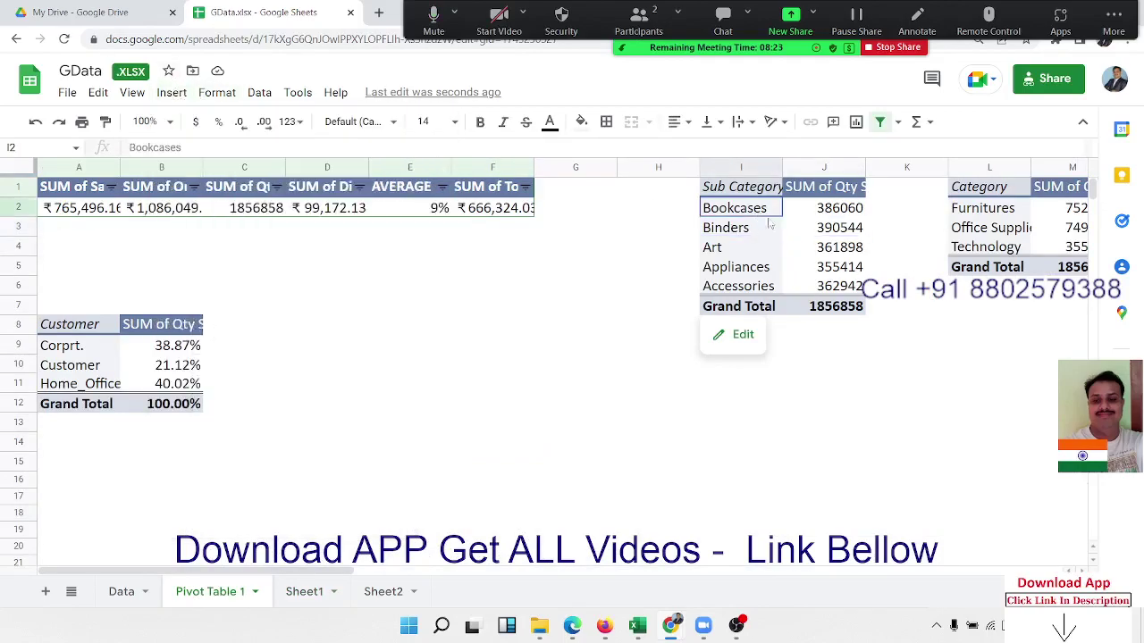
pyautogui.moveTo(756, 216); pyautogui.dragTo(826, 286)
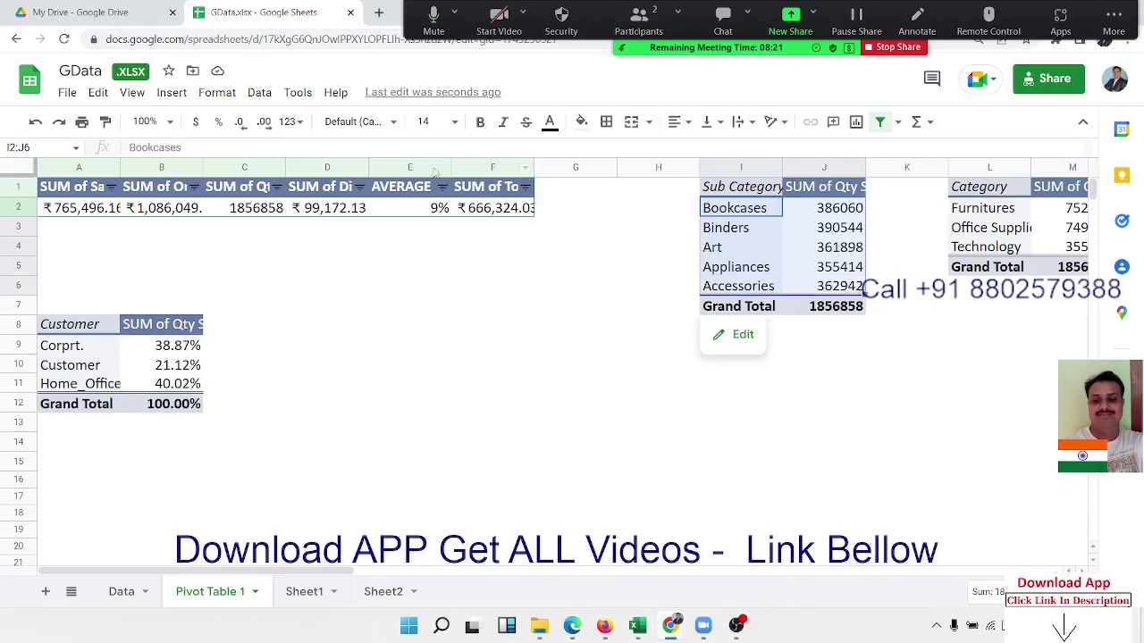
pyautogui.click(171, 93)
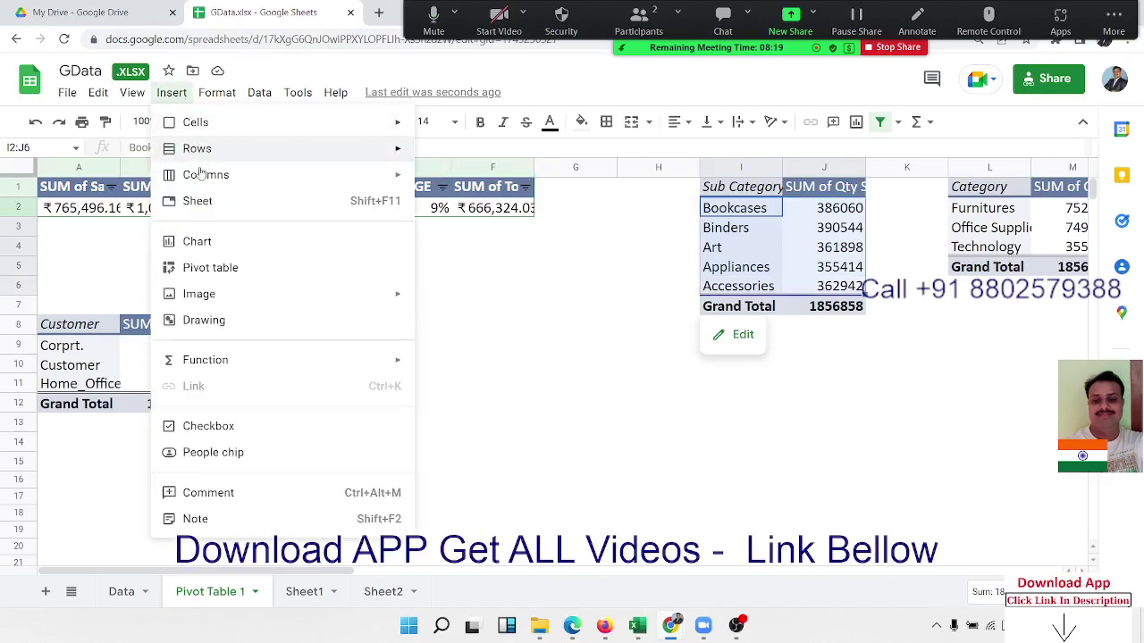
pyautogui.click(213, 237)
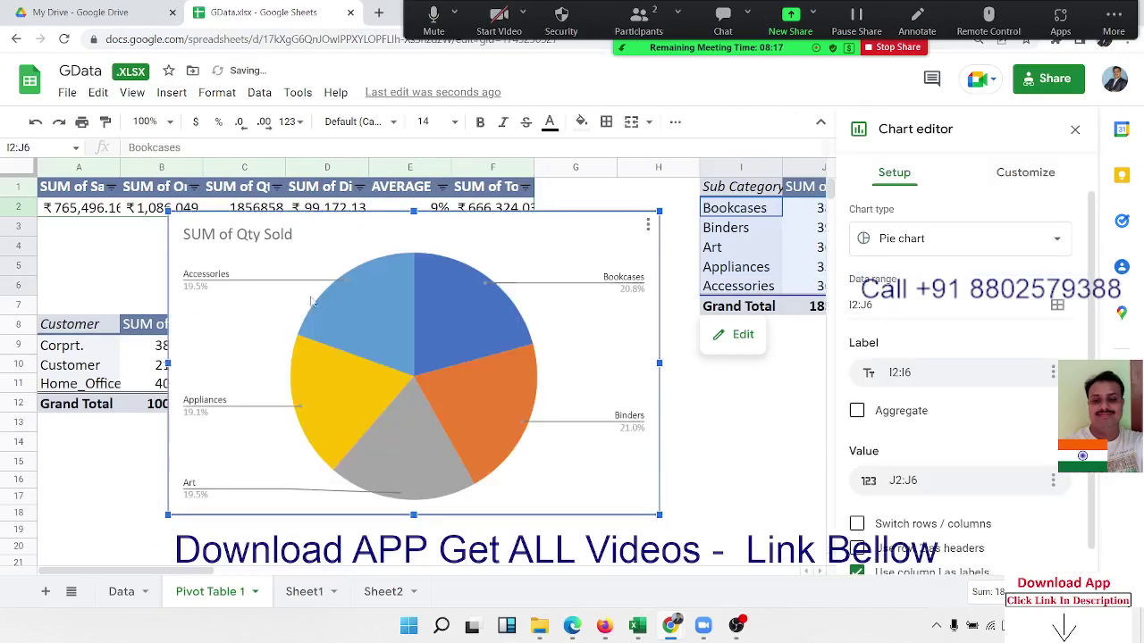
pyautogui.click(741, 480)
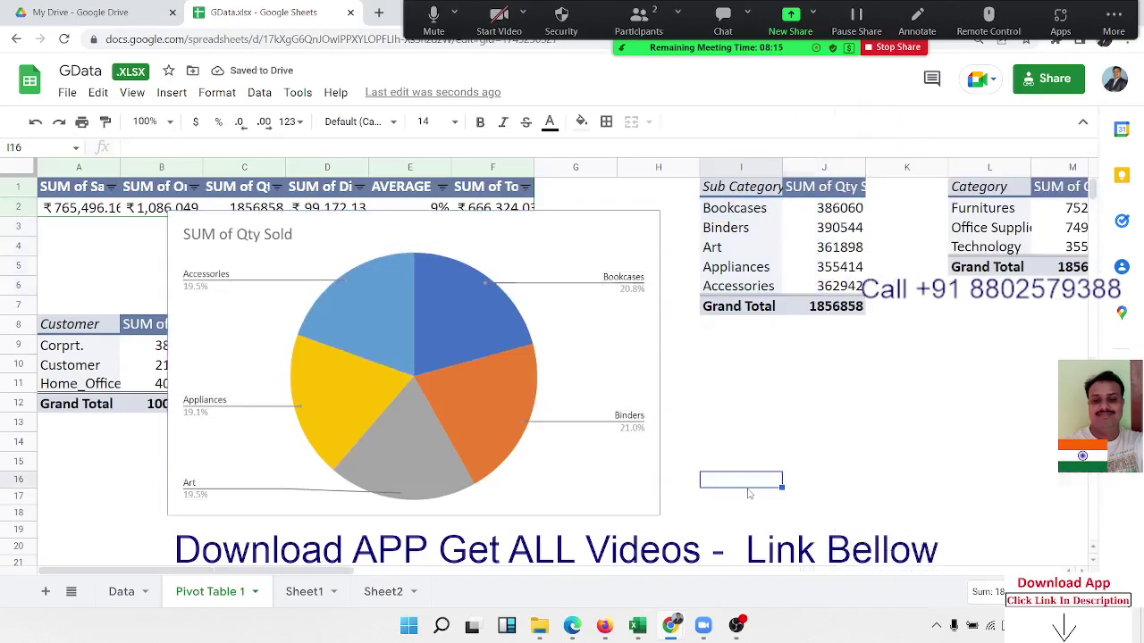
pyautogui.click(755, 227)
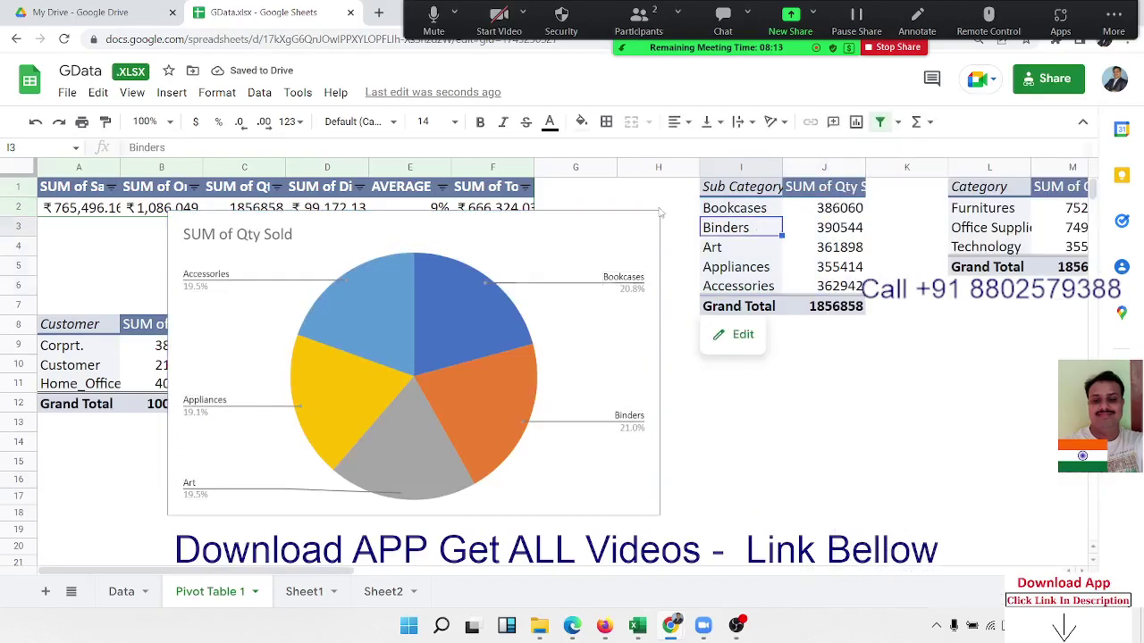
# Add a slicer filtering the pivot tables by the Customer column.
pyautogui.click(259, 92)
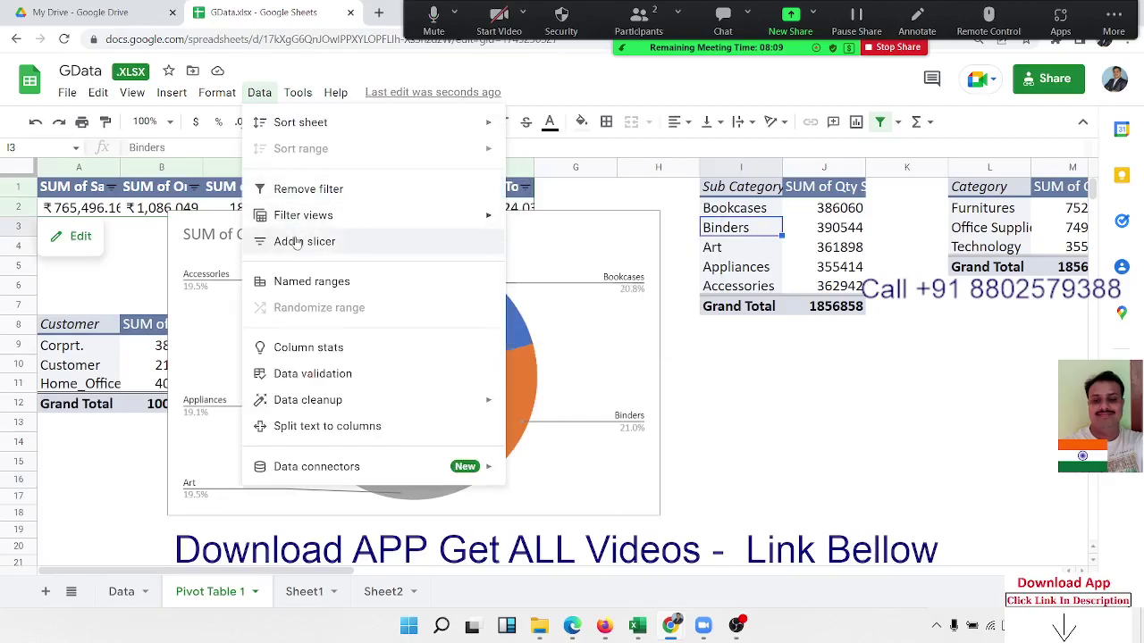
pyautogui.click(295, 241)
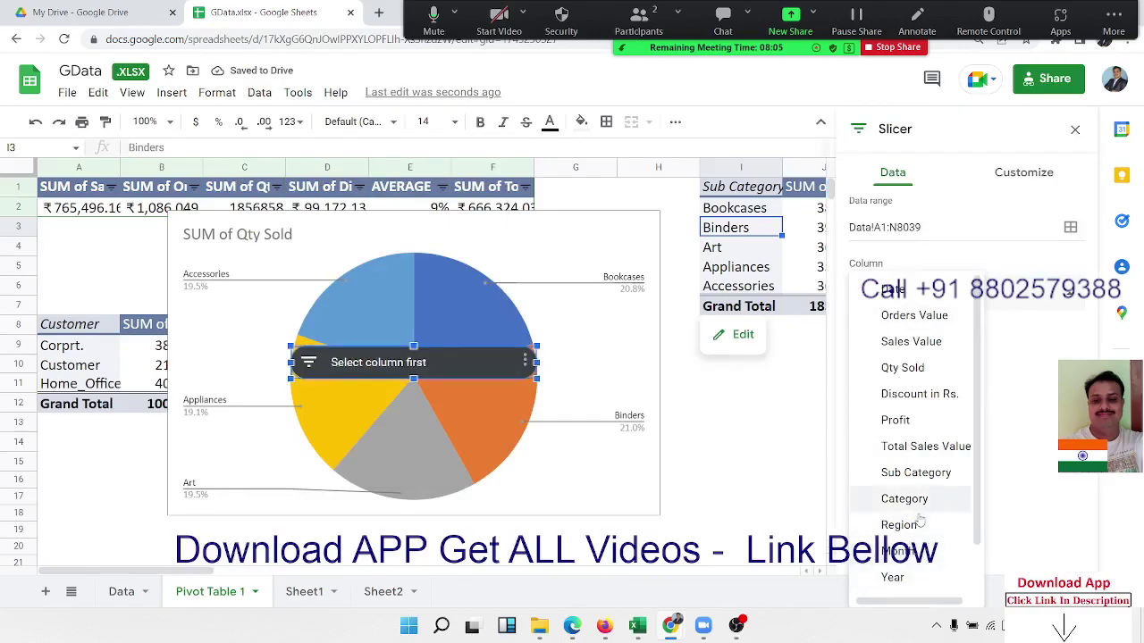
pyautogui.scroll(-1, 910, 541)
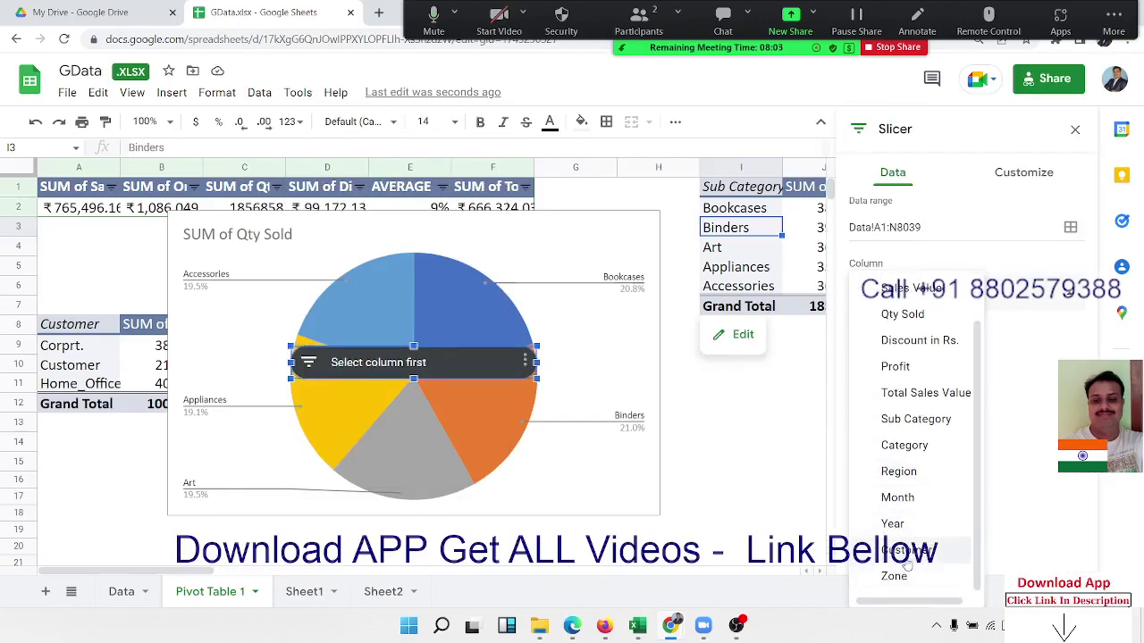
pyautogui.click(908, 550)
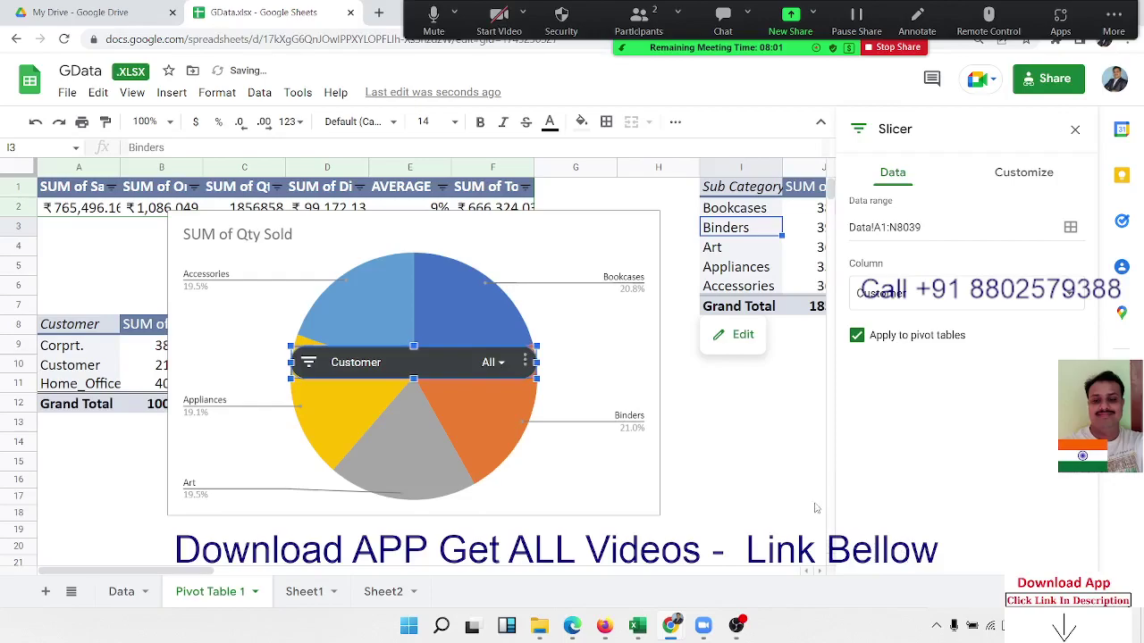
pyautogui.click(1075, 130)
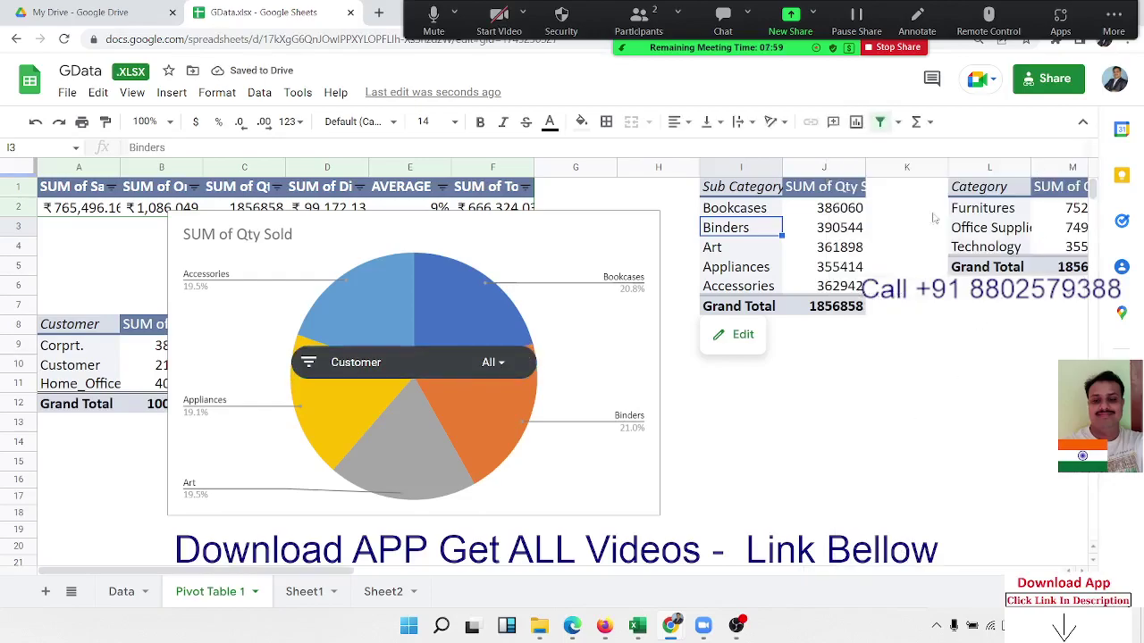
# Move the Customer slicer to the top right of the Qty Sold pie chart.
pyautogui.click(378, 361)
pyautogui.moveTo(394, 352); pyautogui.dragTo(518, 229)
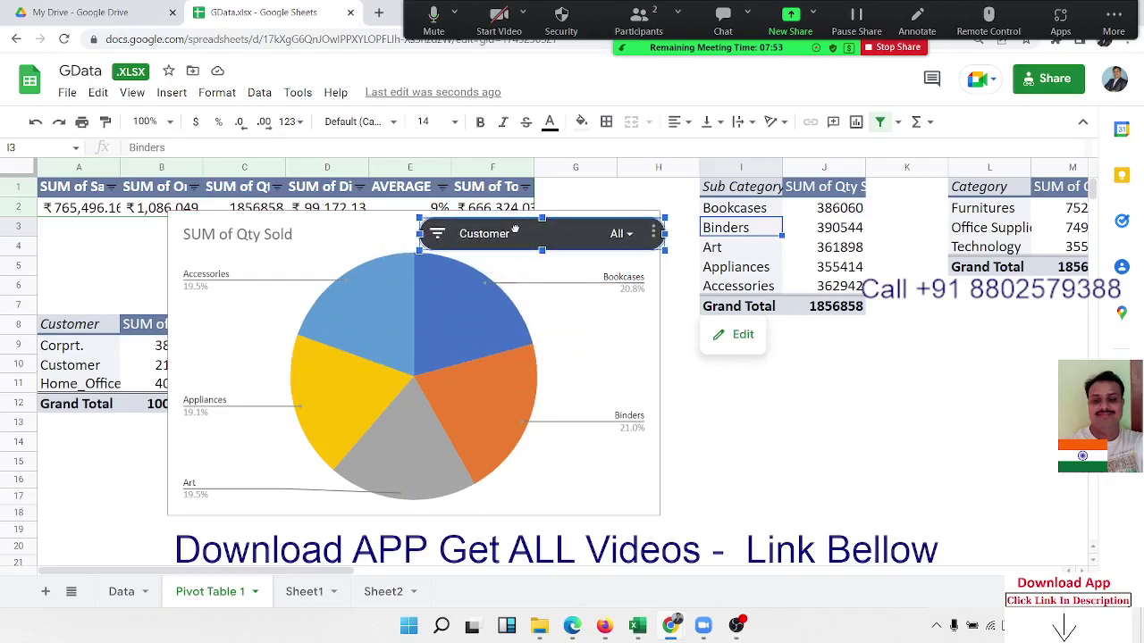
pyautogui.moveTo(518, 229); pyautogui.dragTo(509, 230)
# Filter the Customer slicer to Corprt. only.
pyautogui.click(718, 468)
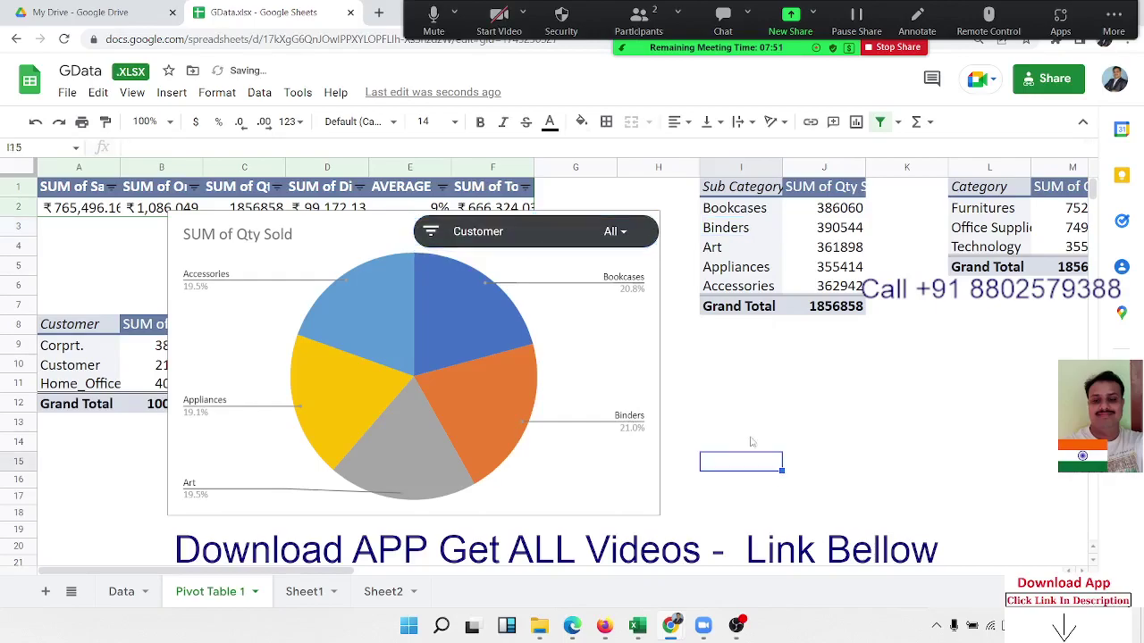
pyautogui.click(623, 239)
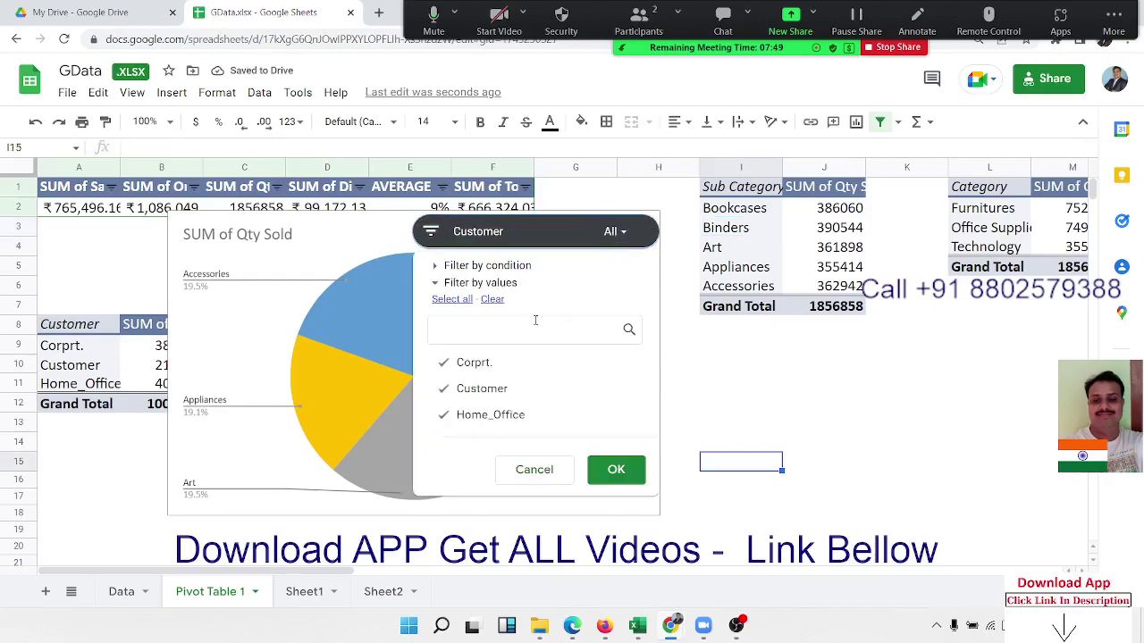
pyautogui.click(491, 299)
pyautogui.click(460, 362)
pyautogui.click(615, 478)
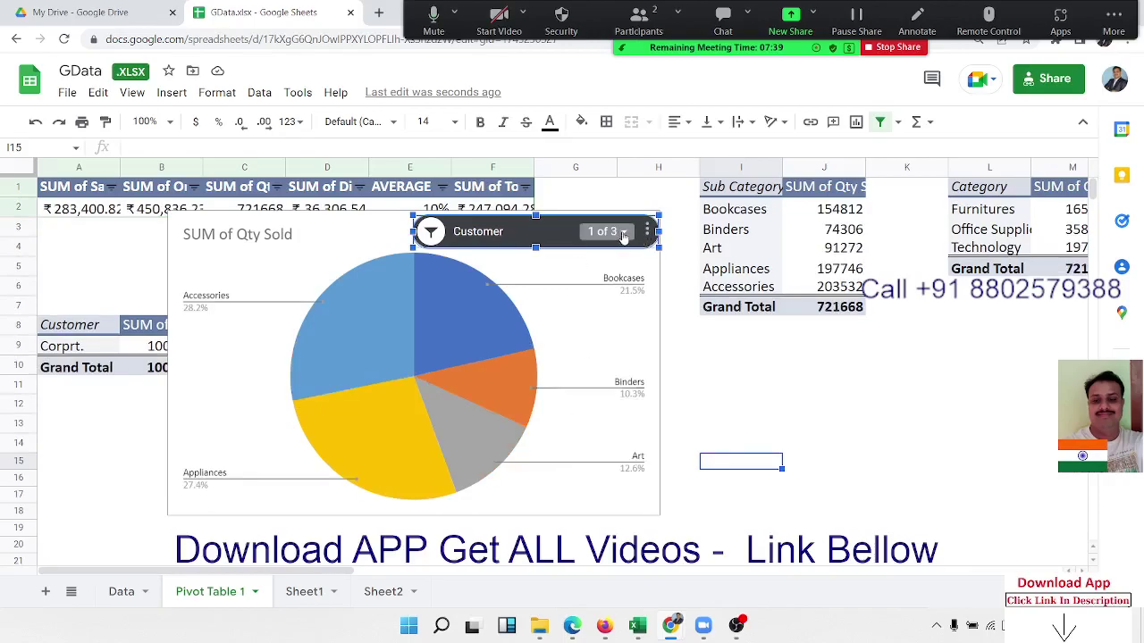
# Switch the Customer slicer filter to the Customer value only.
pyautogui.click(623, 233)
pyautogui.click(490, 386)
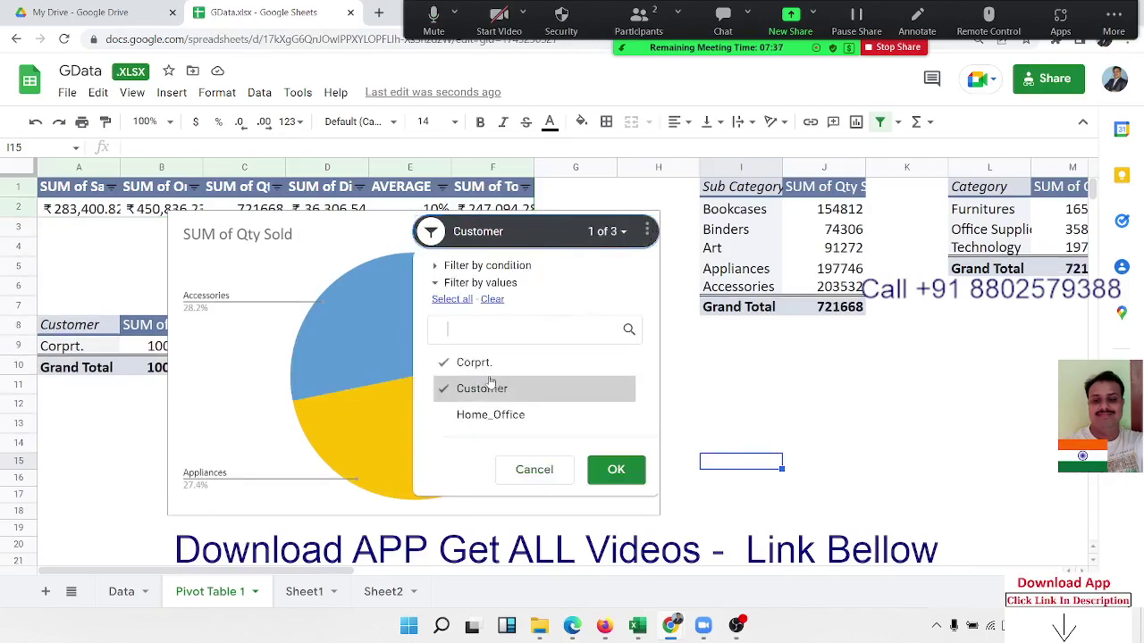
pyautogui.click(451, 363)
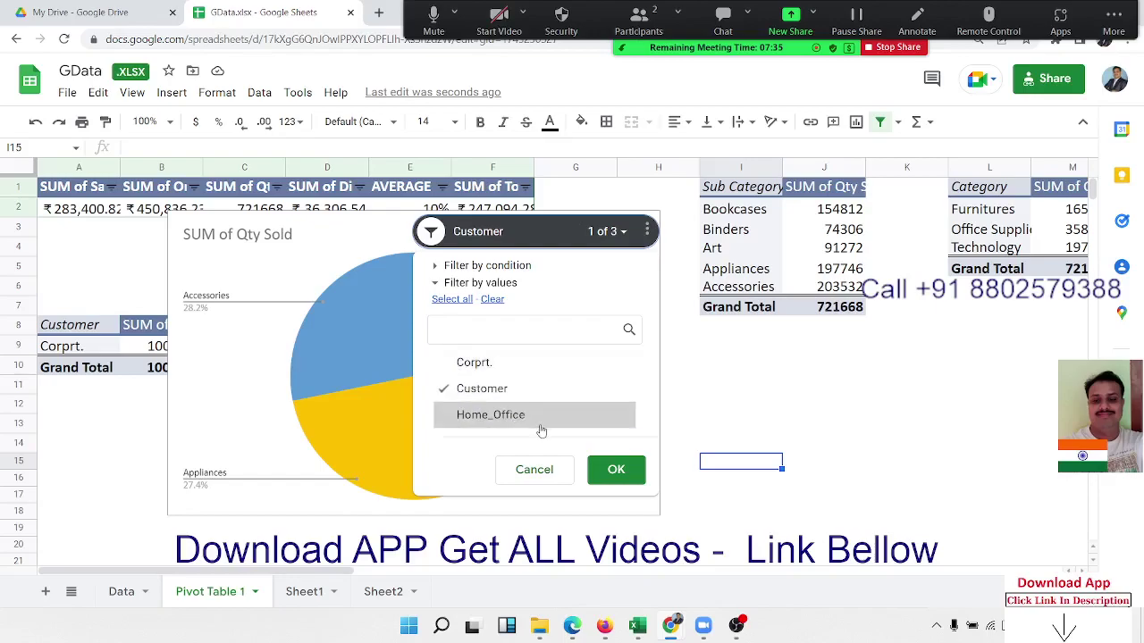
pyautogui.click(597, 469)
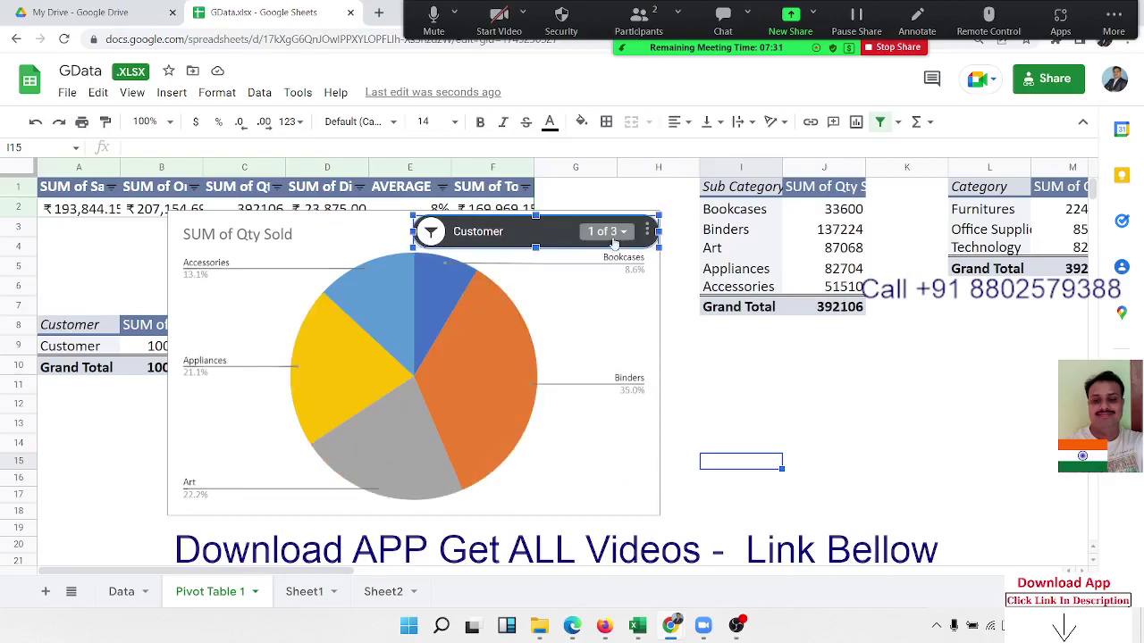
# Switch the slicer filter to Home_Office only, giving a 743084 sub-category total.
pyautogui.click(615, 234)
pyautogui.click(468, 418)
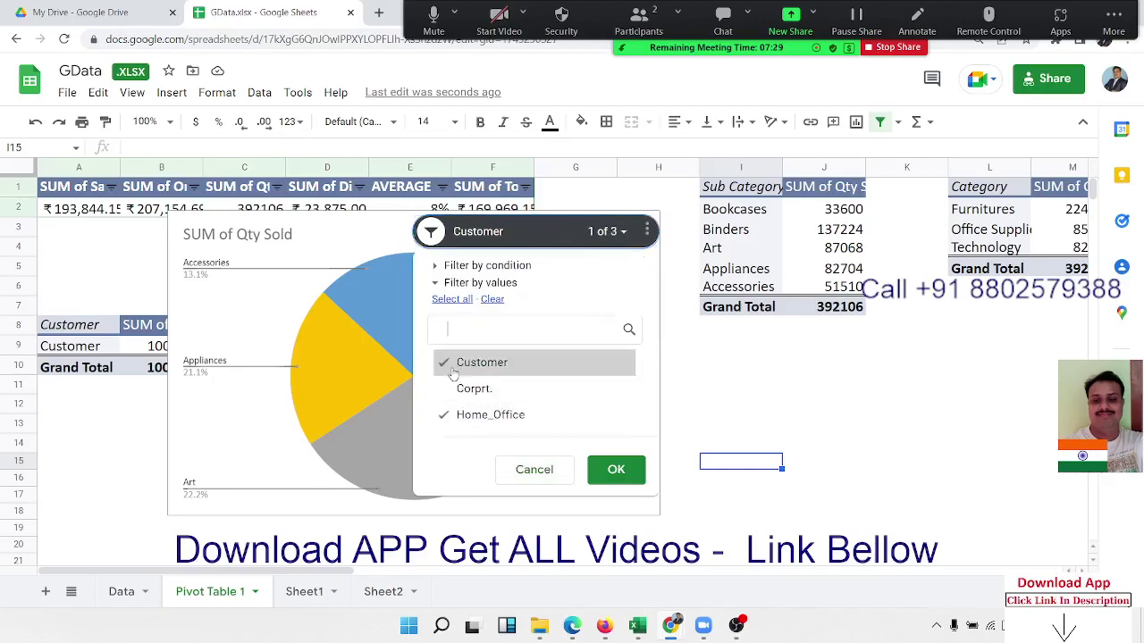
pyautogui.click(455, 365)
pyautogui.click(624, 473)
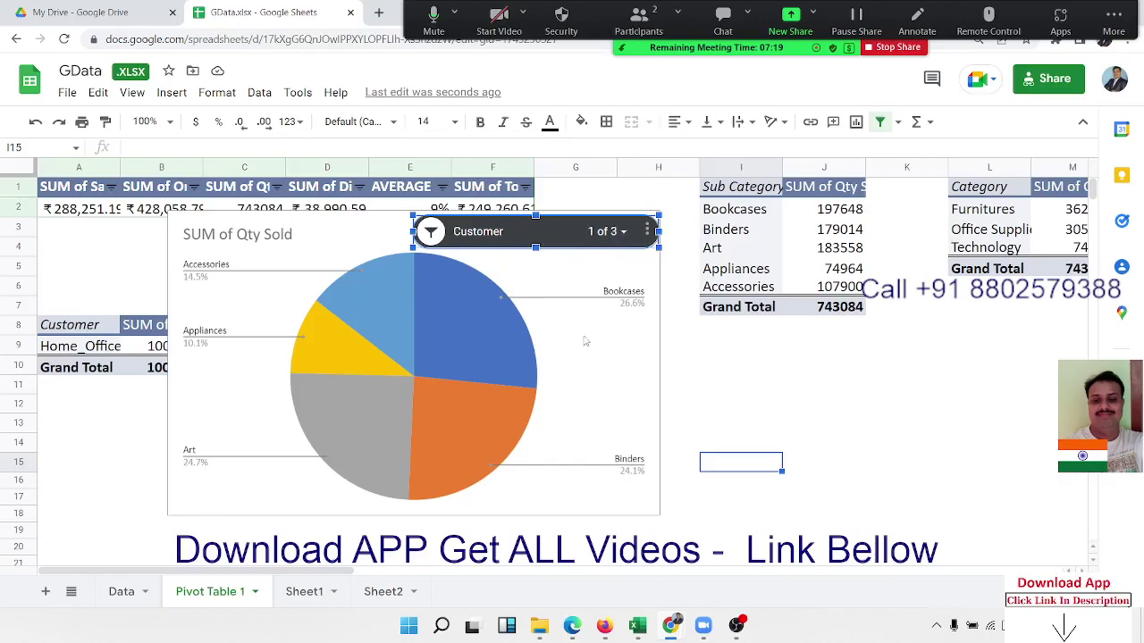
# Delete the Customer slicer and the Qty Sold pie chart, then return to Sheet1.
pyautogui.rightClick(568, 249)
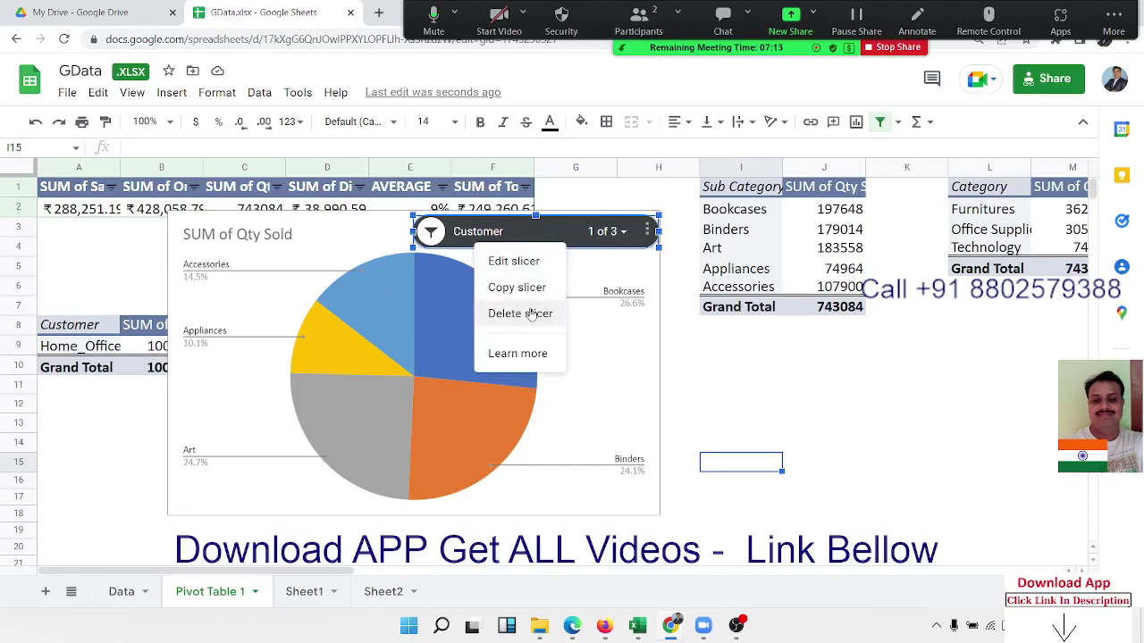
pyautogui.click(531, 316)
pyautogui.rightClick(552, 248)
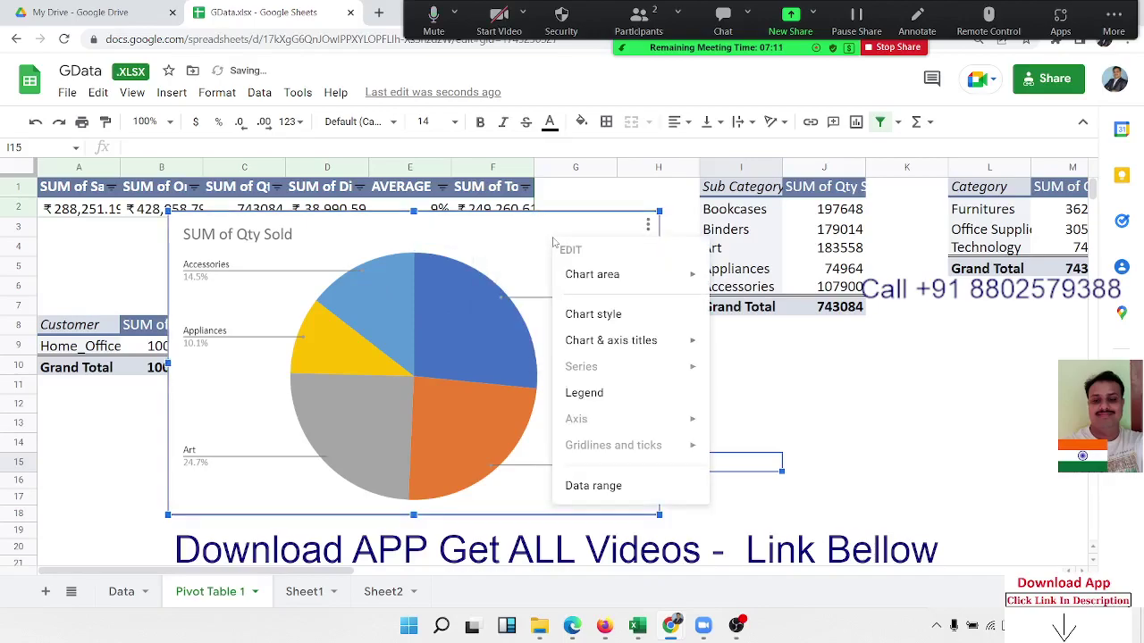
pyautogui.click(513, 238)
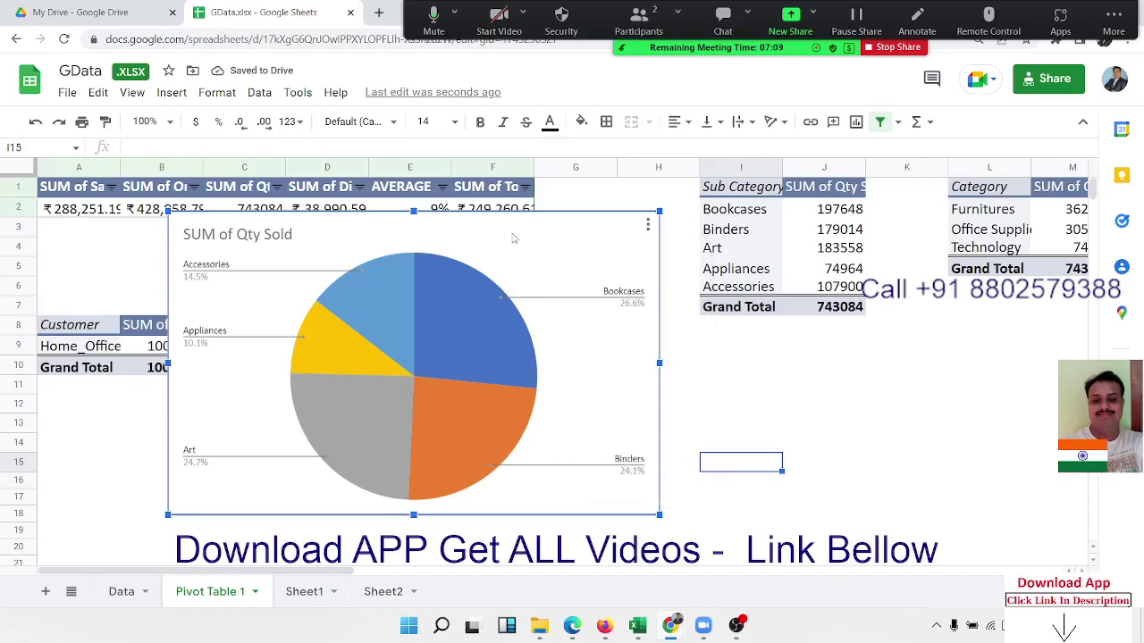
pyautogui.rightClick(513, 237)
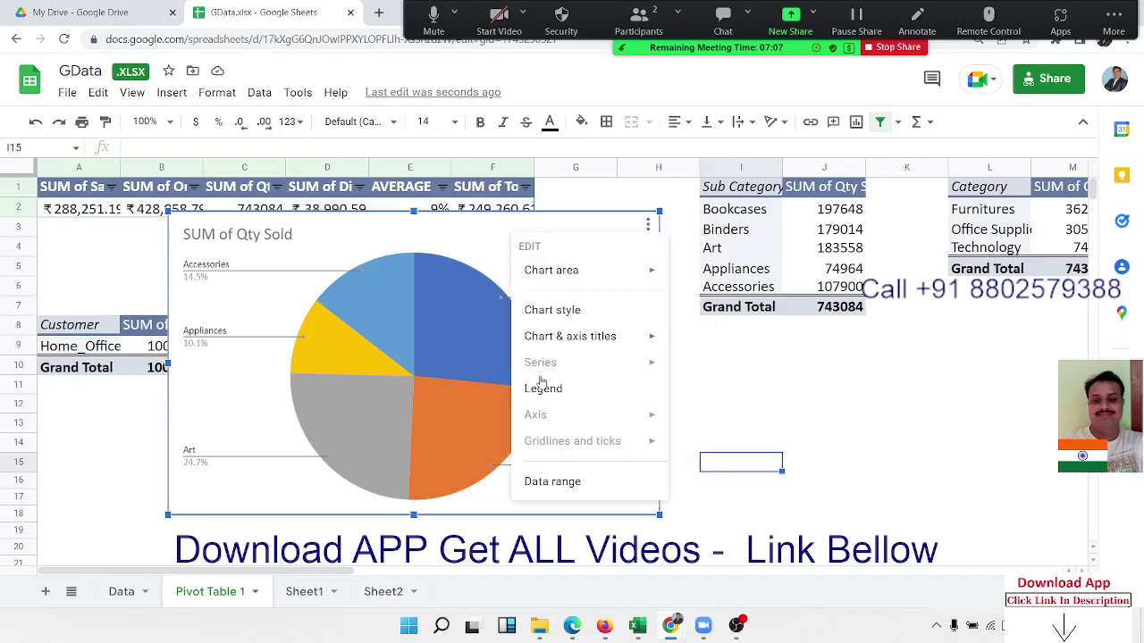
pyautogui.click(755, 405)
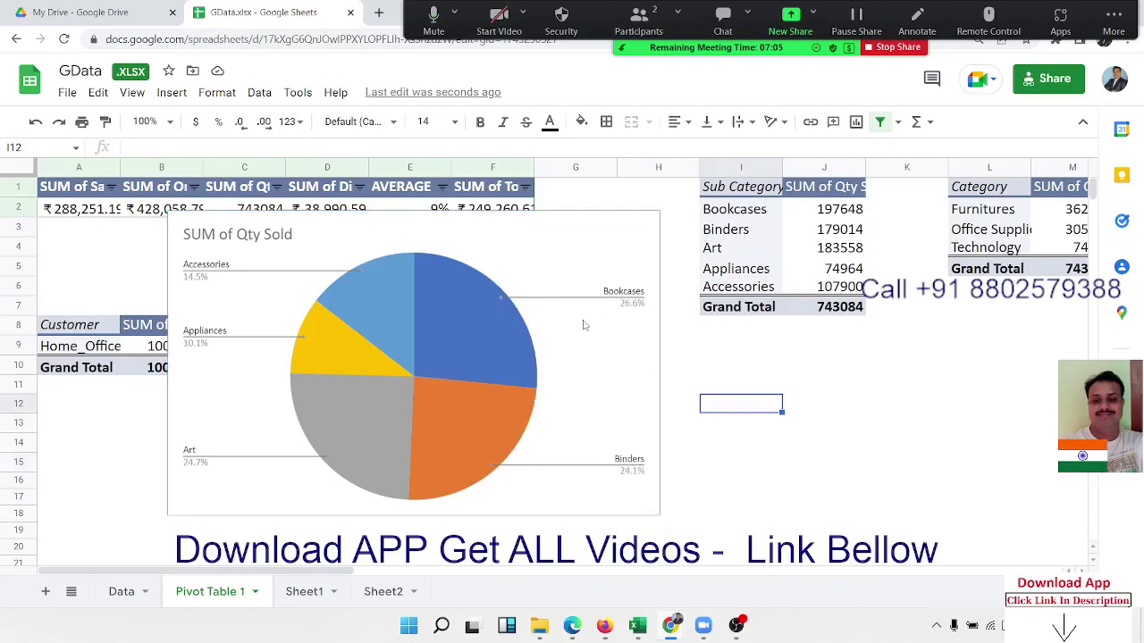
pyautogui.click(552, 277)
pyautogui.press('Delete')
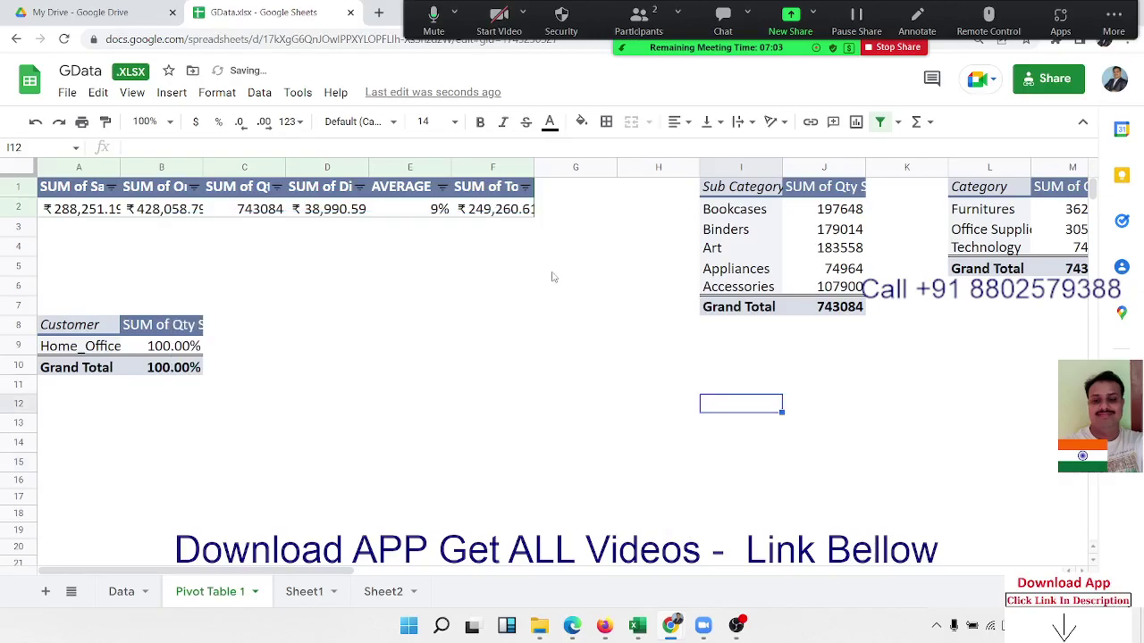
pyautogui.click(288, 599)
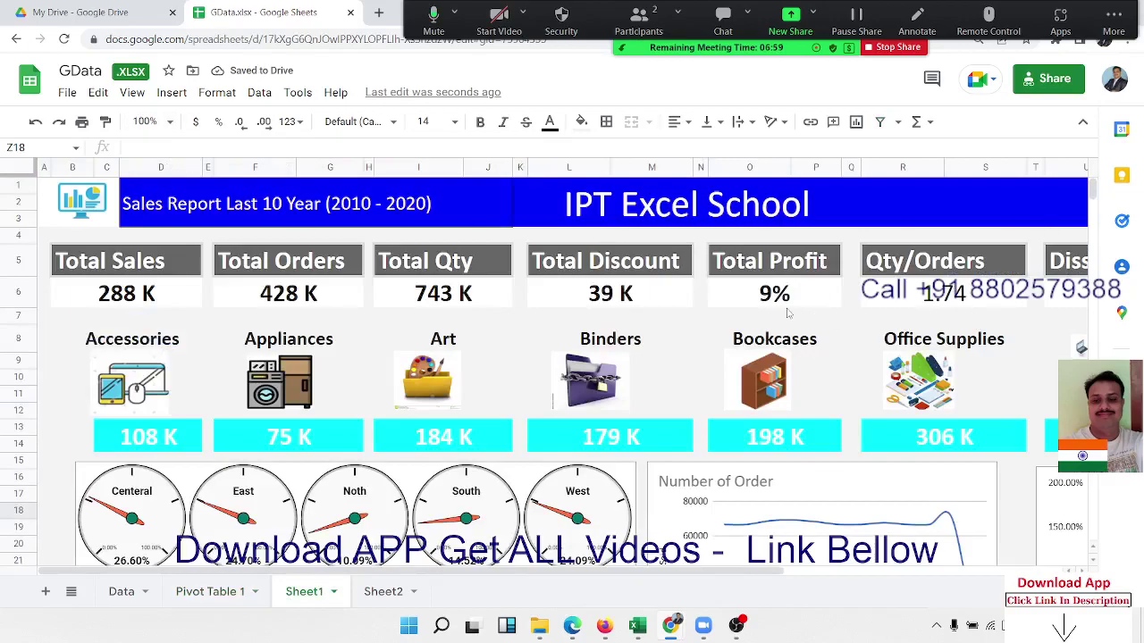
# Go back to the Sheet1 dashboard and select empty cells A89 and B89 below it.
pyautogui.click(216, 599)
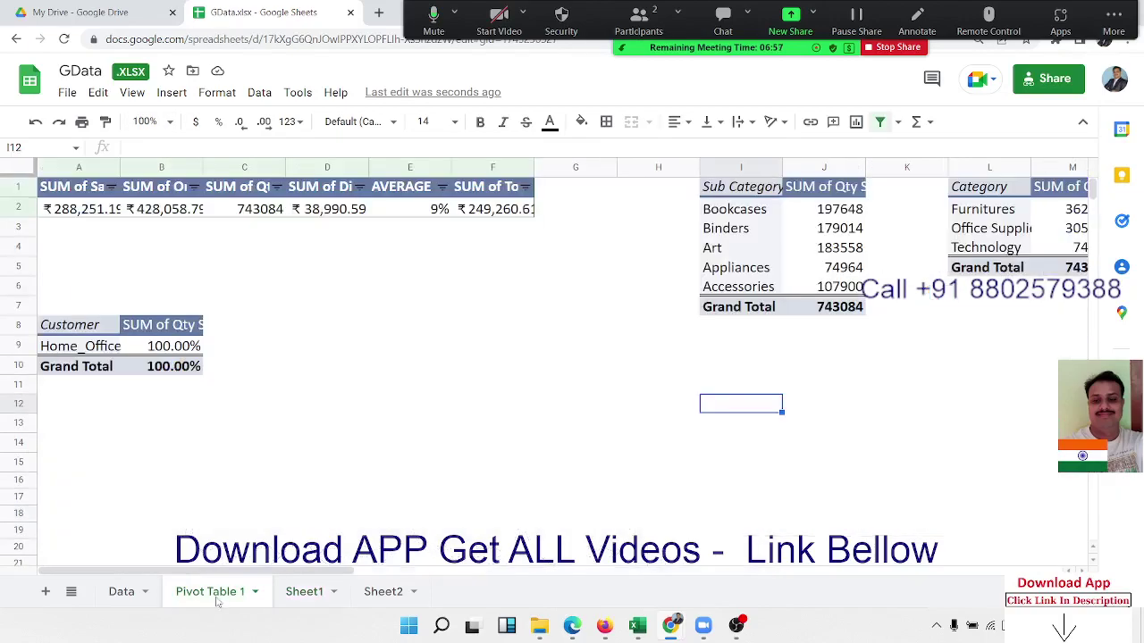
pyautogui.click(303, 602)
pyautogui.scroll(-5, 338, 485)
pyautogui.scroll(-3, 313, 483)
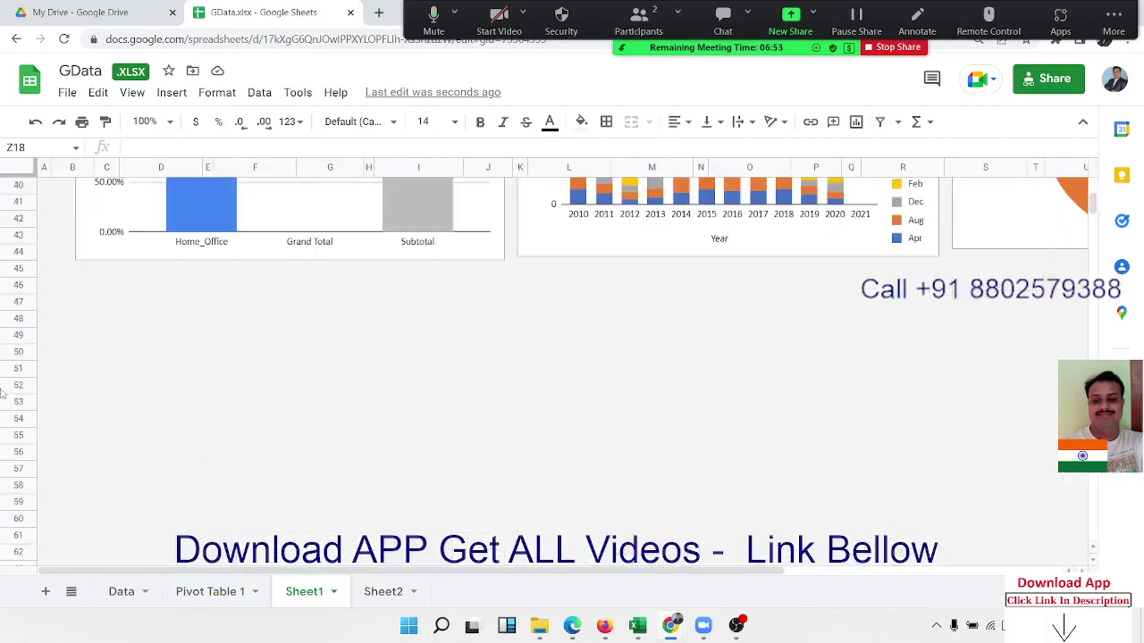
pyautogui.scroll(-5, 63, 401)
pyautogui.scroll(-5, 62, 392)
pyautogui.click(47, 338)
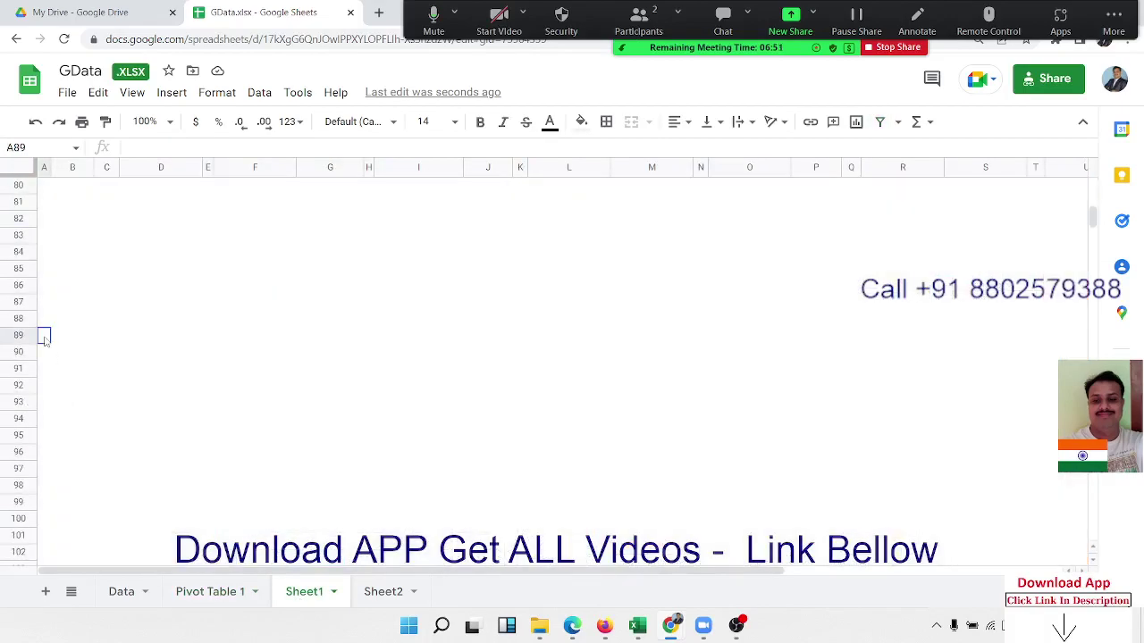
pyautogui.click(64, 338)
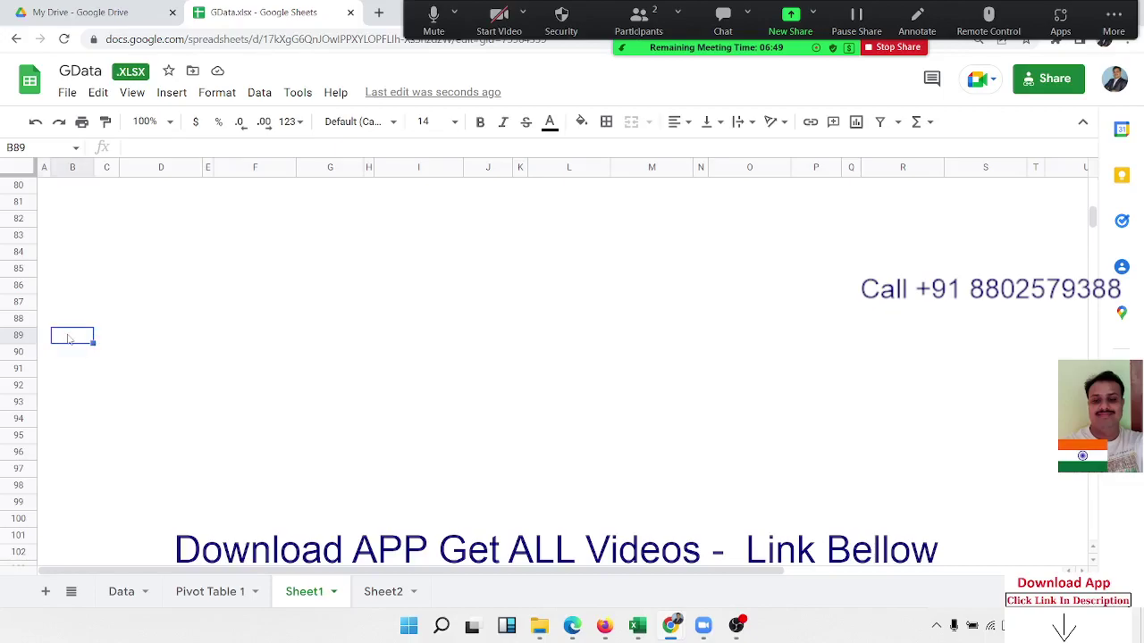
# Scroll through the Sheet1 dashboard, then switch to the Data sheet.
pyautogui.scroll(8, 214, 333)
pyautogui.scroll(8, 274, 230)
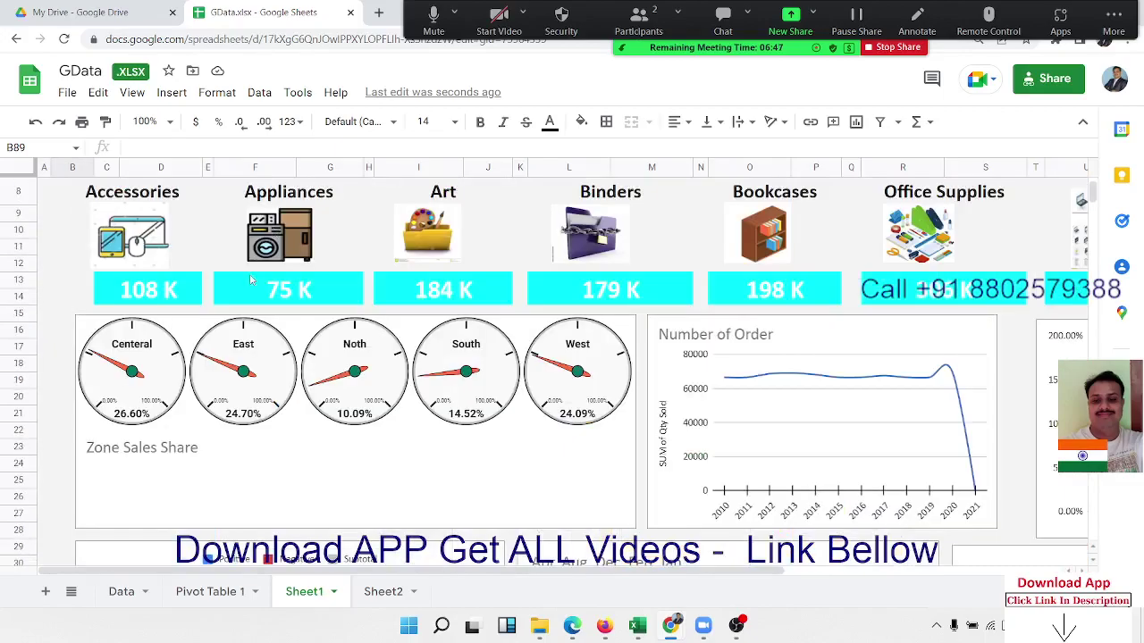
pyautogui.scroll(3, 242, 286)
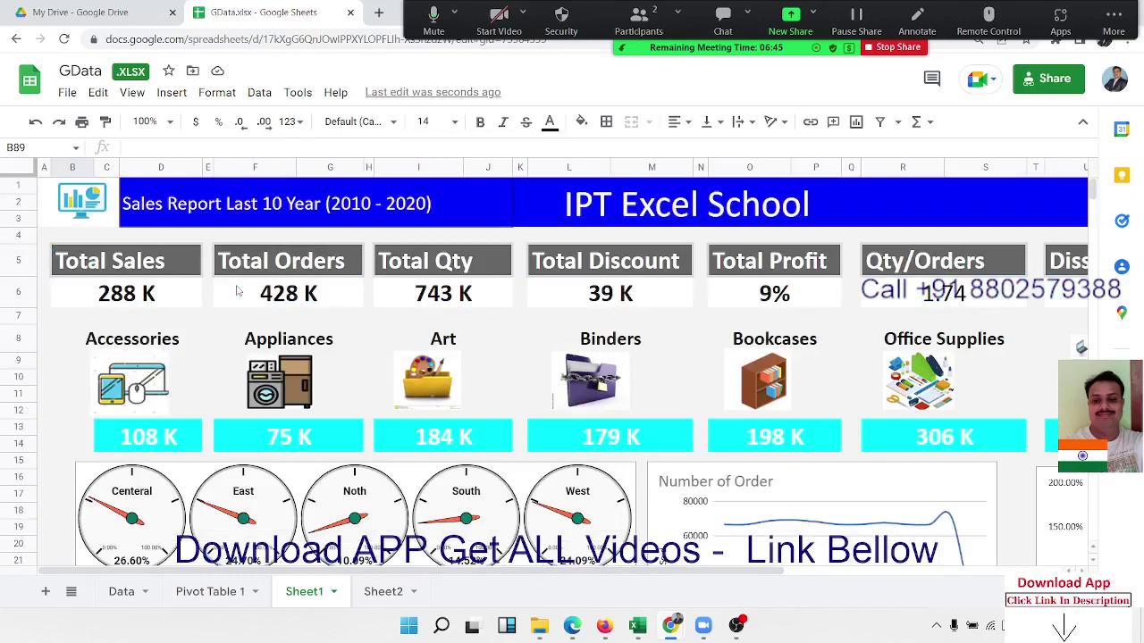
pyautogui.scroll(-5, 238, 290)
pyautogui.scroll(-3, 238, 289)
pyautogui.scroll(8, 238, 289)
pyautogui.scroll(-3, 237, 289)
pyautogui.scroll(-2, 238, 290)
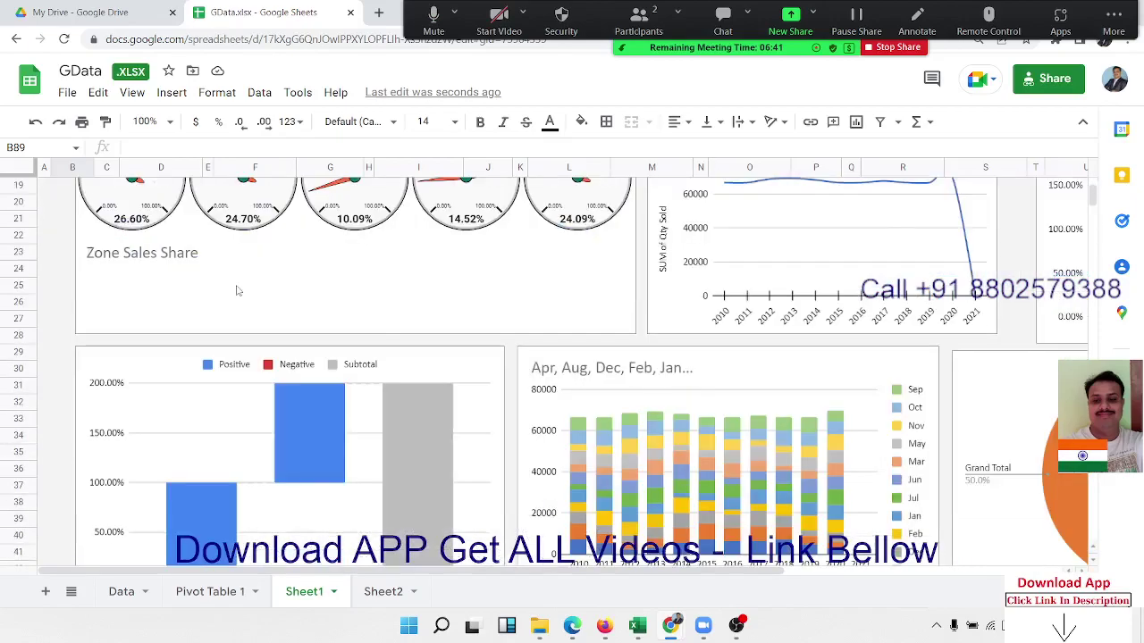
pyautogui.scroll(-3, 237, 289)
pyautogui.scroll(5, 237, 289)
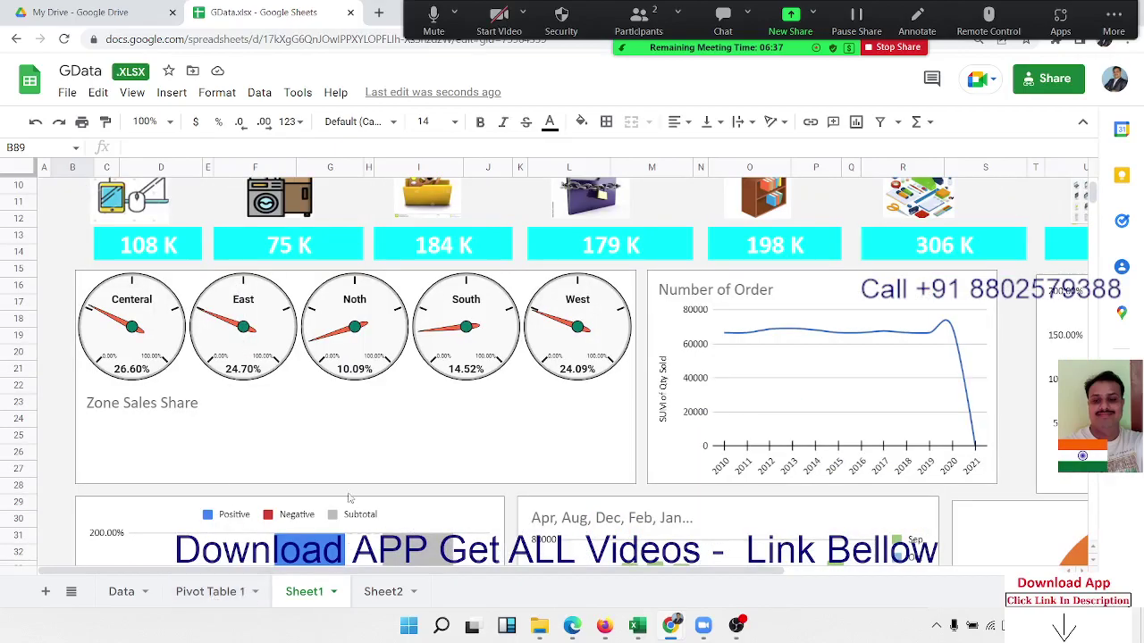
pyautogui.scroll(-5, 344, 463)
pyautogui.scroll(5, 243, 358)
pyautogui.scroll(3, 205, 294)
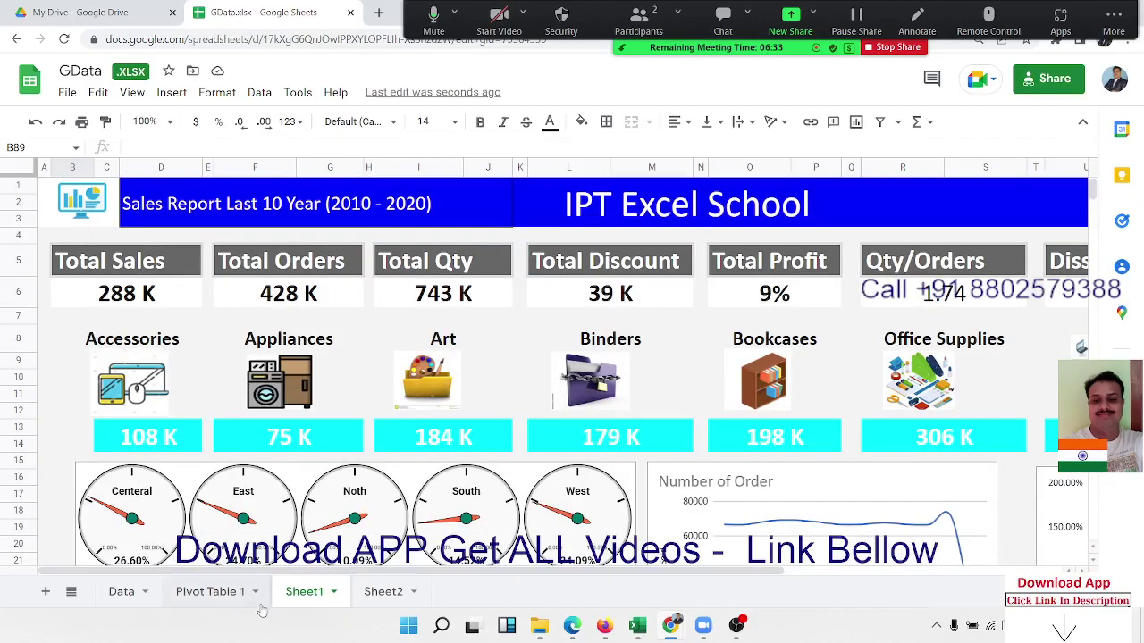
pyautogui.scroll(-5, 256, 527)
pyautogui.scroll(-7, 245, 516)
pyautogui.scroll(-5, 187, 489)
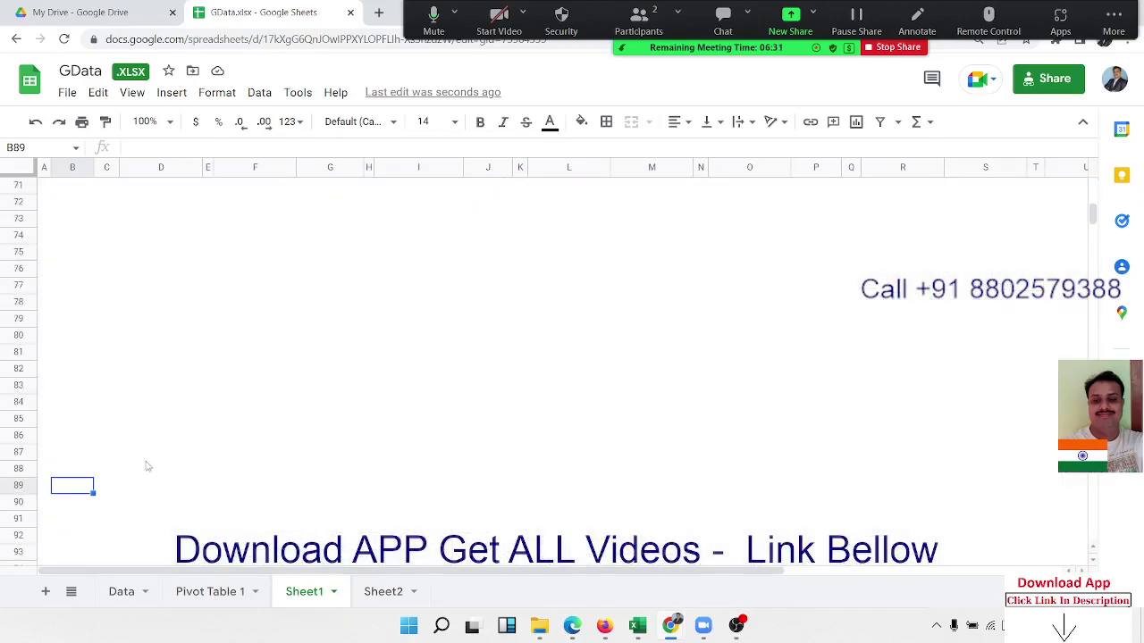
pyautogui.scroll(-3, 146, 467)
pyautogui.click(106, 269)
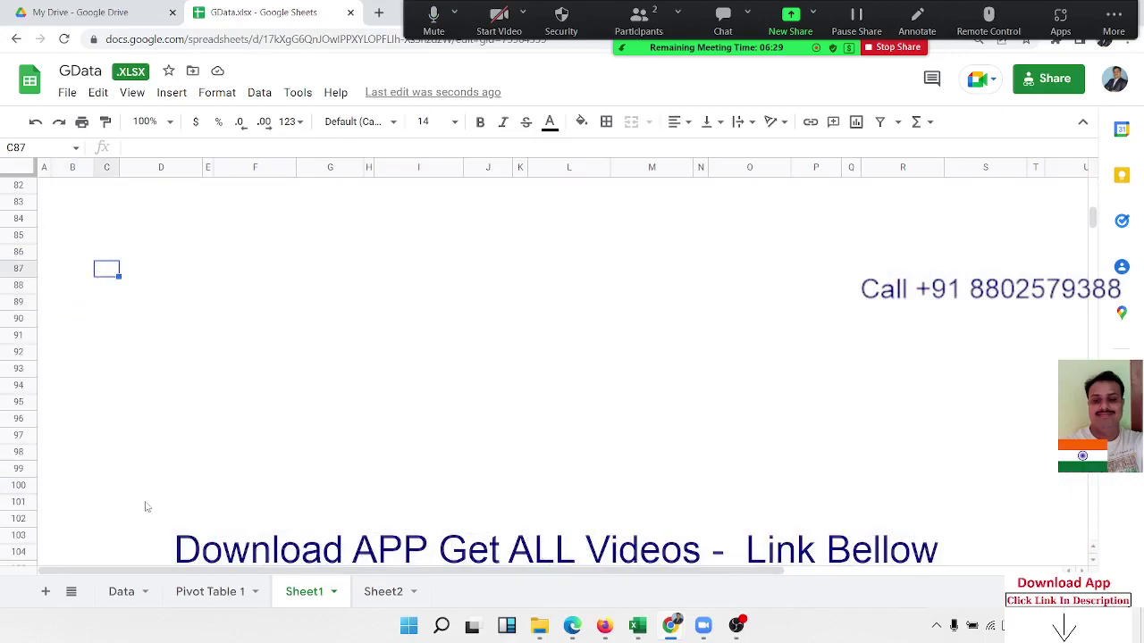
pyautogui.click(121, 592)
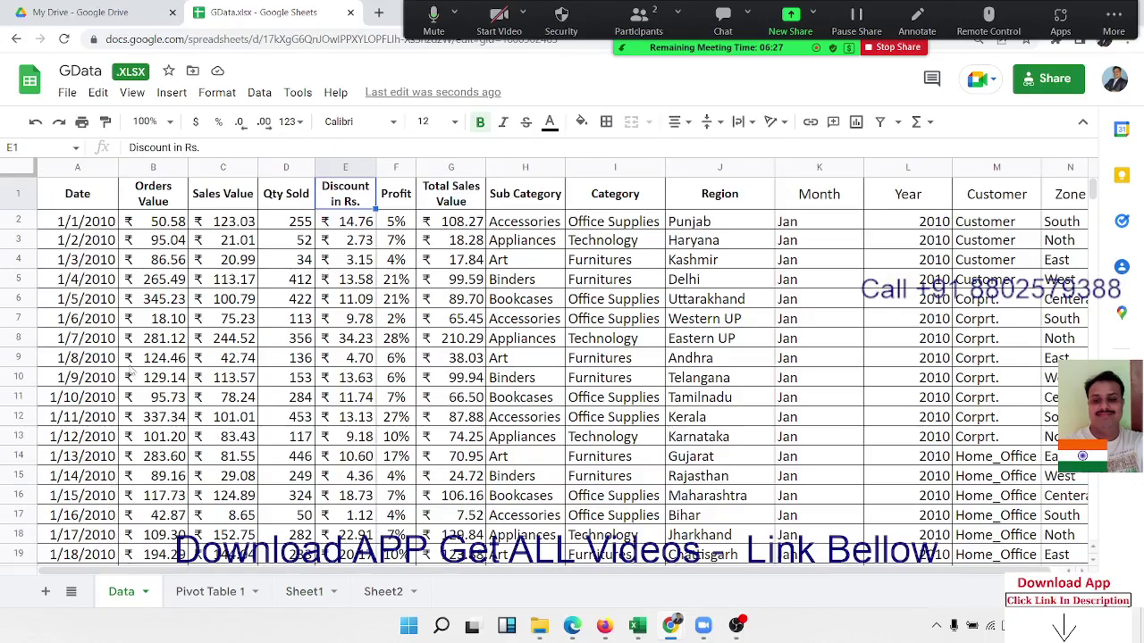
# Start a pivot table from the Data table, targeting cell B140 on existing Sheet1.
pyautogui.click(98, 222)
pyautogui.click(172, 92)
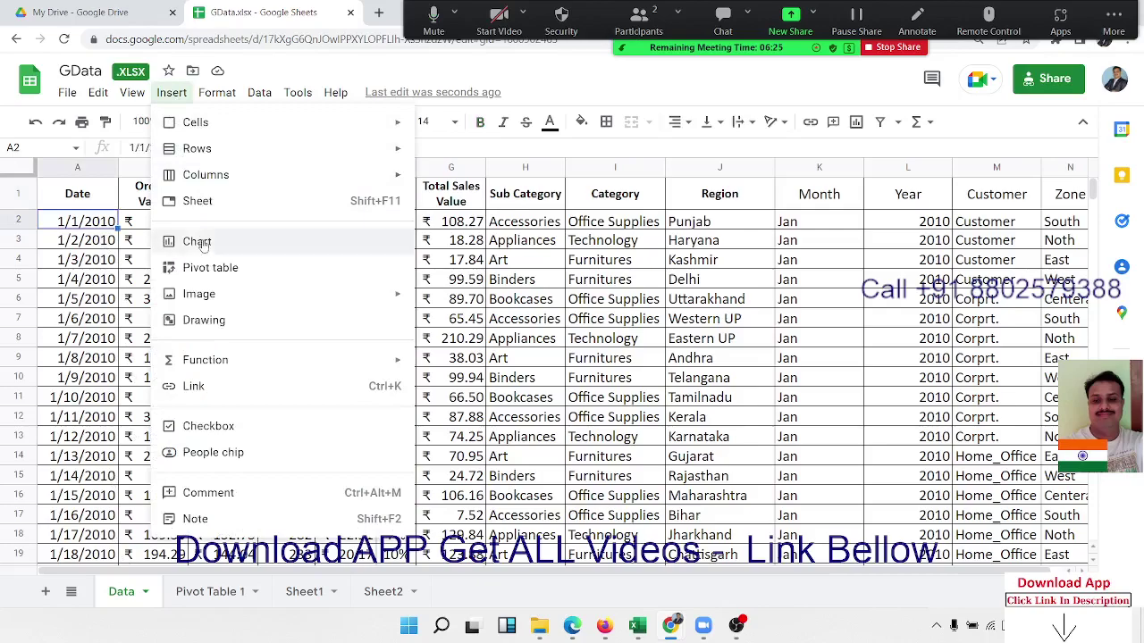
pyautogui.click(205, 269)
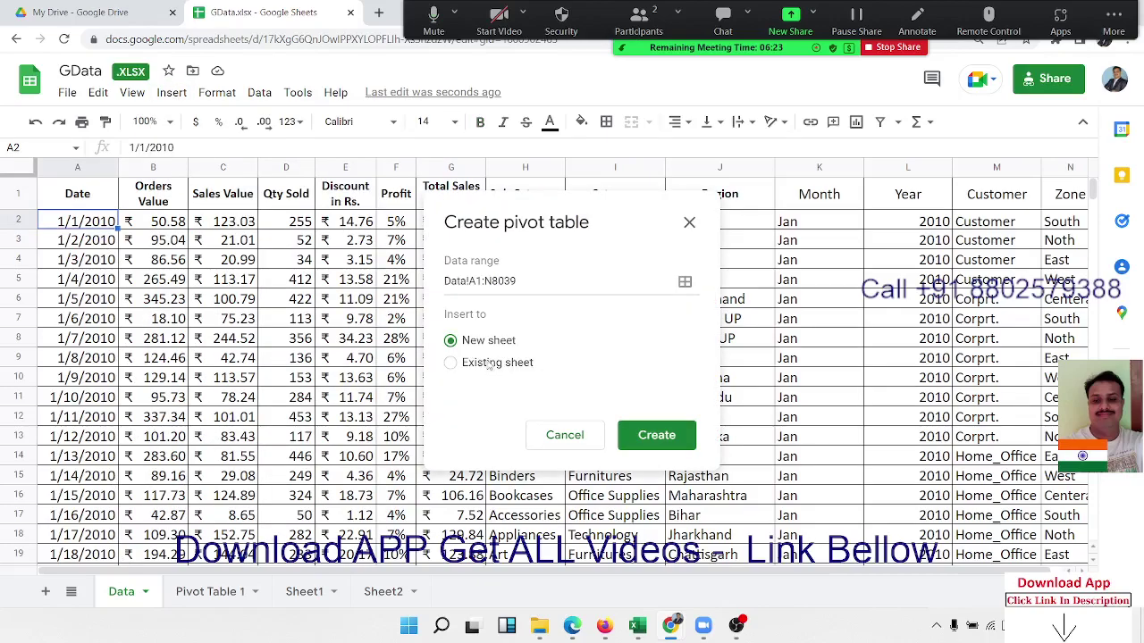
pyautogui.click(490, 364)
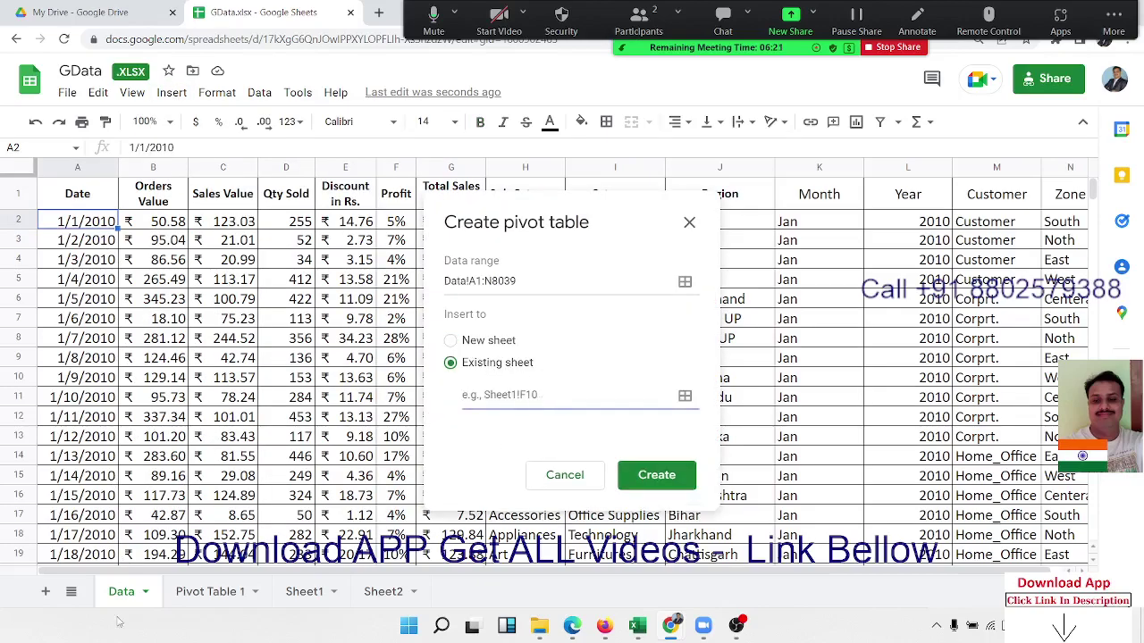
pyautogui.click(313, 597)
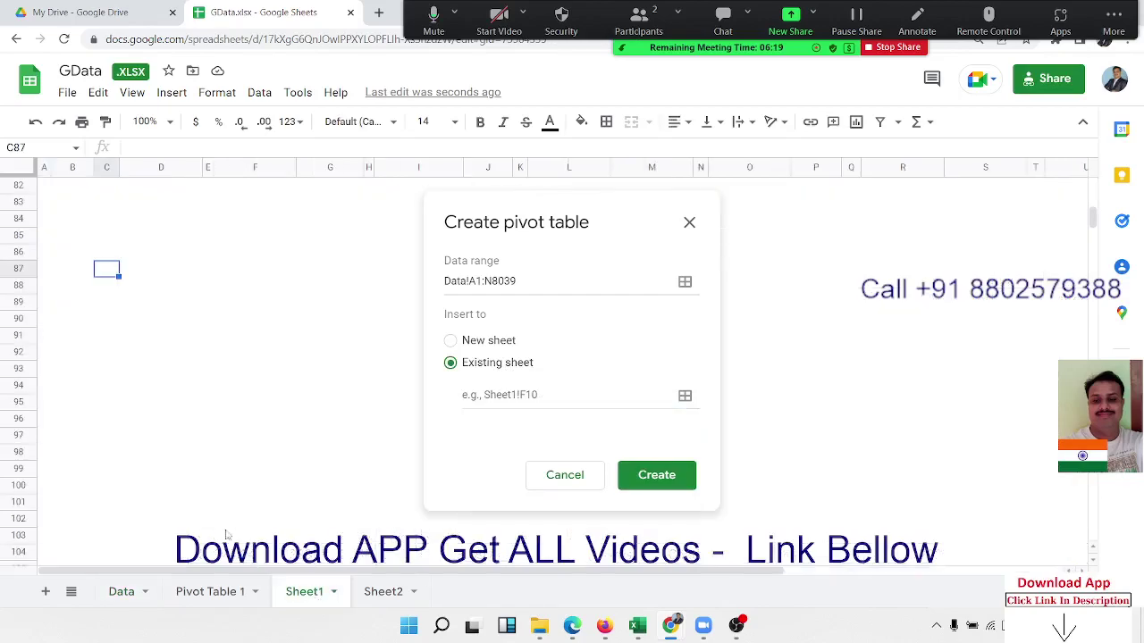
pyautogui.click(72, 286)
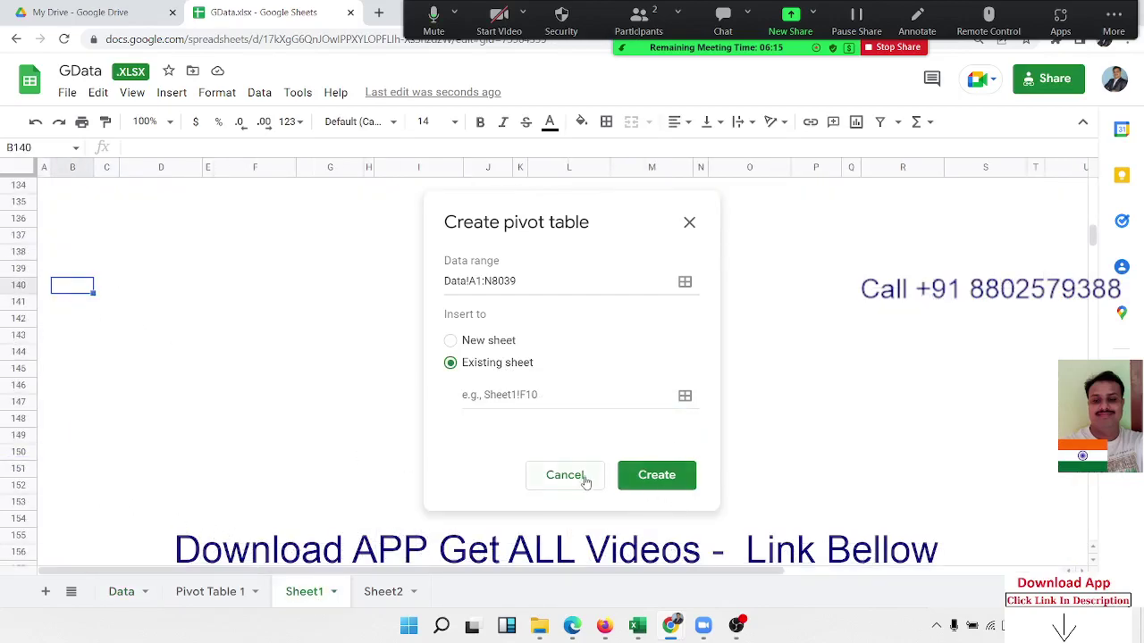
pyautogui.click(655, 478)
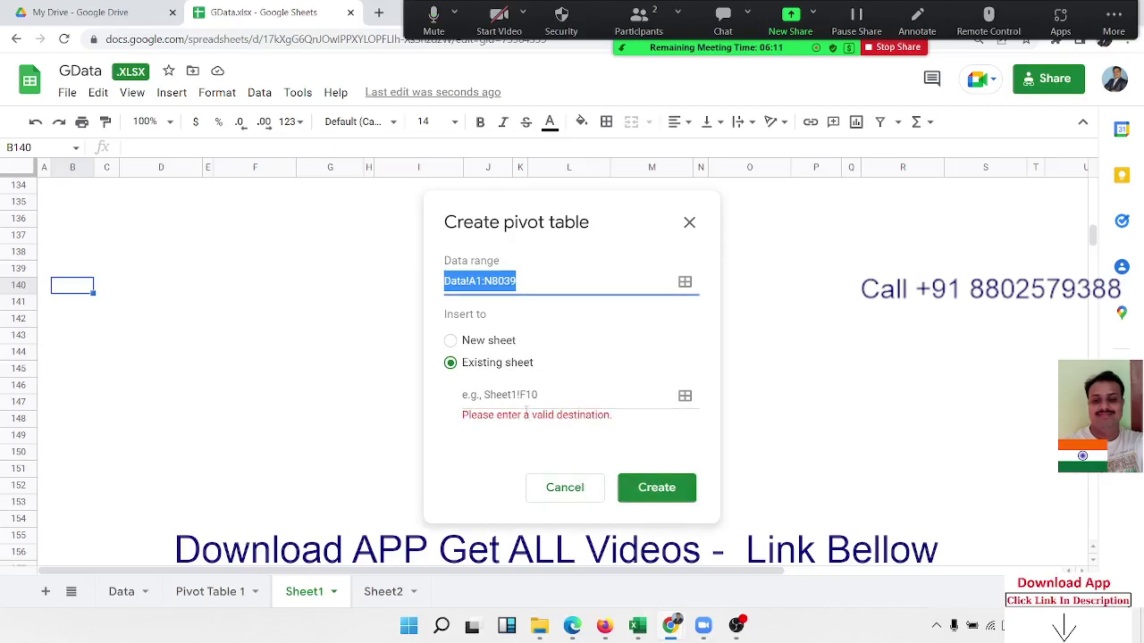
# Set the destination to Sheet1!B140 with the range picker and create the pivot table.
pyautogui.click(524, 396)
pyautogui.click(74, 304)
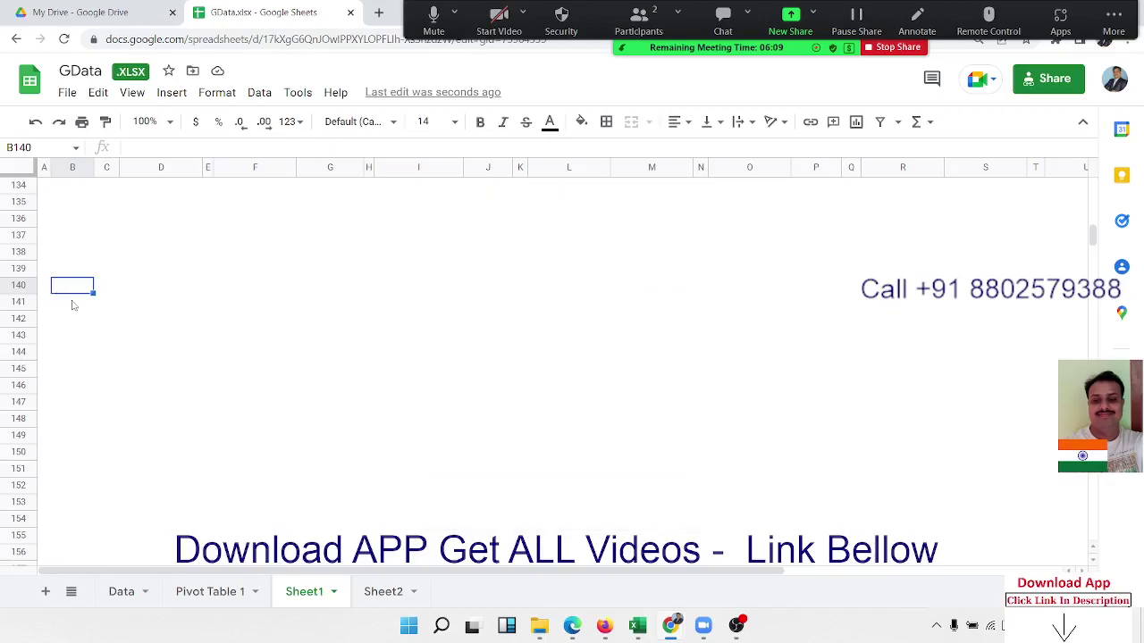
pyautogui.click(690, 338)
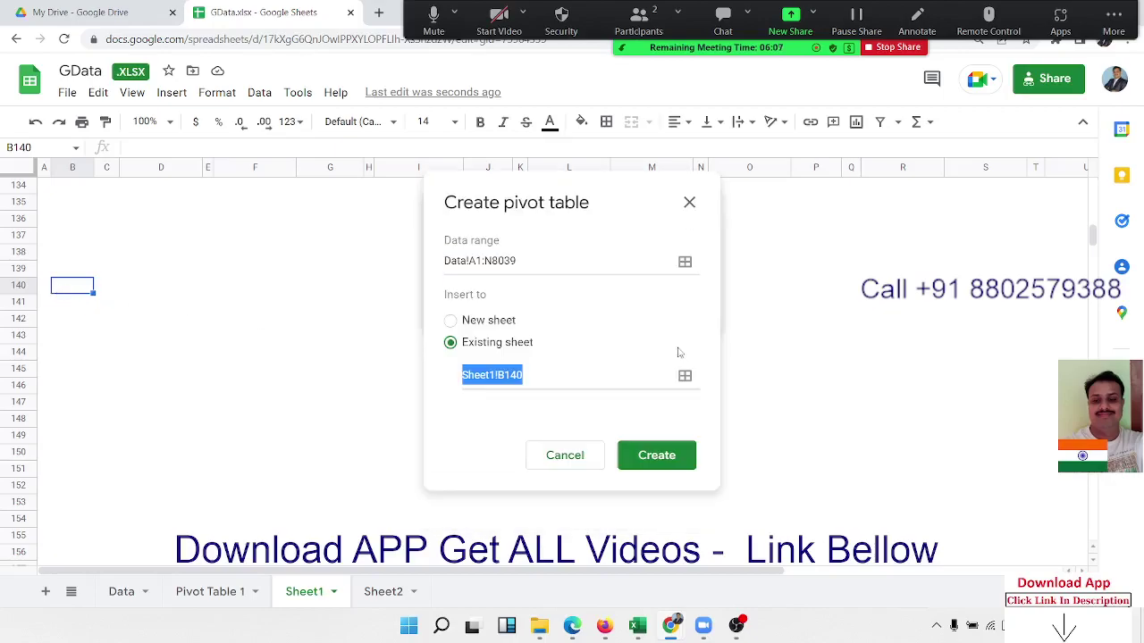
pyautogui.click(685, 454)
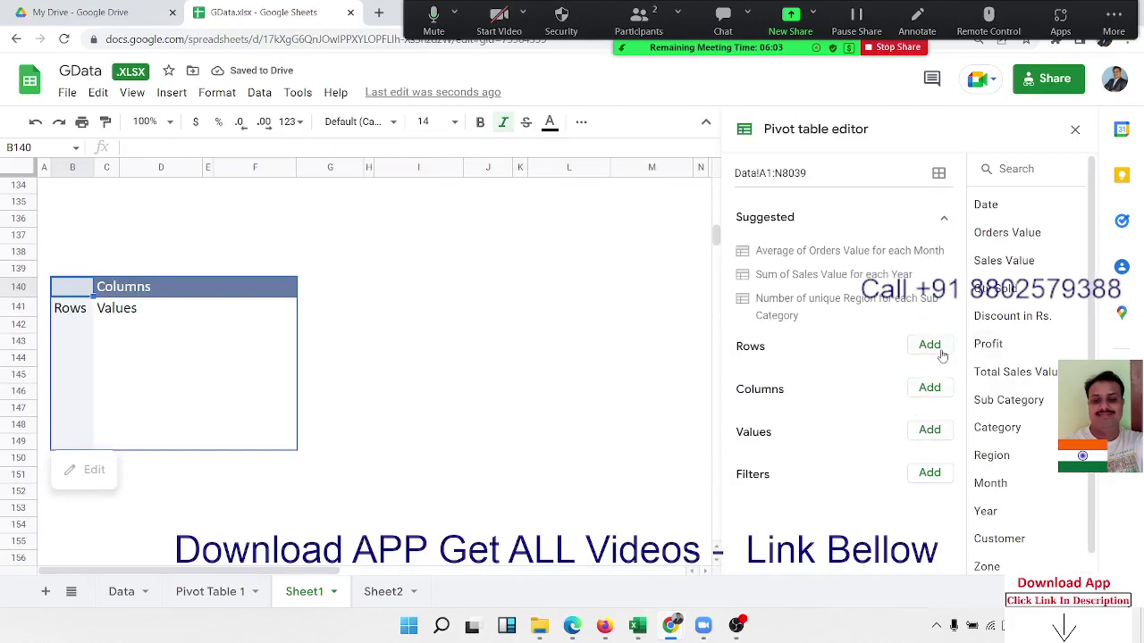
# Add Orders Value and Sales Value to the pivot table as SUM values, side by side.
pyautogui.click(931, 434)
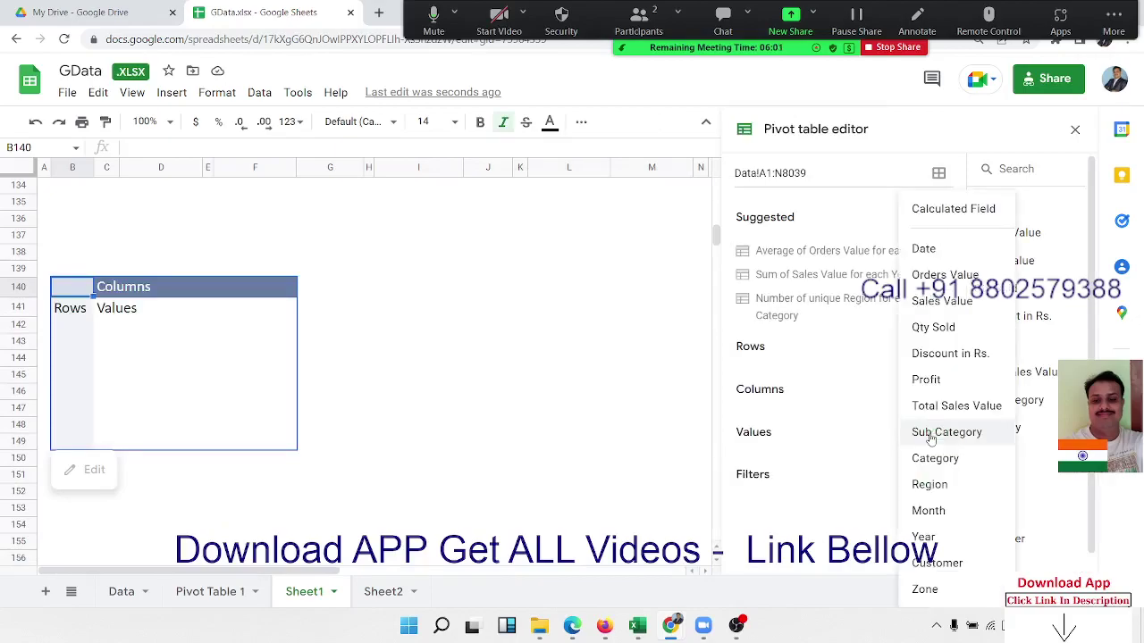
pyautogui.click(943, 277)
pyautogui.click(929, 472)
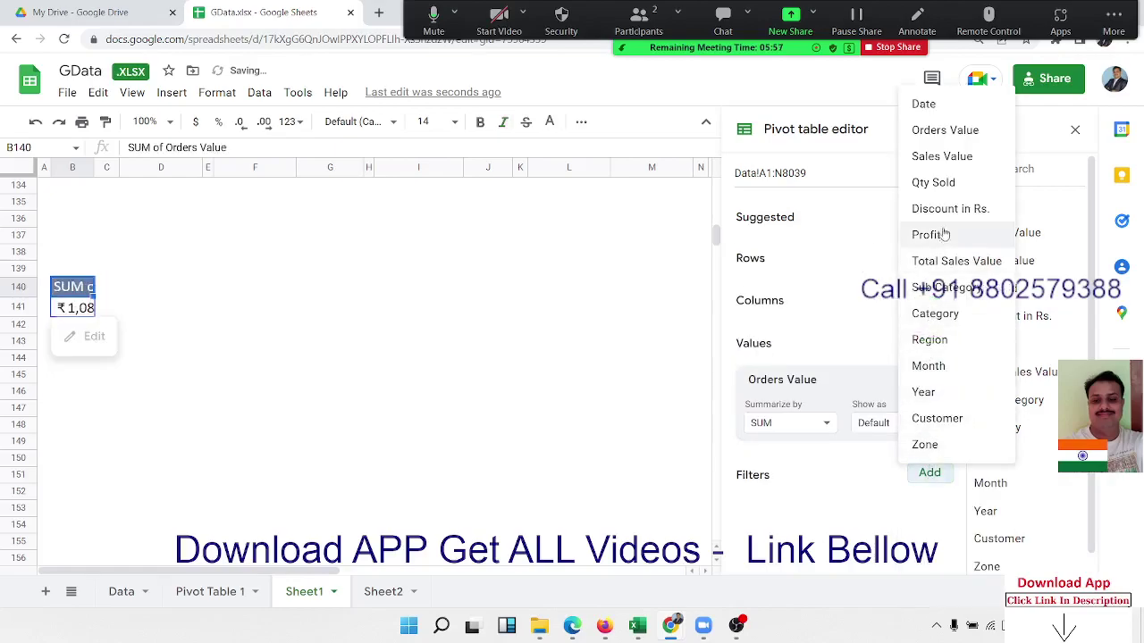
pyautogui.click(941, 158)
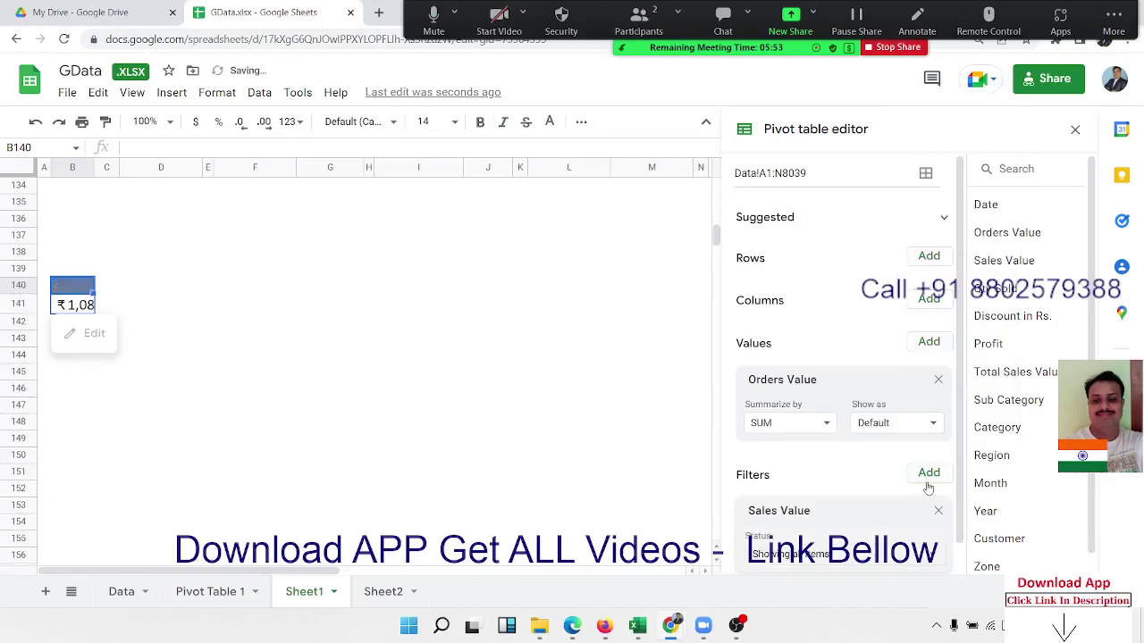
pyautogui.moveTo(899, 522); pyautogui.dragTo(890, 469)
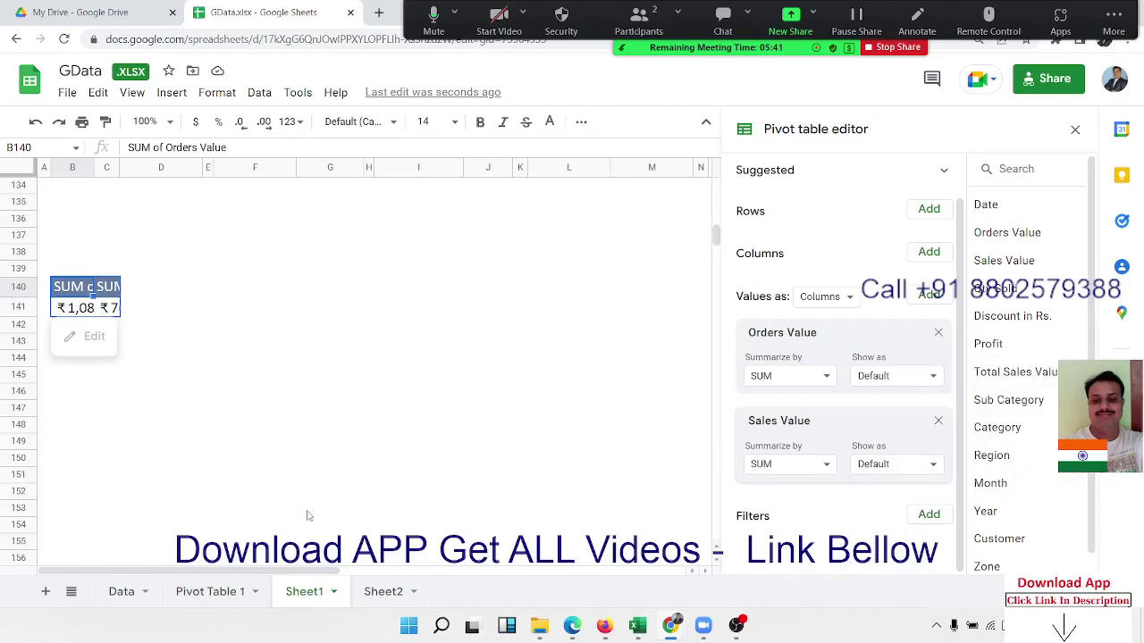
pyautogui.scroll(3, 284, 475)
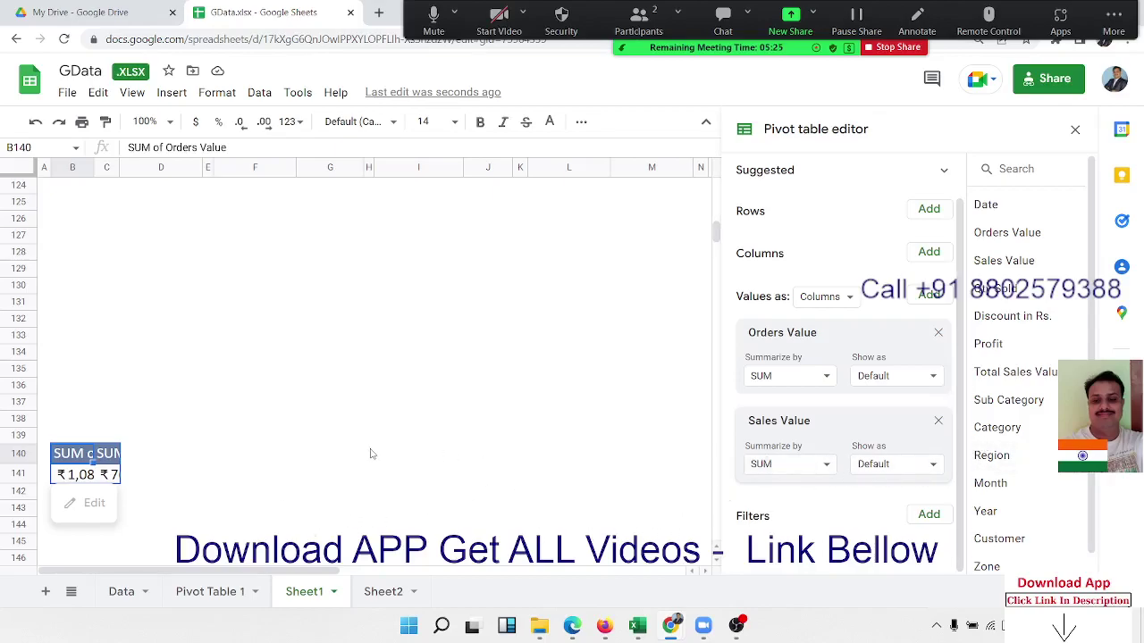
pyautogui.scroll(10, 372, 454)
pyautogui.scroll(20, 372, 454)
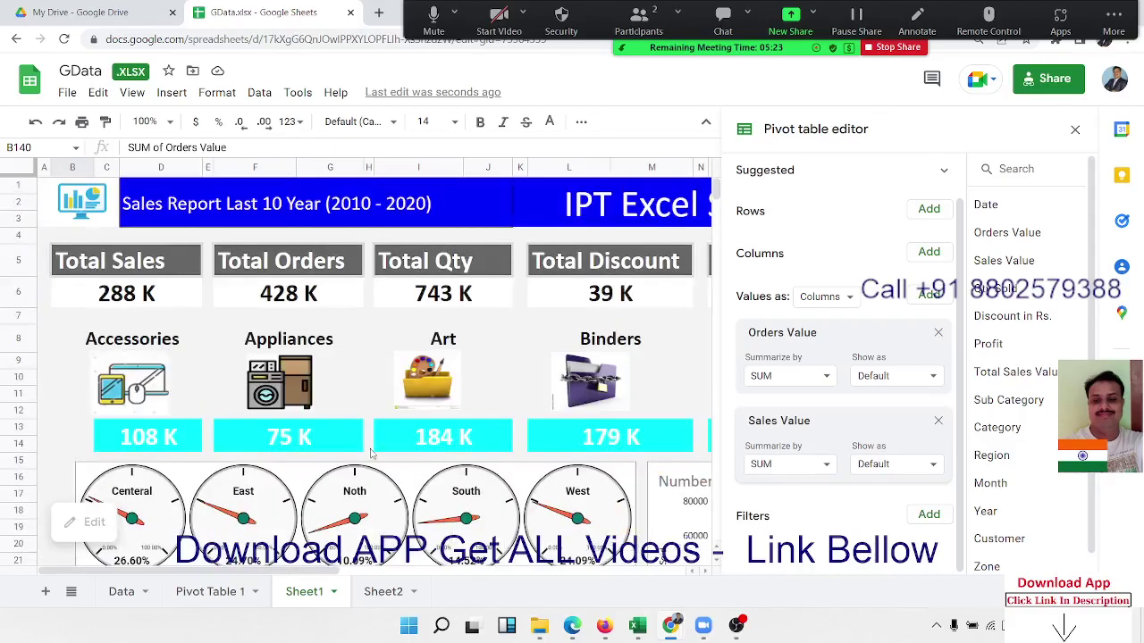
# Browse the Insert > Function categories, then dismiss the menus.
pyautogui.click(172, 92)
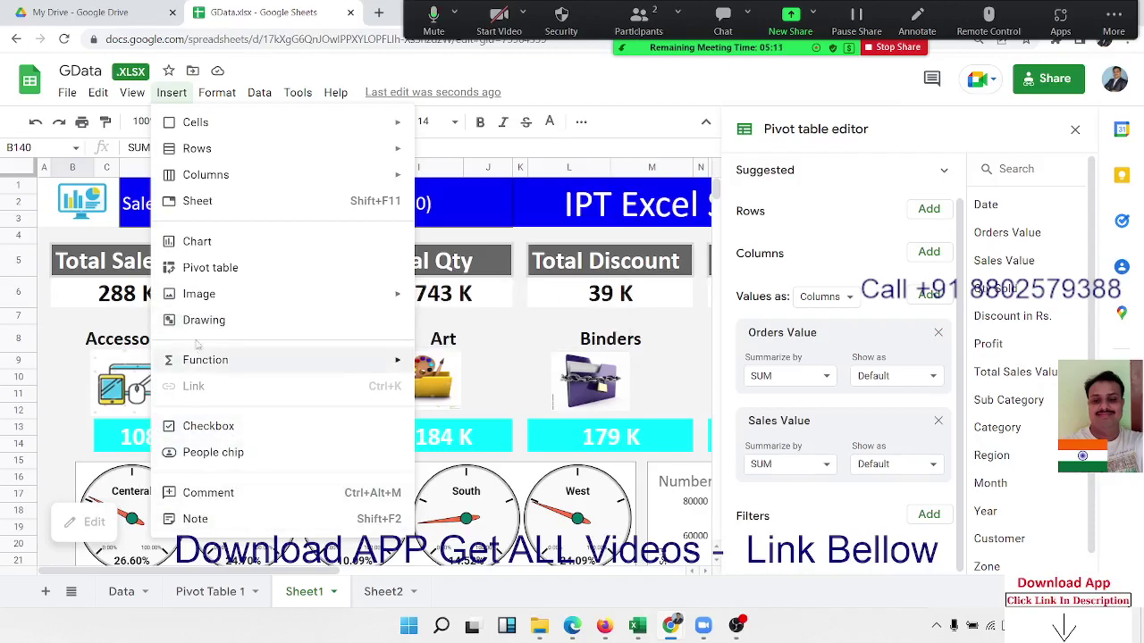
pyautogui.click(215, 98)
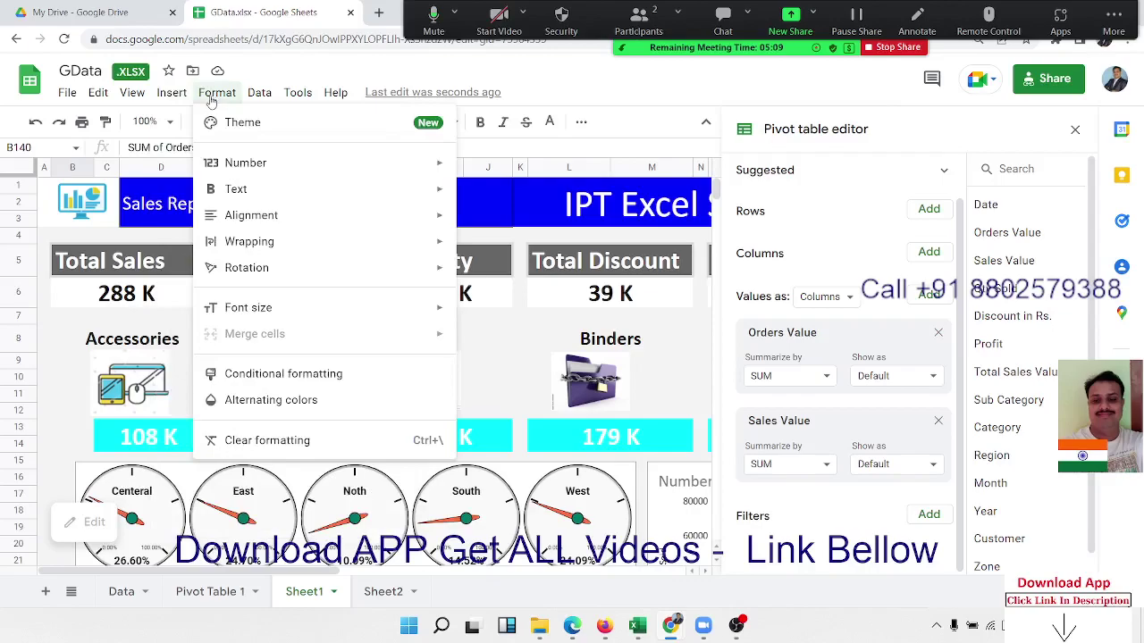
pyautogui.moveTo(206, 360)
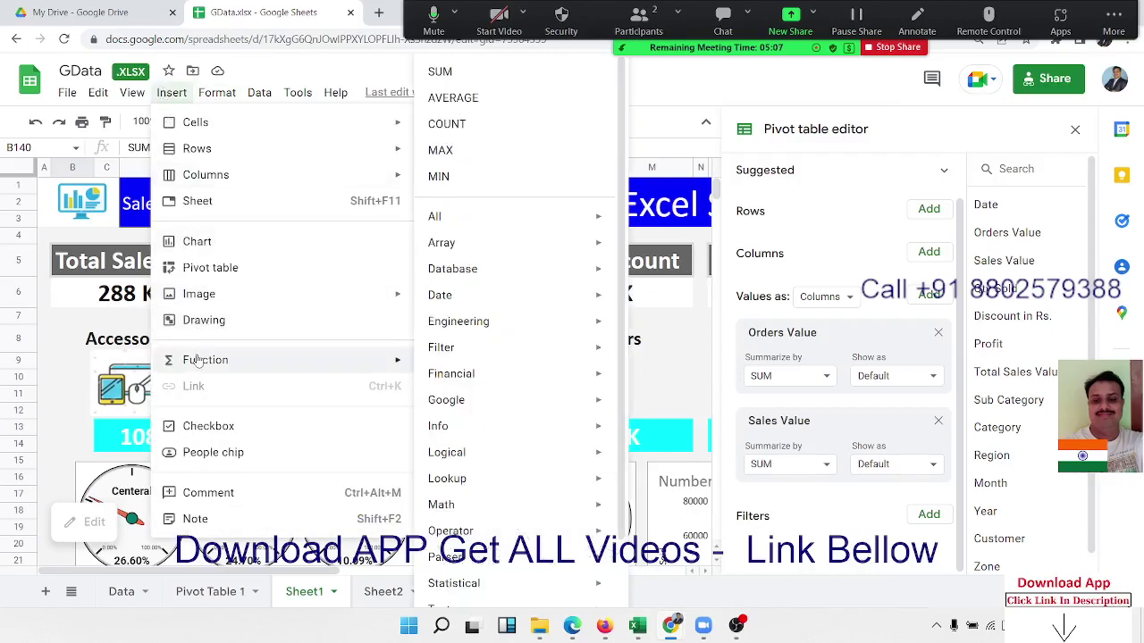
pyautogui.click(796, 97)
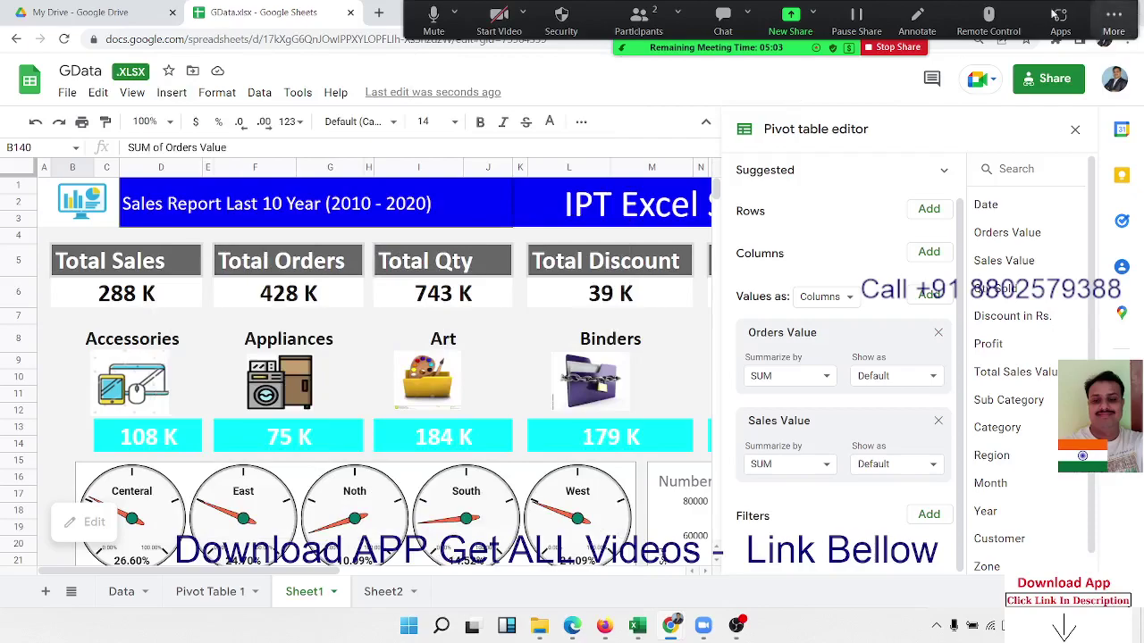
# End the Zoom meeting for everyone and close the GData spreadsheet tab.
pyautogui.click(1113, 18)
pyautogui.click(1010, 250)
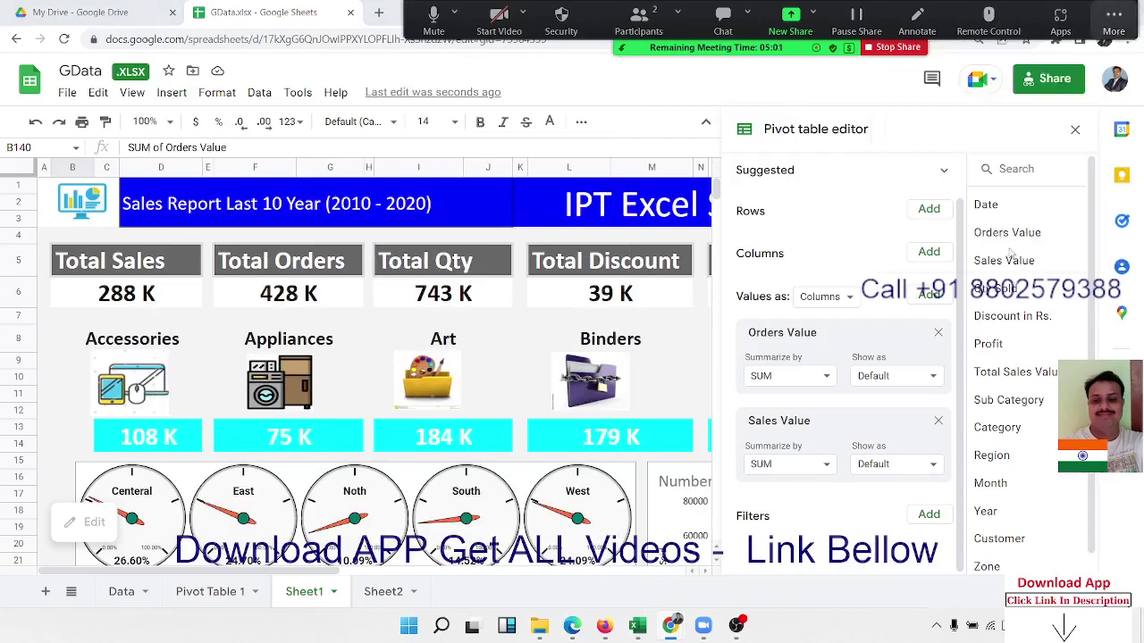
pyautogui.click(614, 275)
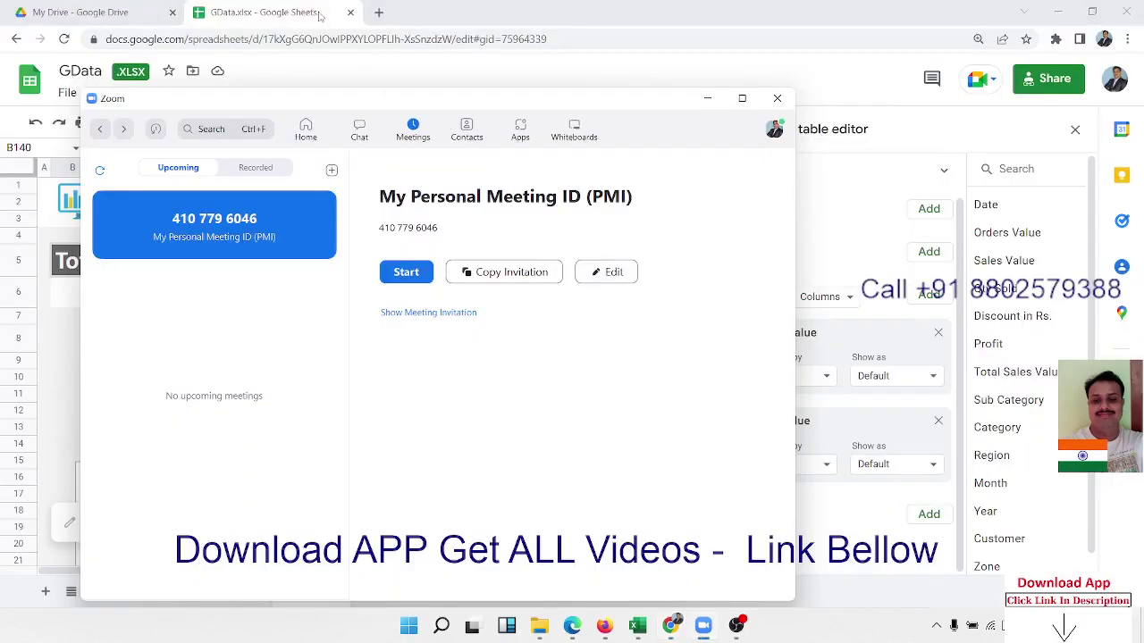
pyautogui.click(319, 16)
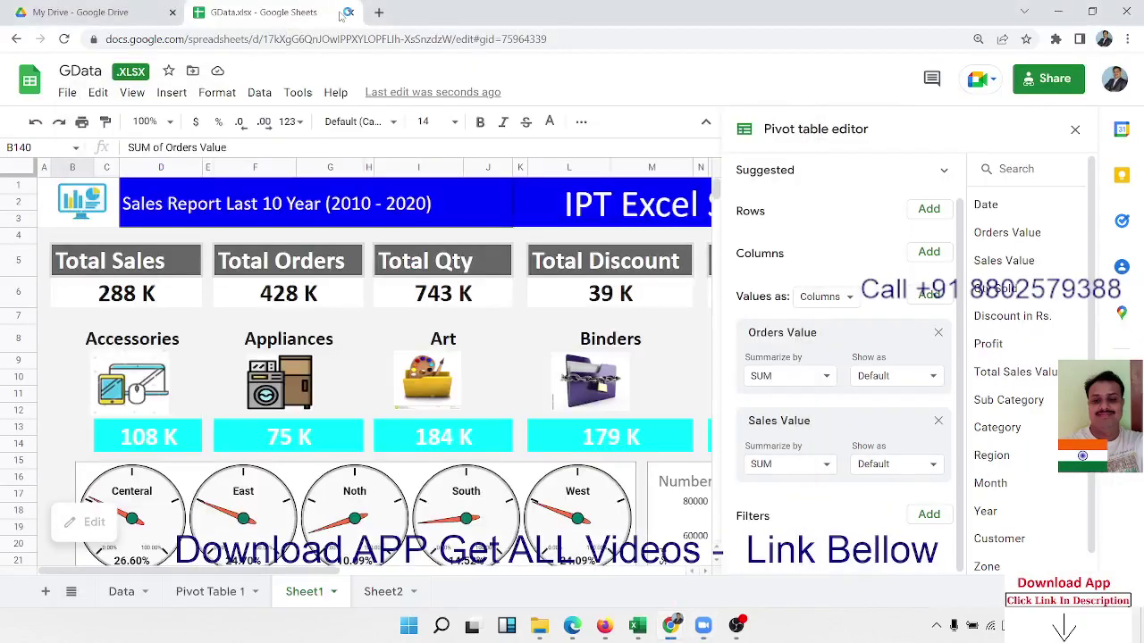